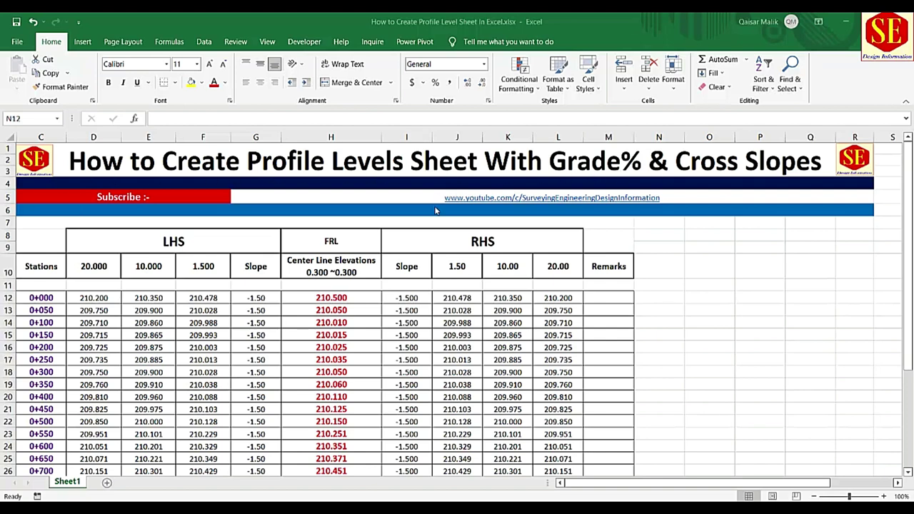
# Check station 0+000's centre-line elevation and LHS/RHS slopes, then bring up 1.pdf in the browser.
pyautogui.scroll(-1, 449, 285)
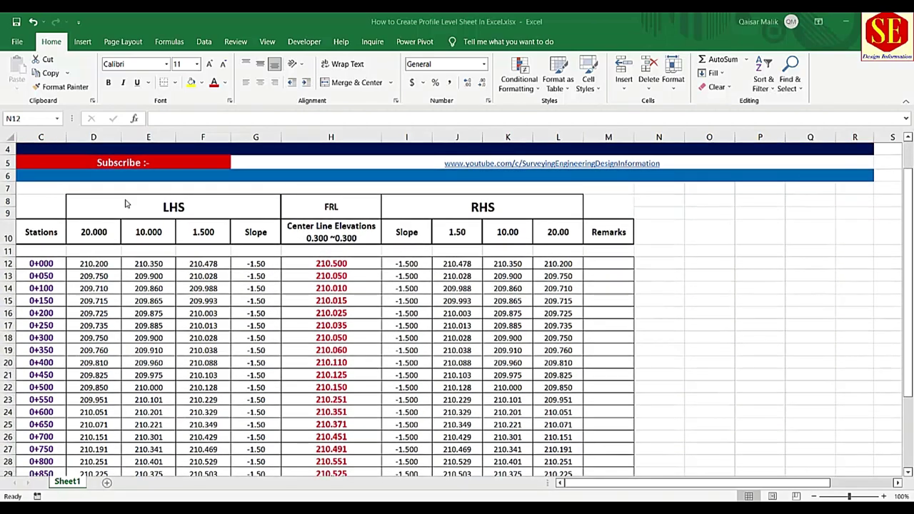
pyautogui.click(337, 264)
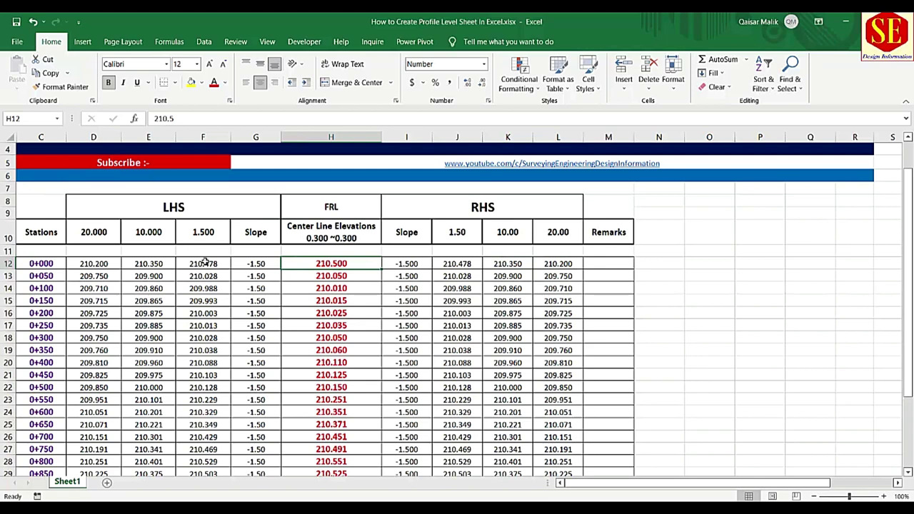
pyautogui.press('Left')
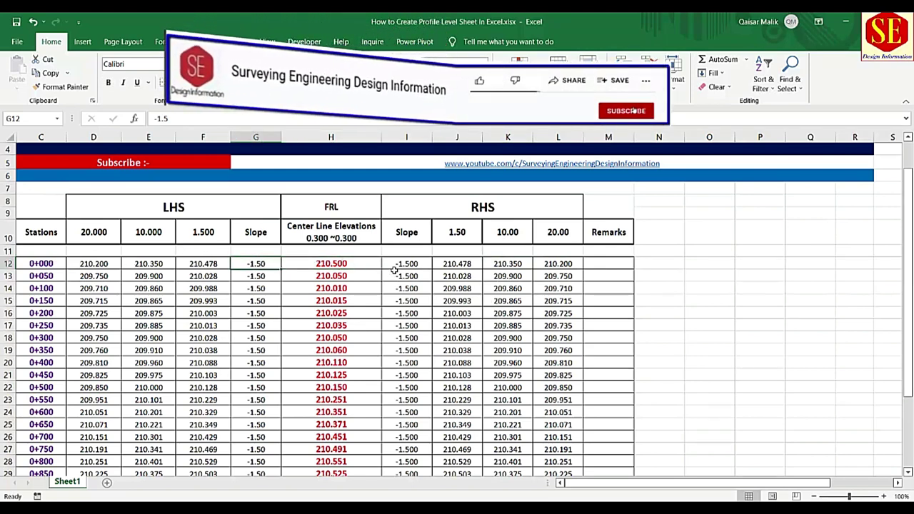
pyautogui.click(407, 263)
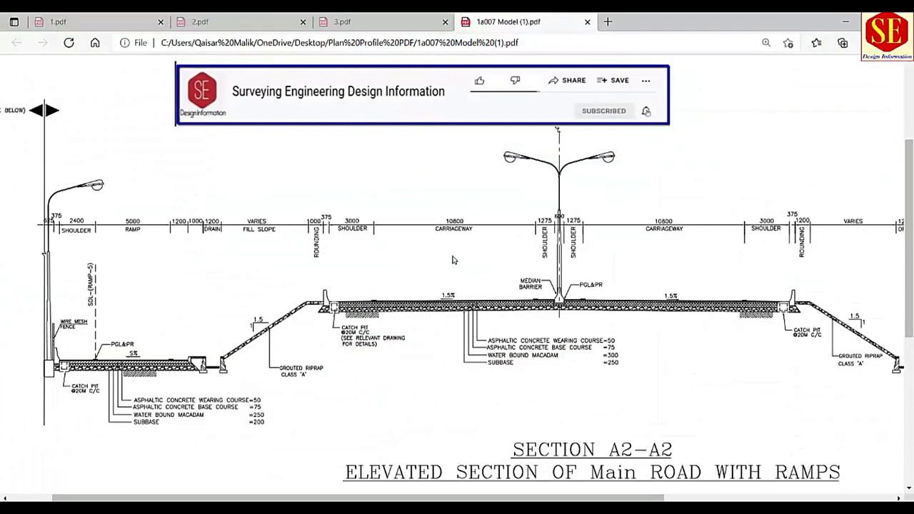
pyautogui.hotkey('ctrl', '1')
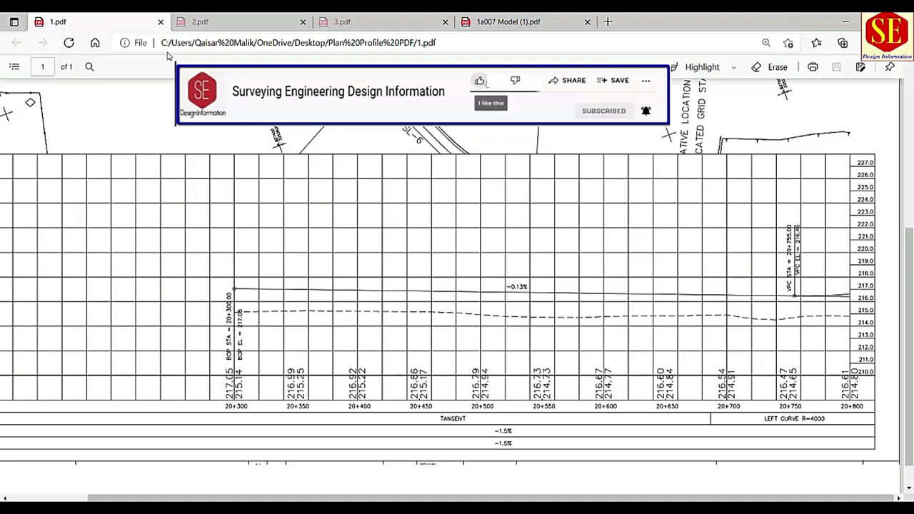
# Look through 2.pdf, 3.pdf and the Section A2-A2 cross-section, then return to the Excel sheet.
pyautogui.click(221, 27)
pyautogui.click(411, 20)
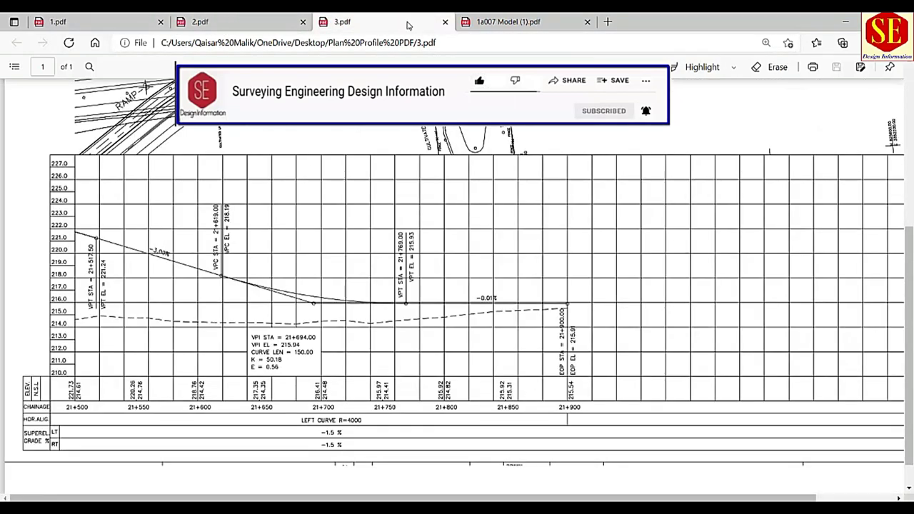
pyautogui.click(543, 21)
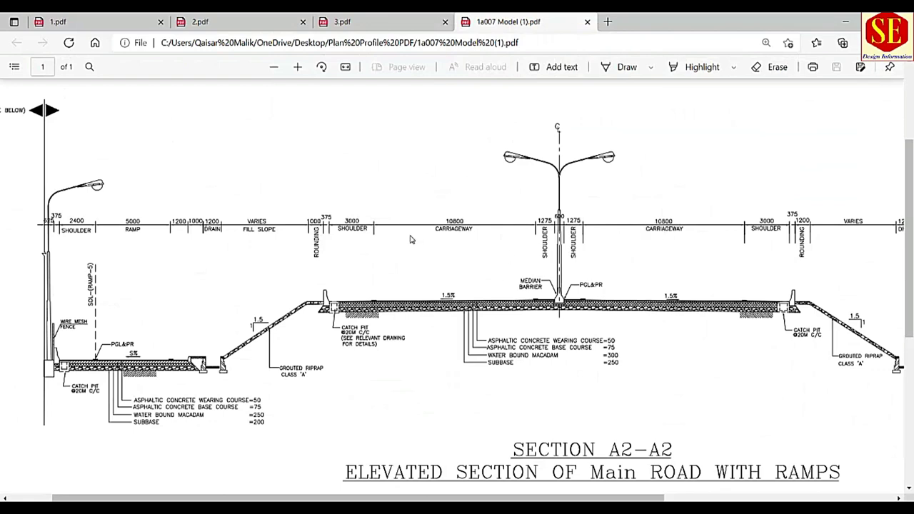
pyautogui.click(486, 499)
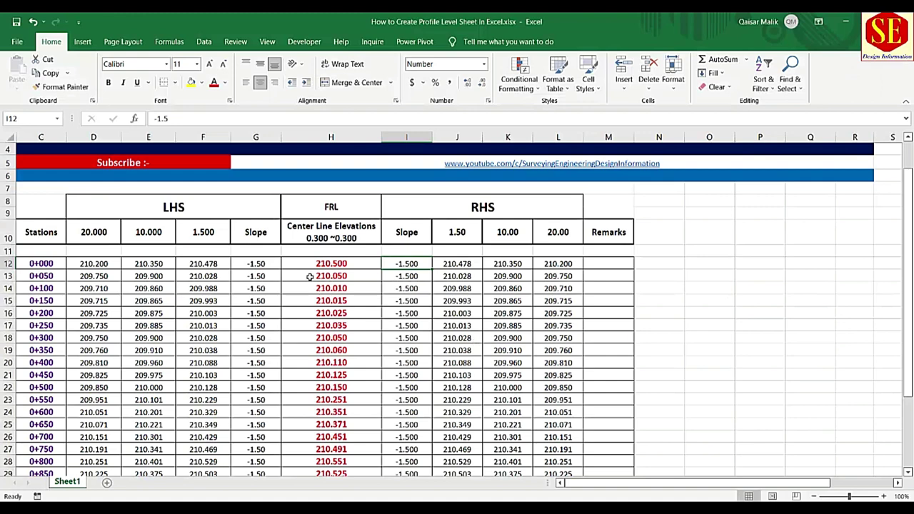
# Change the LHS offset headers to 2.5 and 15 and the RHS offset headers to 3 and 15.
pyautogui.click(207, 232)
pyautogui.write('2.5')
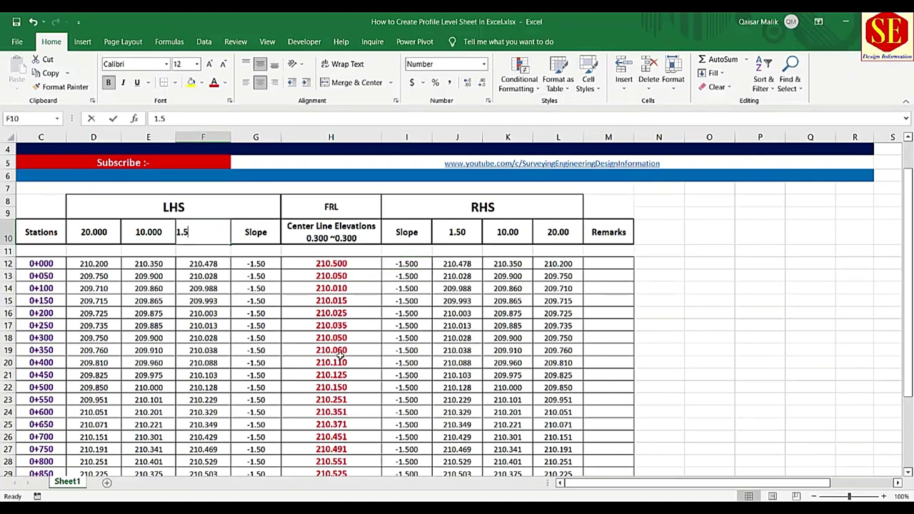
pyautogui.press('Return')
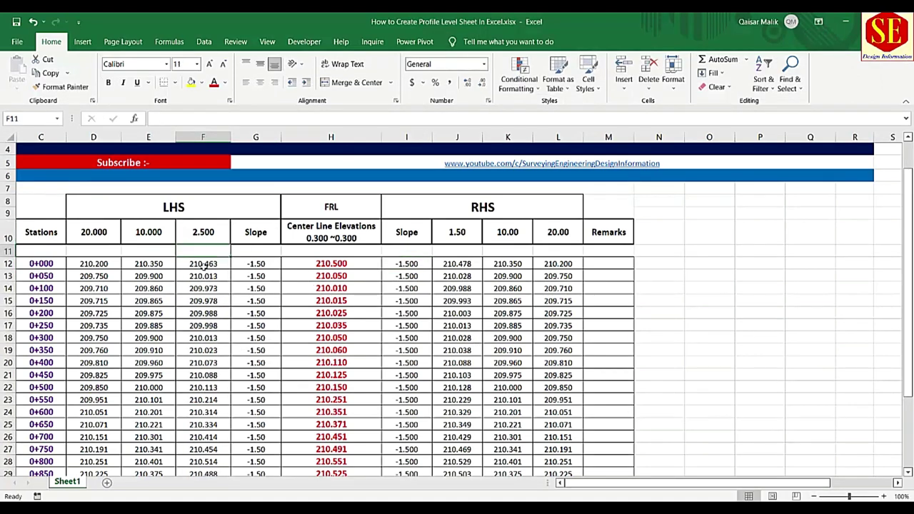
pyautogui.click(160, 240)
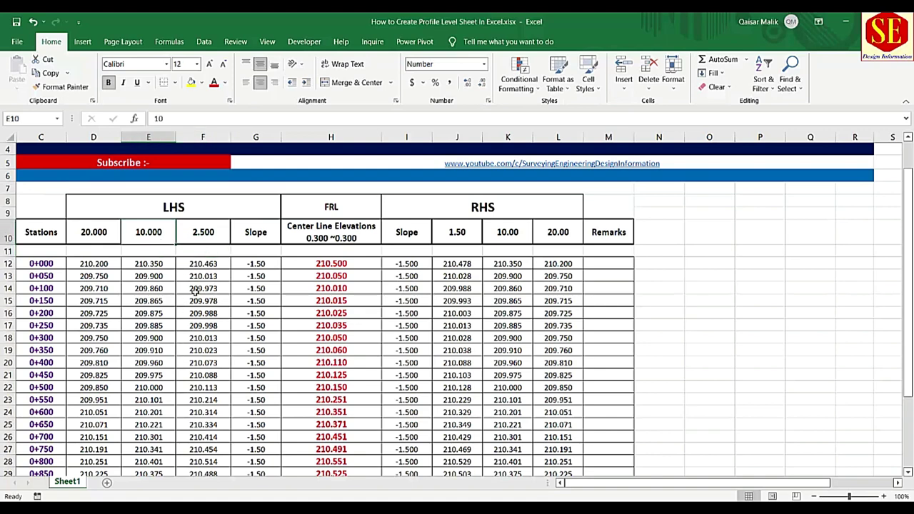
pyautogui.write('15')
pyautogui.press('Return')
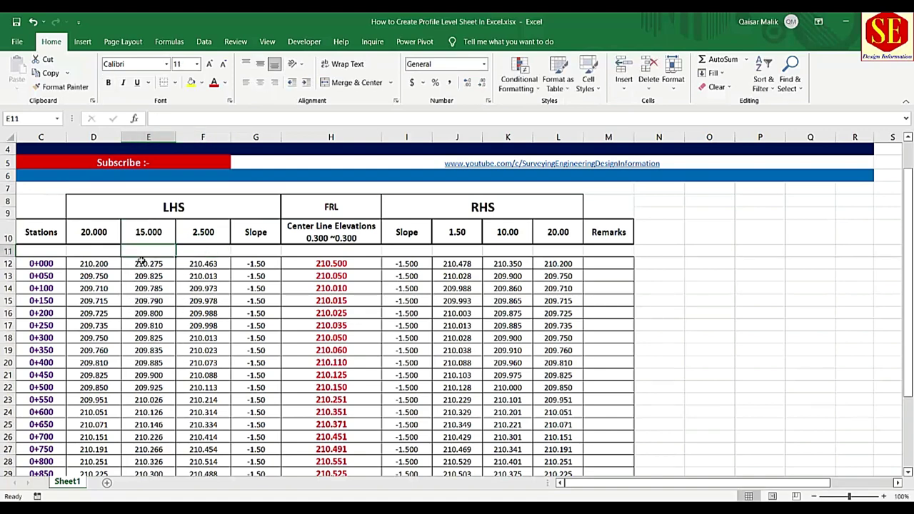
pyautogui.click(457, 237)
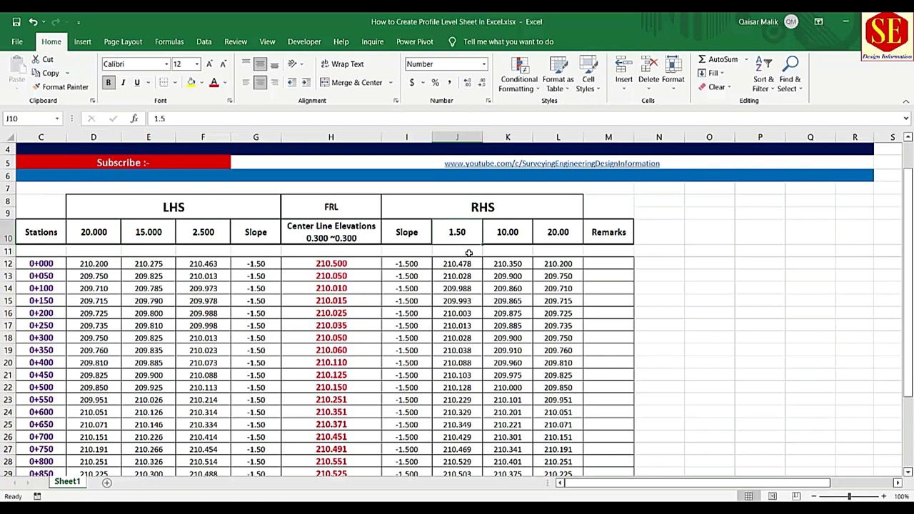
pyautogui.write('3')
pyautogui.press('Return')
pyautogui.click(514, 232)
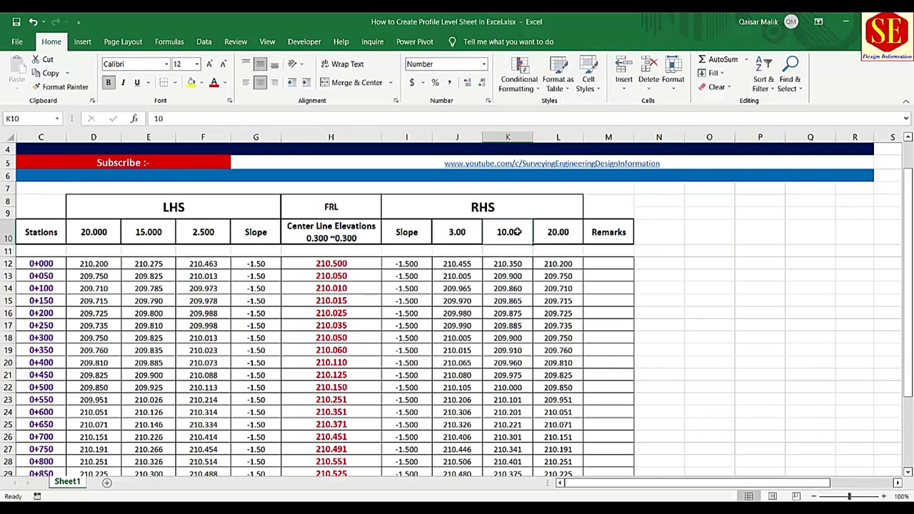
pyautogui.write('15')
pyautogui.press('Return')
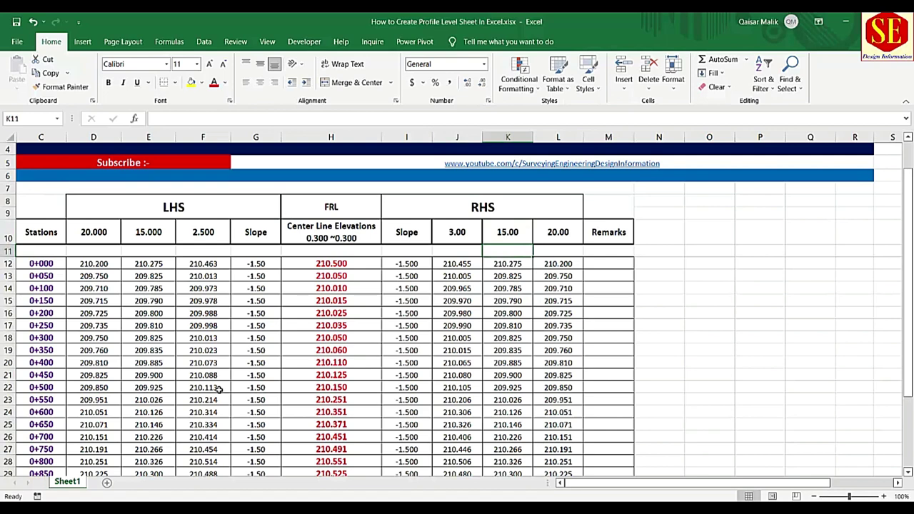
# Enter LHS slopes 2, 2 and 2.5 for stations 0+050 to 0+150, then preview the print.
pyautogui.click(256, 275)
pyautogui.write('2')
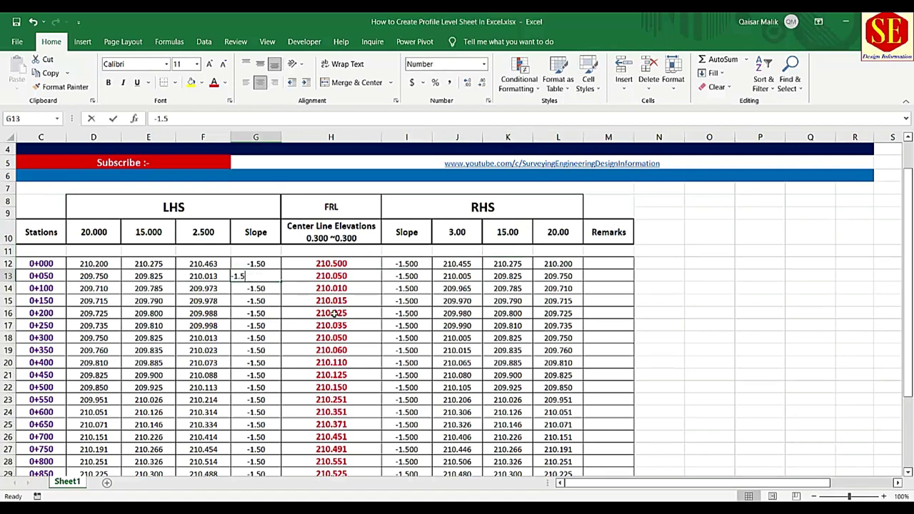
pyautogui.press('Return')
pyautogui.write('2')
pyautogui.press('Return')
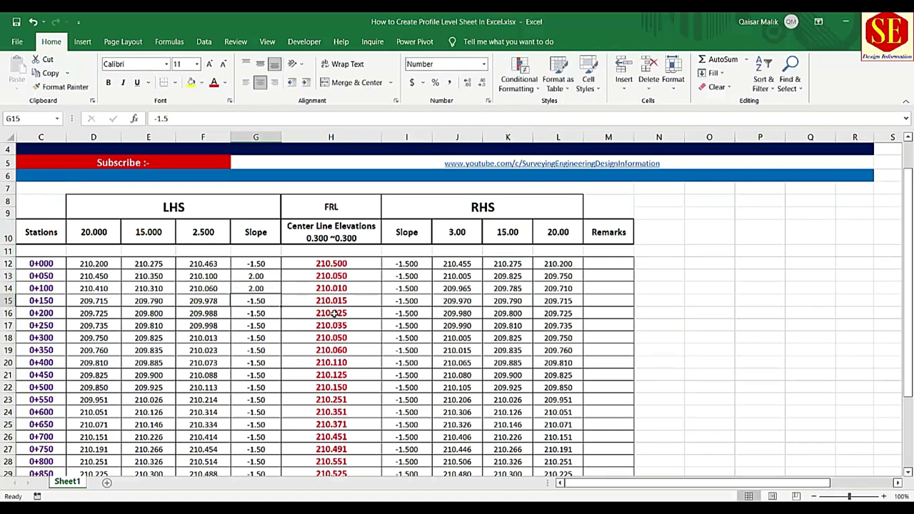
pyautogui.write('2.5')
pyautogui.press('Return')
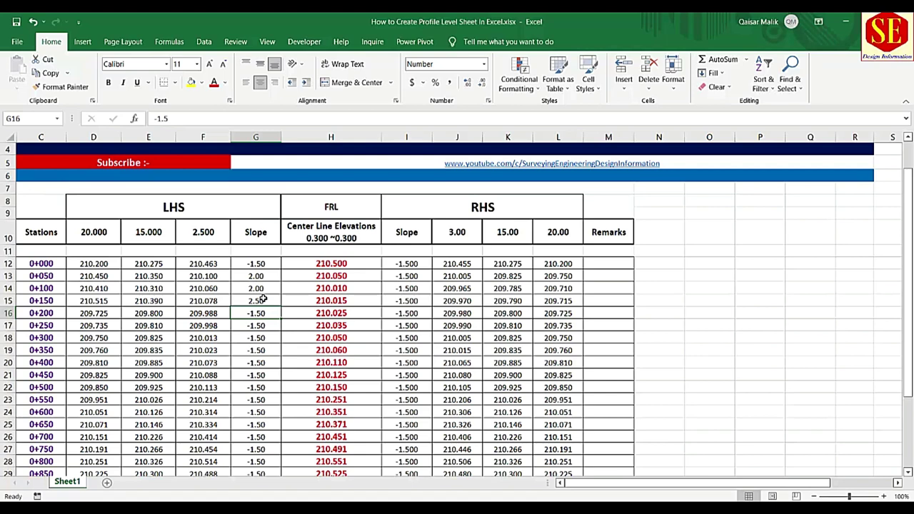
pyautogui.hotkey('ctrl', 'p')
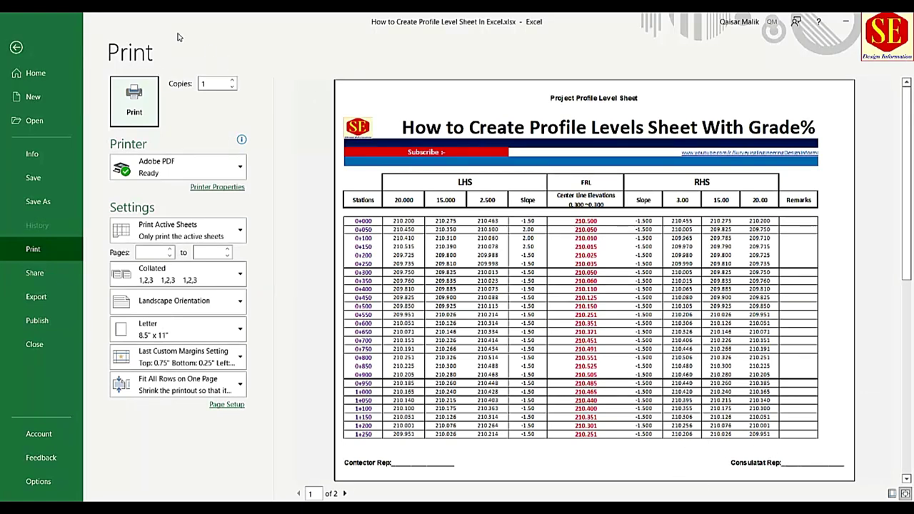
# Leave the print preview and scroll back up the worksheet.
pyautogui.click(16, 48)
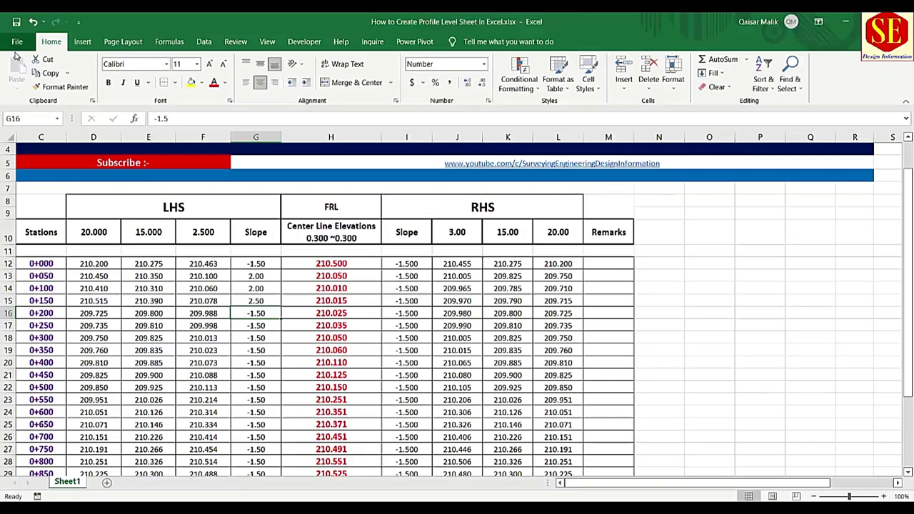
pyautogui.scroll(1, 175, 264)
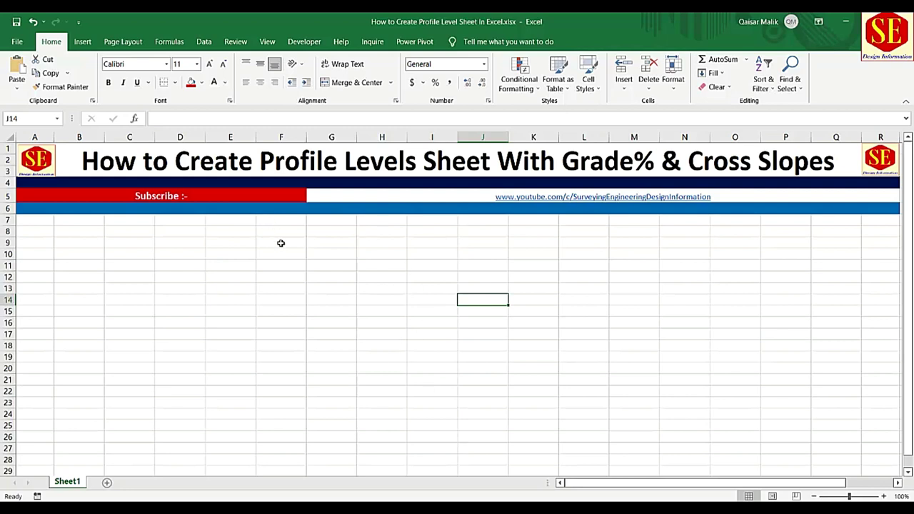
# Open Page Setup from Page Layout and browse its tabs, ending on Header/Footer.
pyautogui.click(114, 44)
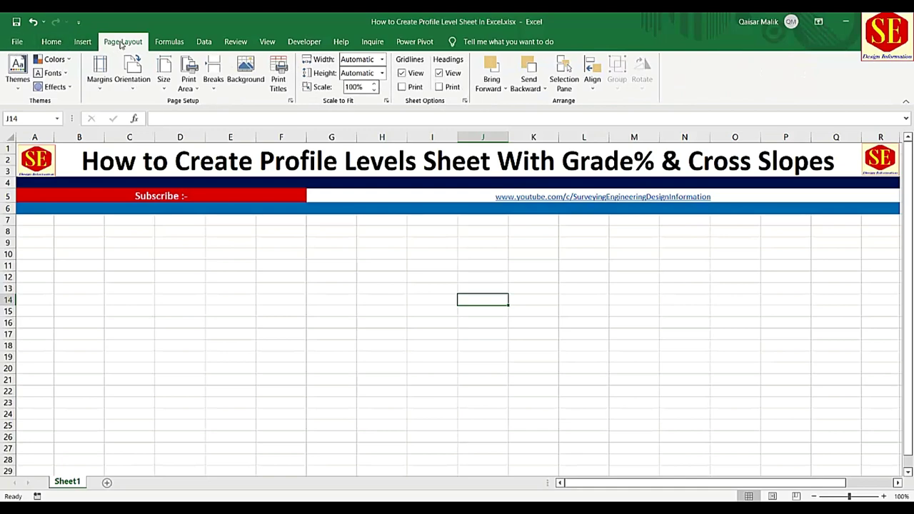
pyautogui.click(280, 85)
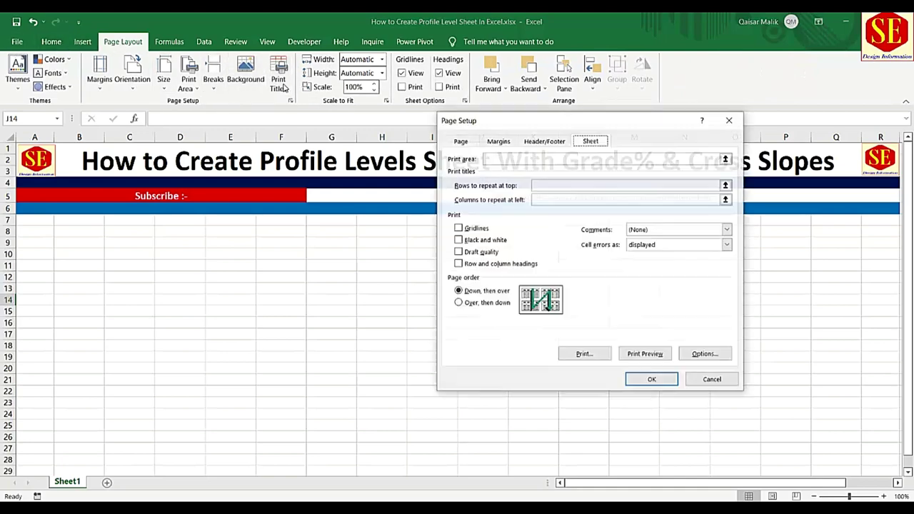
pyautogui.click(466, 138)
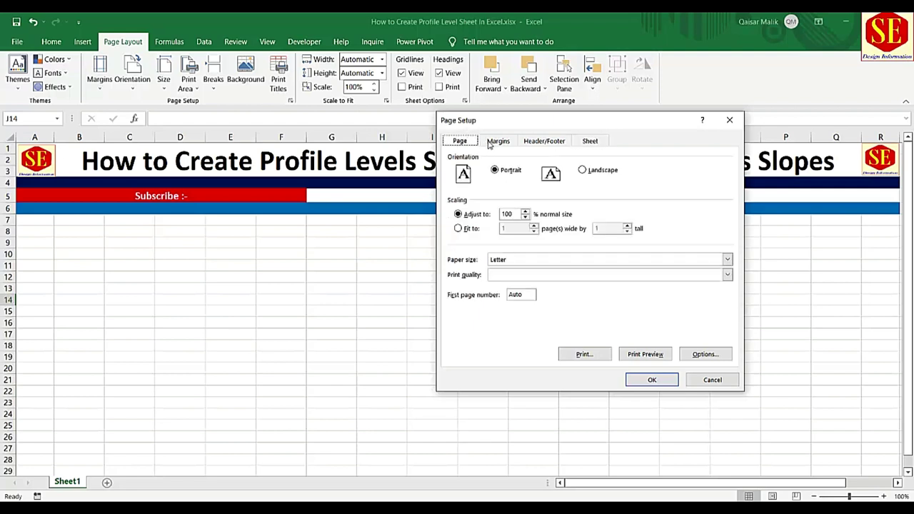
pyautogui.click(490, 142)
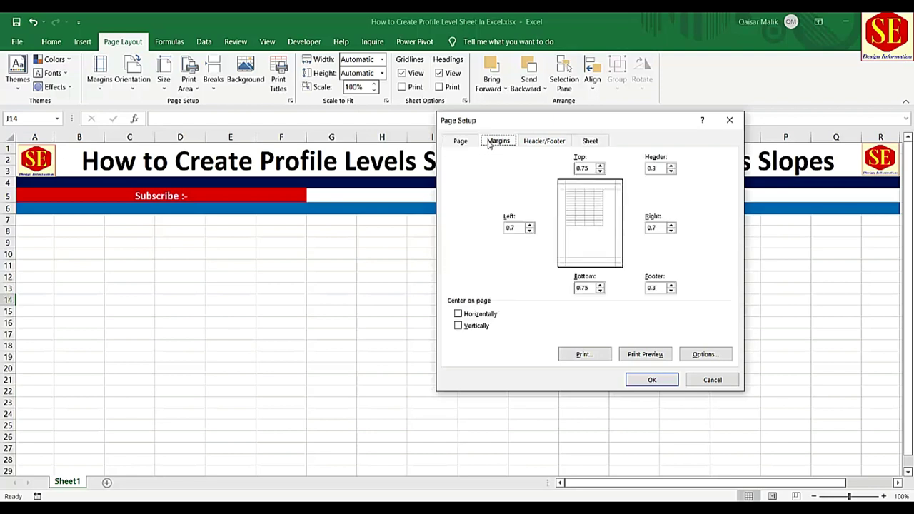
pyautogui.click(527, 142)
pyautogui.click(598, 143)
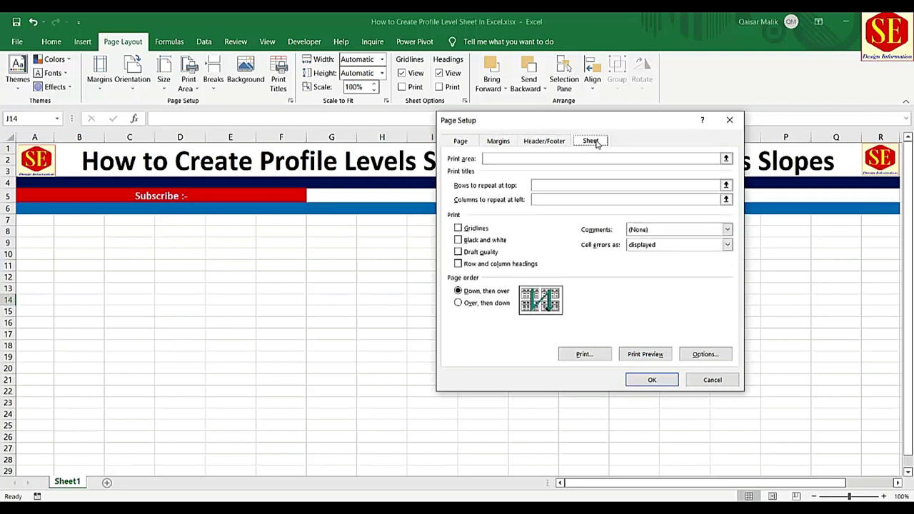
pyautogui.click(555, 142)
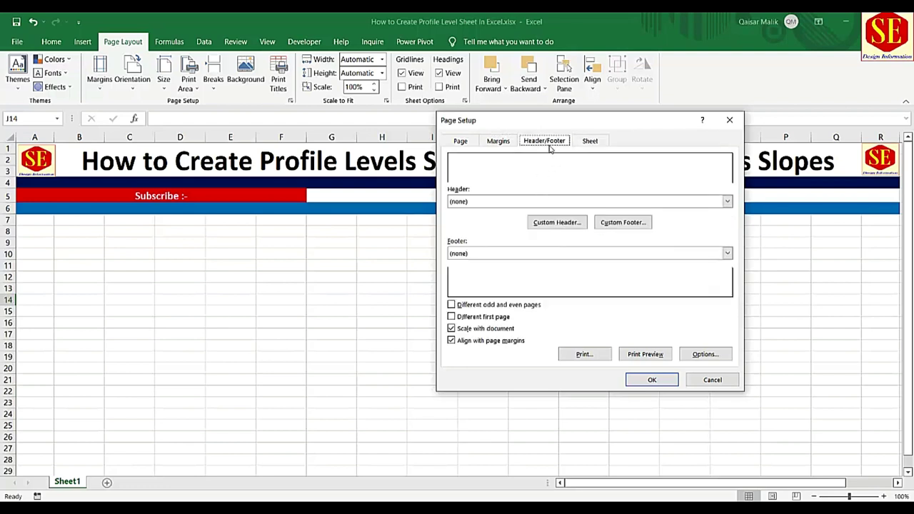
# Enter 'Project Profile Level Sheet' in the centre section of a custom header.
pyautogui.click(556, 225)
pyautogui.write('P')
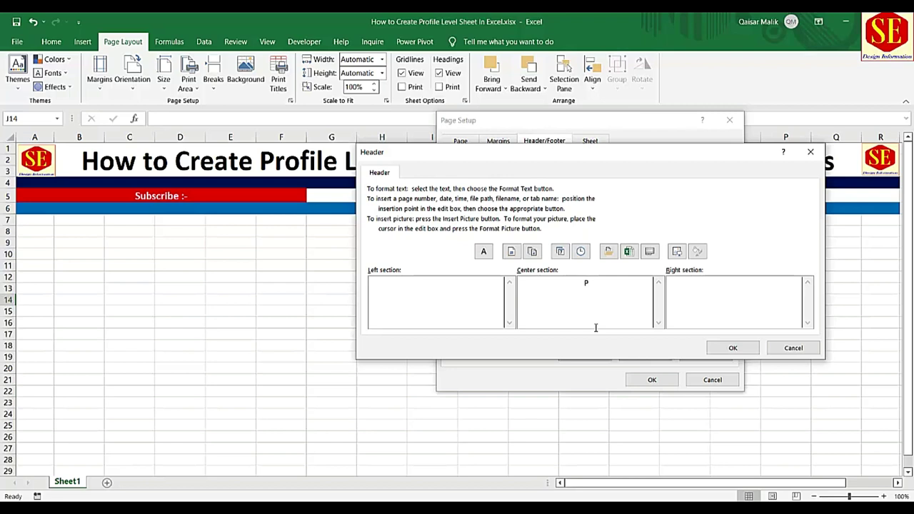
pyautogui.write('roject')
pyautogui.write(' P')
pyautogui.press('BackSpace')
pyautogui.write('Pro')
pyautogui.write('file Le')
pyautogui.write('vel S')
pyautogui.write('heet')
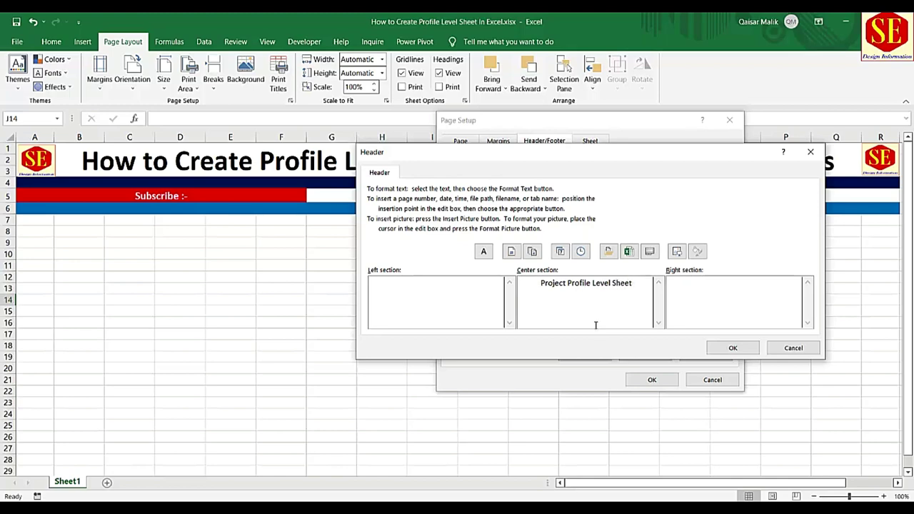
# Format the header text as bold 12-point Arial and confirm the header.
pyautogui.moveTo(639, 284); pyautogui.dragTo(520, 284)
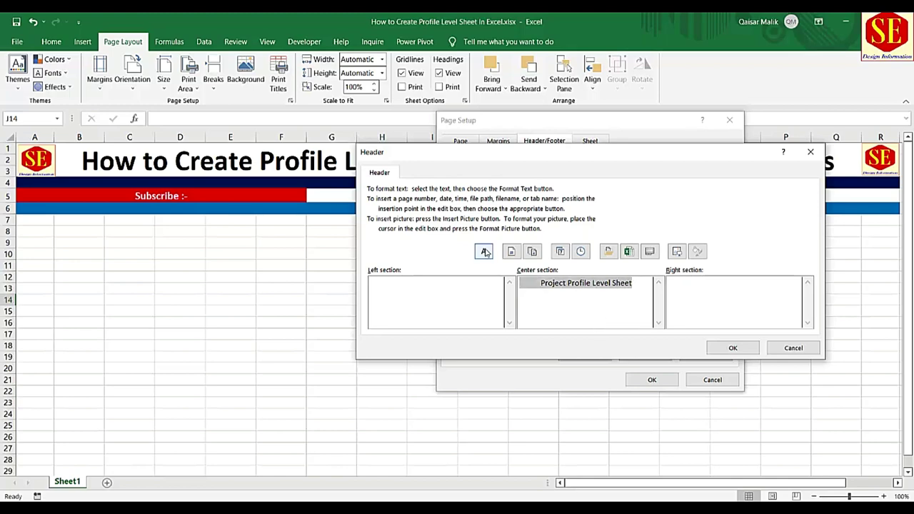
pyautogui.click(485, 251)
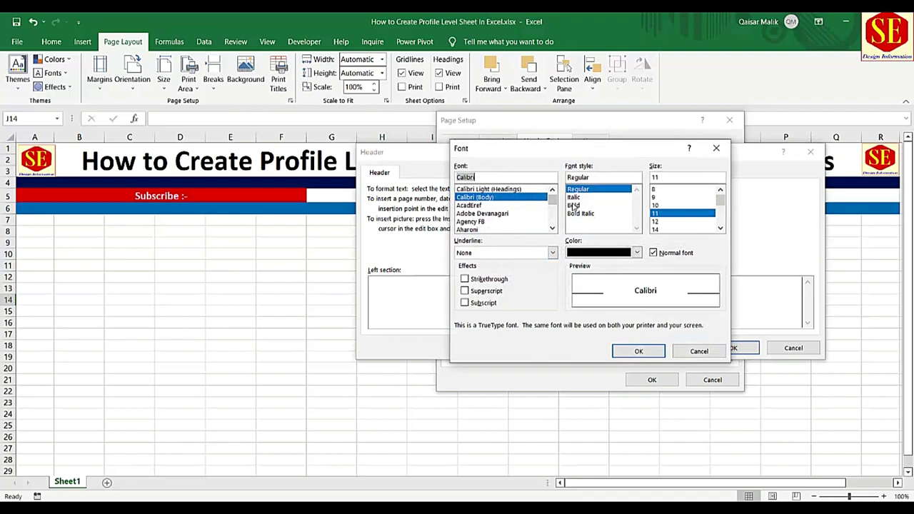
pyautogui.click(574, 205)
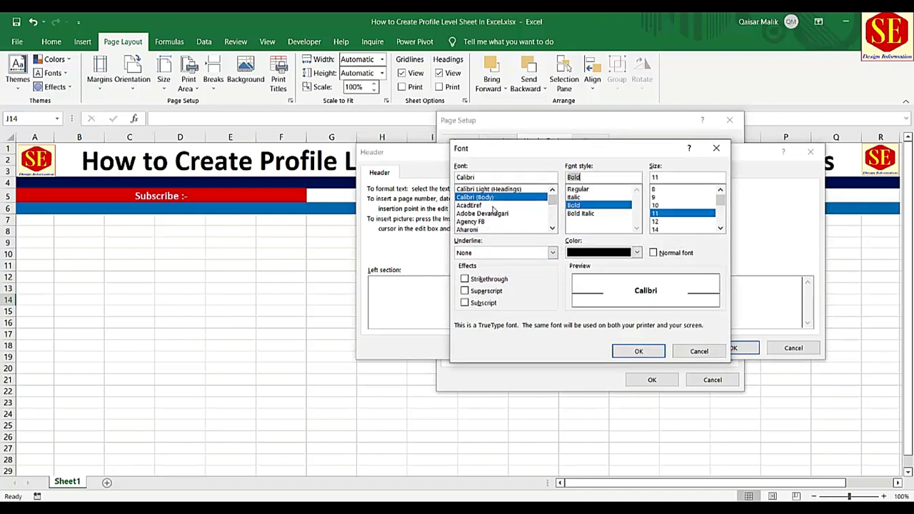
pyautogui.click(655, 222)
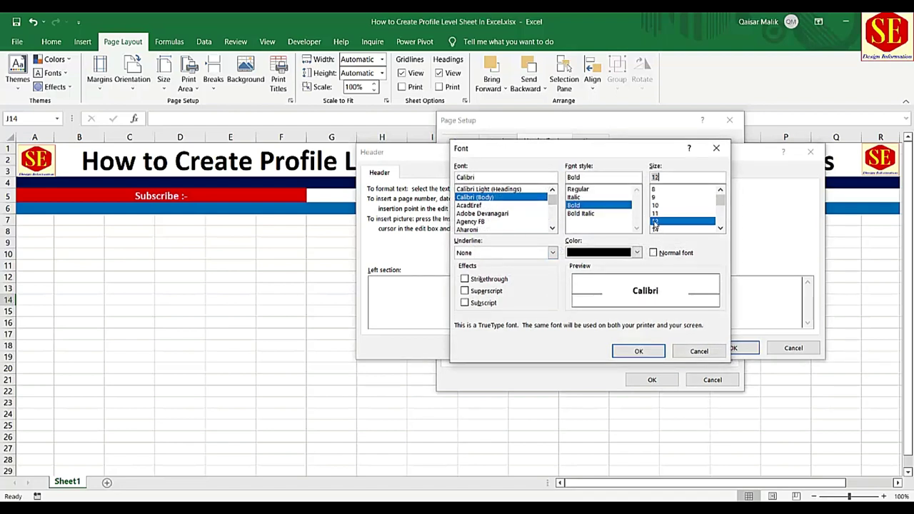
pyautogui.scroll(5, 469, 208)
pyautogui.click(468, 198)
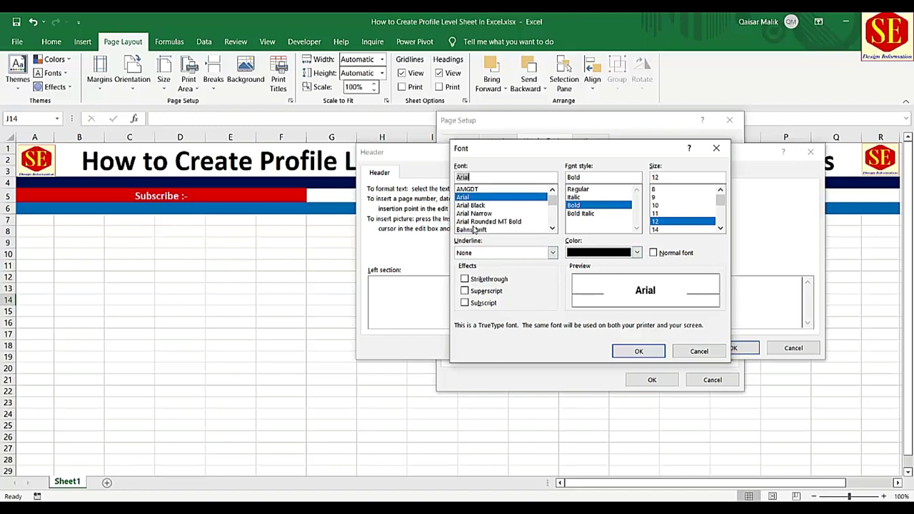
pyautogui.click(634, 351)
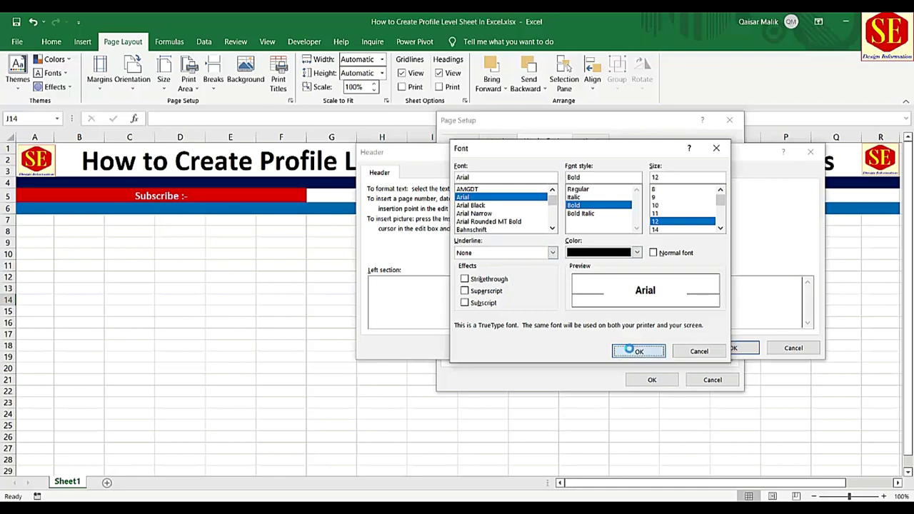
pyautogui.click(732, 348)
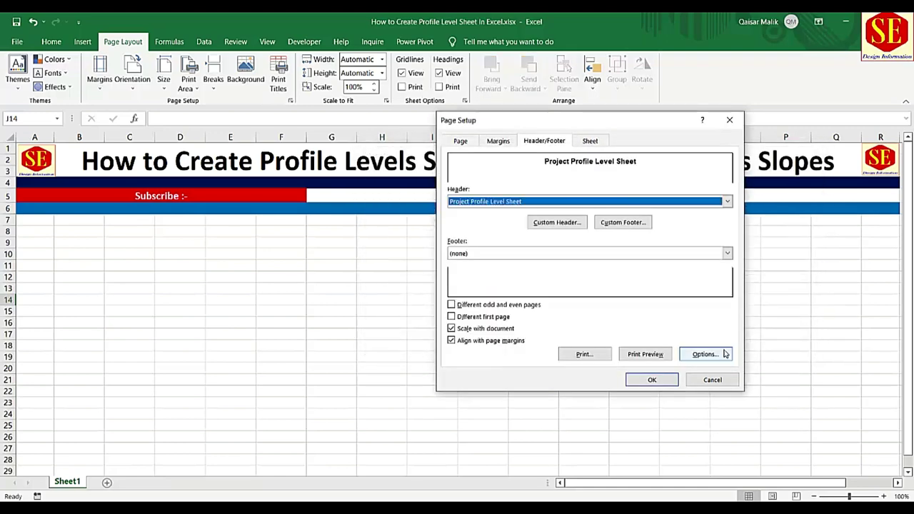
# Type 'Contector Rep:' in the left footer section and make it bold 12-point Arial.
pyautogui.click(623, 223)
pyautogui.write('Contect')
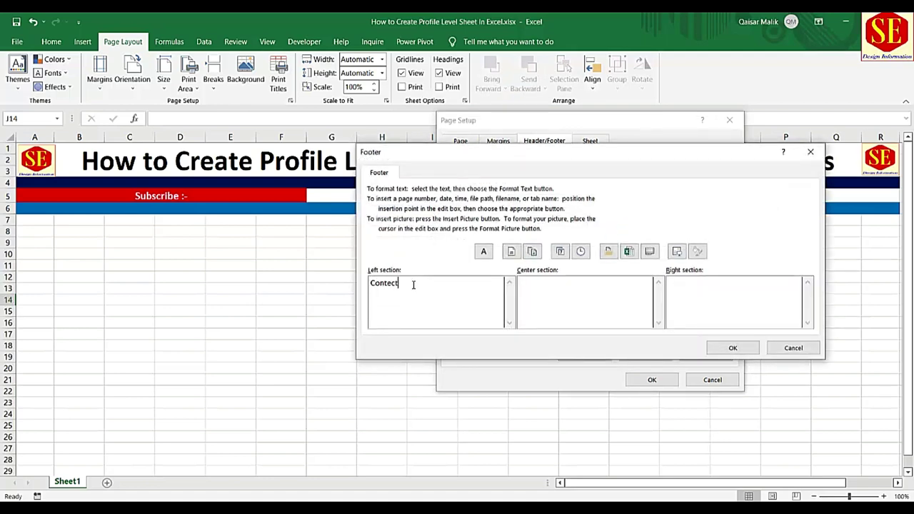
pyautogui.write('or Rep:________________')
pyautogui.moveTo(490, 290); pyautogui.dragTo(275, 290)
pyautogui.click(483, 250)
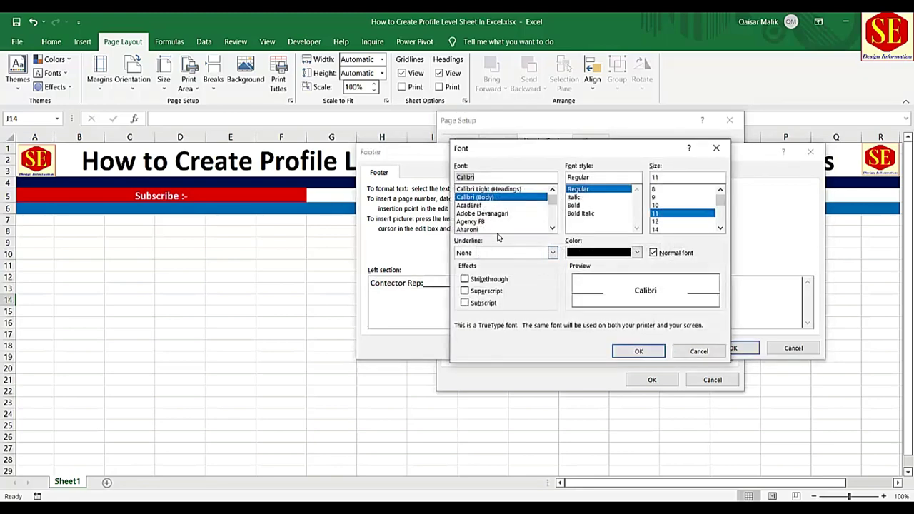
pyautogui.click(574, 205)
pyautogui.click(657, 221)
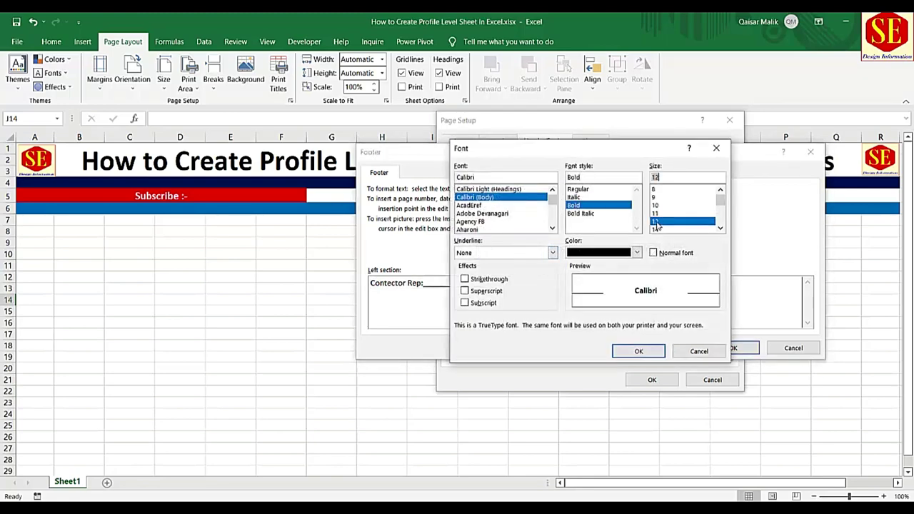
pyautogui.click(468, 206)
pyautogui.scroll(-1, 471, 212)
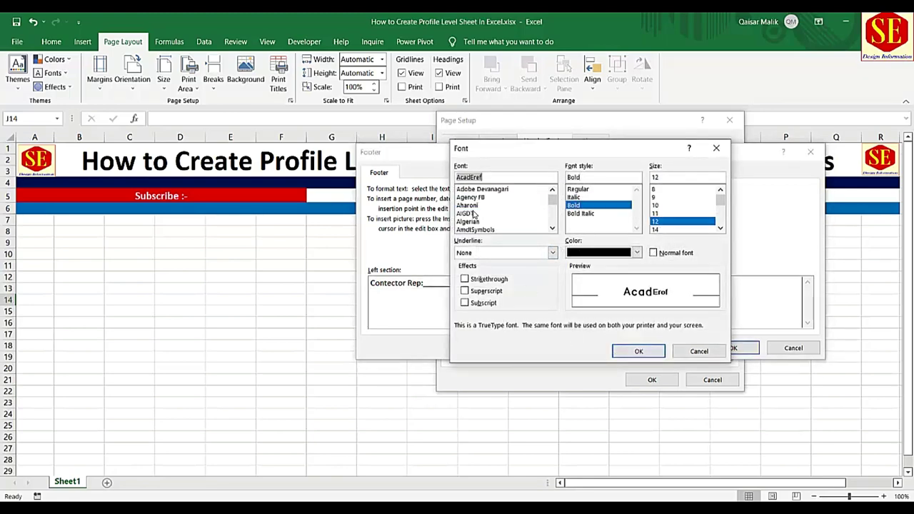
pyautogui.scroll(-1, 475, 219)
pyautogui.click(468, 221)
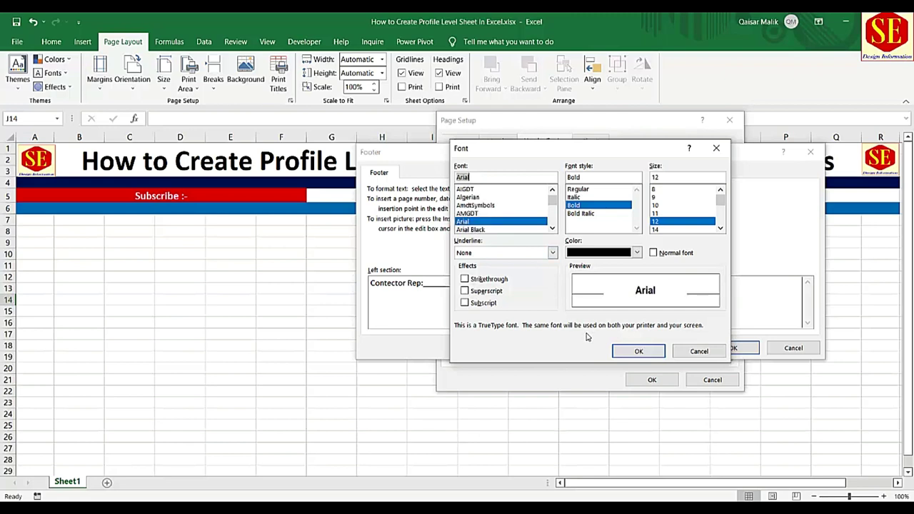
pyautogui.click(637, 351)
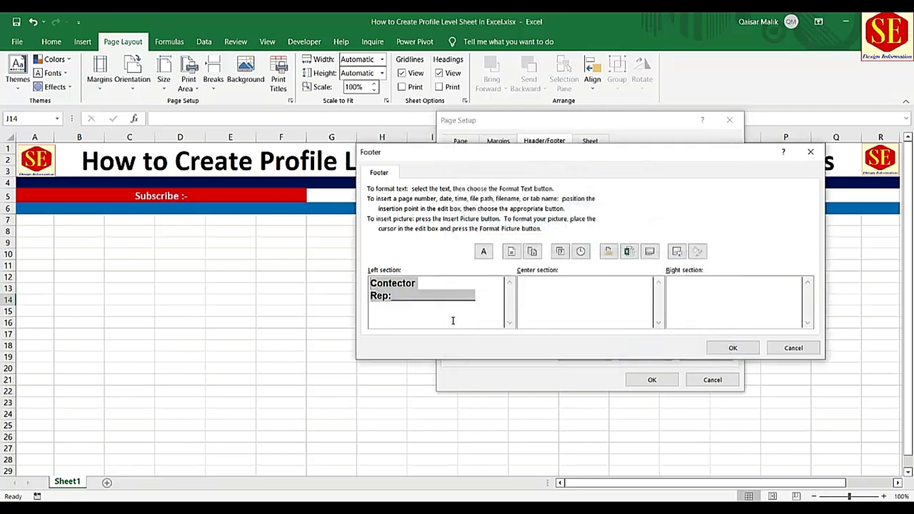
# Copy the left footer text into the right section and change it to 'Consulatat Rep:'.
pyautogui.rightClick(429, 293)
pyautogui.click(486, 312)
pyautogui.click(719, 286)
pyautogui.rightClick(723, 285)
pyautogui.click(746, 321)
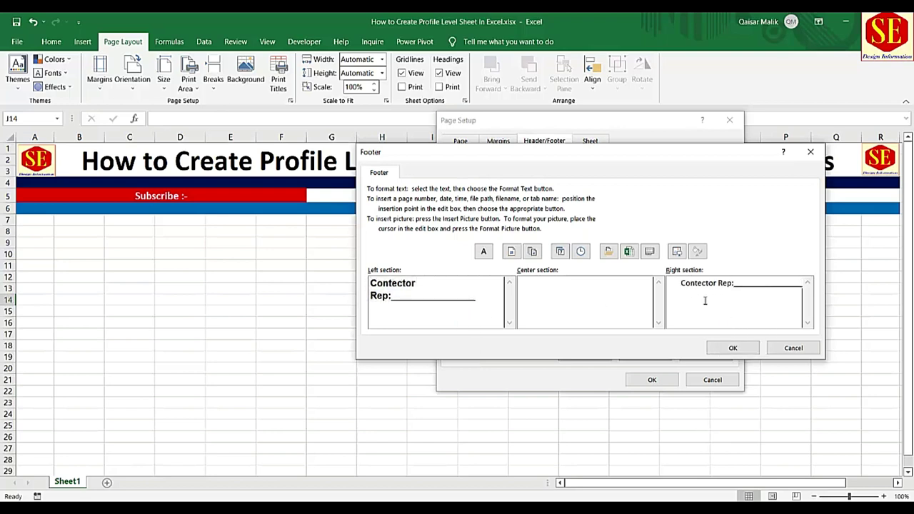
pyautogui.moveTo(718, 286); pyautogui.dragTo(623, 286)
pyautogui.write('Cons')
pyautogui.write('ulat')
pyautogui.write('at')
# Make the right footer text bold 12-point Arial, then confirm the footer and Page Setup.
pyautogui.moveTo(679, 283); pyautogui.dragTo(802, 283)
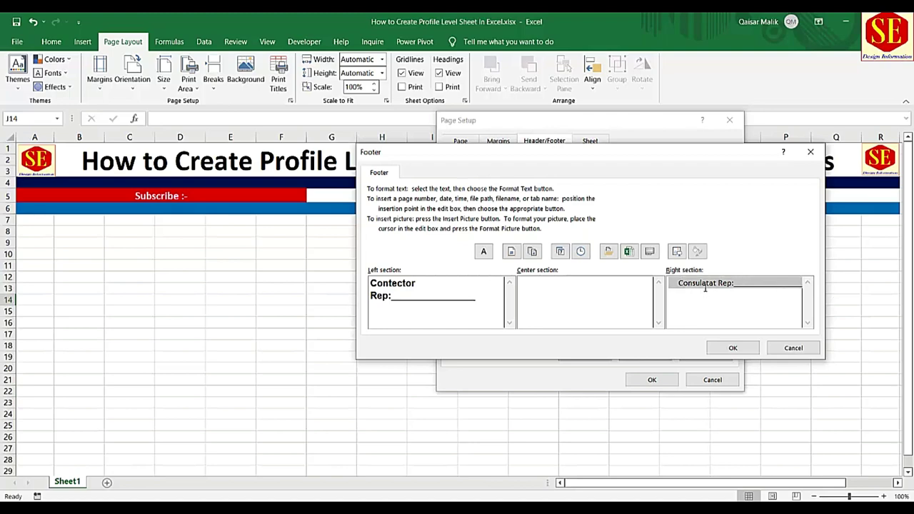
pyautogui.click(483, 251)
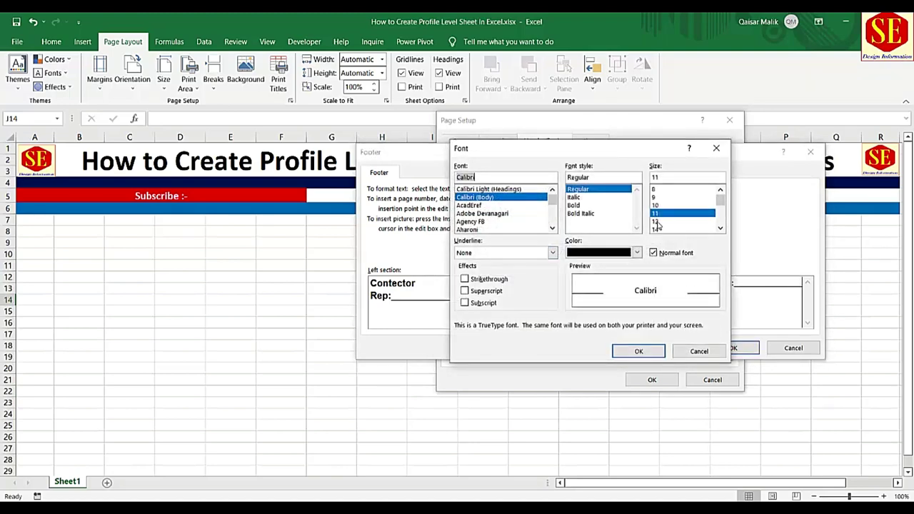
pyautogui.click(678, 222)
pyautogui.click(573, 205)
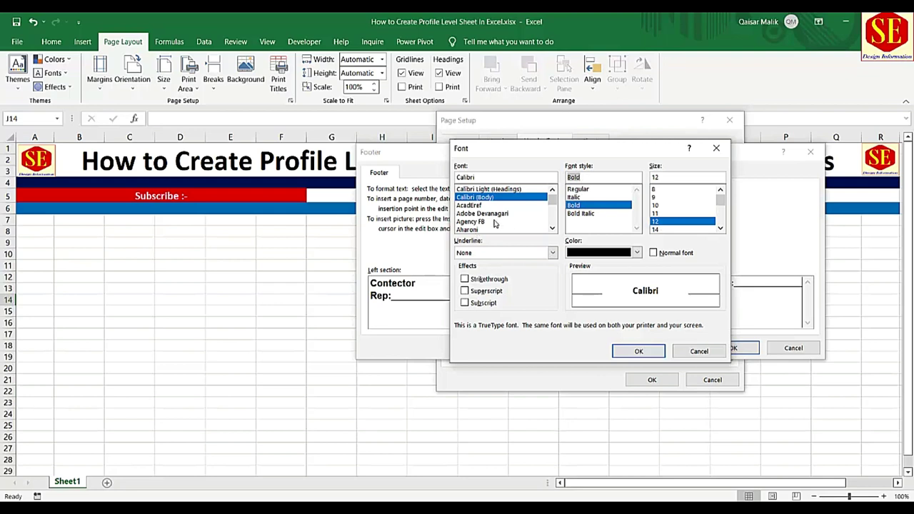
pyautogui.scroll(-1, 495, 223)
pyautogui.scroll(-1, 494, 223)
pyautogui.scroll(-2, 495, 222)
pyautogui.scroll(2, 495, 223)
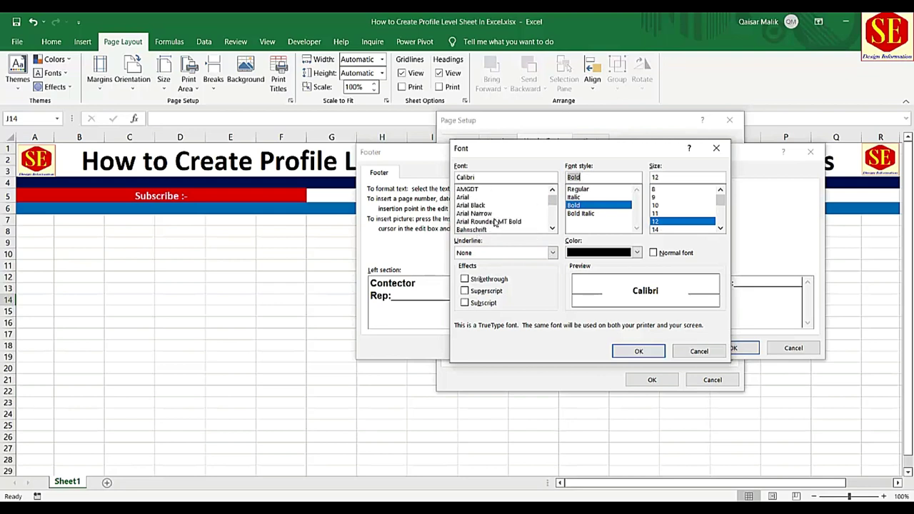
pyautogui.click(459, 198)
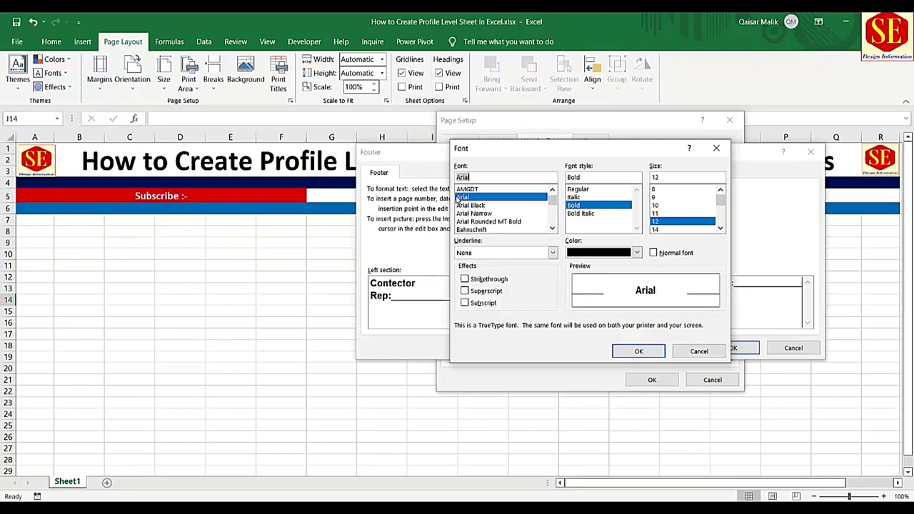
pyautogui.click(639, 351)
pyautogui.click(750, 348)
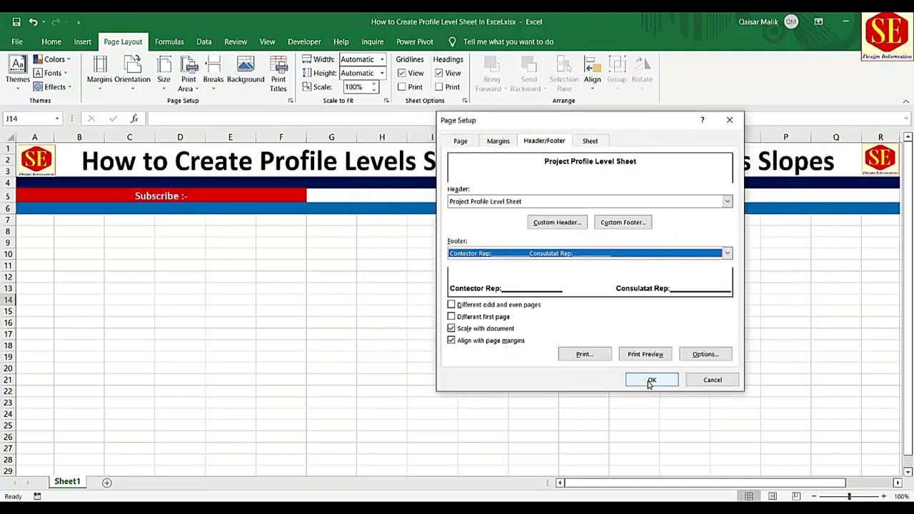
pyautogui.click(650, 379)
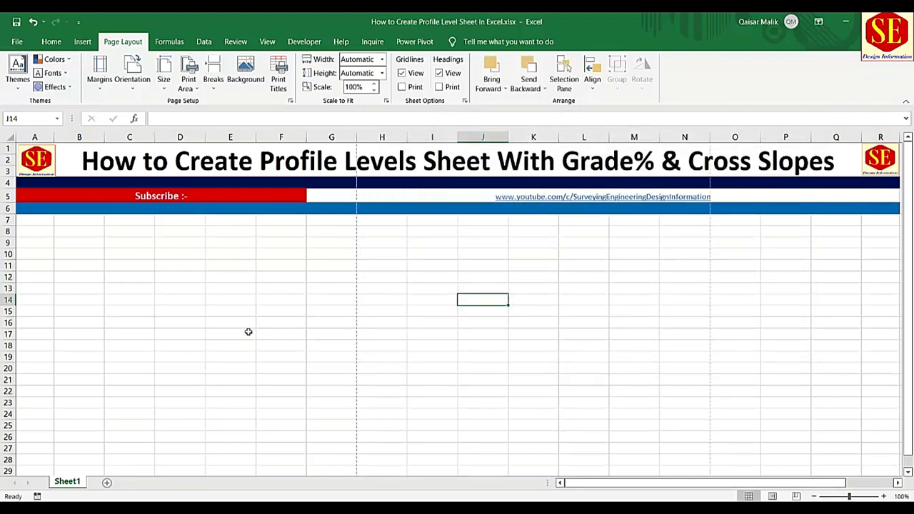
# Preview the printed page with its new header and footer, then return to the worksheet.
pyautogui.hotkey('ctrl', 'p')
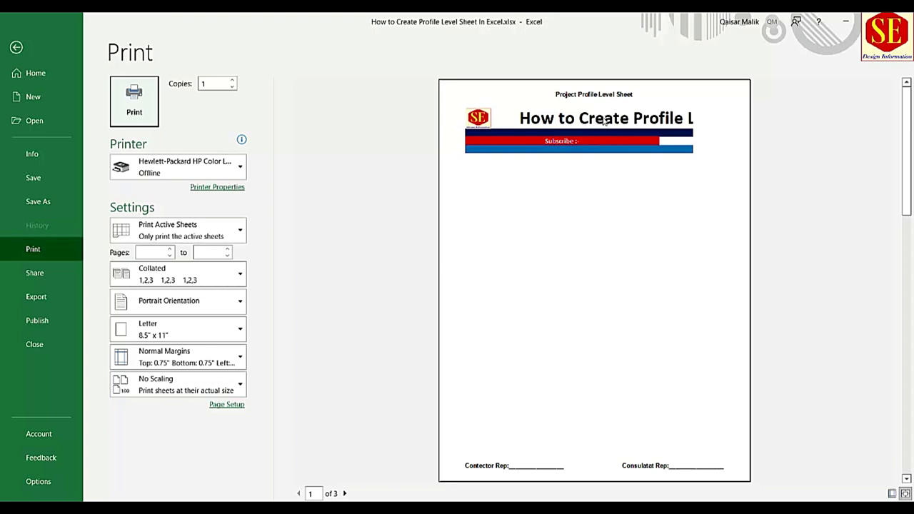
pyautogui.click(19, 47)
pyautogui.click(389, 266)
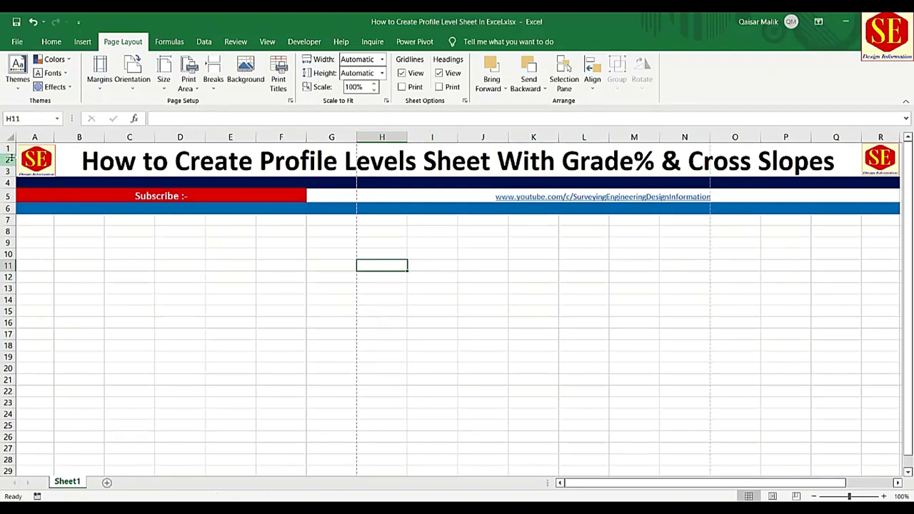
# Hide title banner rows 1–6 and re-check the printed page preview.
pyautogui.moveTo(8, 149); pyautogui.dragTo(8, 210)
pyautogui.rightClick(8, 211)
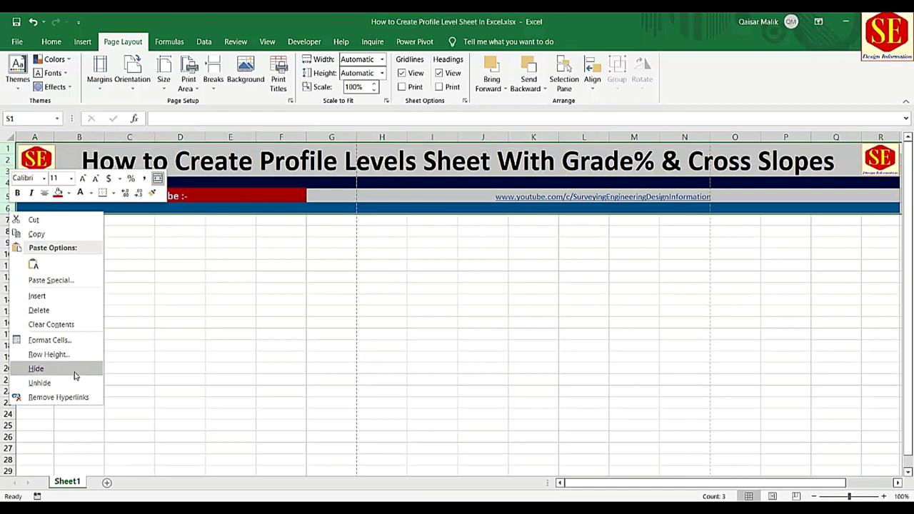
pyautogui.click(76, 369)
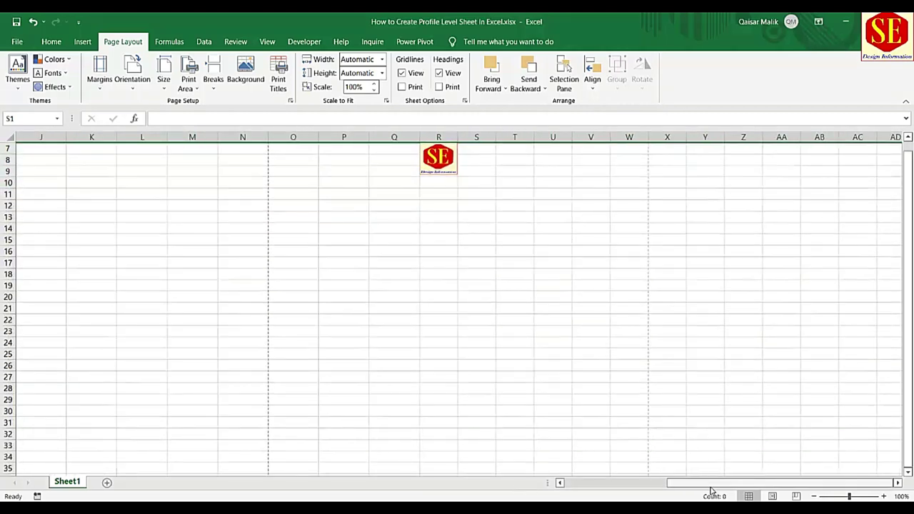
pyautogui.moveTo(710, 490); pyautogui.dragTo(547, 490)
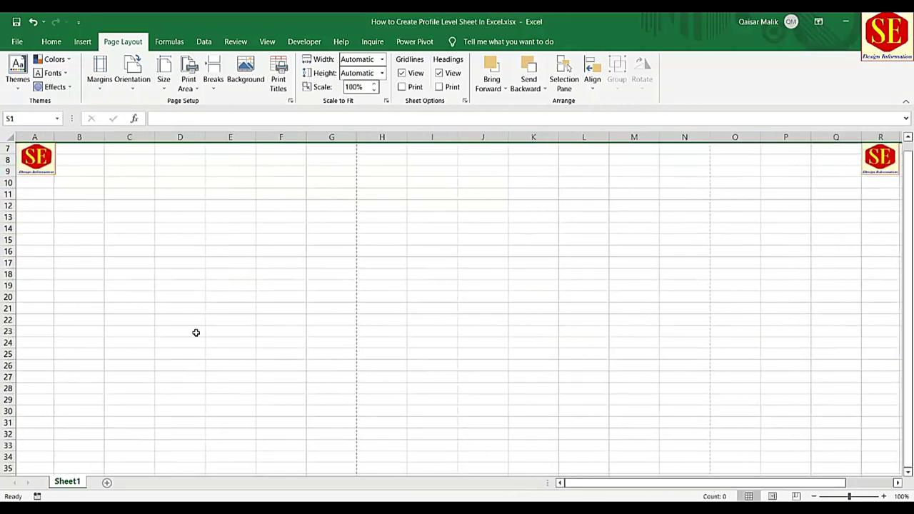
pyautogui.hotkey('ctrl', 'p')
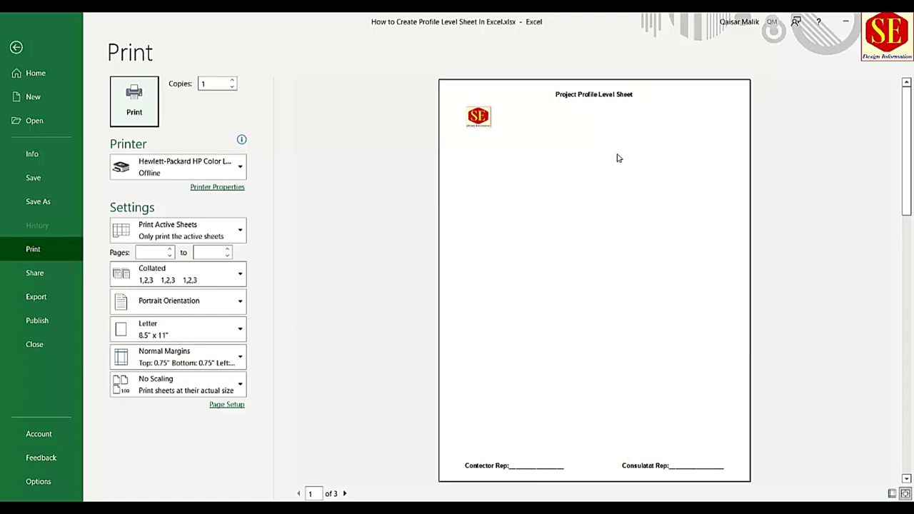
pyautogui.click(16, 47)
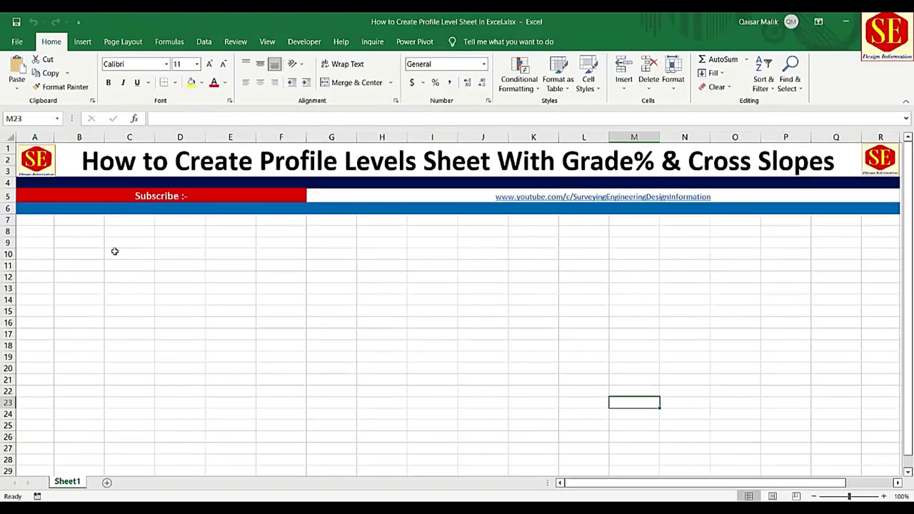
# Type 'Stations' as the column header in C10.
pyautogui.click(114, 252)
pyautogui.write('St')
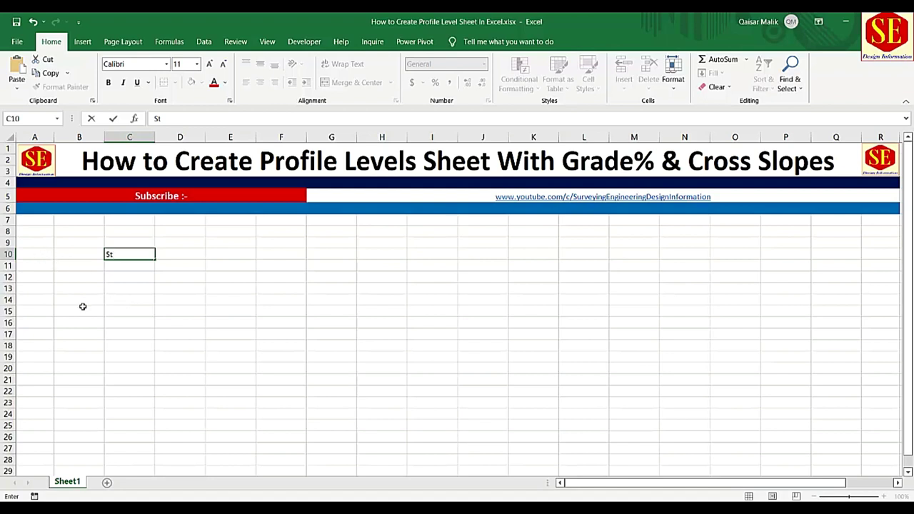
pyautogui.write('ation')
pyautogui.write('s')
pyautogui.click(96, 322)
# Enter stations 0, 50 and 100 in C12:C14 and fill the series down column C.
pyautogui.click(121, 278)
pyautogui.click(124, 266)
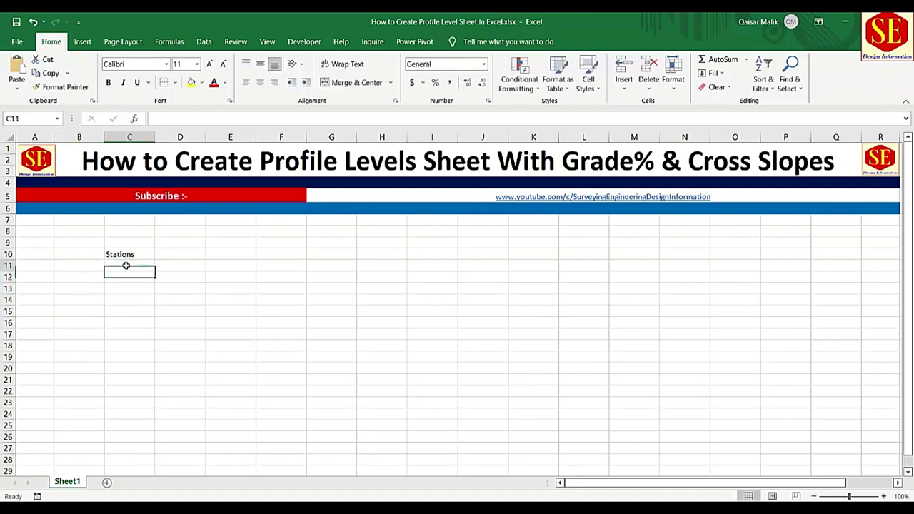
pyautogui.click(133, 280)
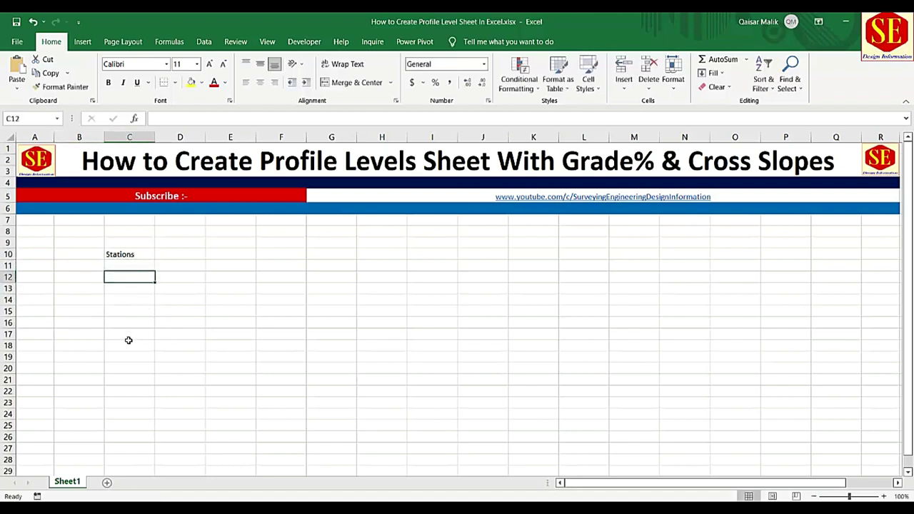
pyautogui.write('0')
pyautogui.press('Return')
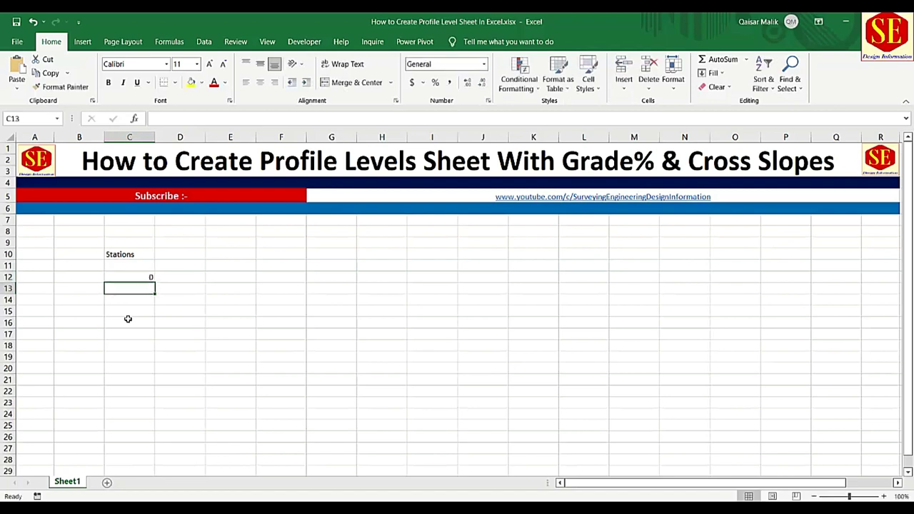
pyautogui.write('50')
pyautogui.press('Return')
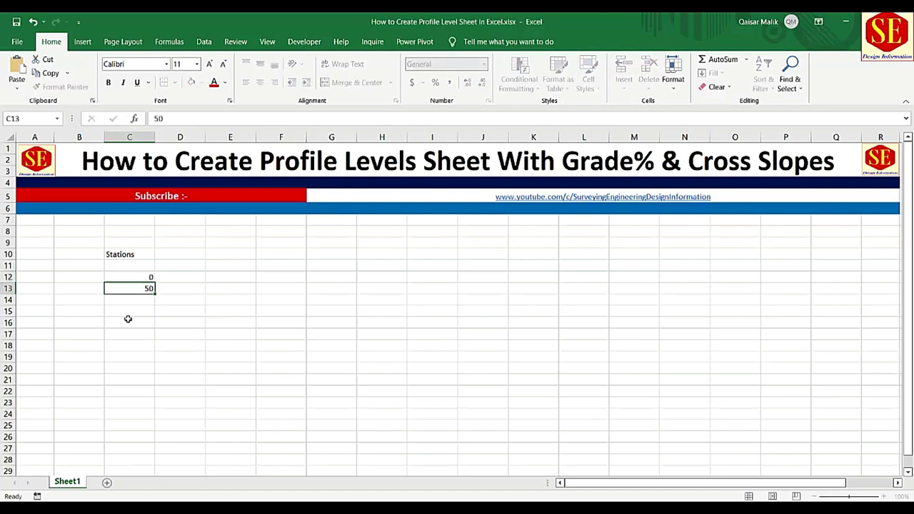
pyautogui.write('100')
pyautogui.press('Return')
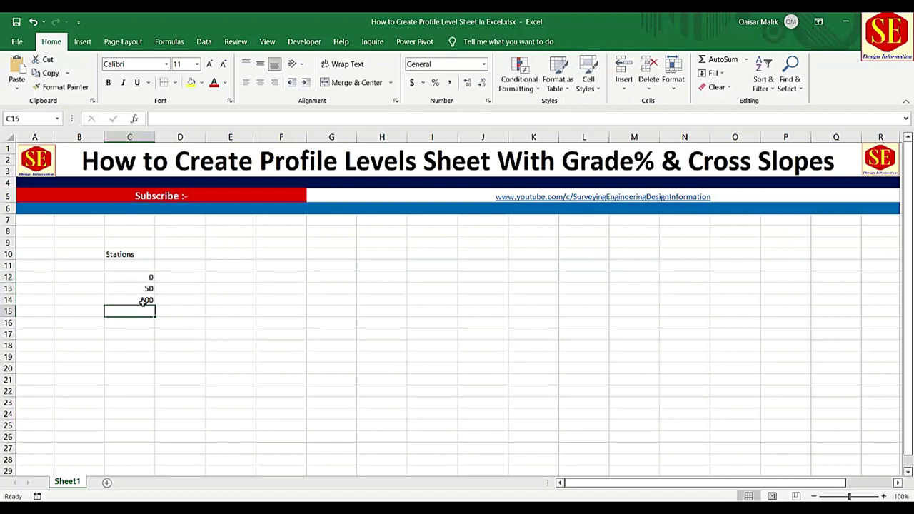
pyautogui.moveTo(151, 289); pyautogui.dragTo(155, 464)
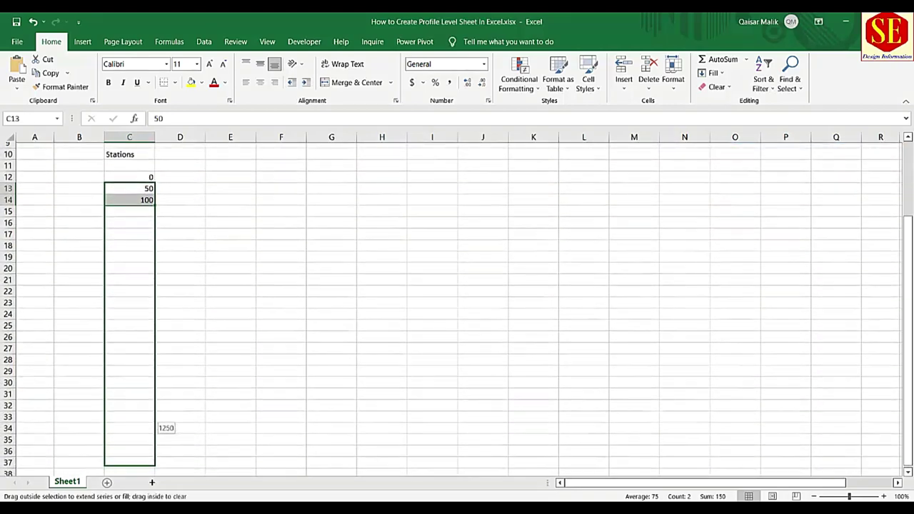
pyautogui.moveTo(155, 463); pyautogui.dragTo(154, 457)
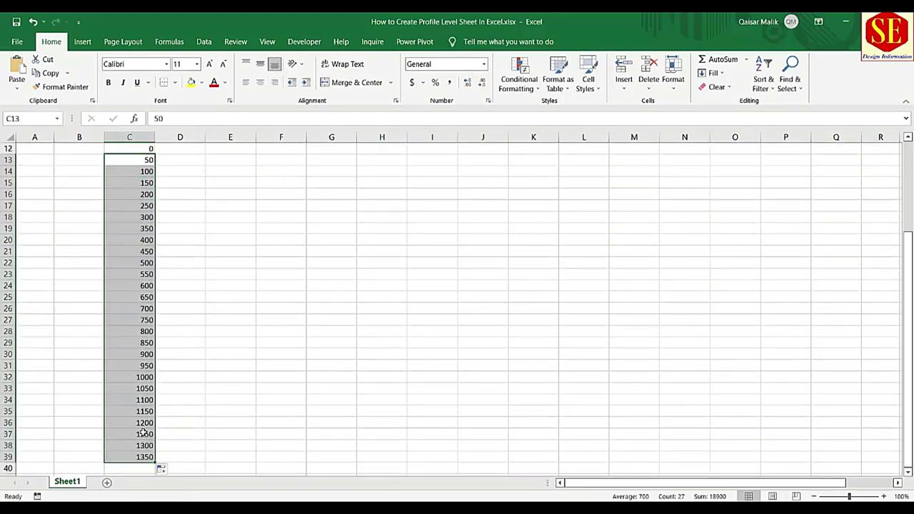
pyautogui.scroll(2, 147, 236)
# Try a 20-unit interval (20, 40) filled down the column, then clear the filled values.
pyautogui.click(147, 228)
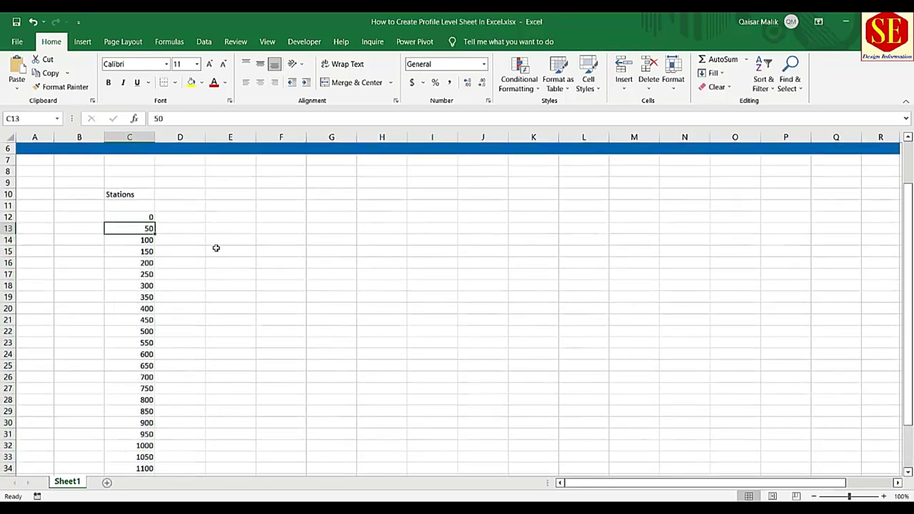
pyautogui.write('20')
pyautogui.press('Return')
pyautogui.write('4')
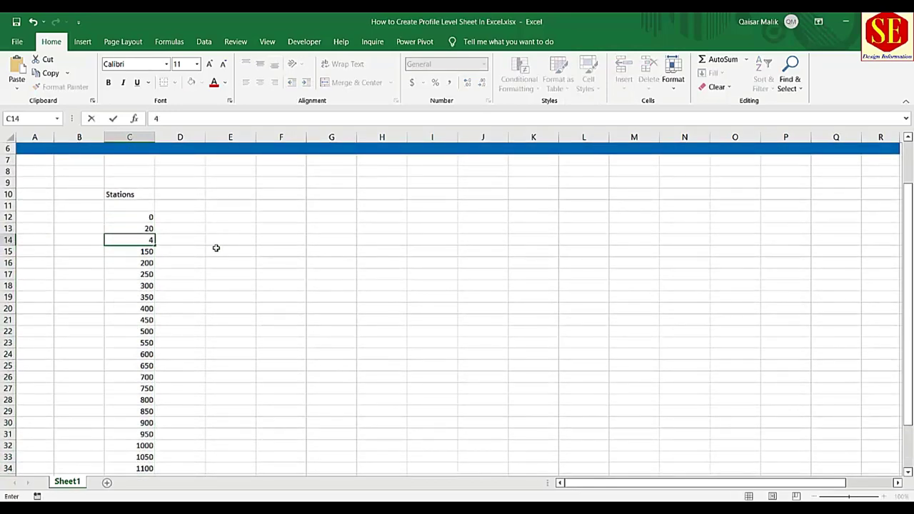
pyautogui.write('0')
pyautogui.press('Return')
pyautogui.moveTo(150, 231); pyautogui.dragTo(155, 470)
pyautogui.scroll(-2, 143, 457)
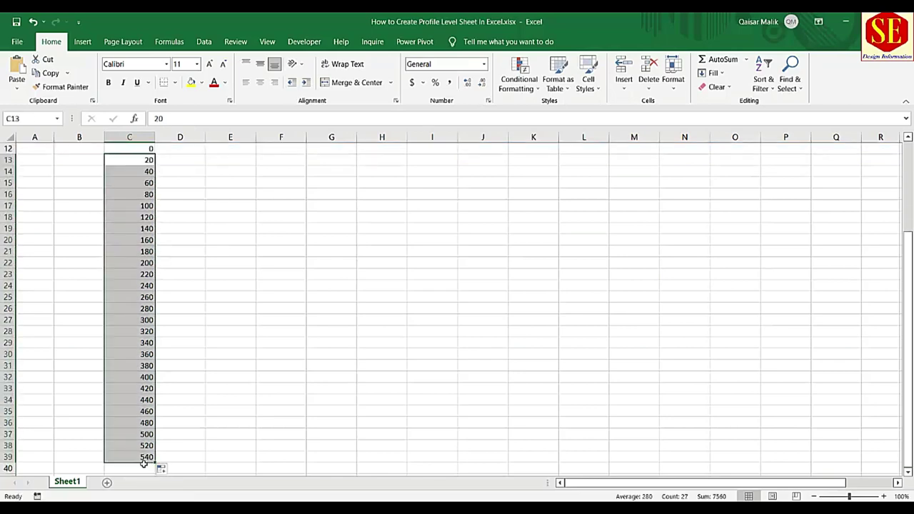
pyautogui.scroll(1, 147, 464)
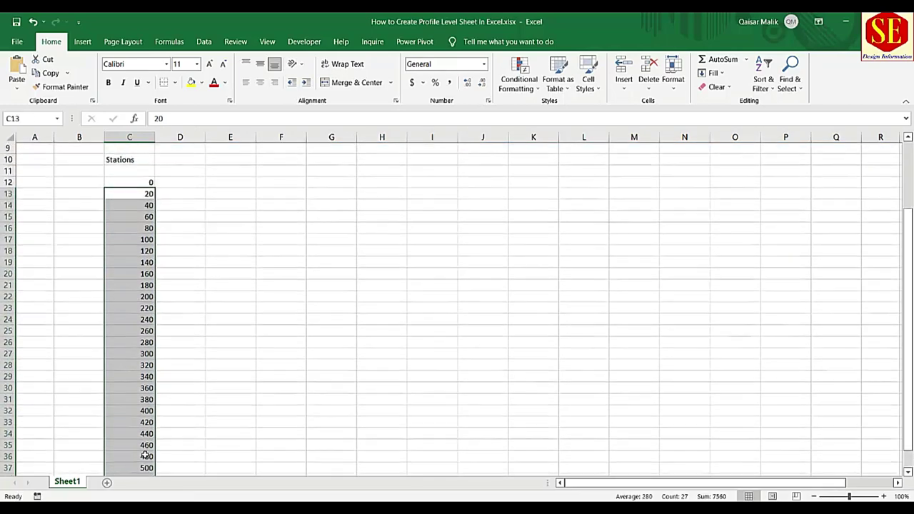
pyautogui.press('Delete')
# Re-enter 10 and 20 as the second and third stations and select the column range.
pyautogui.click(152, 194)
pyautogui.write('1')
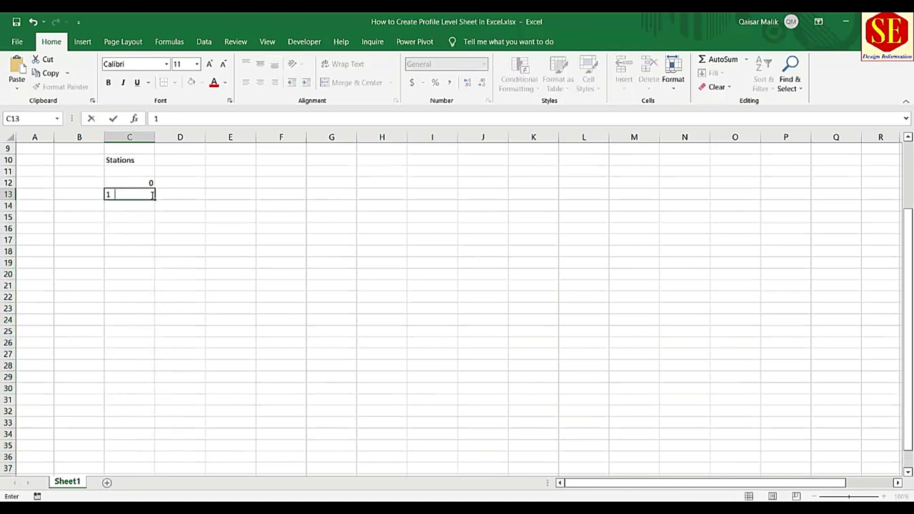
pyautogui.write('0')
pyautogui.press('Return')
pyautogui.write('20')
pyautogui.press('Return')
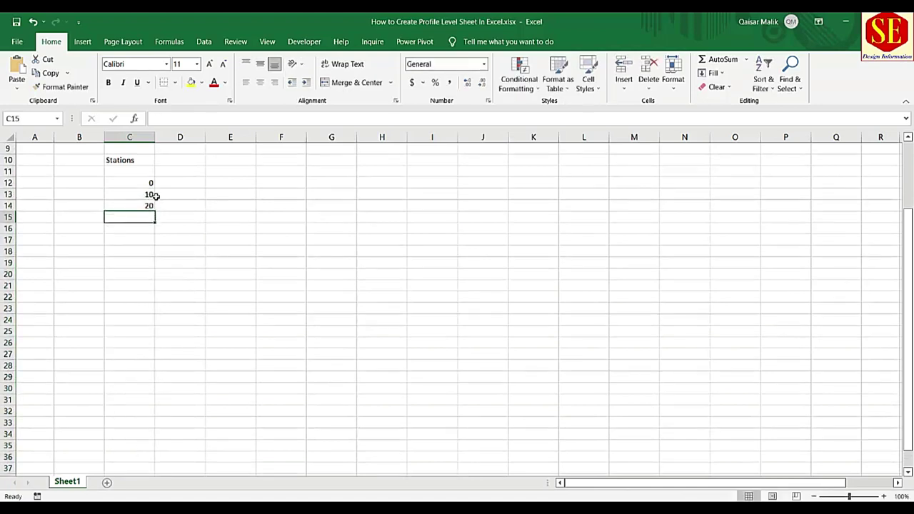
pyautogui.moveTo(152, 194); pyautogui.dragTo(165, 471)
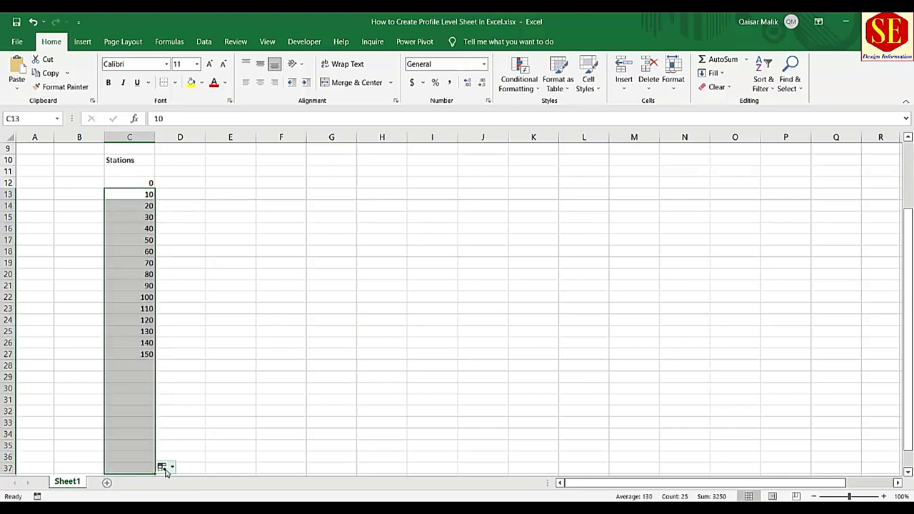
pyautogui.hotkey('ctrl', 'shift', 'Up')
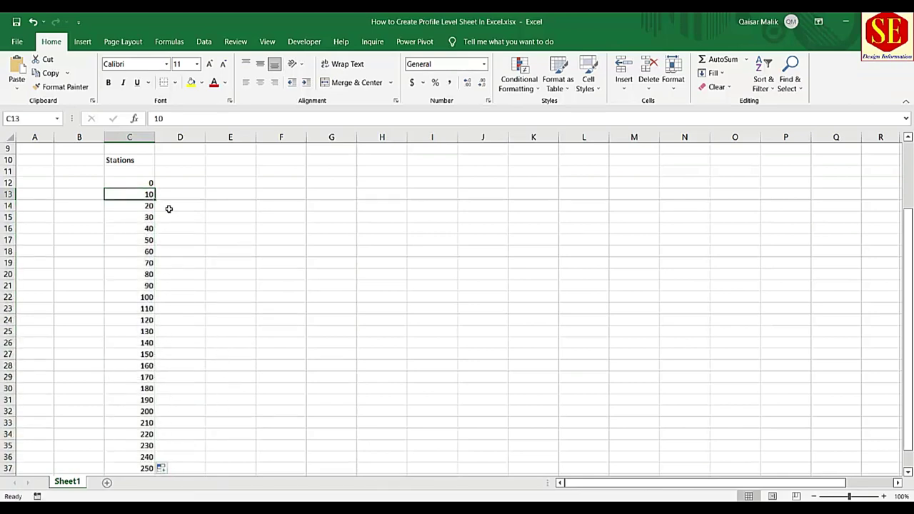
# Restore 50 and 100, extend the series to 1250, and centre the values horizontally and vertically.
pyautogui.write('2')
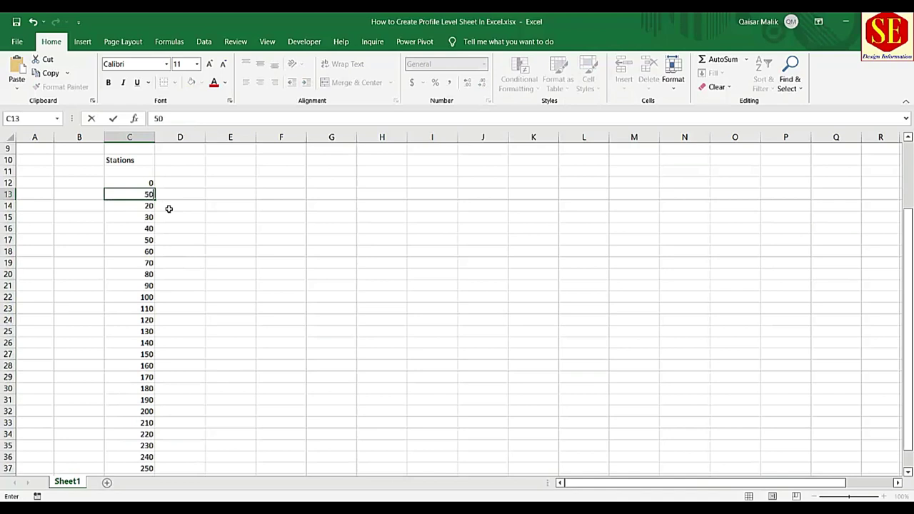
pyautogui.press('Return')
pyautogui.write('100')
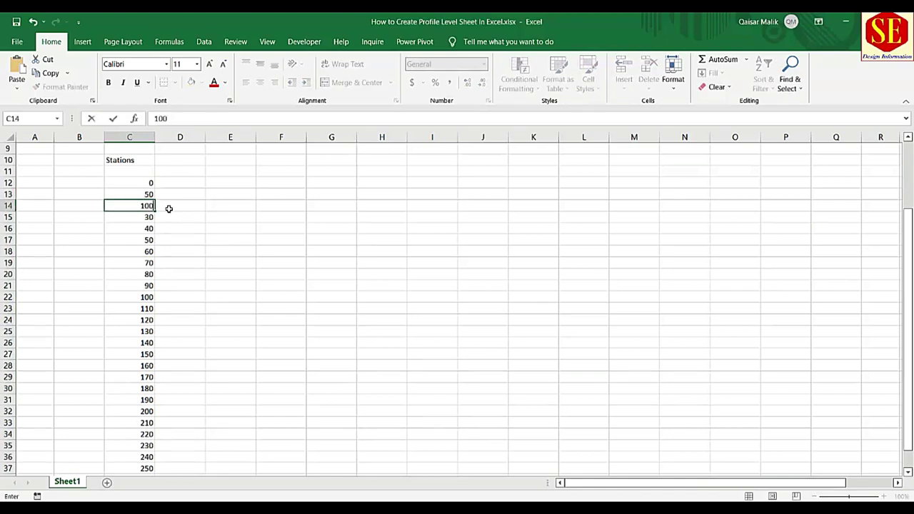
pyautogui.press('Return')
pyautogui.moveTo(149, 194); pyautogui.dragTo(156, 436)
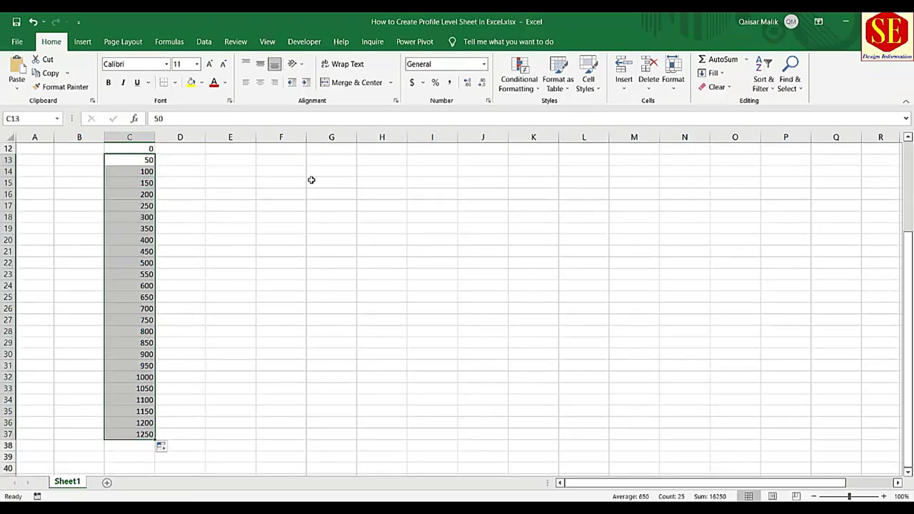
pyautogui.scroll(3, 310, 180)
pyautogui.click(260, 82)
pyautogui.click(260, 63)
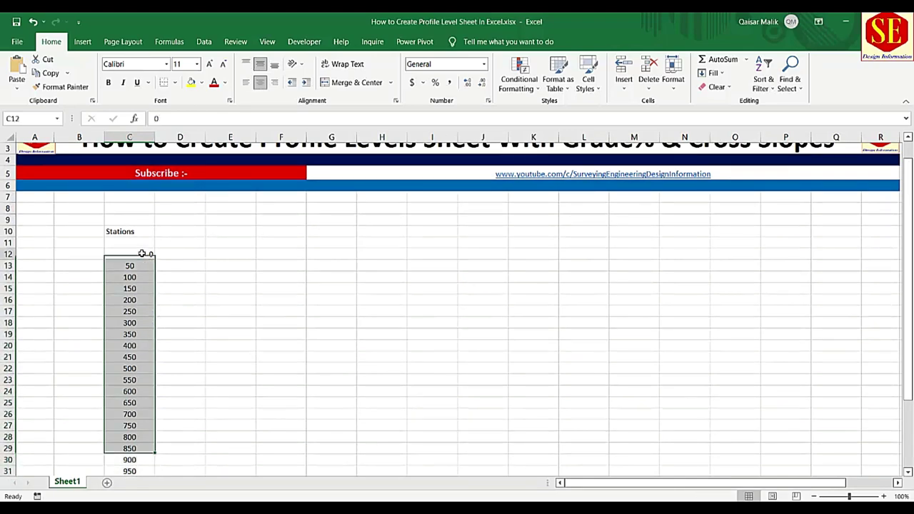
# Apply the custom 0+000 number format to C12:C37 so stations read 0+000 to 1+250.
pyautogui.moveTo(136, 254)
pyautogui.mouseDown()
pyautogui.moveTo(135, 480)
pyautogui.moveTo(140, 457)
pyautogui.mouseUp()
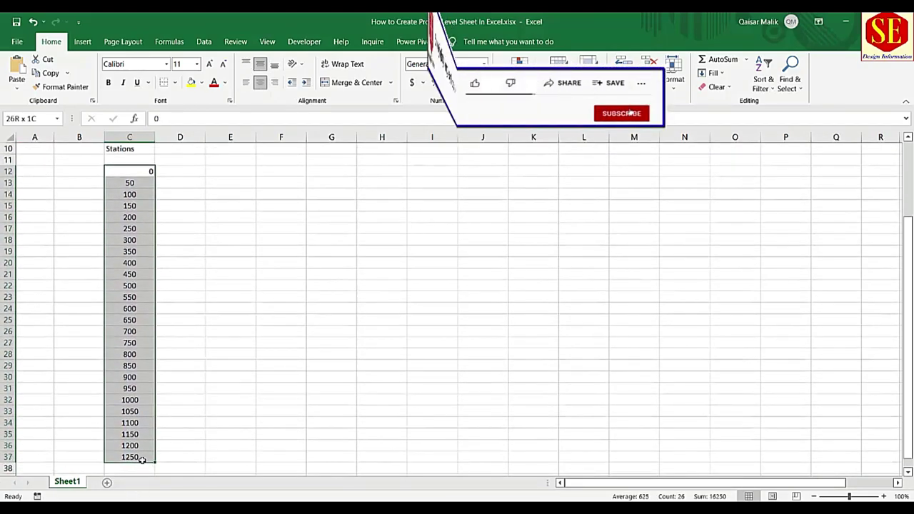
pyautogui.rightClick(141, 448)
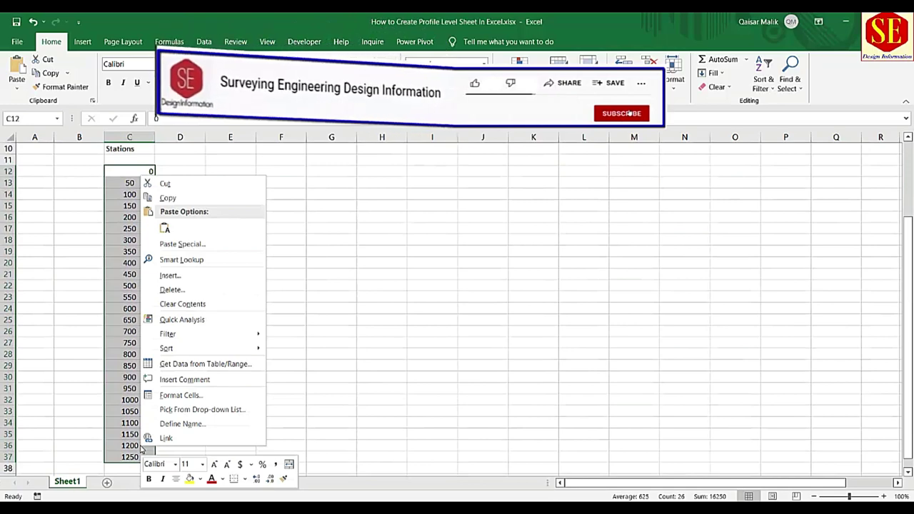
pyautogui.click(193, 395)
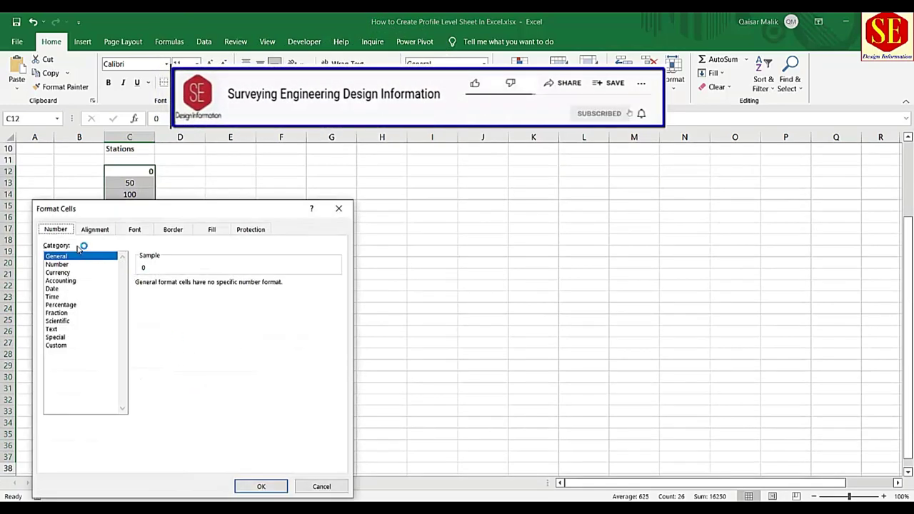
pyautogui.moveTo(100, 211); pyautogui.dragTo(302, 155)
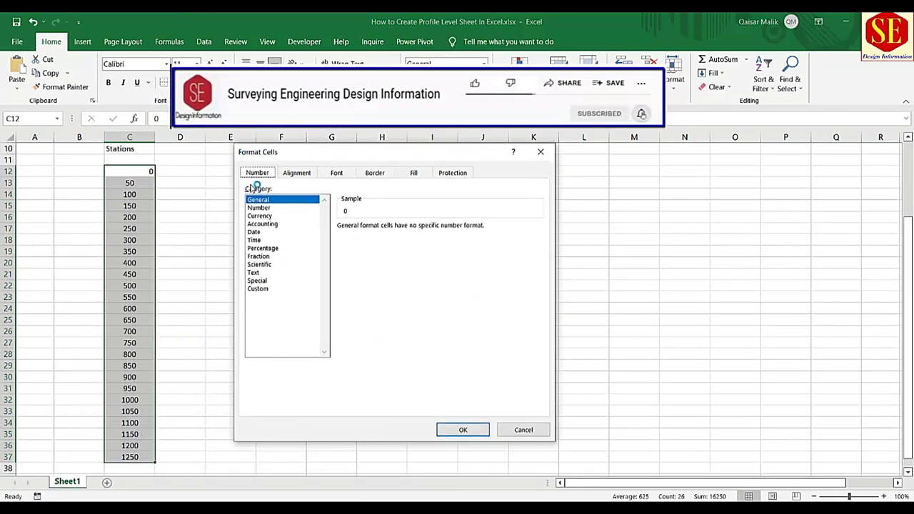
pyautogui.click(258, 289)
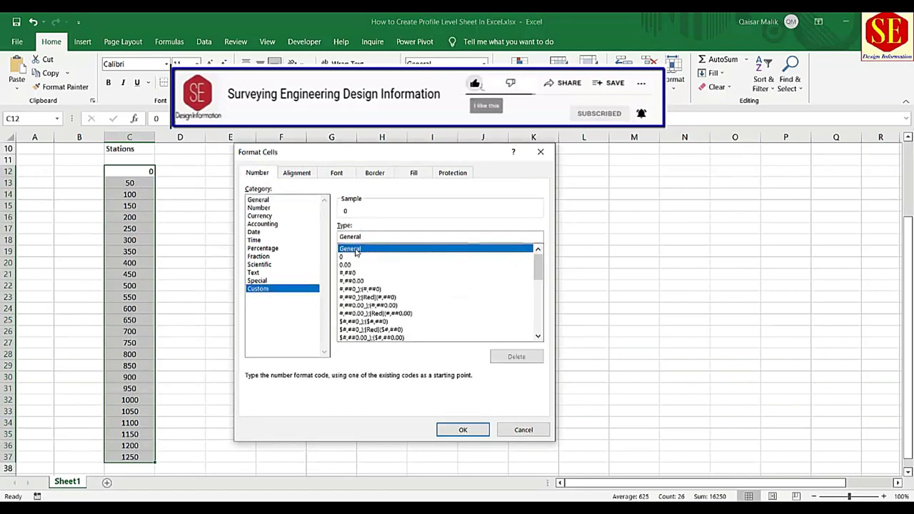
pyautogui.moveTo(363, 237); pyautogui.dragTo(320, 239)
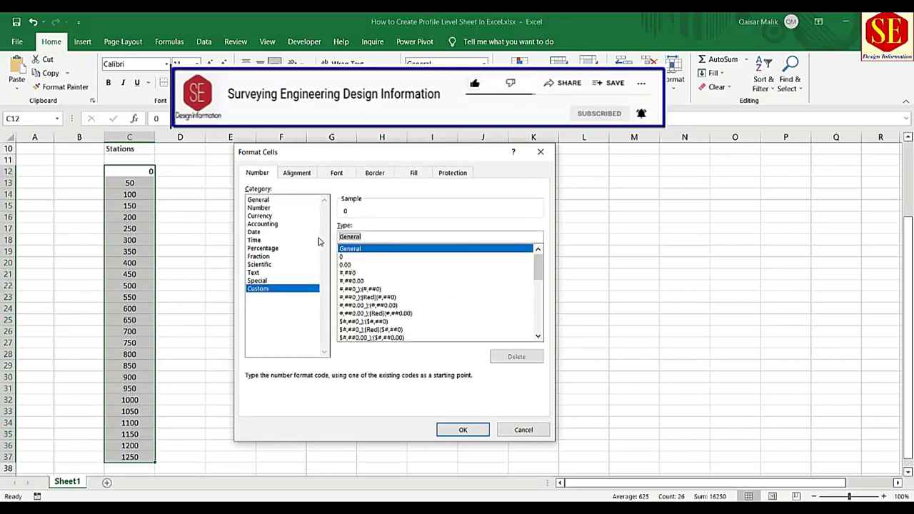
pyautogui.write('0+000')
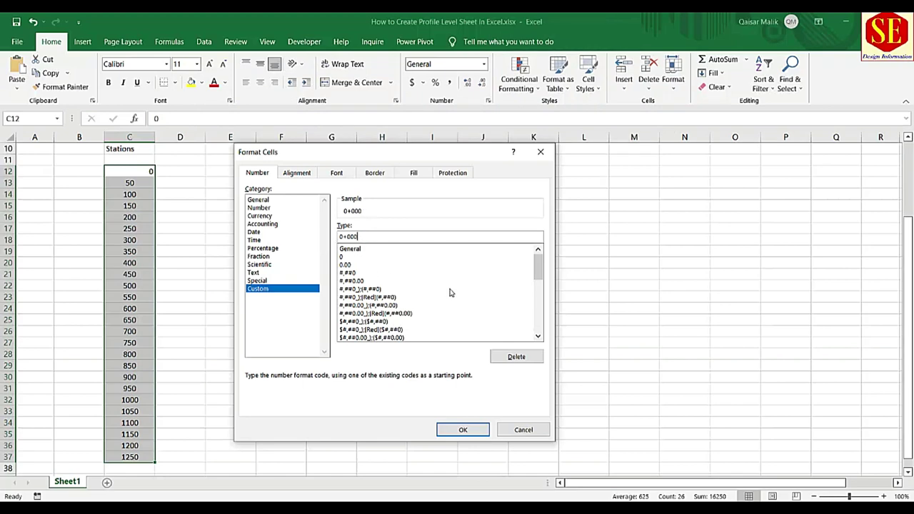
pyautogui.click(460, 427)
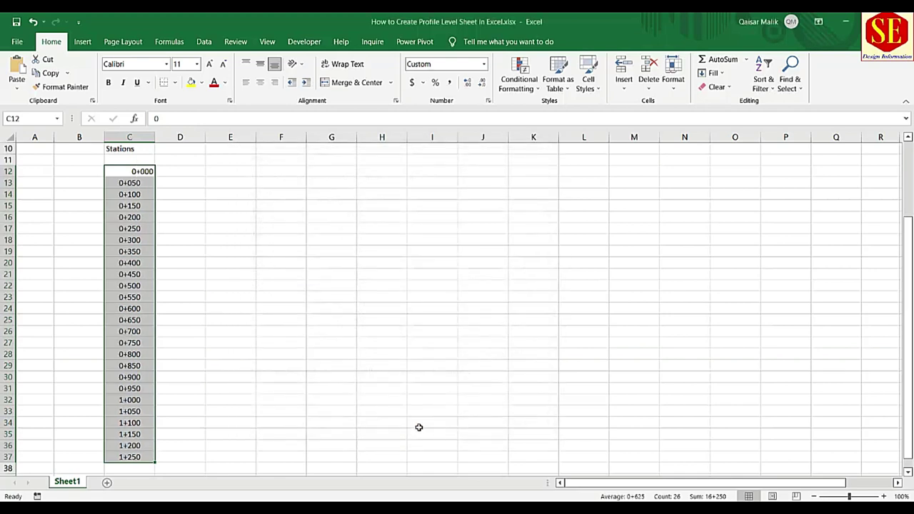
pyautogui.click(132, 171)
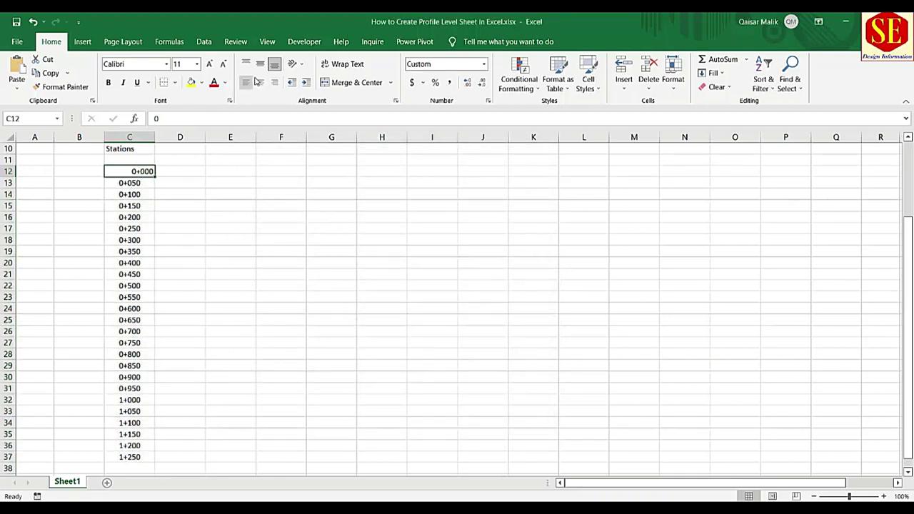
# Enter the column header 'Center Line Elevation' in H10, on the Stations header row.
pyautogui.click(260, 82)
pyautogui.scroll(3, 307, 326)
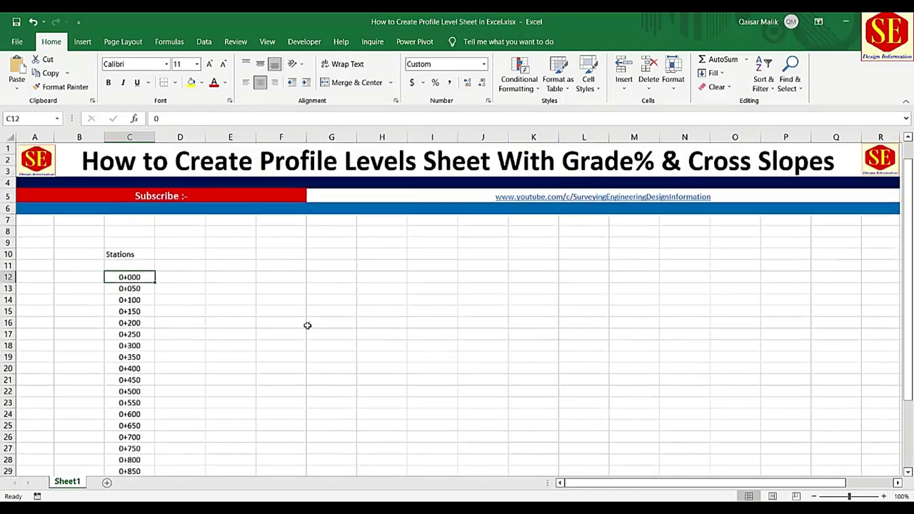
pyautogui.click(147, 254)
pyautogui.click(183, 256)
pyautogui.click(230, 255)
pyautogui.press('Right')
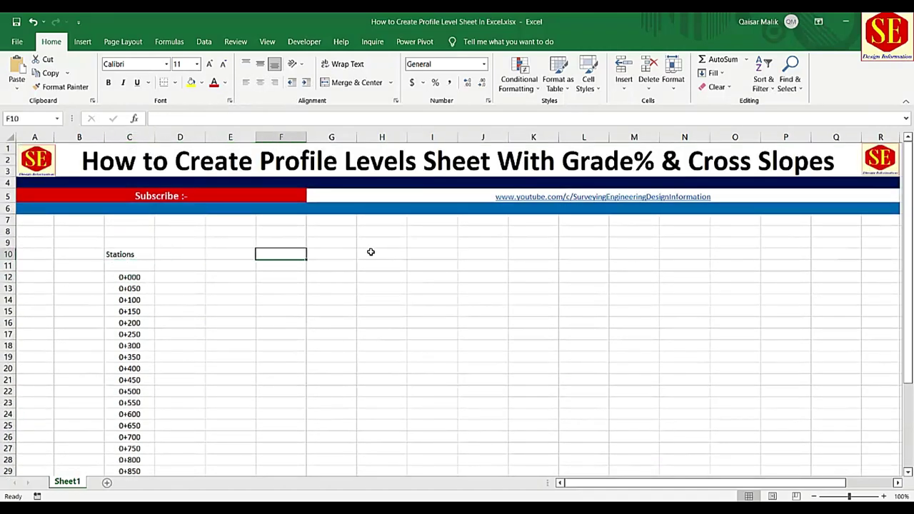
pyautogui.press('Right')
pyautogui.press('Right')
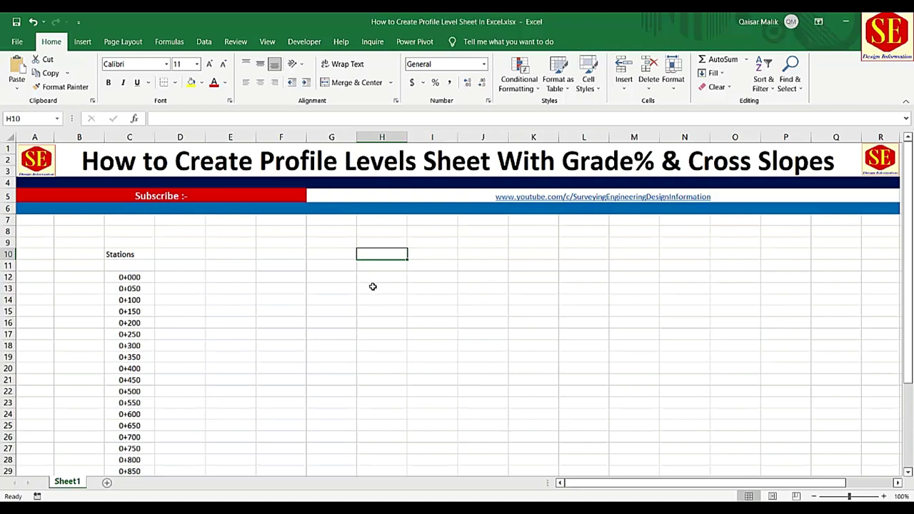
pyautogui.write('Center L')
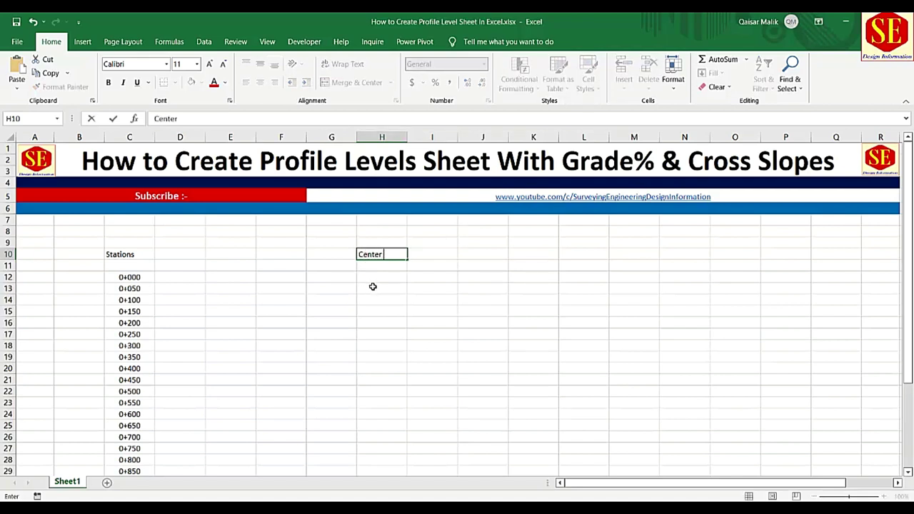
pyautogui.write('ine Ele')
pyautogui.write('vati')
pyautogui.write('on')
pyautogui.click(383, 287)
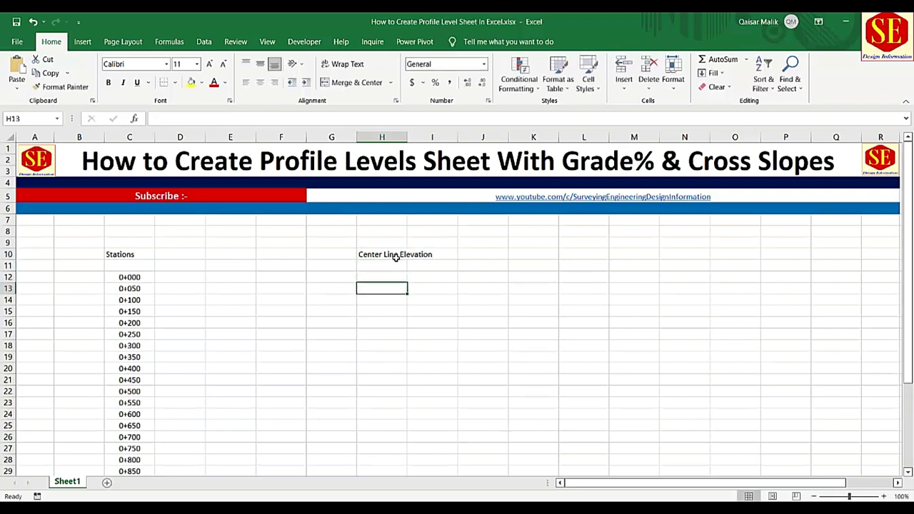
pyautogui.click(397, 258)
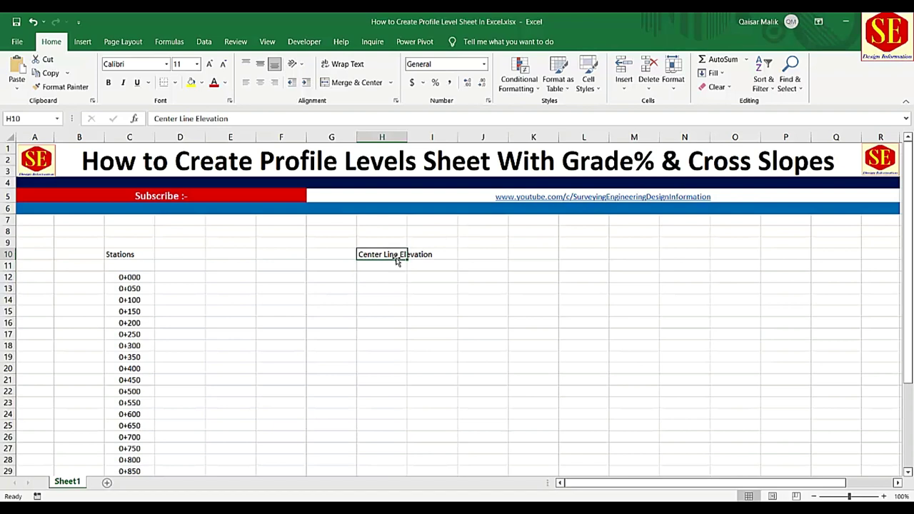
# Wrap the H10 header text and set column H width to 12.
pyautogui.click(342, 65)
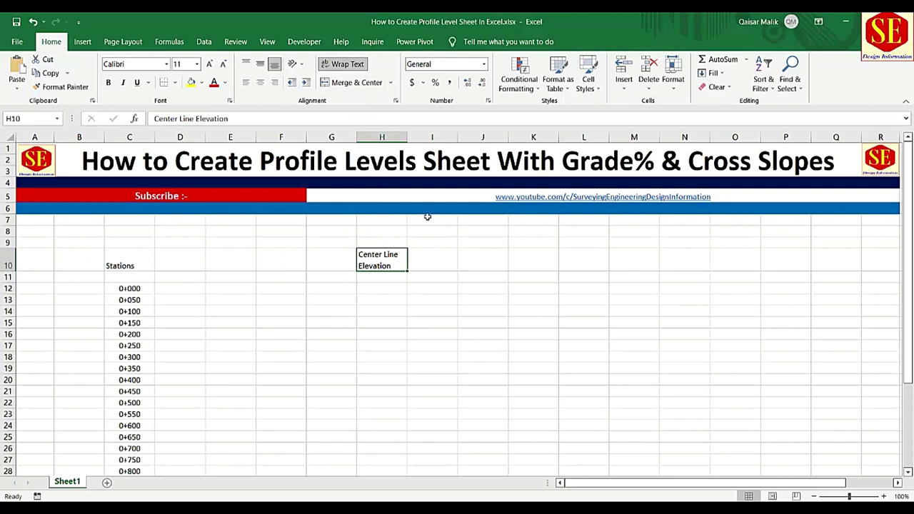
pyautogui.click(384, 137)
pyautogui.rightClick(384, 138)
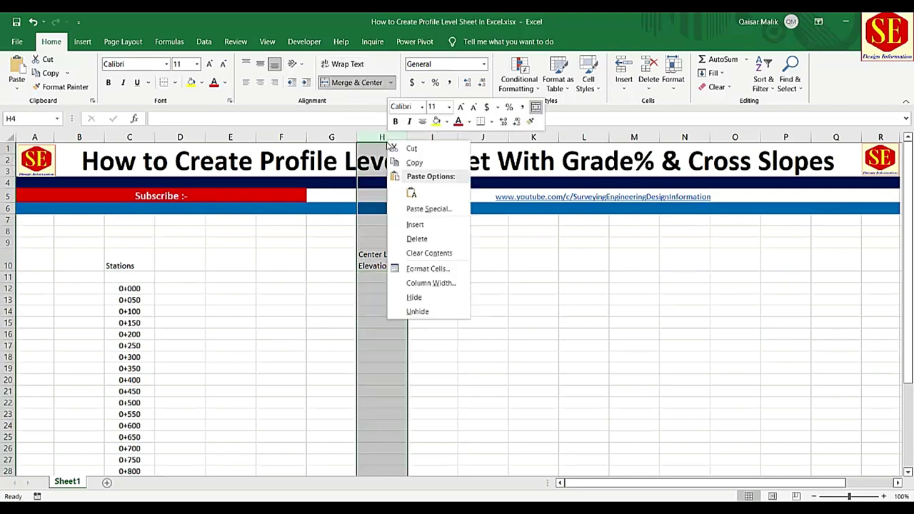
pyautogui.click(431, 283)
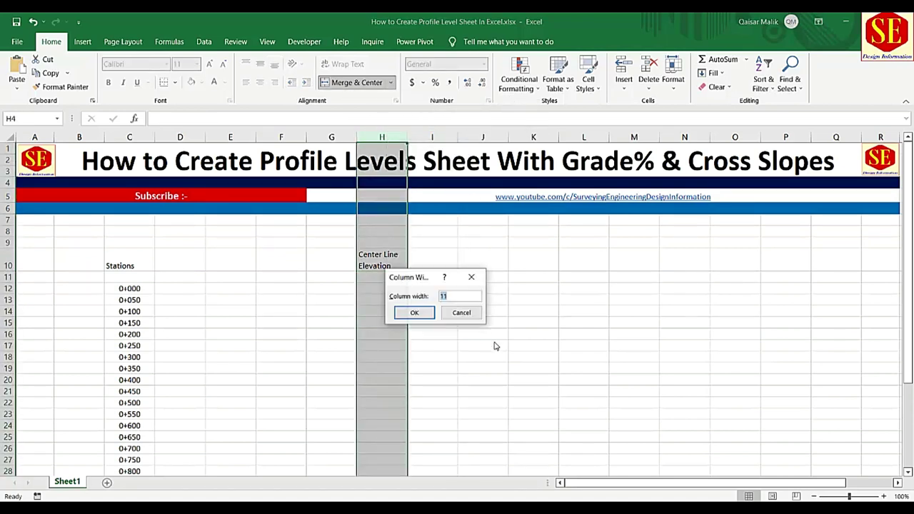
pyautogui.write('12')
pyautogui.press('Return')
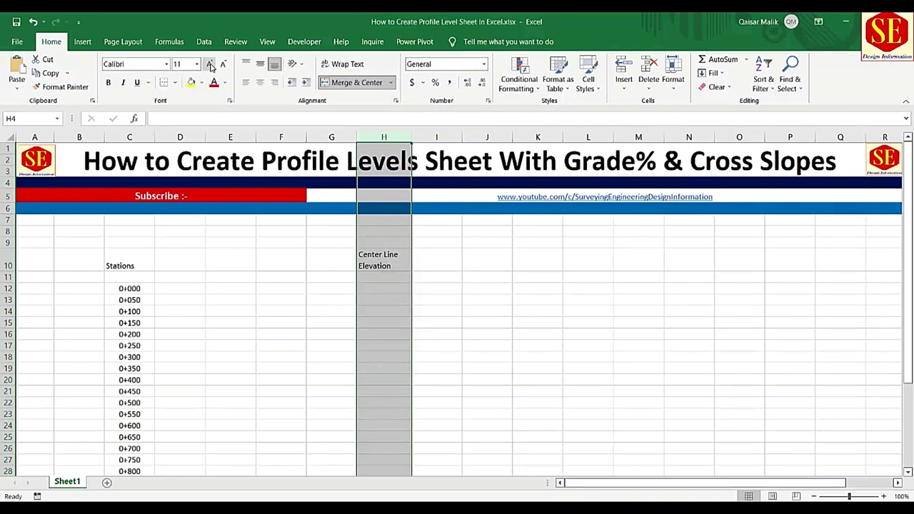
# Make the header bold at size 12 and change it to 'Center Line Elevations'.
pyautogui.click(109, 83)
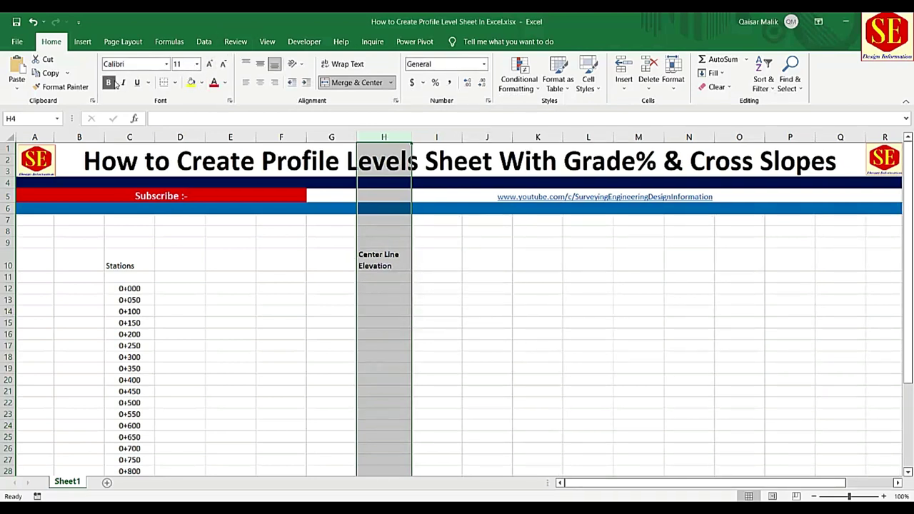
pyautogui.click(208, 65)
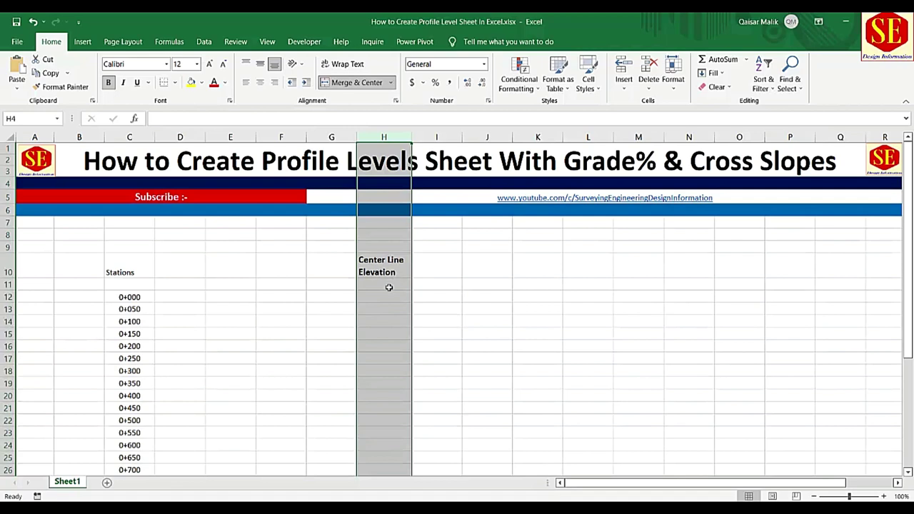
pyautogui.click(393, 275)
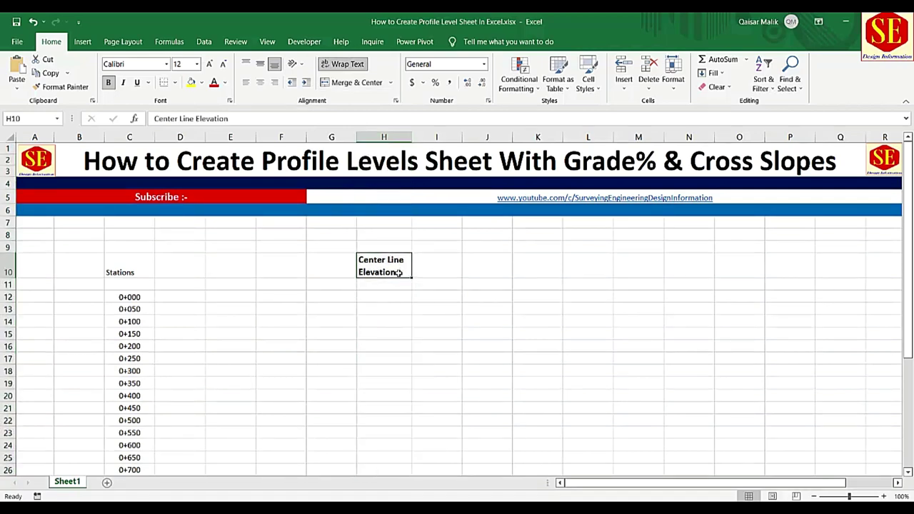
pyautogui.doubleClick(395, 272)
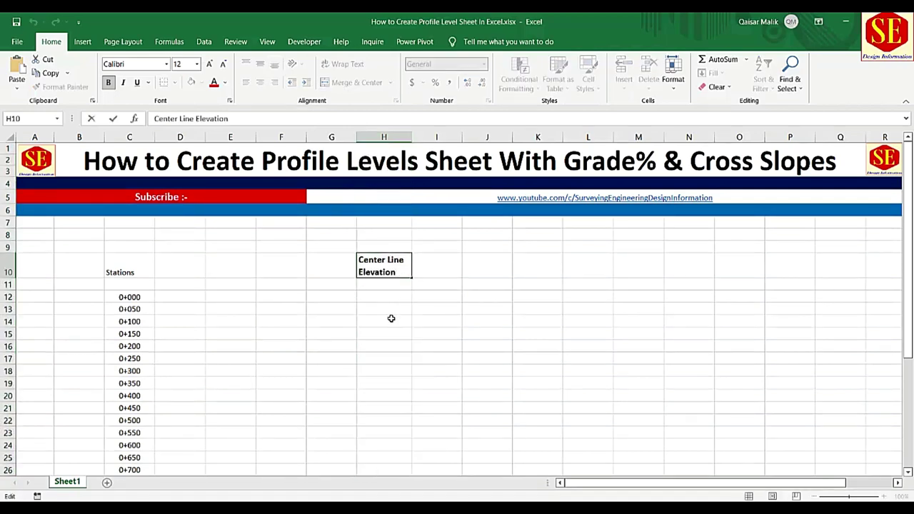
pyautogui.press('Return')
pyautogui.click(390, 277)
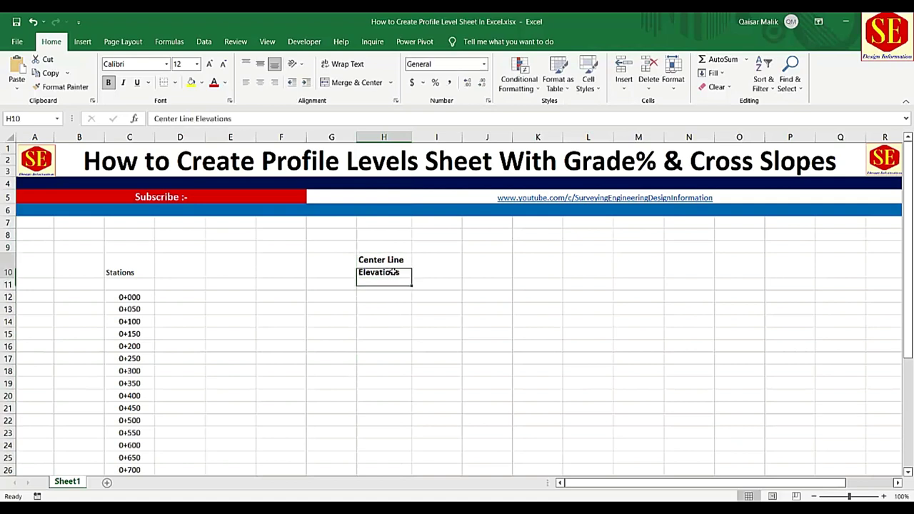
pyautogui.click(127, 298)
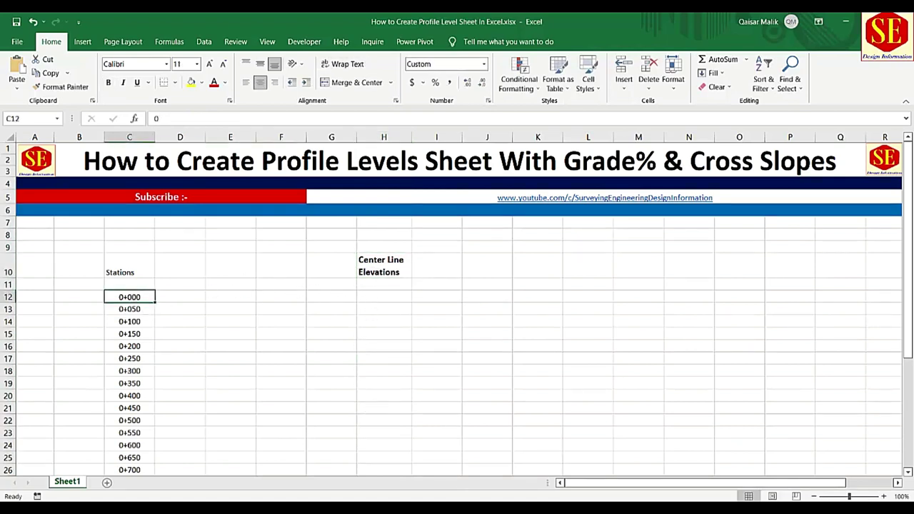
pyautogui.hotkey('alt', 'Tab')
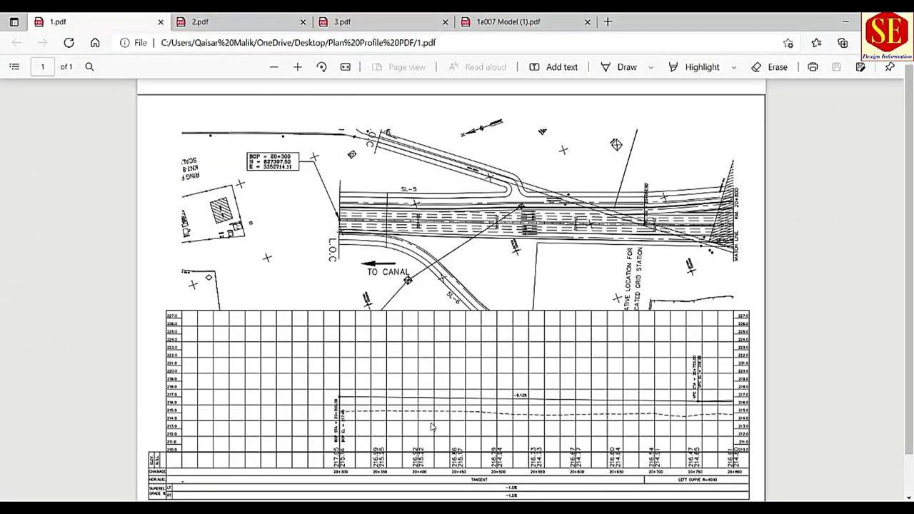
# Scroll through the 1.pdf and 2.pdf profile drawings to read station elevations, then return to Excel.
pyautogui.scroll(1, 408, 469)
pyautogui.scroll(1, 297, 460)
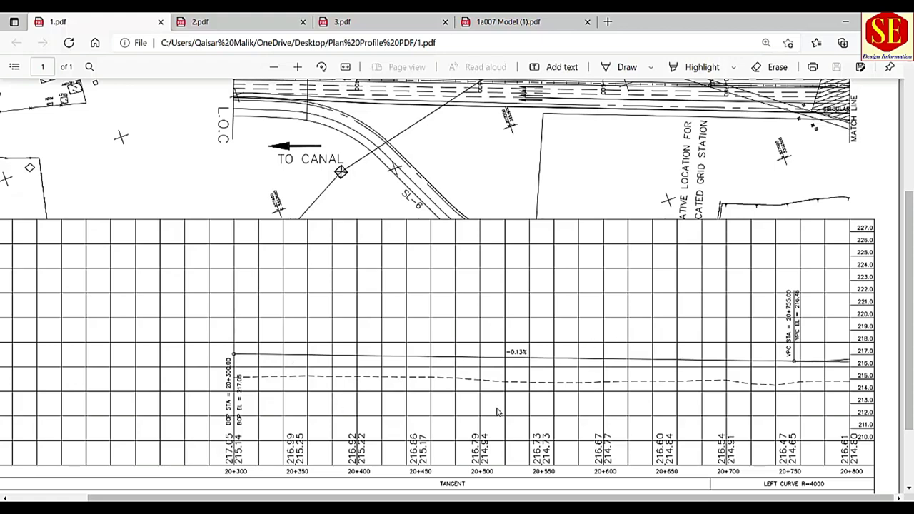
pyautogui.scroll(-1, 460, 409)
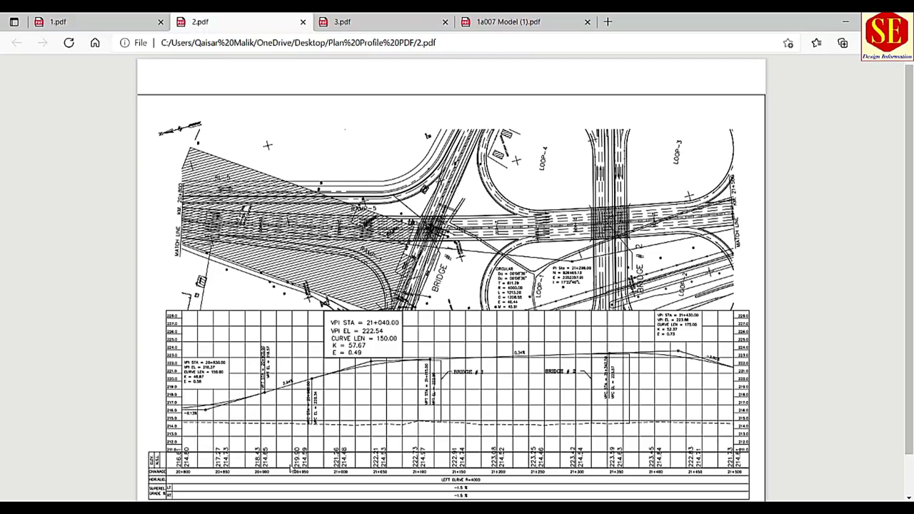
pyautogui.scroll(5, 290, 480)
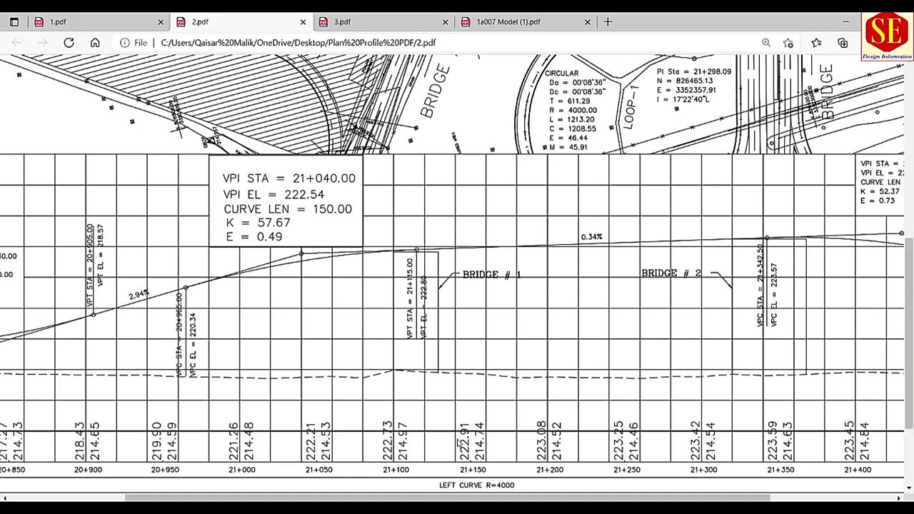
pyautogui.scroll(-3, 478, 389)
pyautogui.scroll(1, 479, 389)
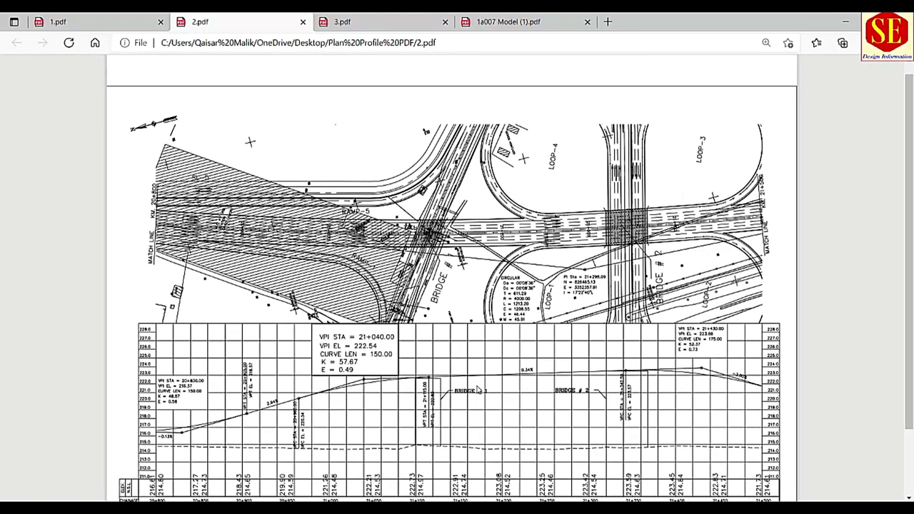
pyautogui.scroll(-1, 478, 389)
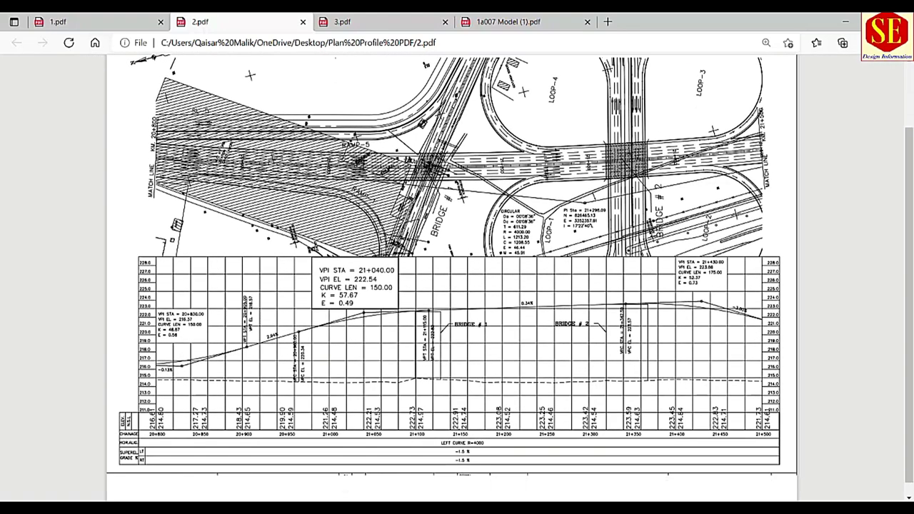
pyautogui.hotkey('alt', 'Tab')
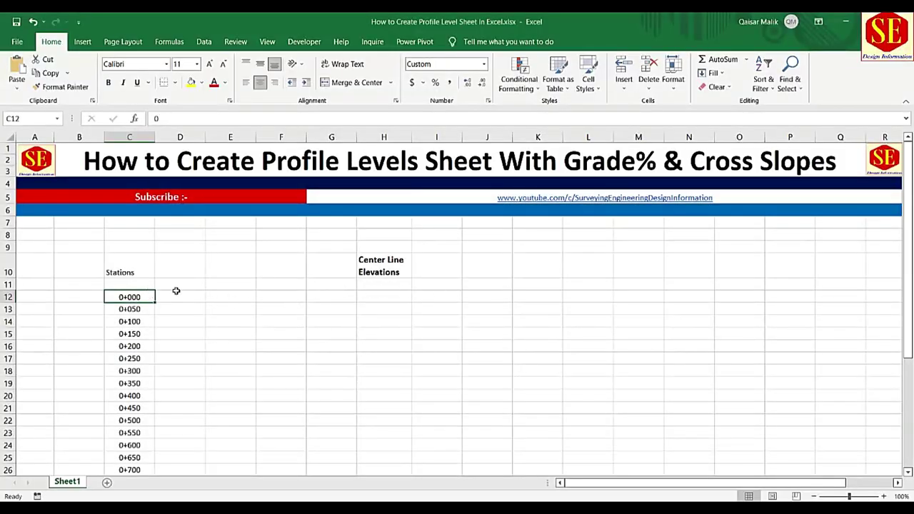
# Enter elevations 210, 210.05 and 210.01 in H12:H14 for stations 0+000 to 0+100.
pyautogui.click(392, 300)
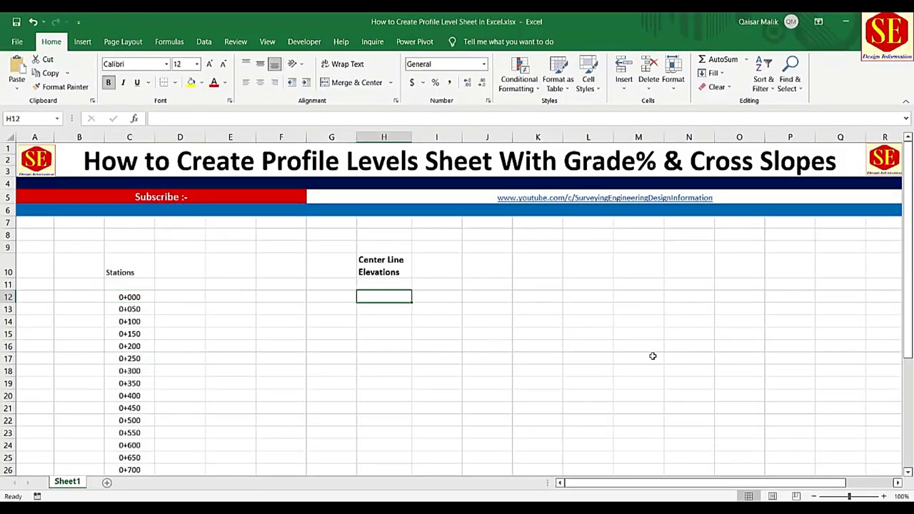
pyautogui.write('210')
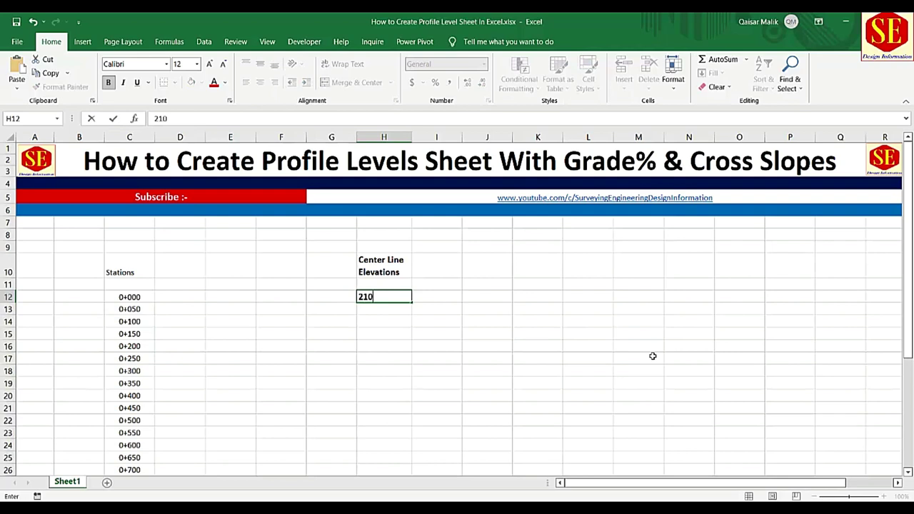
pyautogui.write('.0')
pyautogui.press('Return')
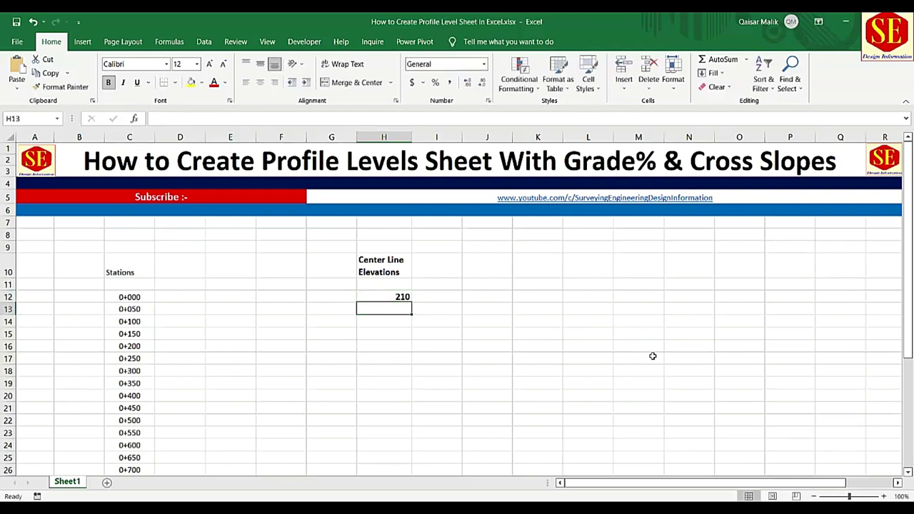
pyautogui.write('210.0')
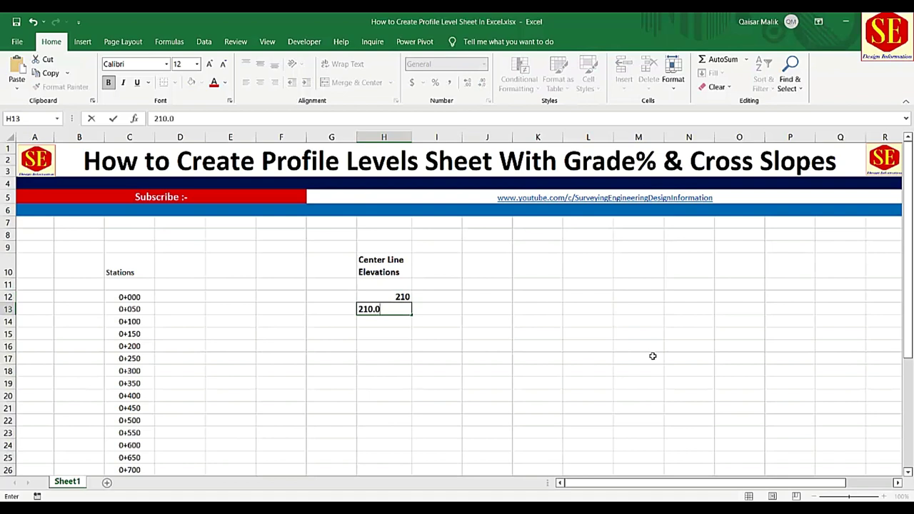
pyautogui.write('50')
pyautogui.press('Return')
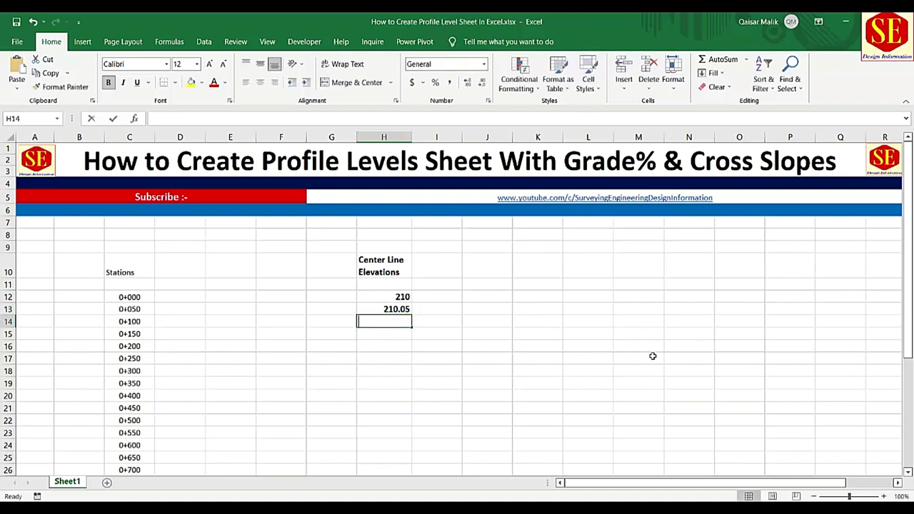
pyautogui.write('210.01')
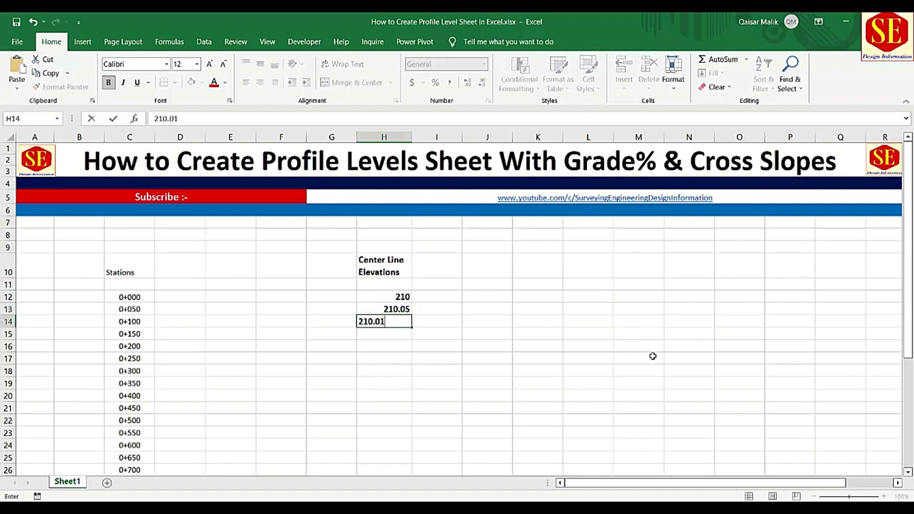
pyautogui.write('0')
pyautogui.press('Return')
# Add elevations 210.015 and 210.025 for stations 0+150 and 0+200.
pyautogui.write('210')
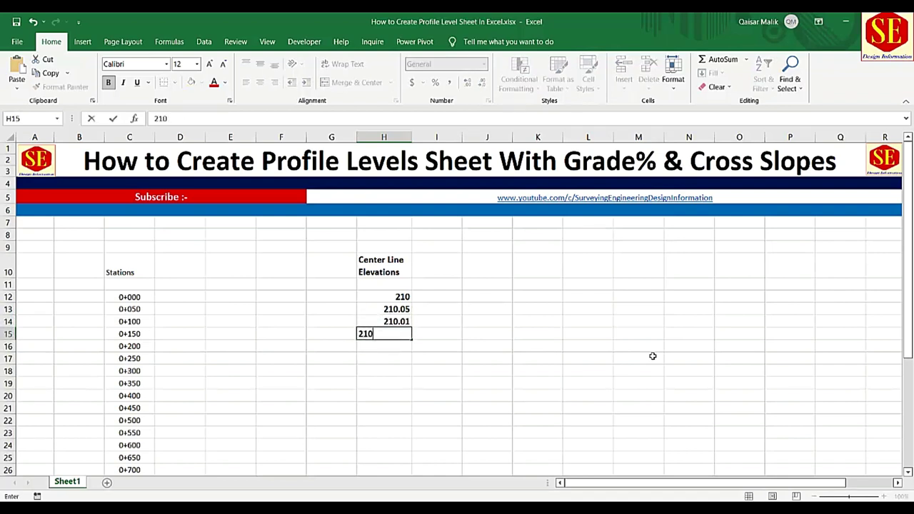
pyautogui.write('.015')
pyautogui.press('Return')
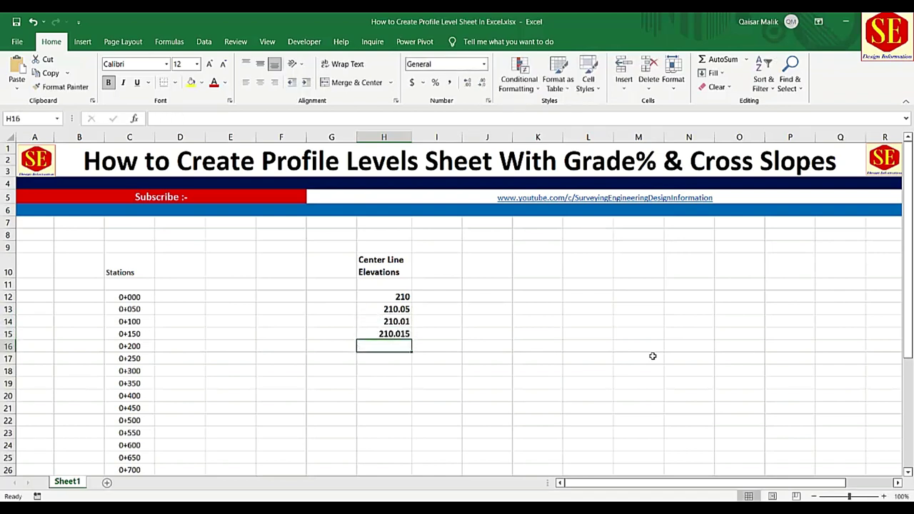
pyautogui.write('210.0')
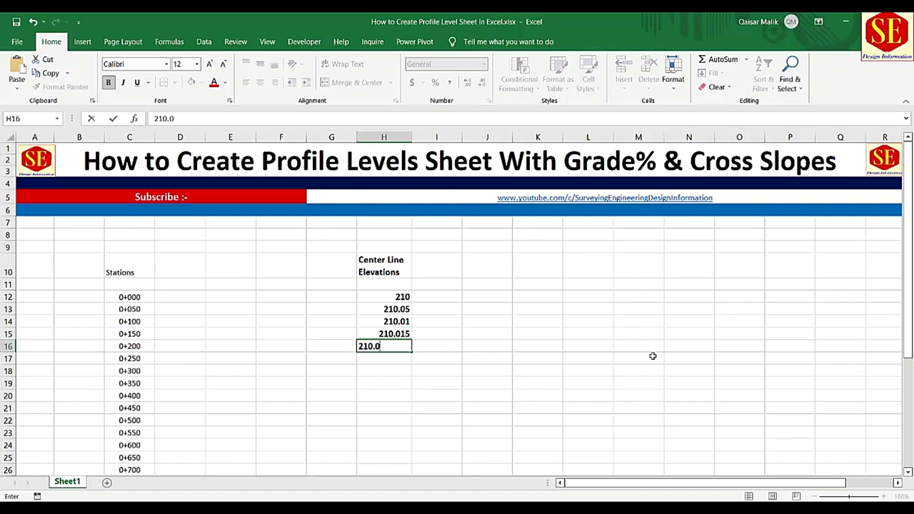
pyautogui.write('25')
pyautogui.press('Return')
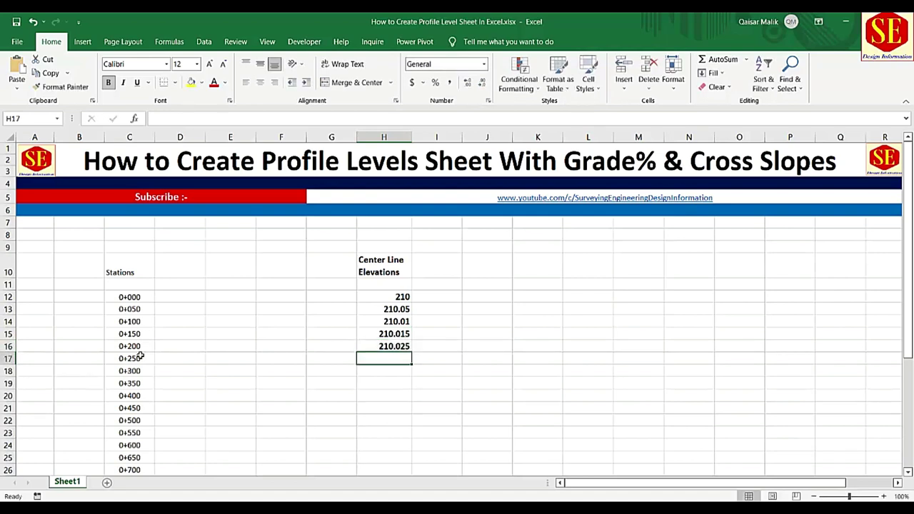
pyautogui.click(139, 357)
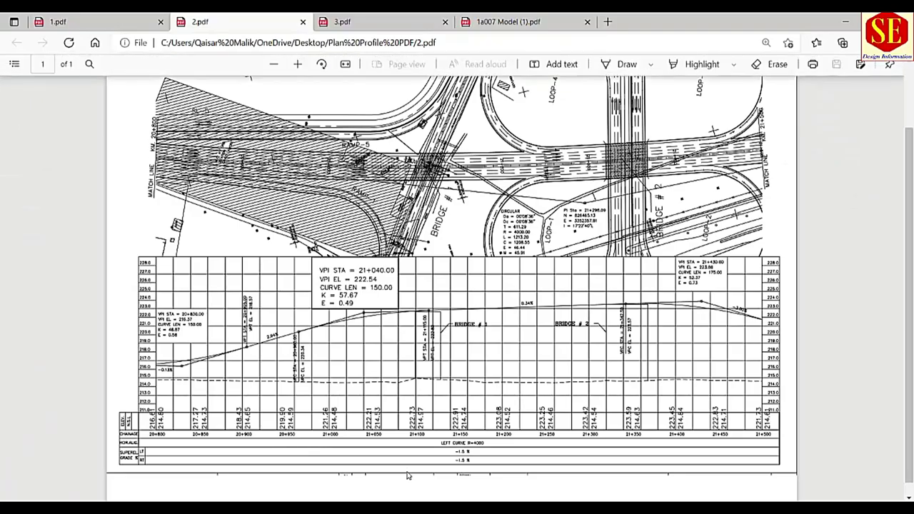
pyautogui.keyDown('ctrl'); pyautogui.scroll(3, 419, 444); pyautogui.keyUp('ctrl')
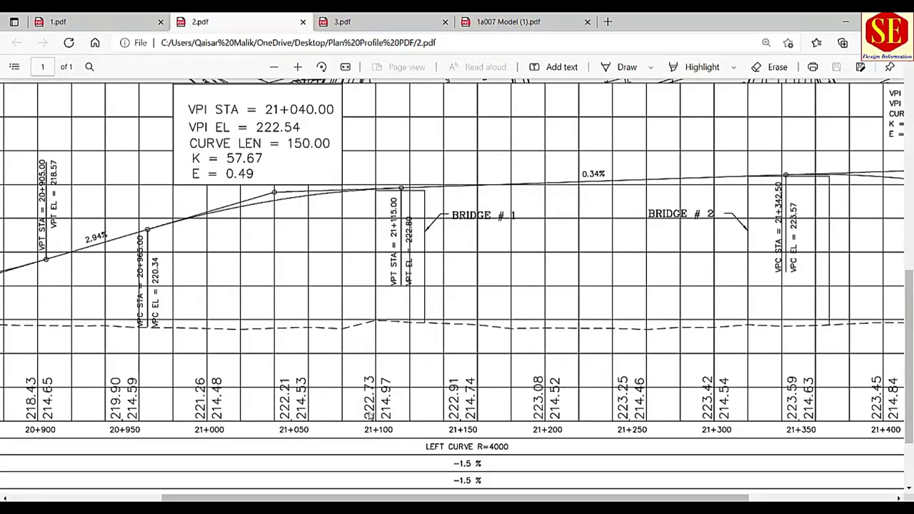
pyautogui.hotkey('alt', 'Tab')
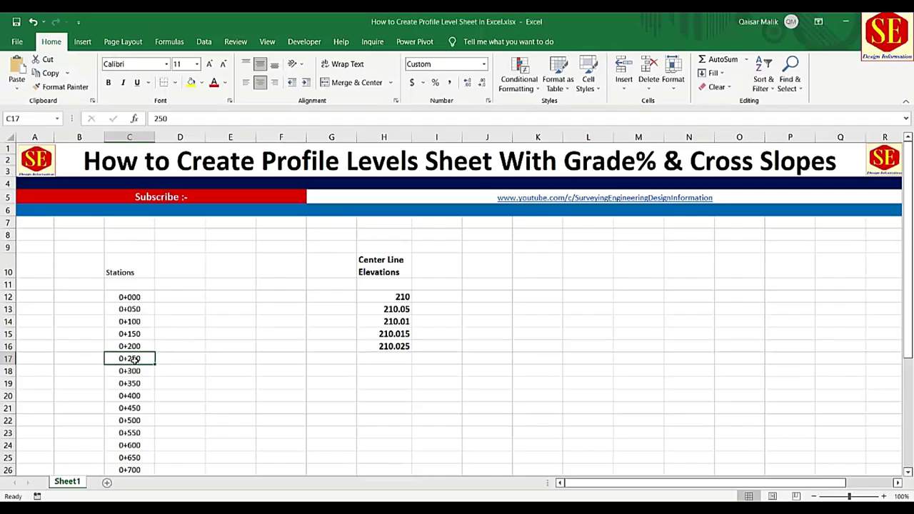
# Enter elevations 210.035, 210.05, 210.06, 210.11, 210.125, 210.15, 210.251, 210.351 for stations 0+250 to 0+600.
pyautogui.click(366, 358)
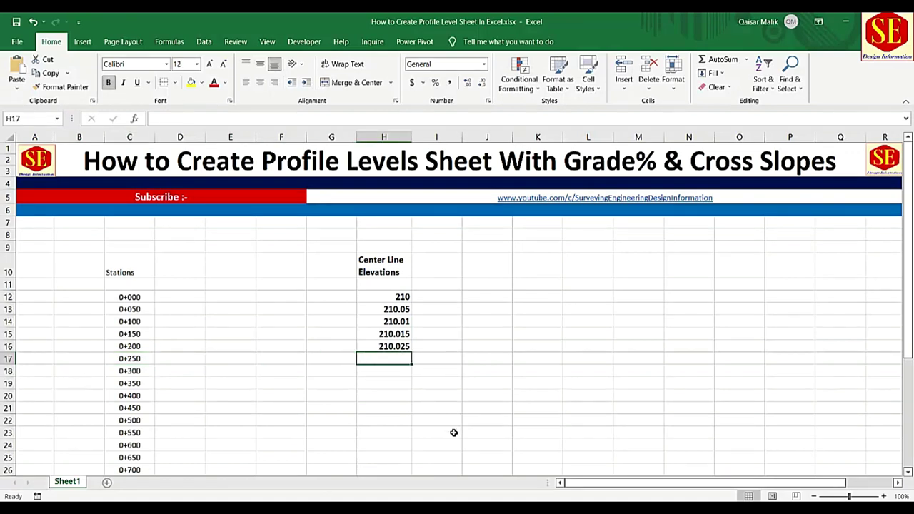
pyautogui.write('210.035')
pyautogui.press('Return')
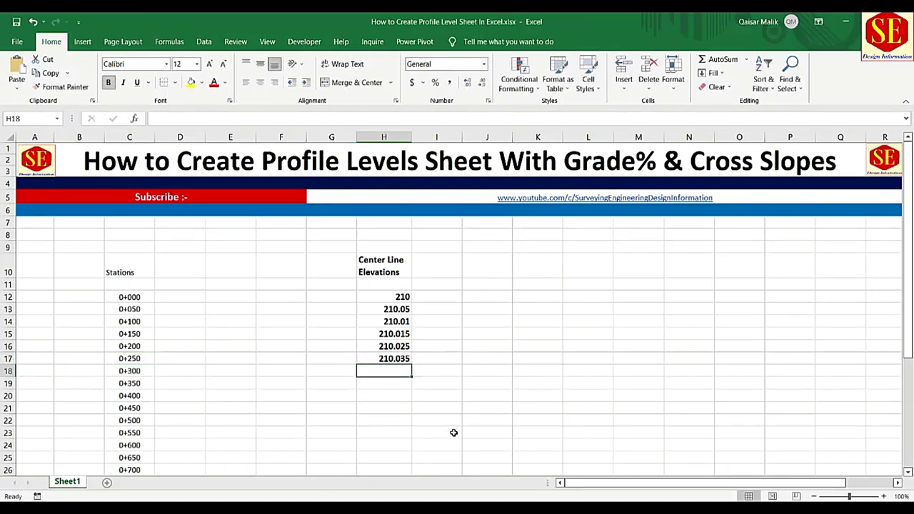
pyautogui.write('210.05')
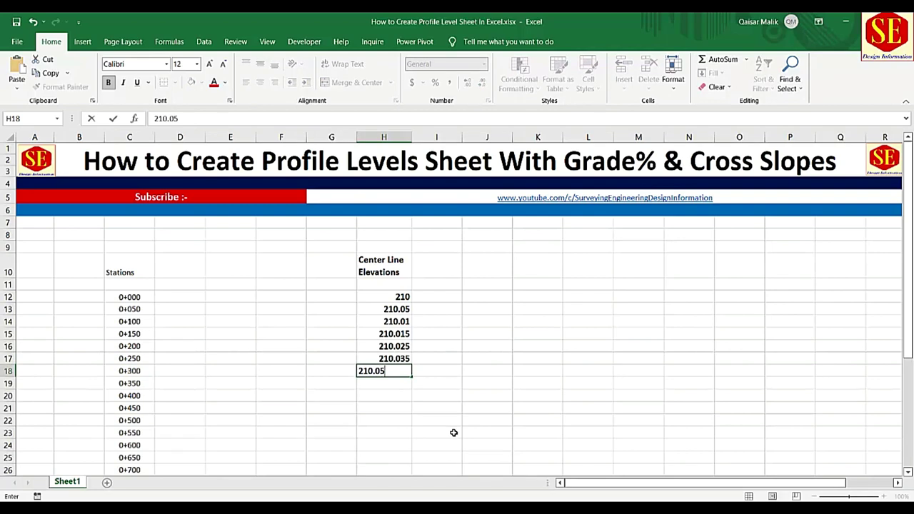
pyautogui.write('0')
pyautogui.press('Return')
pyautogui.write('210')
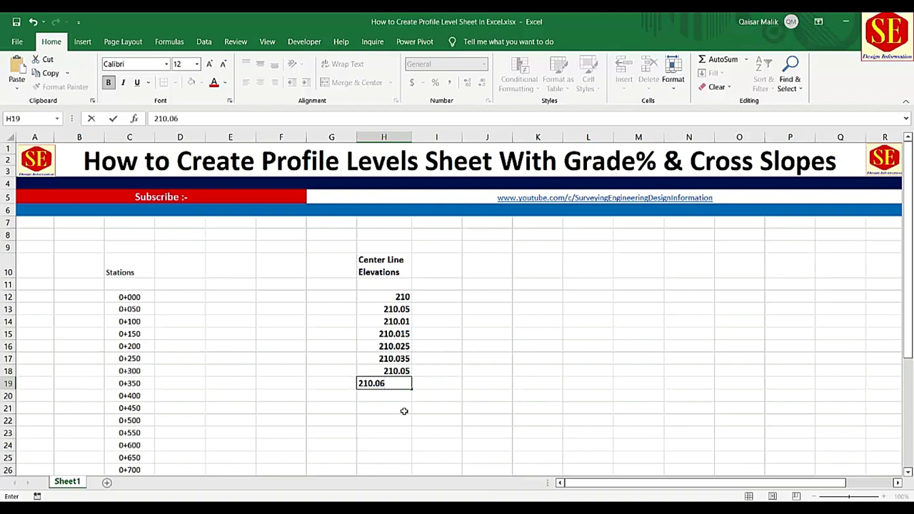
pyautogui.press('Return')
pyautogui.write('210.1')
pyautogui.press('Return')
pyautogui.write('210.')
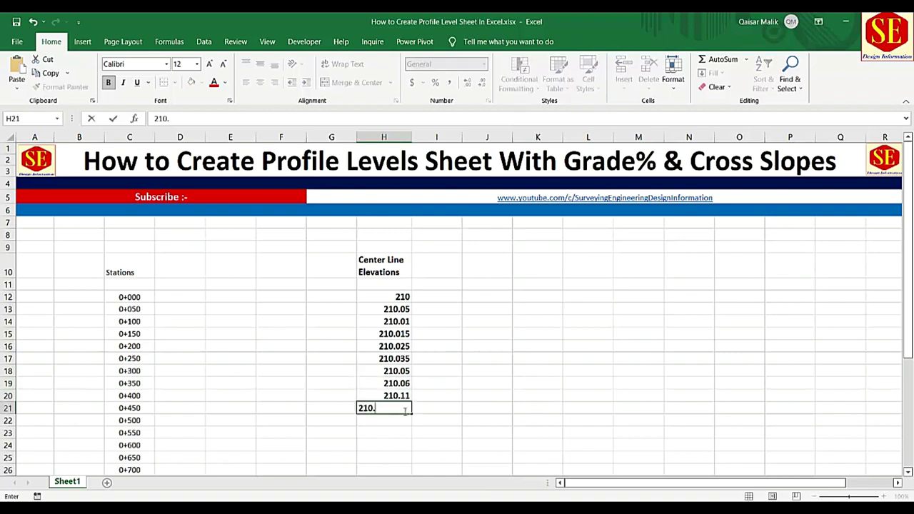
pyautogui.write('125')
pyautogui.press('Return')
pyautogui.write('210.15')
pyautogui.press('Return')
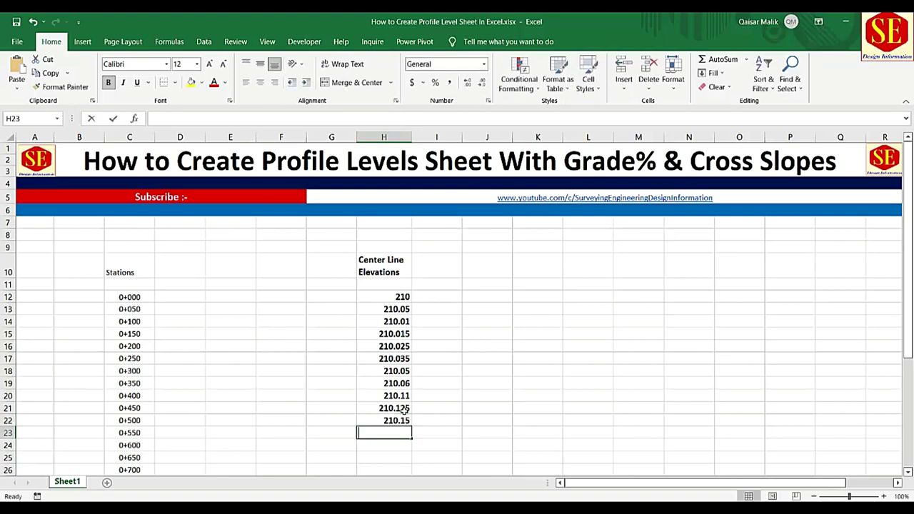
pyautogui.write('210.251')
pyautogui.press('Return')
pyautogui.write('210.')
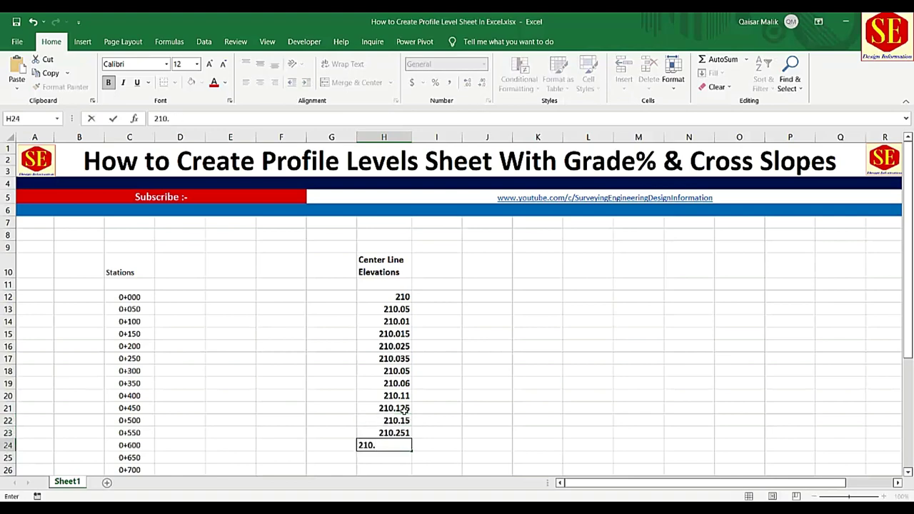
pyautogui.write('351')
pyautogui.press('Return')
# Enter elevations 210.371, 210.451, 210.491, 210.551, 210.525, 210.505, 210.485, 210.465 for stations 0+650 to 1+000.
pyautogui.scroll(-3, 410, 404)
pyautogui.write('210.')
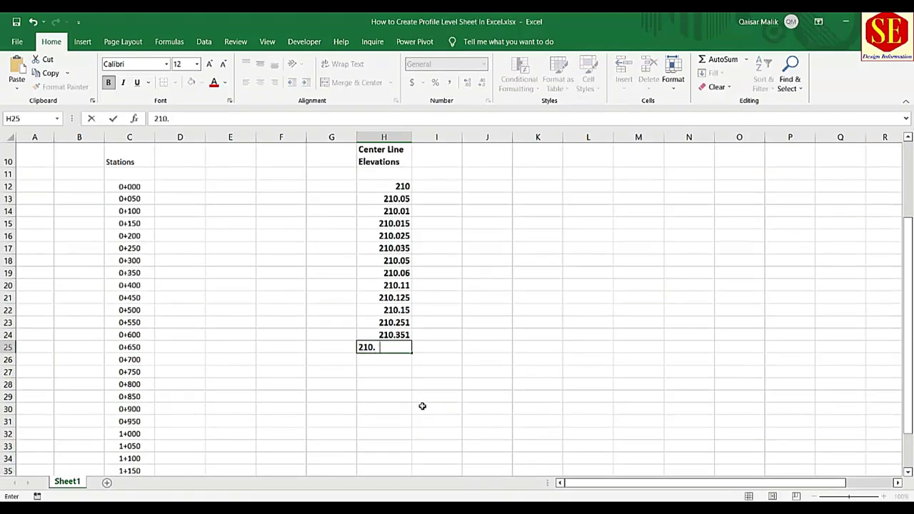
pyautogui.write('1')
pyautogui.press('Return')
pyautogui.write('210.451')
pyautogui.press('Return')
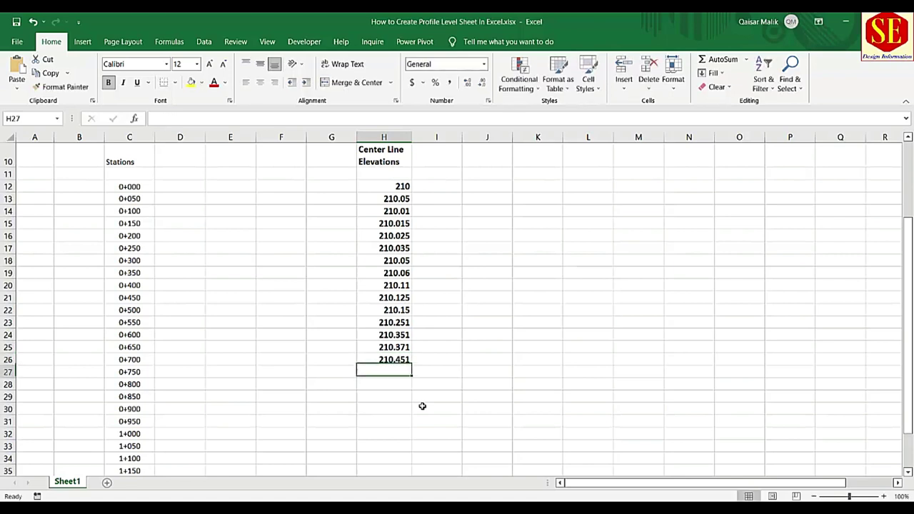
pyautogui.write('210.491')
pyautogui.press('Return')
pyautogui.write('2')
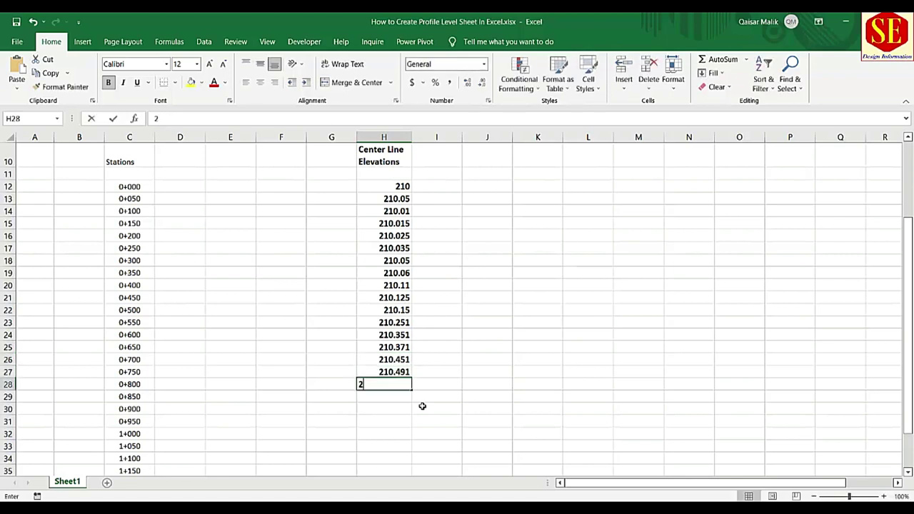
pyautogui.write('10.551')
pyautogui.press('Return')
pyautogui.write('210.52')
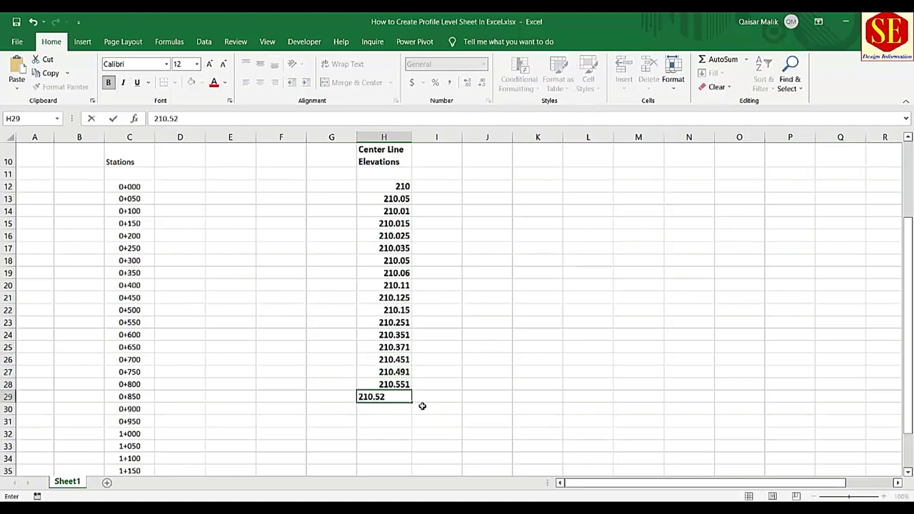
pyautogui.write('5')
pyautogui.press('Return')
pyautogui.write('210.505')
pyautogui.press('Return')
pyautogui.write('21')
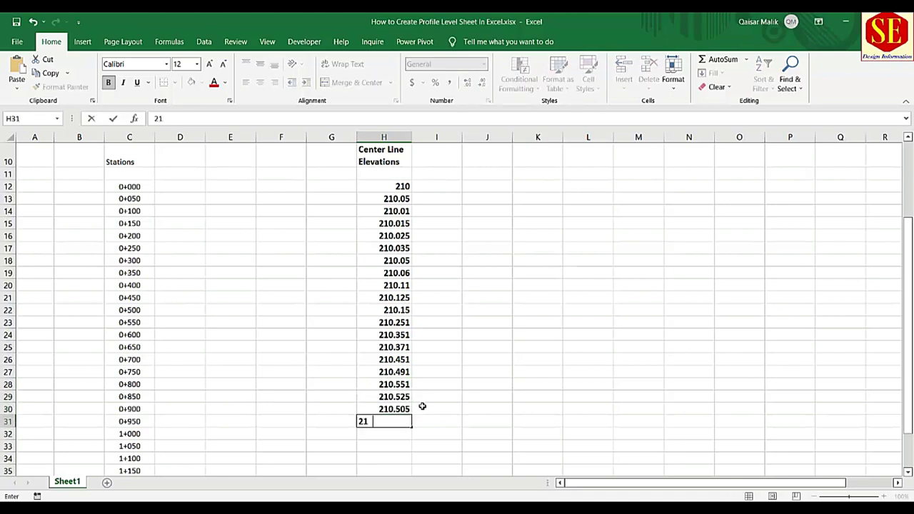
pyautogui.write('0.485')
pyautogui.press('Return')
pyautogui.write('210.4')
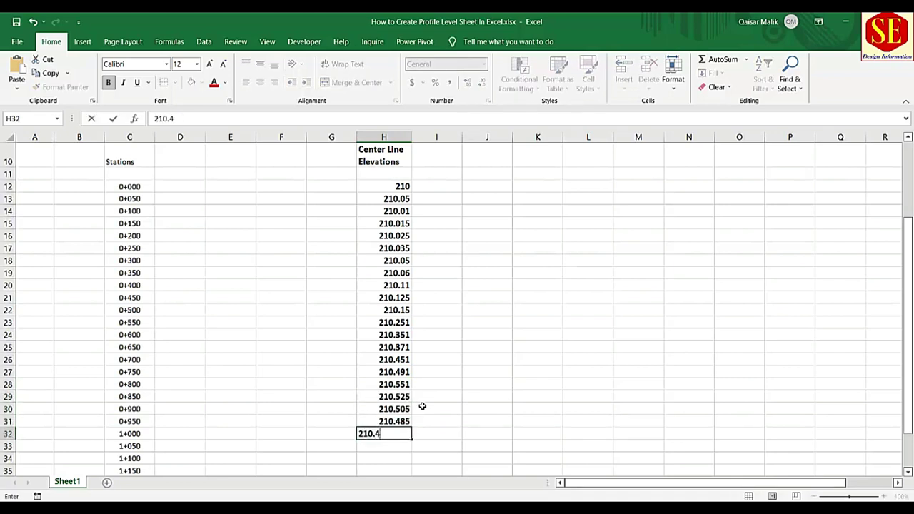
pyautogui.write('65')
pyautogui.press('Return')
# Enter elevations 210.44, 210.4, 210.351, 210.301 and 210.251 for stations 1+050 to 1+250.
pyautogui.write('210.44')
pyautogui.press('Return')
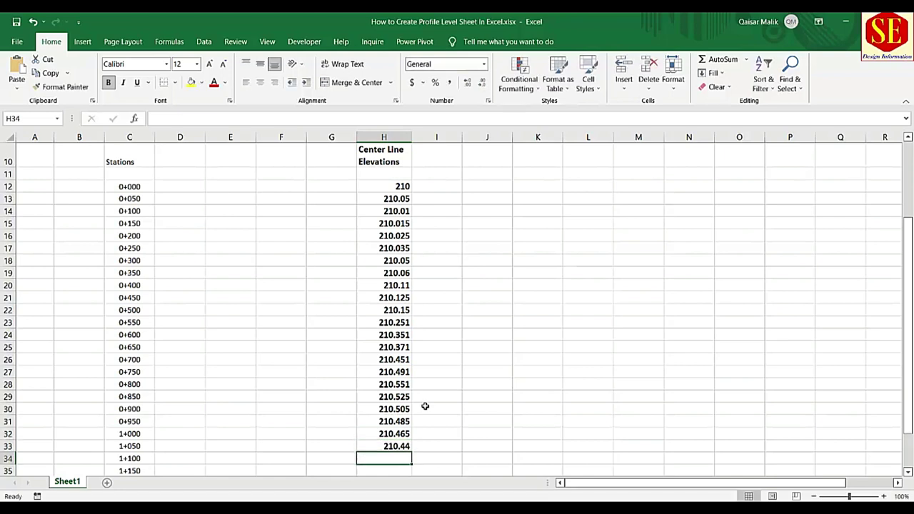
pyautogui.scroll(-3, 425, 407)
pyautogui.write('210.40')
pyautogui.press('Return')
pyautogui.write('2')
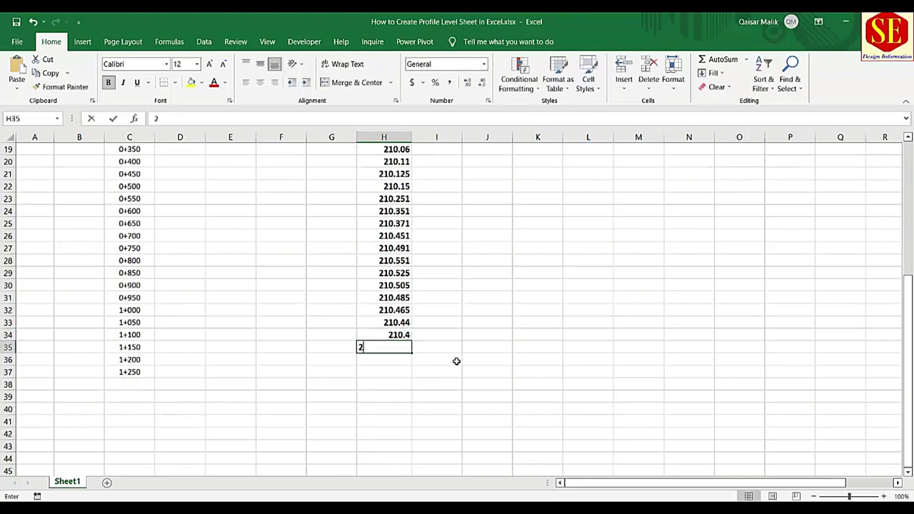
pyautogui.write('10.351')
pyautogui.press('Return')
pyautogui.write('210.')
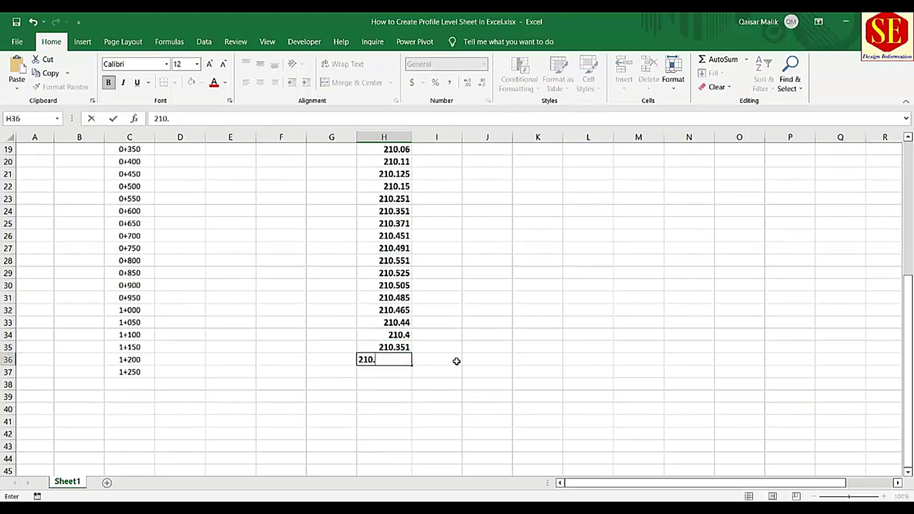
pyautogui.write('301')
pyautogui.press('Return')
pyautogui.write('210.251')
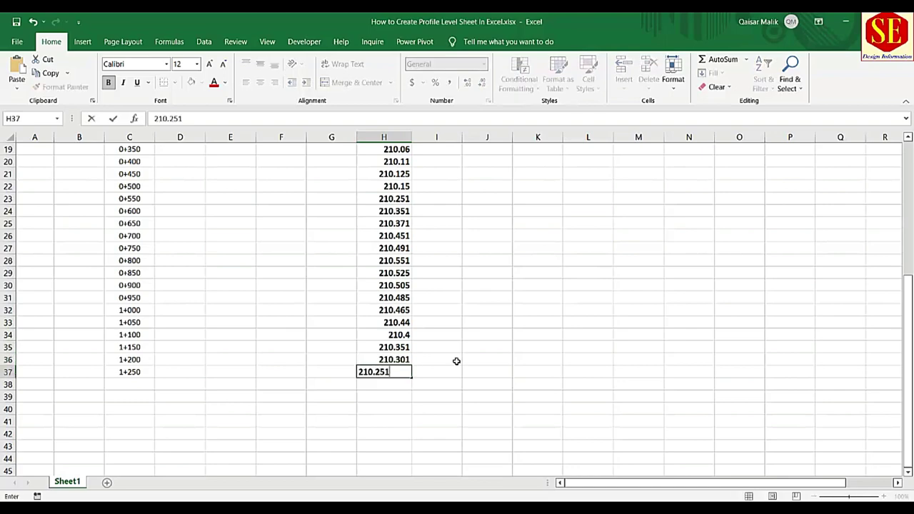
pyautogui.press('Return')
pyautogui.scroll(4, 490, 272)
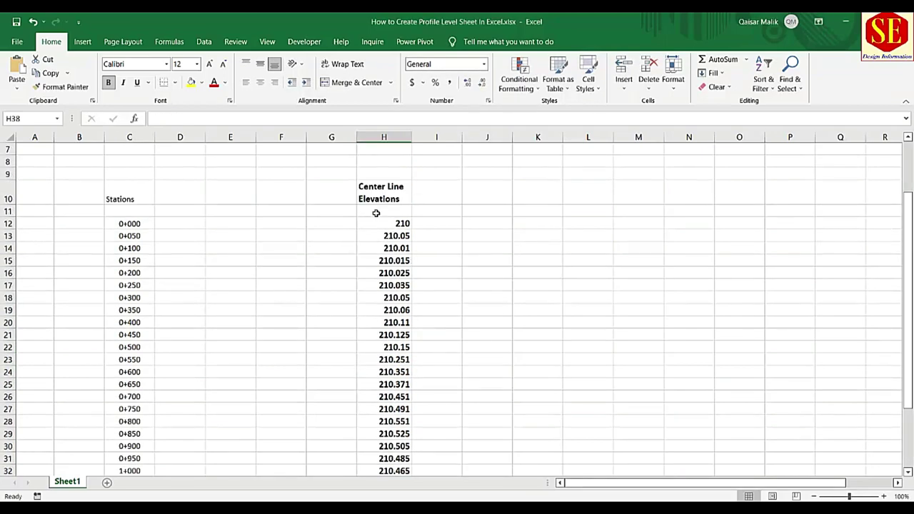
# Format the elevations in H12:H37 to show three decimal places (210.000, 210.050 …).
pyautogui.moveTo(395, 226)
pyautogui.mouseDown()
pyautogui.moveTo(400, 489)
pyautogui.moveTo(396, 461)
pyautogui.mouseUp()
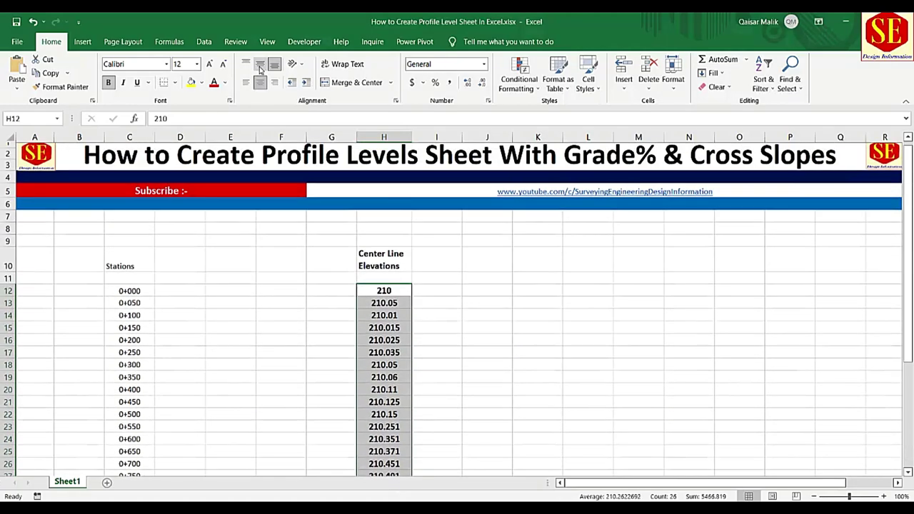
pyautogui.click(484, 84)
pyautogui.click(468, 84)
pyautogui.click(467, 83)
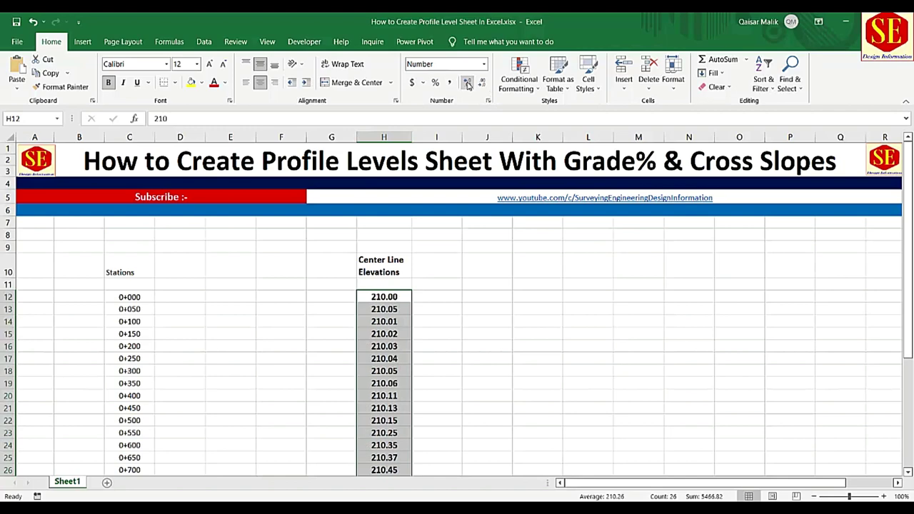
pyautogui.click(468, 84)
pyautogui.scroll(-2, 432, 282)
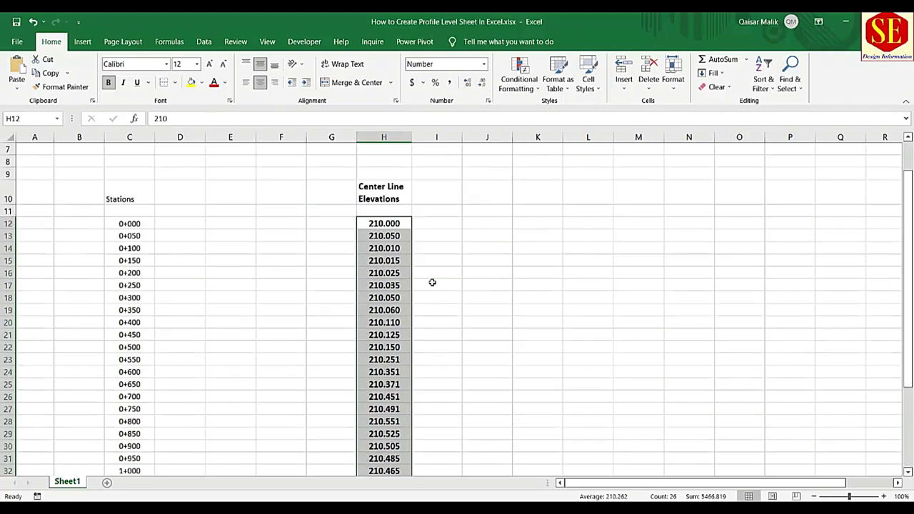
pyautogui.click(456, 285)
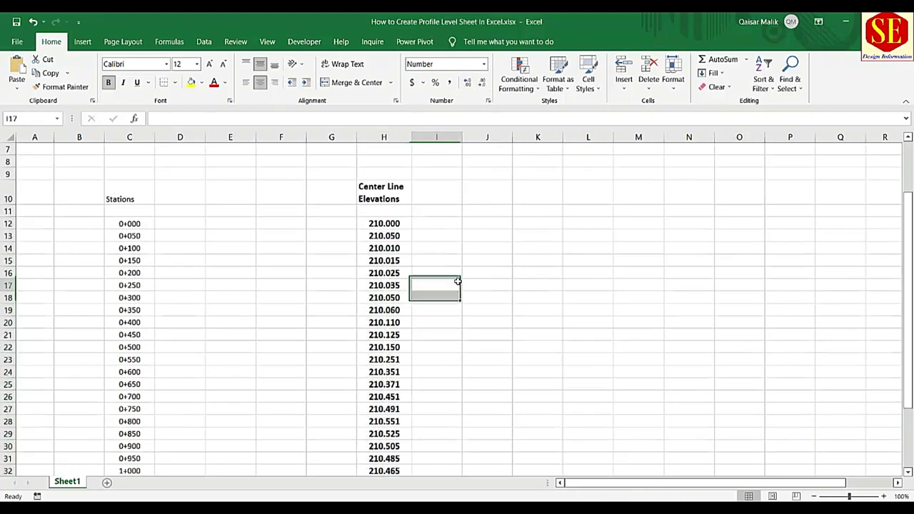
pyautogui.click(132, 224)
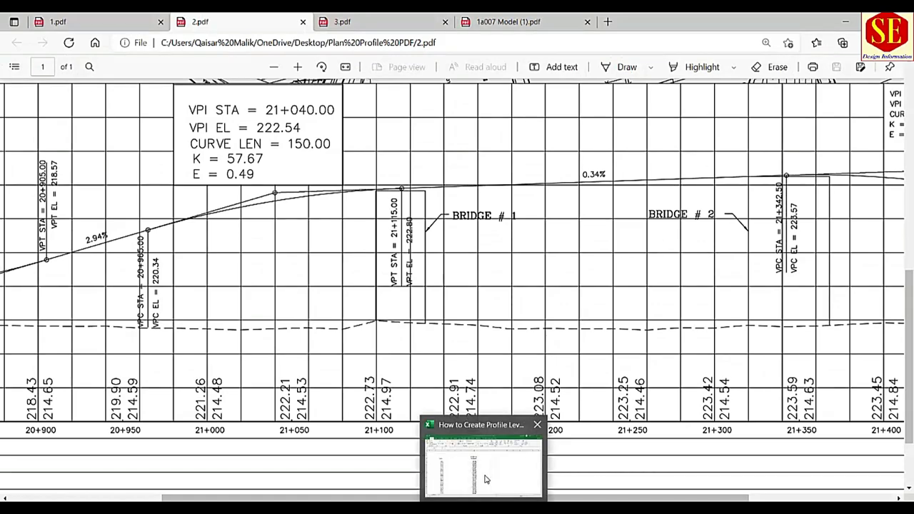
# Add 'Slope' column headings in G10 and I10.
pyautogui.click(483, 464)
pyautogui.scroll(4, 336, 256)
pyautogui.click(332, 262)
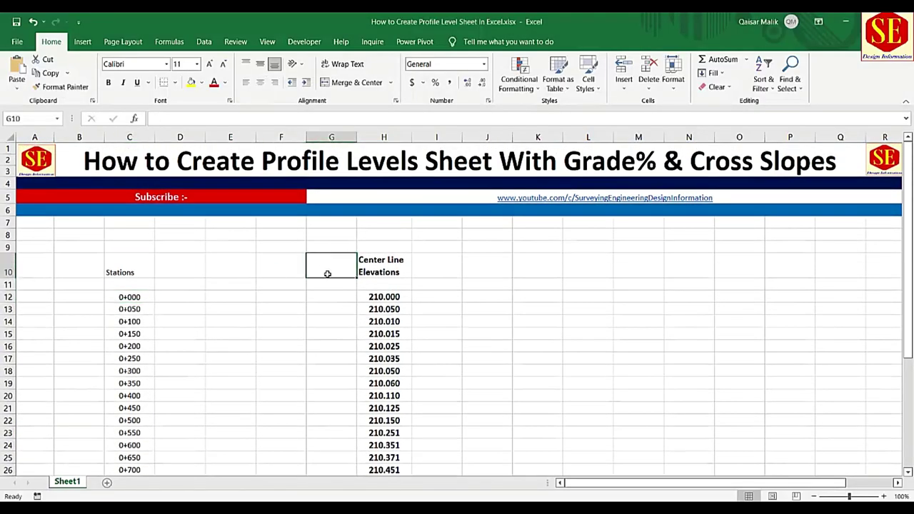
pyautogui.write('S')
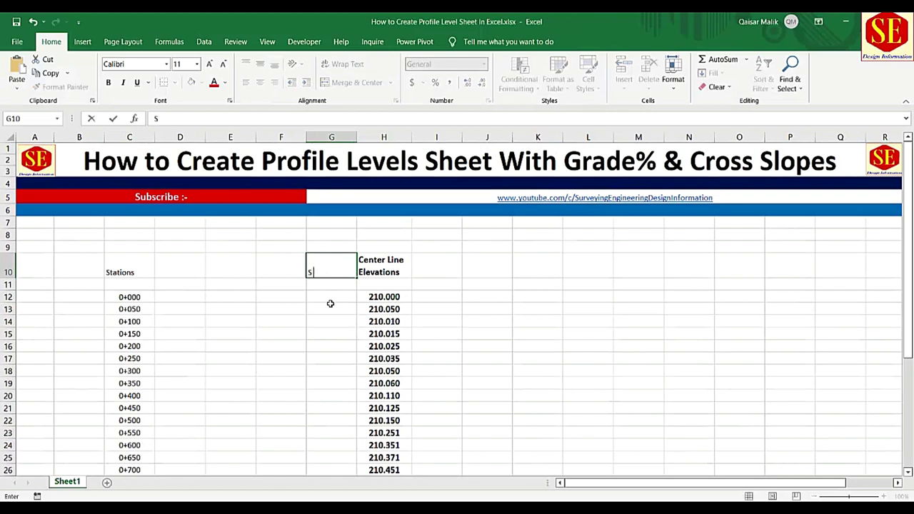
pyautogui.write('lope')
pyautogui.click(331, 305)
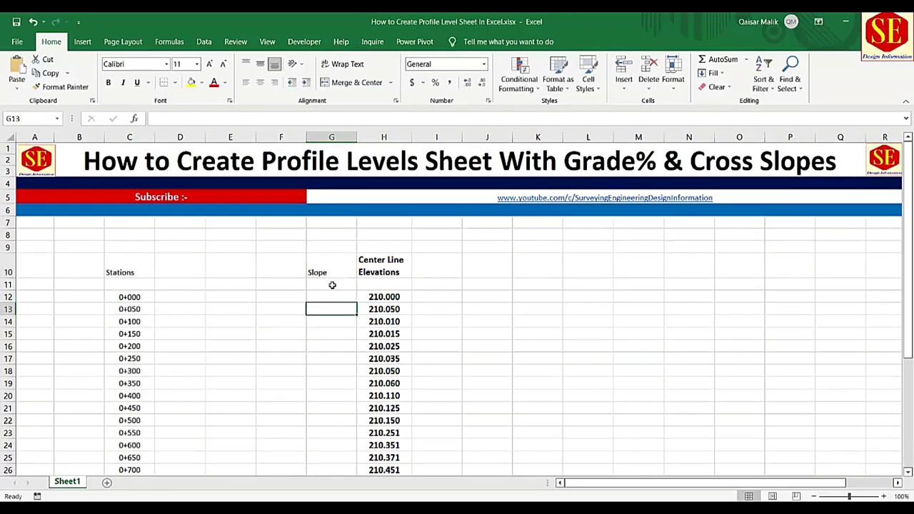
pyautogui.click(330, 275)
pyautogui.click(433, 272)
pyautogui.write('S')
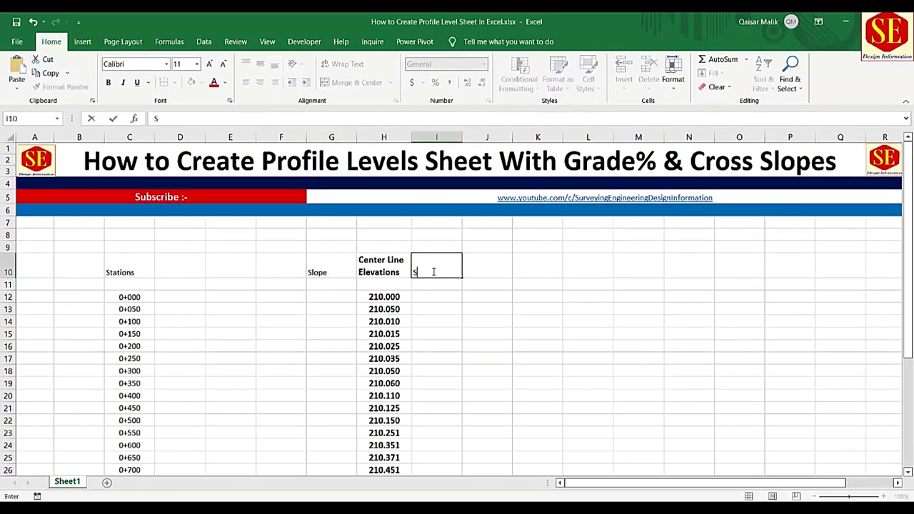
pyautogui.write('lope')
pyautogui.click(465, 310)
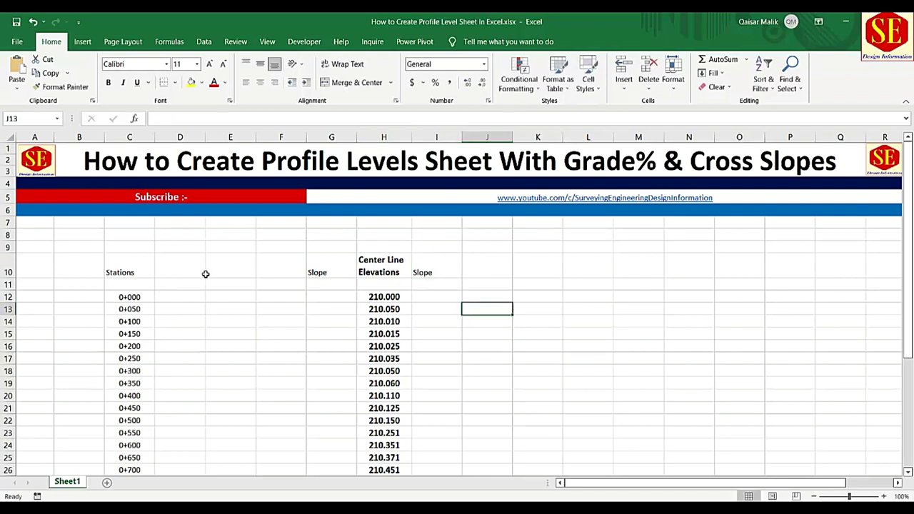
pyautogui.click(330, 264)
pyautogui.press('Right')
pyautogui.press('Right')
# Merge D8:G9 and I8:L9 and label them 'LHS' and 'RHS'.
pyautogui.moveTo(347, 236); pyautogui.dragTo(180, 243)
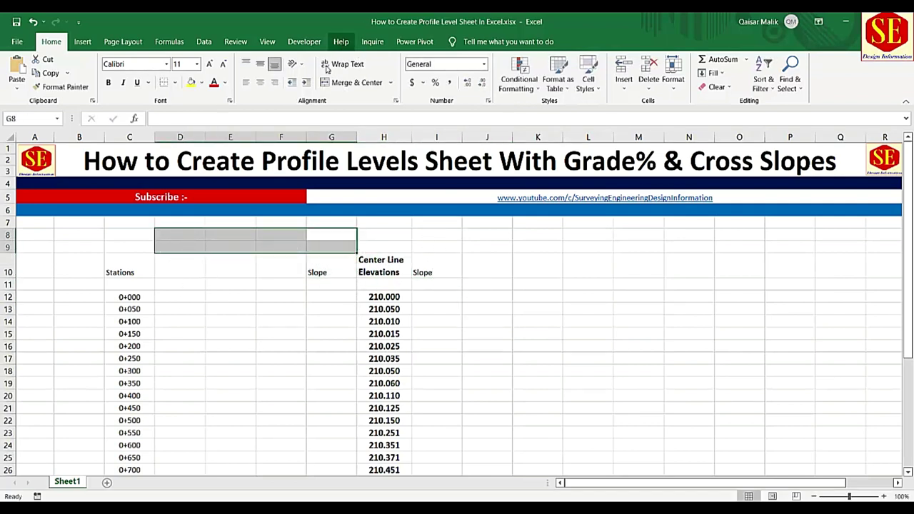
pyautogui.click(351, 82)
pyautogui.moveTo(452, 242); pyautogui.dragTo(575, 247)
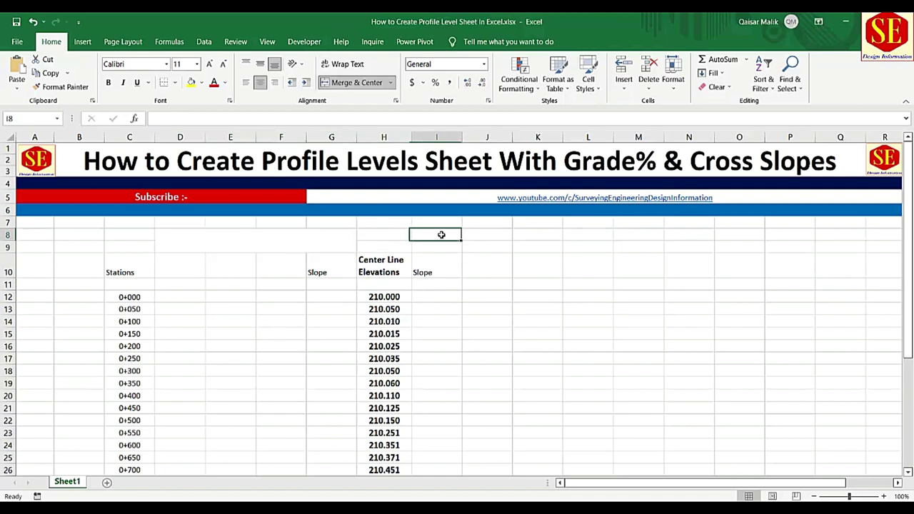
pyautogui.click(352, 82)
pyautogui.click(271, 243)
pyautogui.write('L')
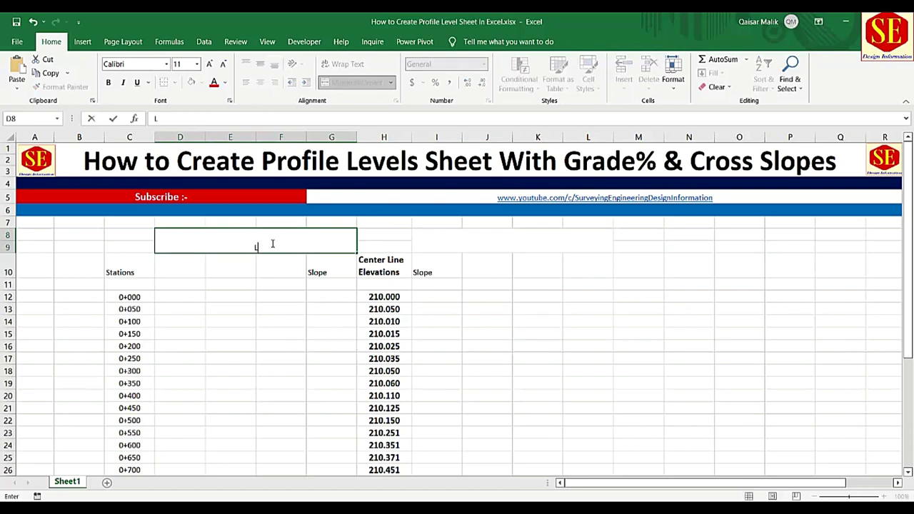
pyautogui.write('HS')
pyautogui.click(467, 247)
pyautogui.write('R')
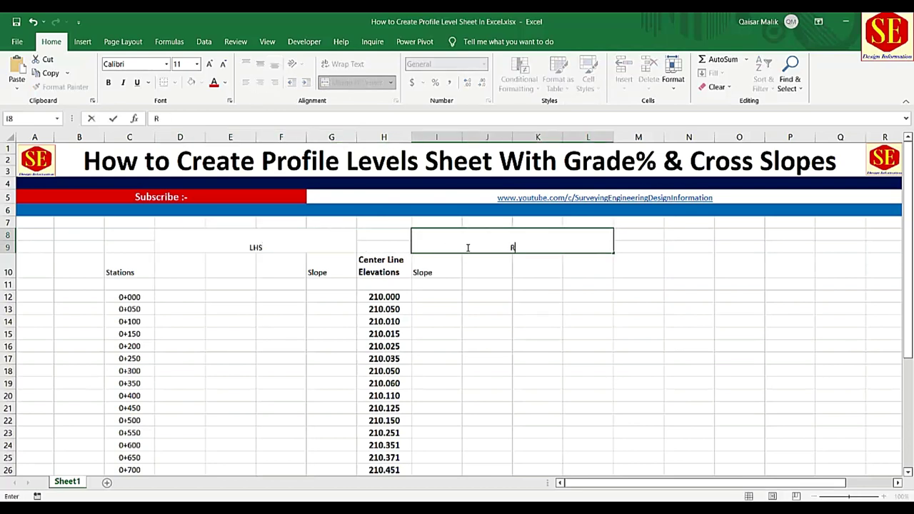
pyautogui.write('HS')
pyautogui.click(508, 322)
pyautogui.click(330, 277)
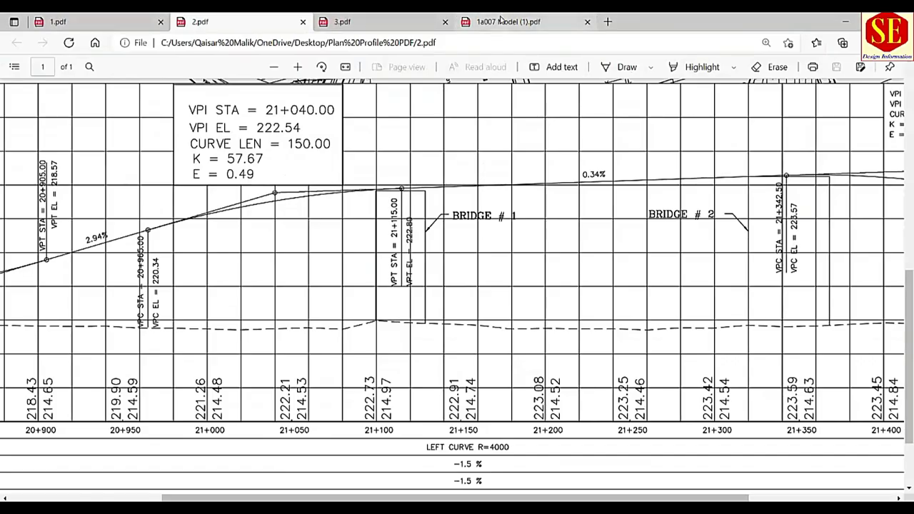
# View the 1a007 Model (1).pdf cross-section, enlarging the carriageway to read its 1.5% slopes.
pyautogui.click(508, 21)
pyautogui.scroll(-1, 536, 287)
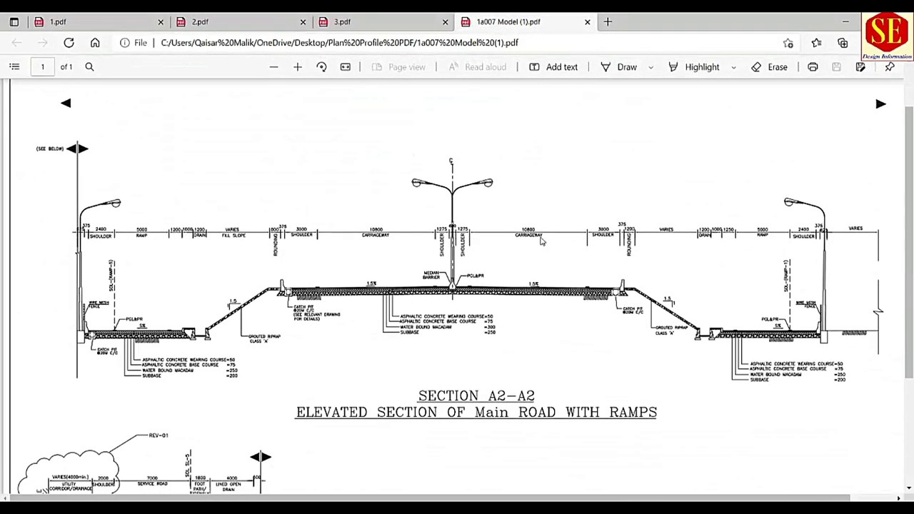
pyautogui.keyDown('ctrl'); pyautogui.scroll(3, 541, 304); pyautogui.keyUp('ctrl')
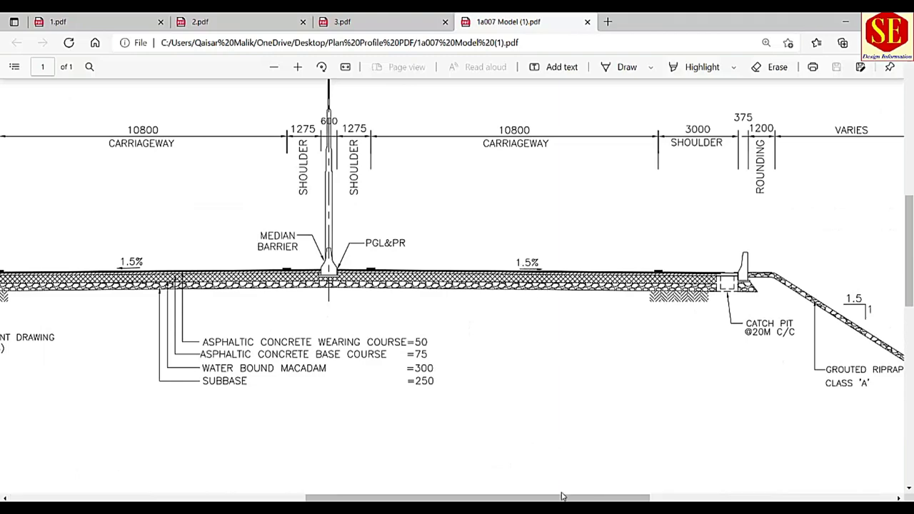
pyautogui.moveTo(477, 497); pyautogui.dragTo(366, 497)
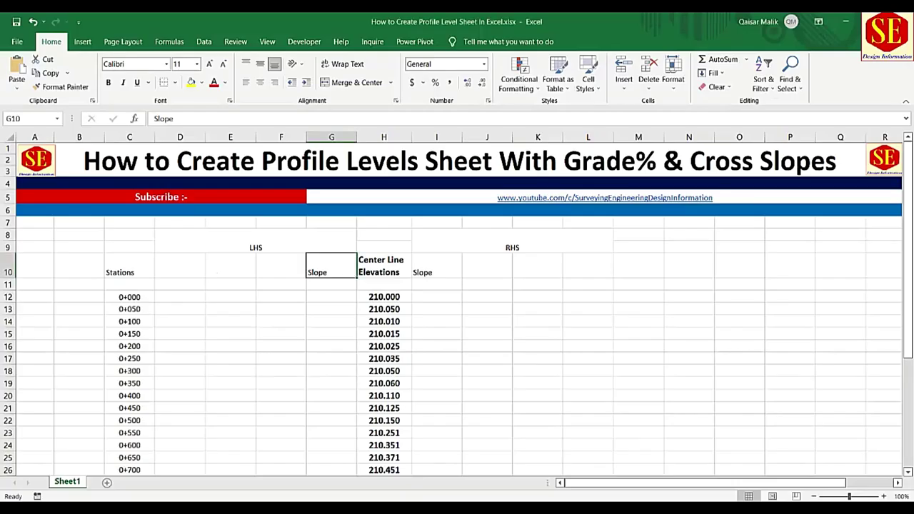
# Try out trial LHS slope values in G12, ending with -2.5.
pyautogui.click(320, 293)
pyautogui.write('-')
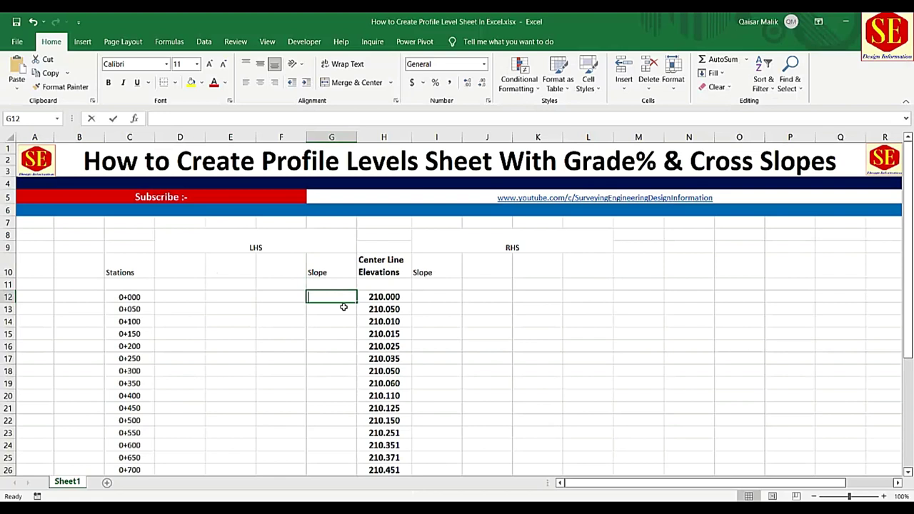
pyautogui.write('1.5')
pyautogui.press('Return')
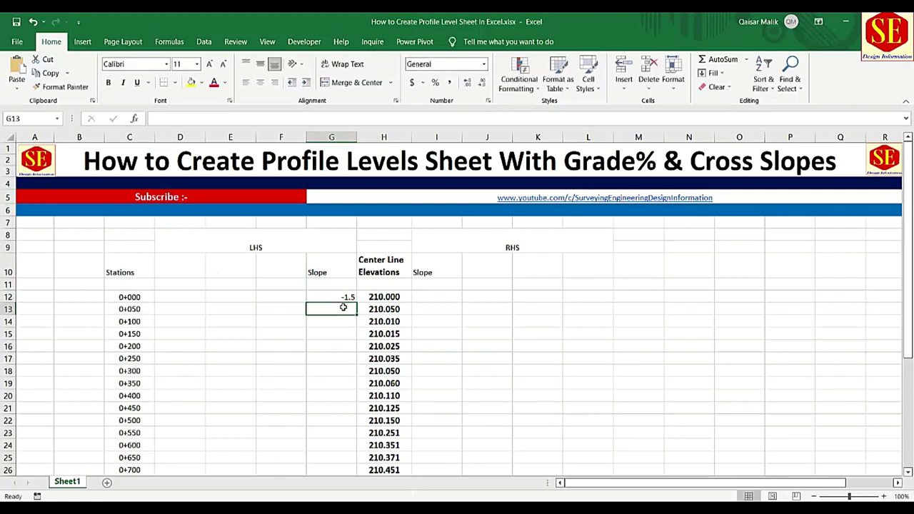
pyautogui.moveTo(345, 303); pyautogui.dragTo(343, 312)
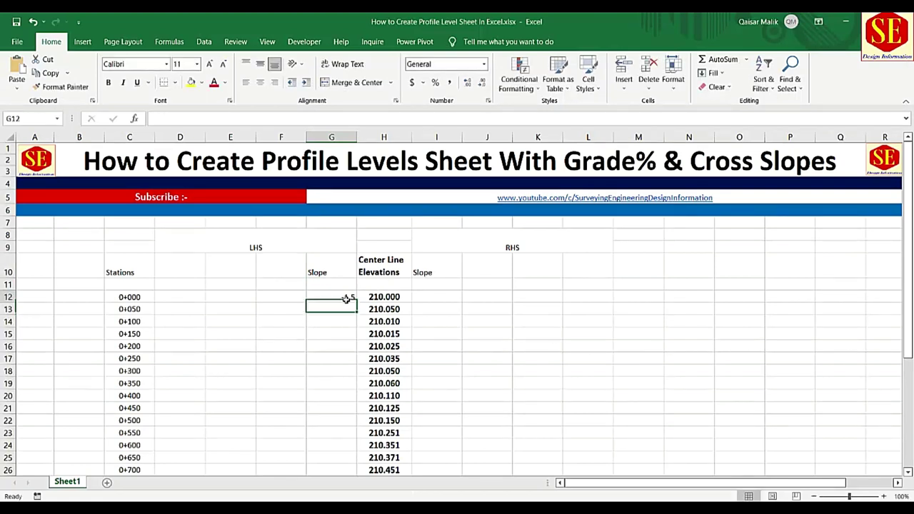
pyautogui.click(332, 300)
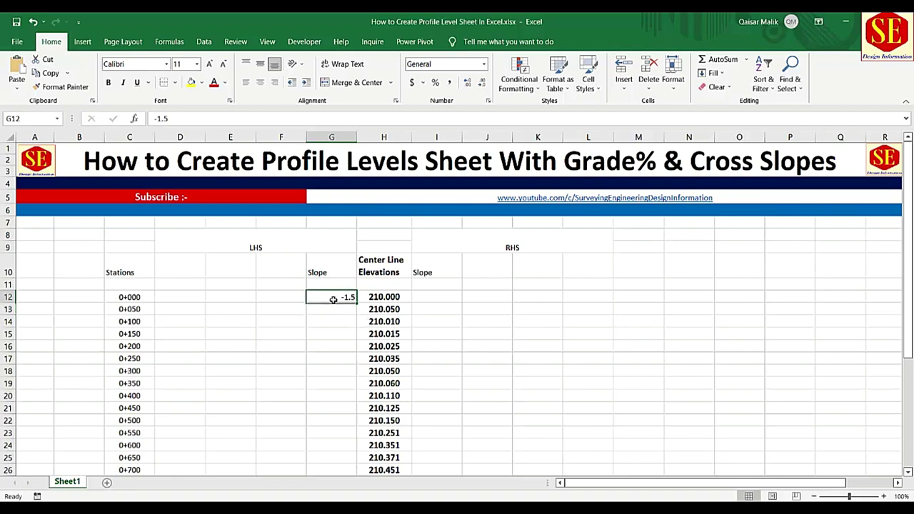
pyautogui.write('-2')
pyautogui.press('Return')
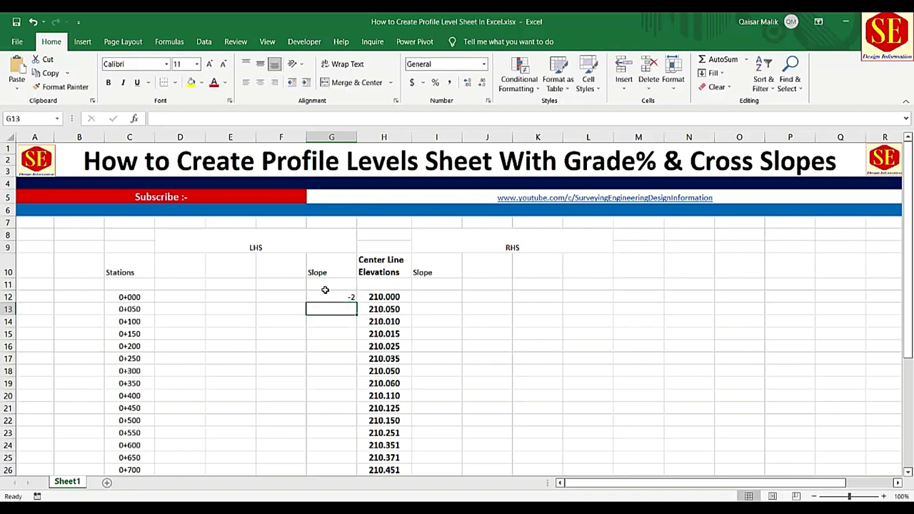
pyautogui.click(329, 294)
pyautogui.doubleClick(328, 294)
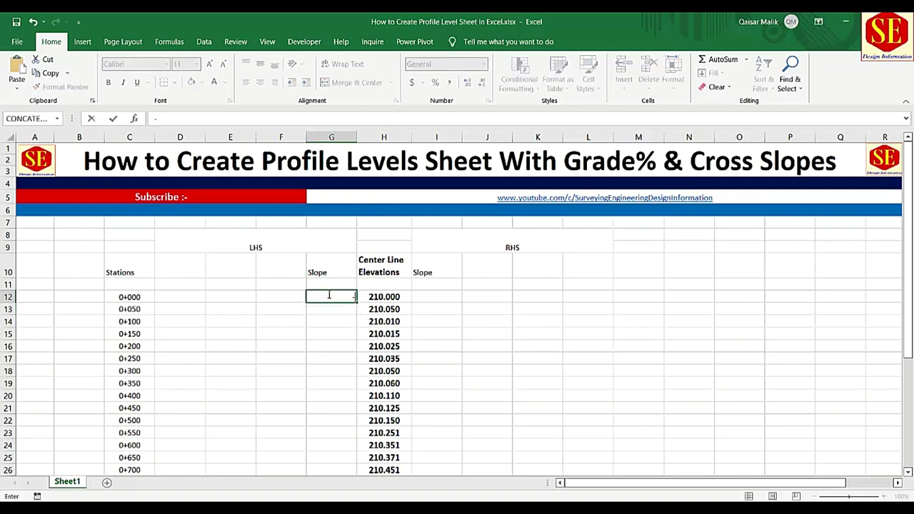
pyautogui.write('.5')
pyautogui.press('Return')
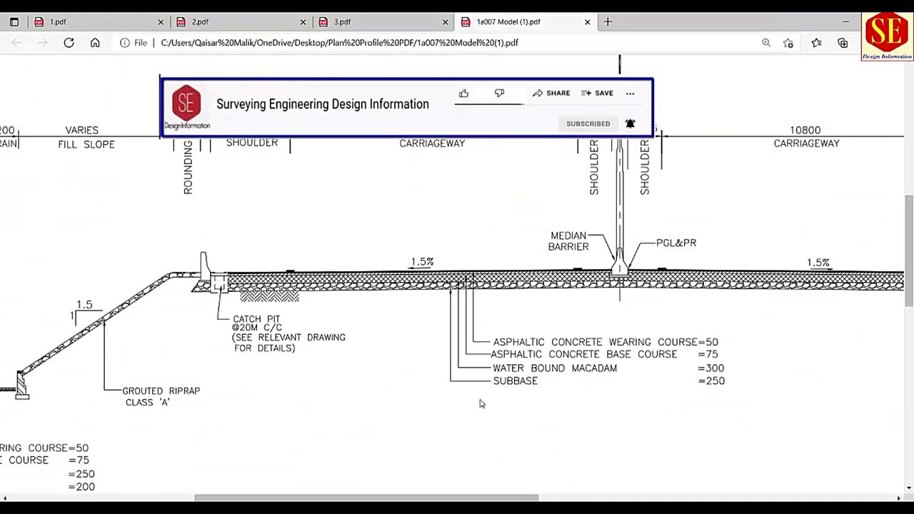
# Enter trial slopes =G12, -2, -1.75, -1.5 and -1 in G13 through G17.
pyautogui.scroll(-1, 459, 323)
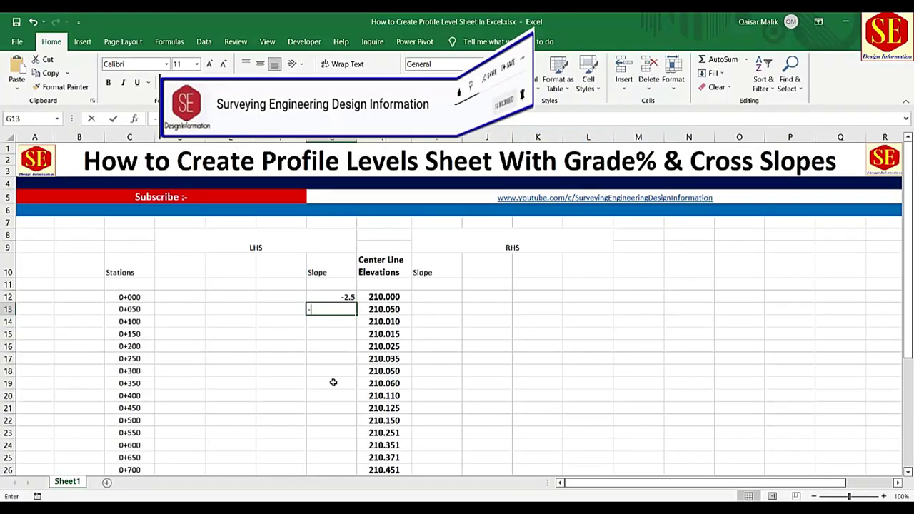
pyautogui.write('=G12')
pyautogui.press('Return')
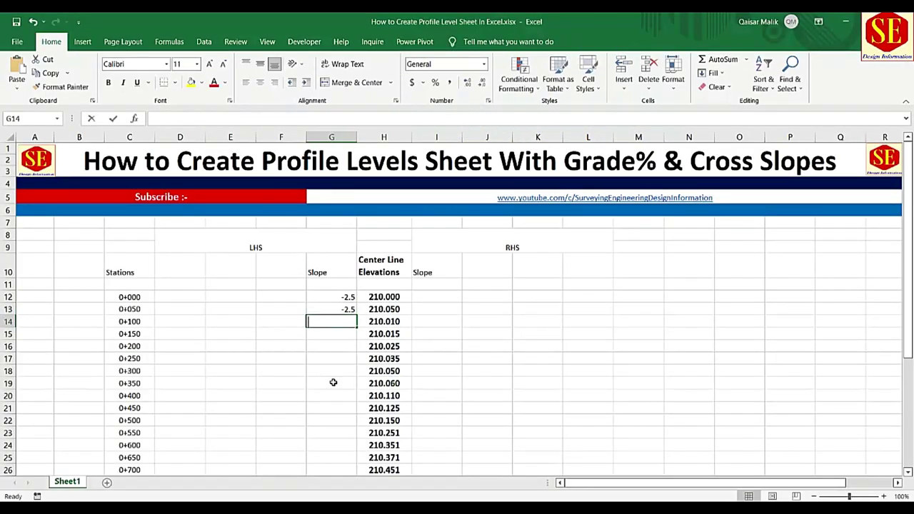
pyautogui.write('-2')
pyautogui.press('Return')
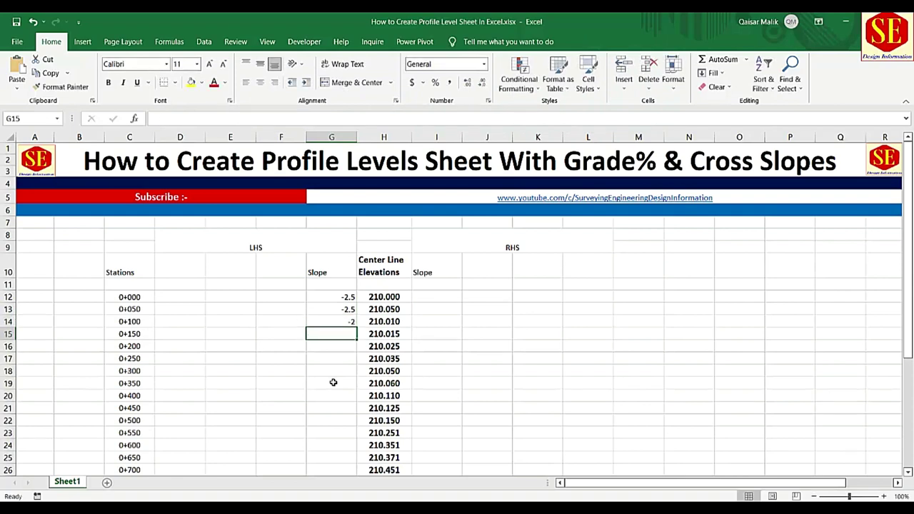
pyautogui.write('-1.75')
pyautogui.press('Return')
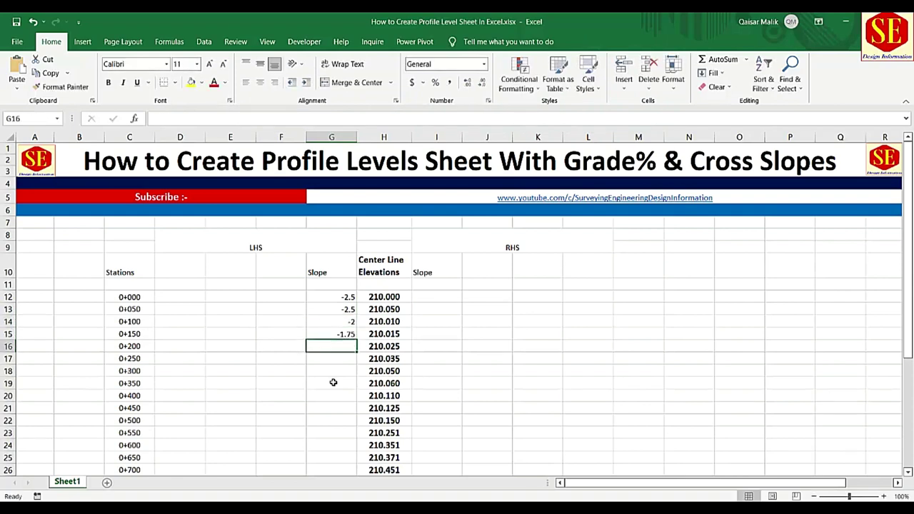
pyautogui.write('-1.5')
pyautogui.press('Return')
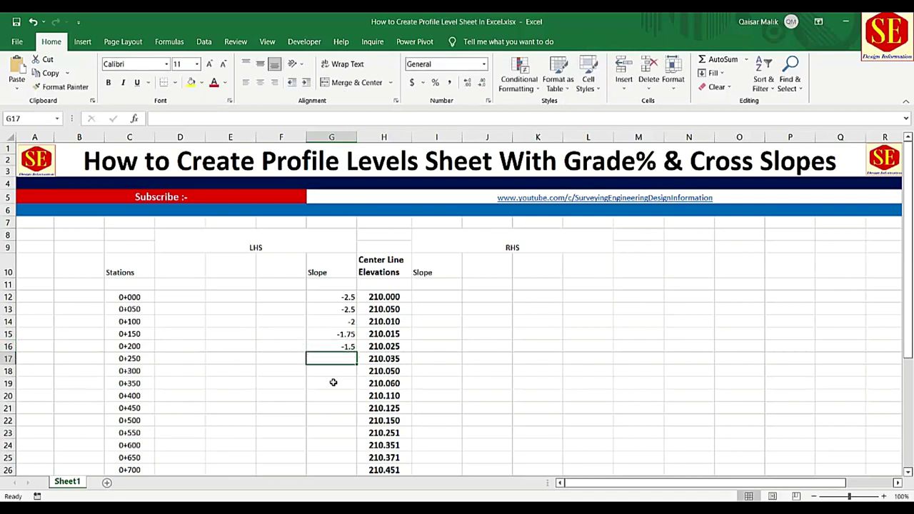
pyautogui.write('-')
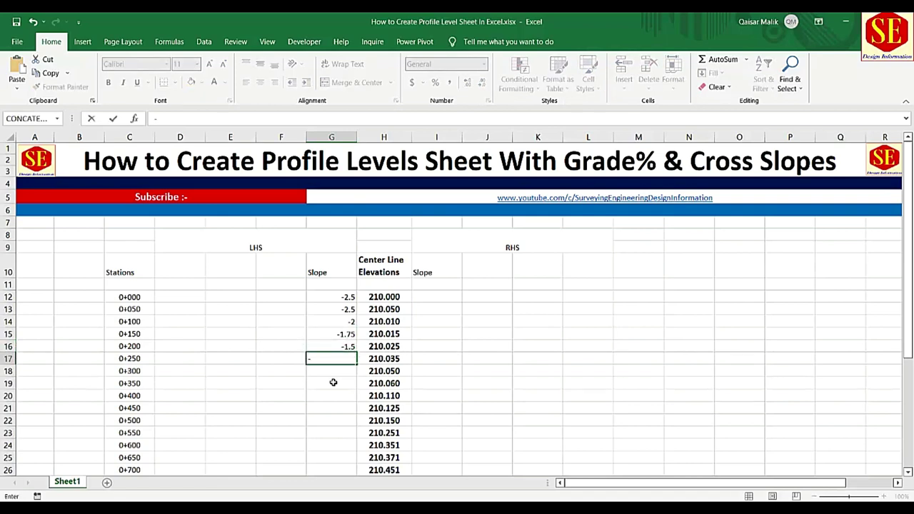
pyautogui.write('1')
pyautogui.press('Return')
# Continue the trial slope series down column G with 0, 1, 2, 3, 4, 5 and 6.
pyautogui.write('-')
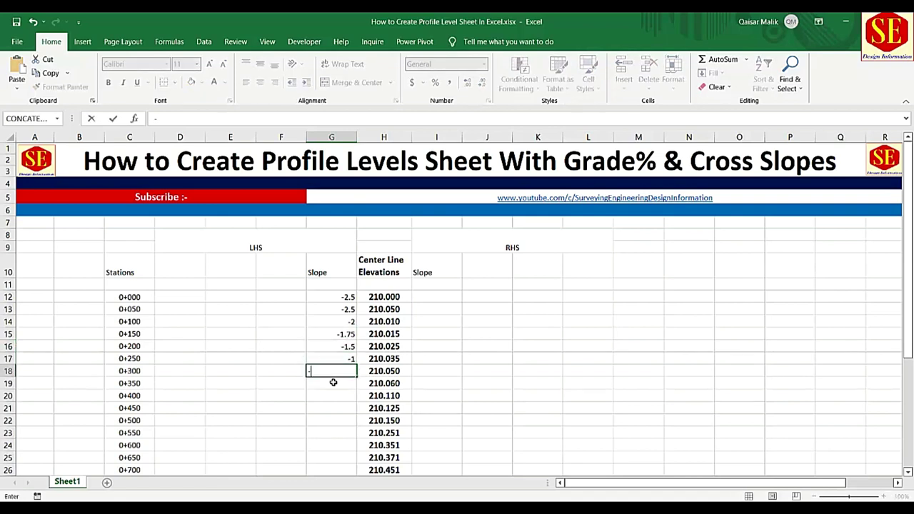
pyautogui.press('BackSpace')
pyautogui.write('0')
pyautogui.press('Return')
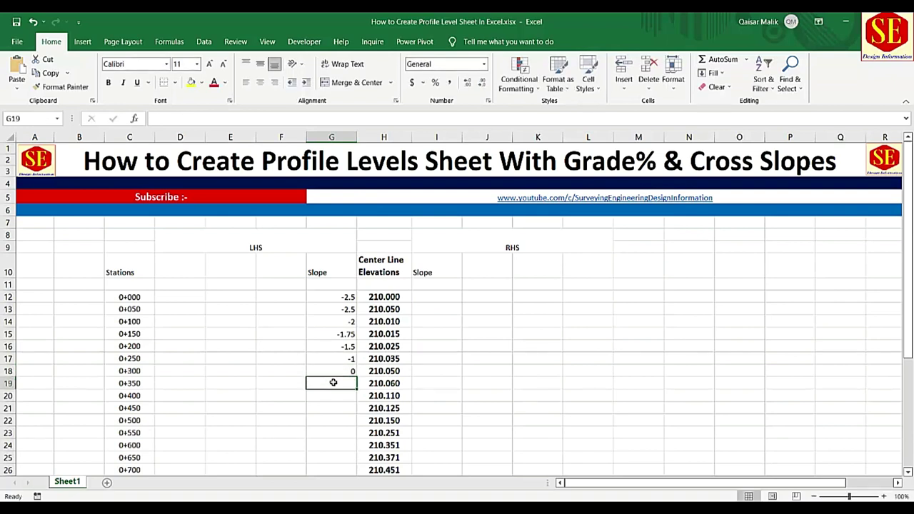
pyautogui.write('1')
pyautogui.press('Return')
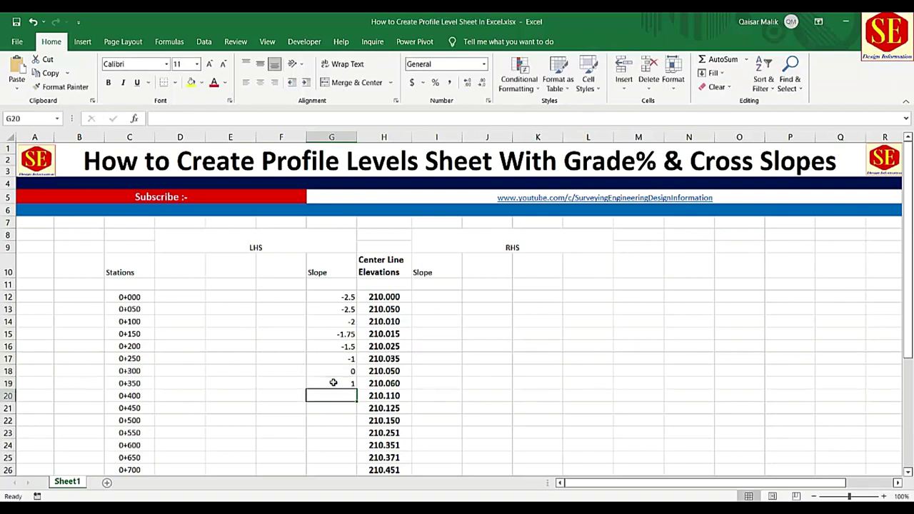
pyautogui.write('2')
pyautogui.press('Return')
pyautogui.write('3')
pyautogui.press('Return')
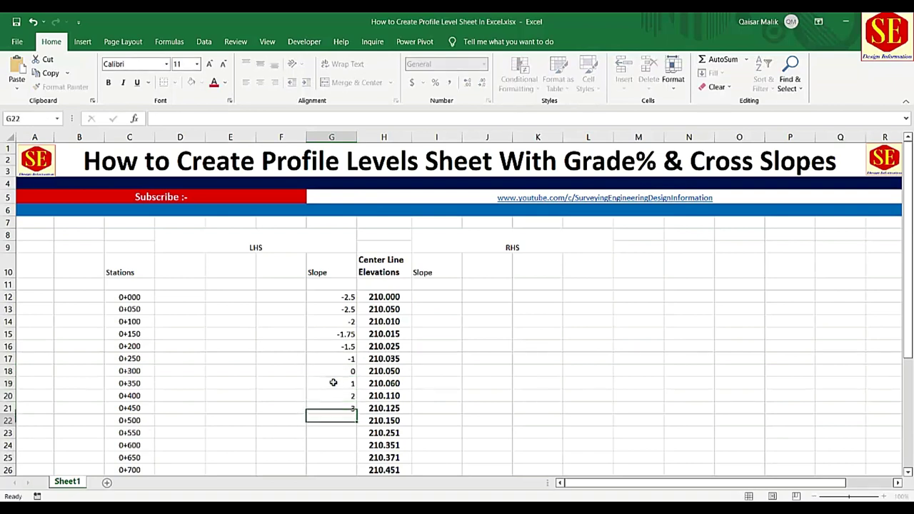
pyautogui.write('4')
pyautogui.press('Return')
pyautogui.write('5')
pyautogui.press('Return')
pyautogui.write('6')
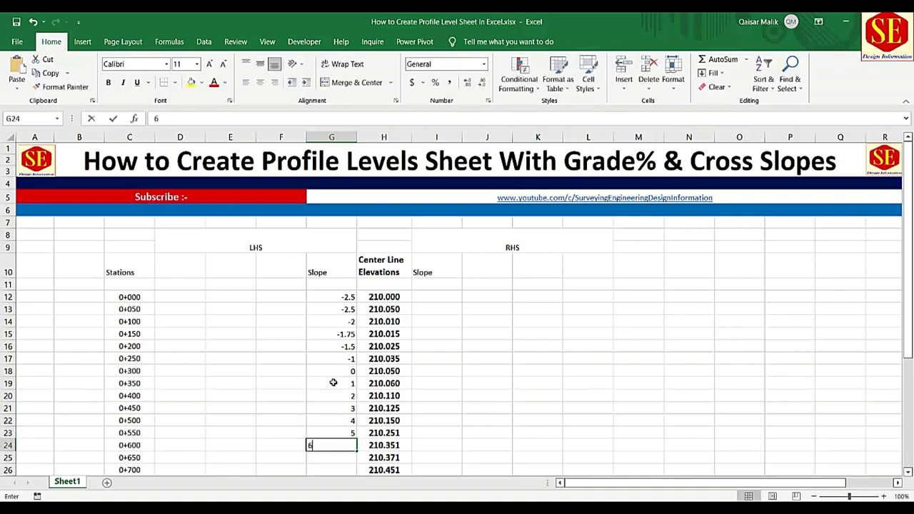
pyautogui.press('Return')
# Enter slope 6 for station 0+650 and fill it down to station 1+250.
pyautogui.scroll(-3, 333, 383)
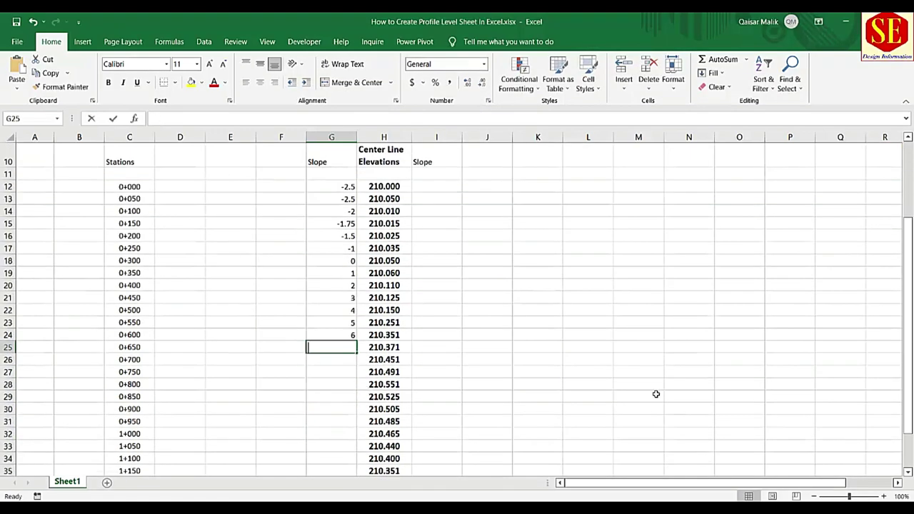
pyautogui.write('6')
pyautogui.press('Return')
pyautogui.click(355, 349)
pyautogui.moveTo(356, 353); pyautogui.dragTo(333, 427)
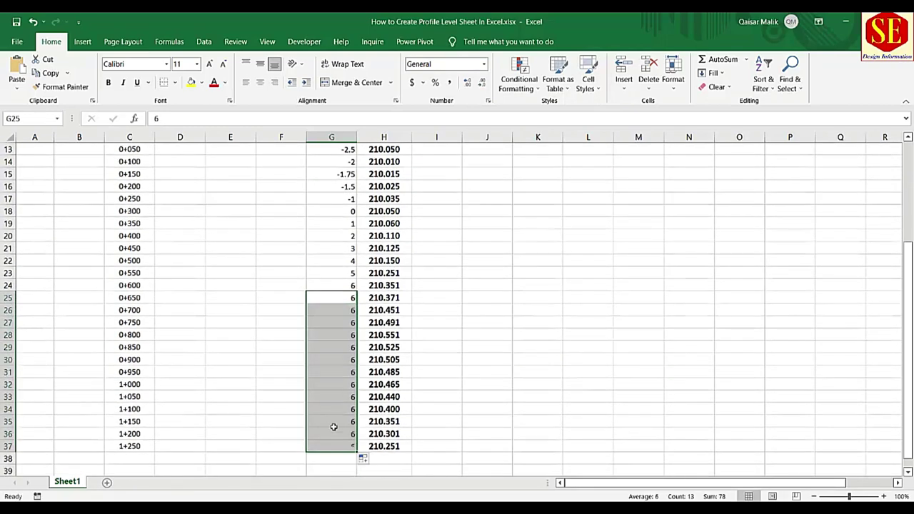
# Select the trial slopes G12:G37 to clear them, then enter -1.5 for station 0+000.
pyautogui.scroll(4, 334, 446)
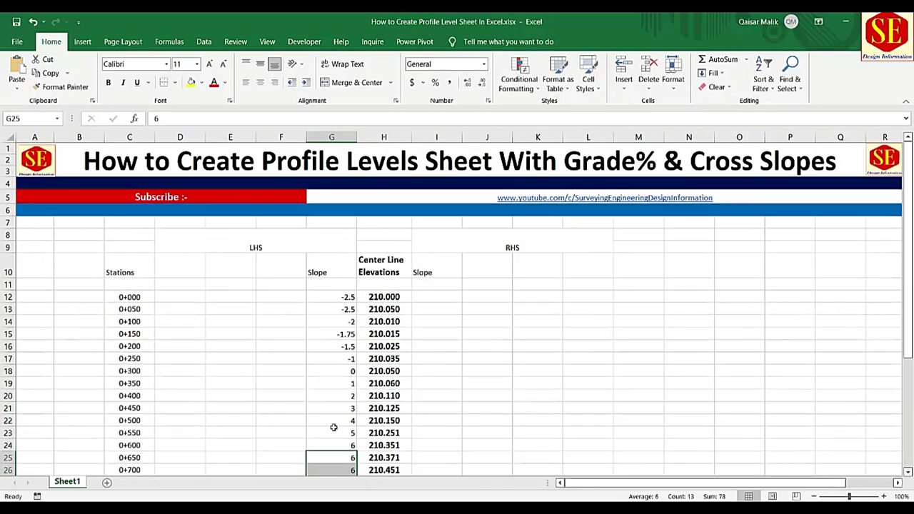
pyautogui.moveTo(342, 297)
pyautogui.mouseDown()
pyautogui.moveTo(348, 490)
pyautogui.moveTo(349, 448)
pyautogui.mouseUp()
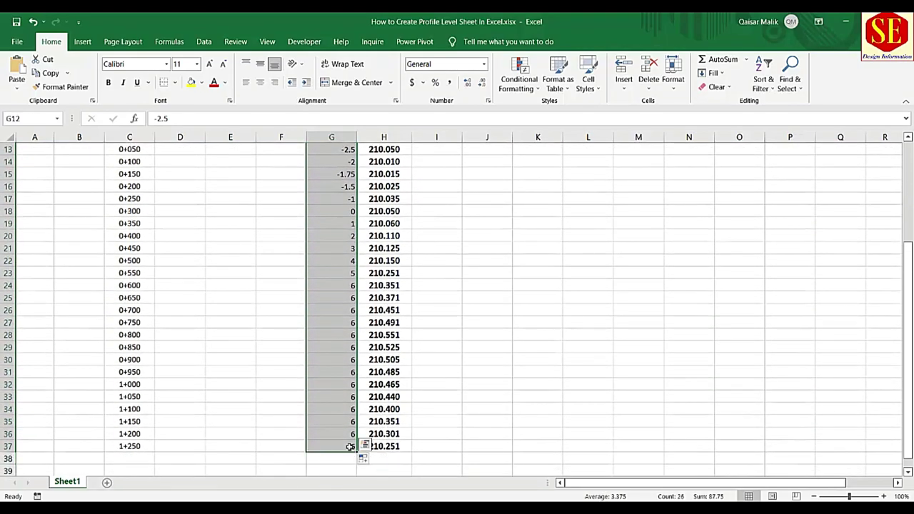
pyautogui.scroll(3, 350, 449)
pyautogui.scroll(1, 350, 449)
pyautogui.click(329, 297)
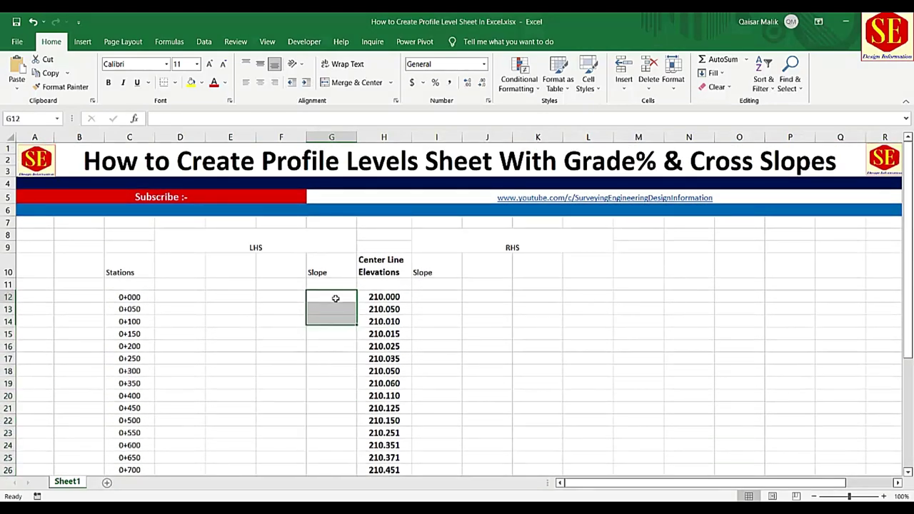
pyautogui.write('-1.5')
pyautogui.press('Return')
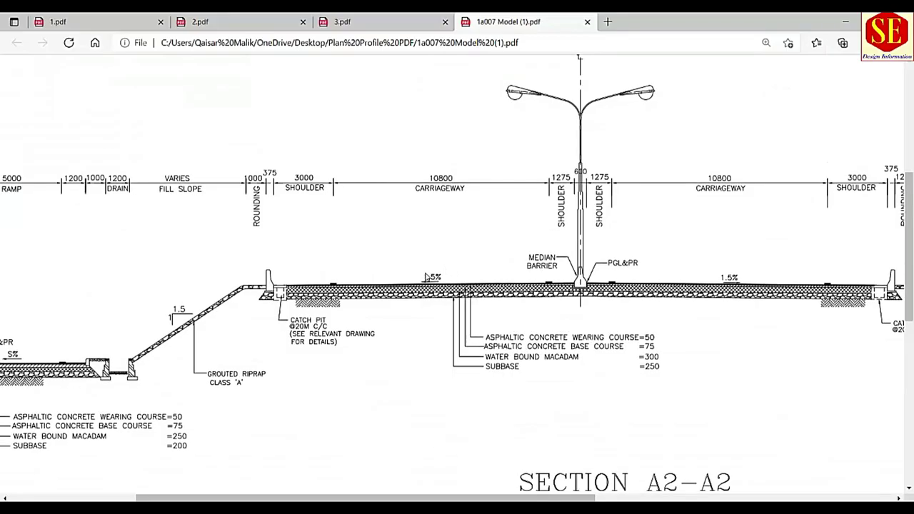
# Check the -1.5% cross slopes on the 3.pdf, 2.pdf and 1.pdf profile drawings.
pyautogui.click(400, 23)
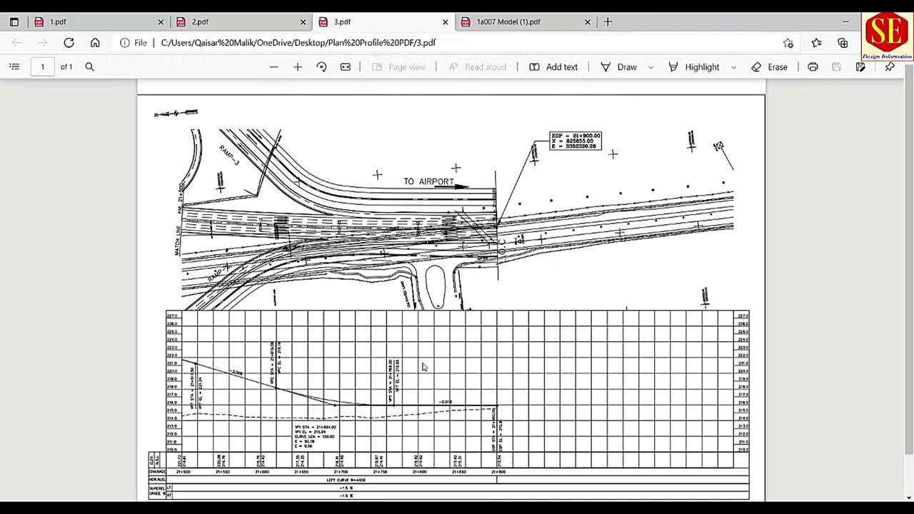
pyautogui.scroll(-1, 425, 367)
pyautogui.keyDown('ctrl'); pyautogui.scroll(2, 318, 465); pyautogui.keyUp('ctrl')
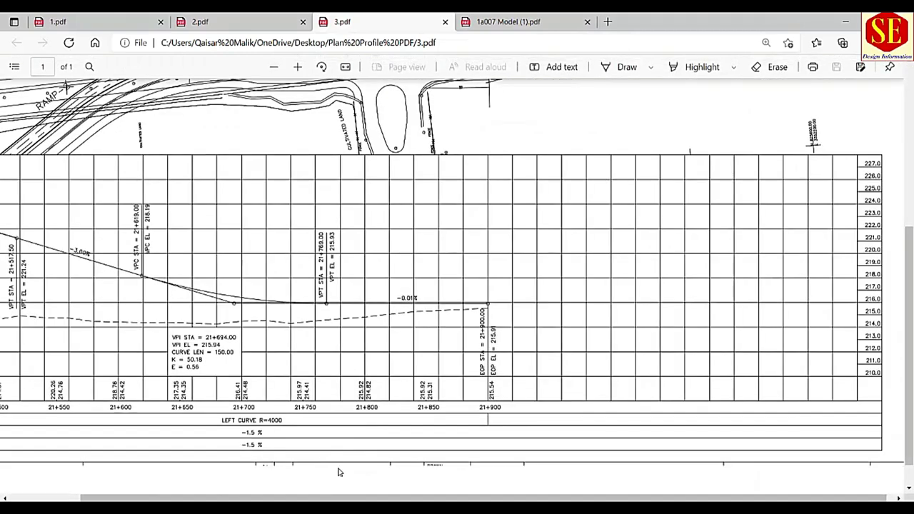
pyautogui.moveTo(505, 499); pyautogui.dragTo(424, 499)
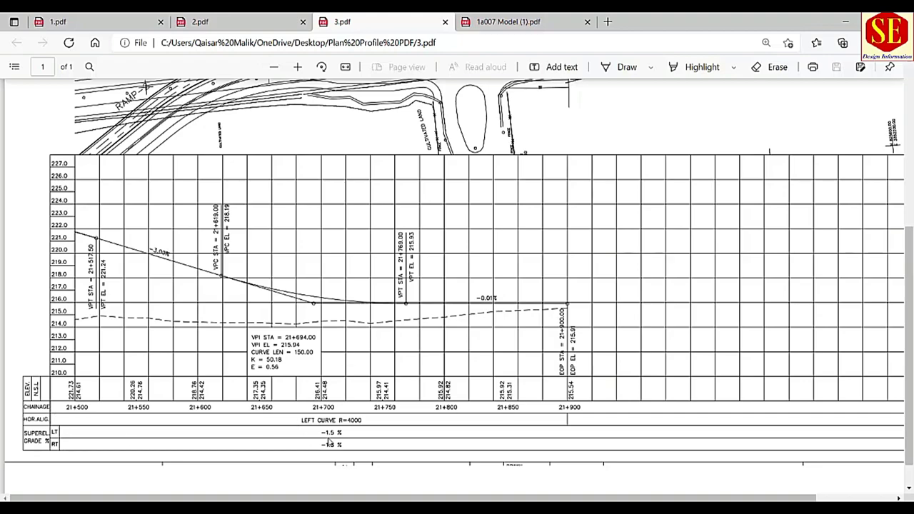
pyautogui.hotkey('ctrl', 'shift', 'Tab')
pyautogui.scroll(-3, 463, 366)
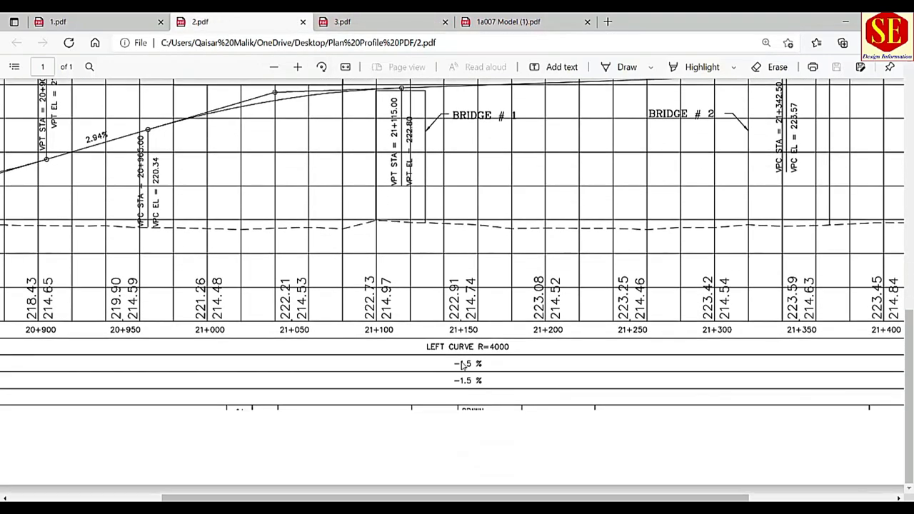
pyautogui.keyDown('ctrl'); pyautogui.scroll(-2, 467, 382); pyautogui.keyUp('ctrl')
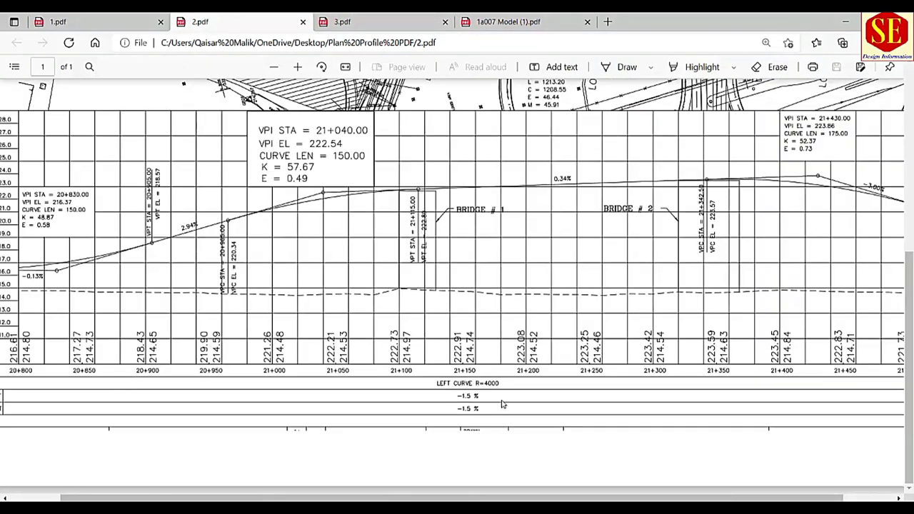
pyautogui.hotkey('ctrl', 'shift', 'Tab')
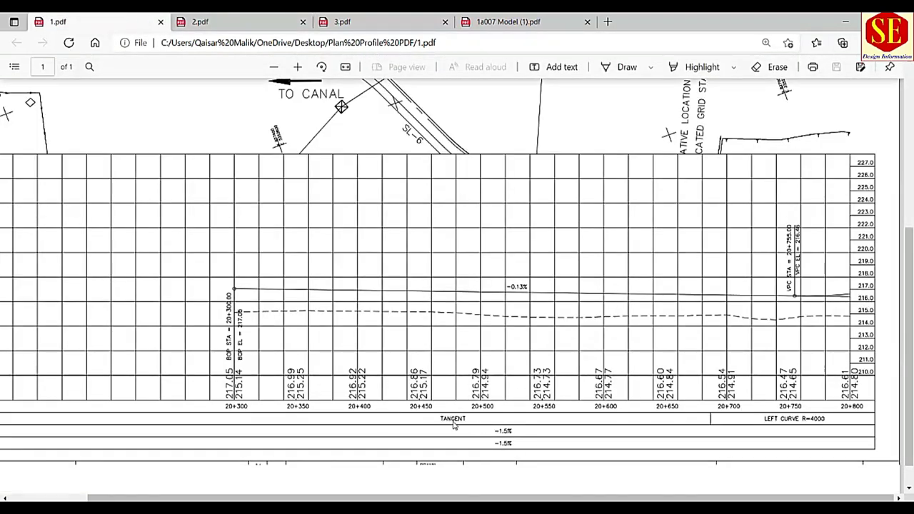
# Copy -1.5 down the LHS Slope column from station 0+000 to 1+250.
pyautogui.hotkey('alt', 'Tab')
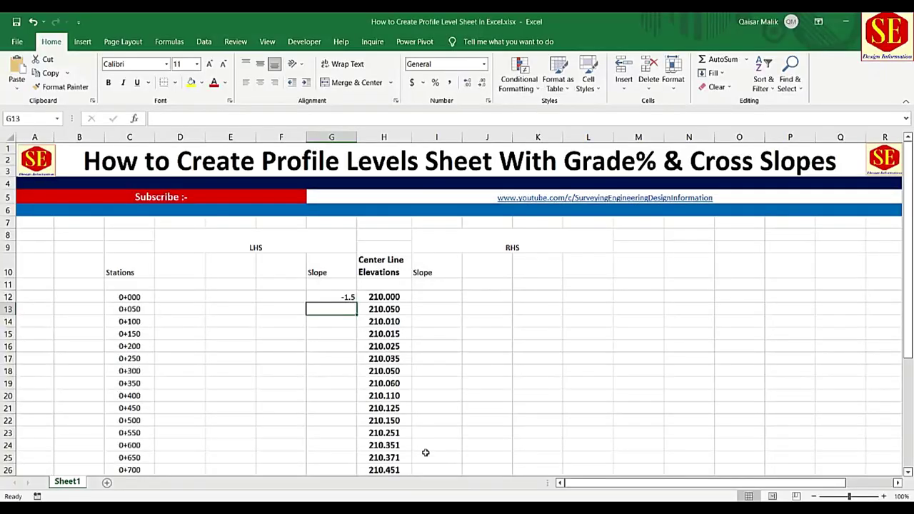
pyautogui.click(360, 297)
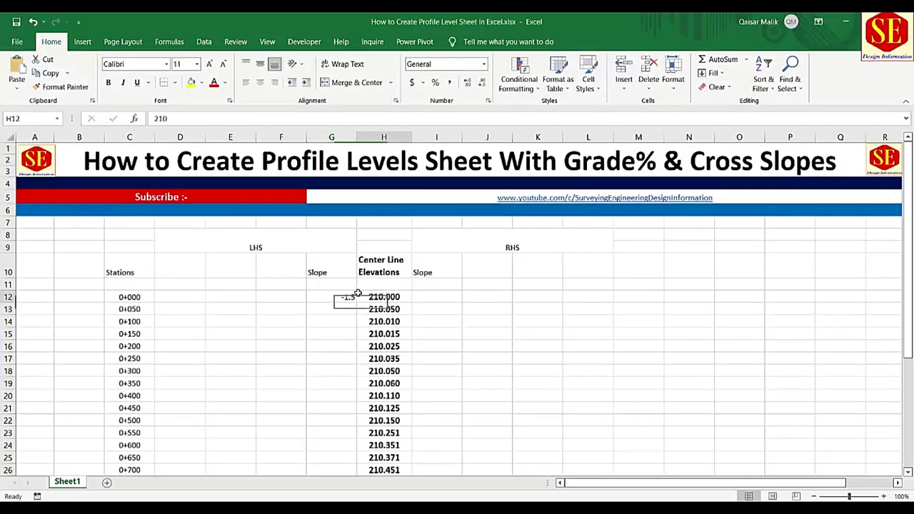
pyautogui.click(347, 294)
pyautogui.scroll(-2, 417, 299)
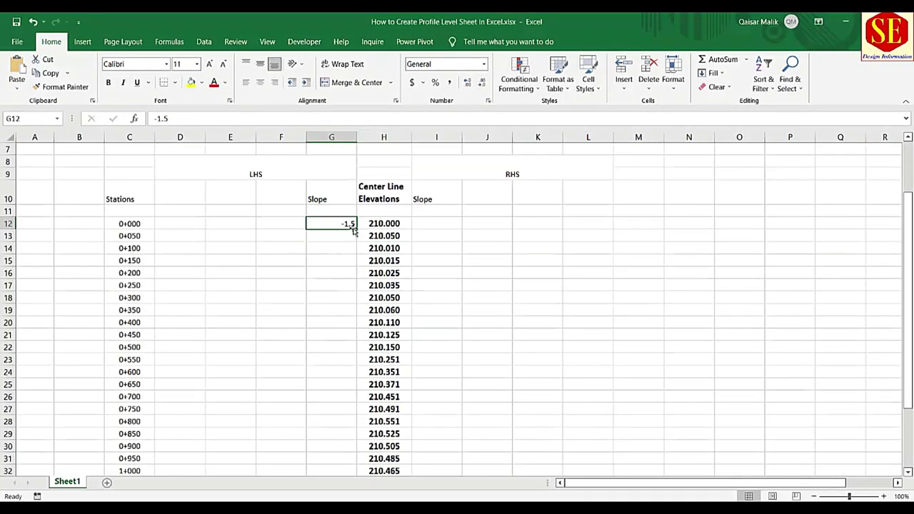
pyautogui.moveTo(354, 227)
pyautogui.mouseDown()
pyautogui.moveTo(359, 487)
pyautogui.moveTo(360, 444)
pyautogui.mouseUp()
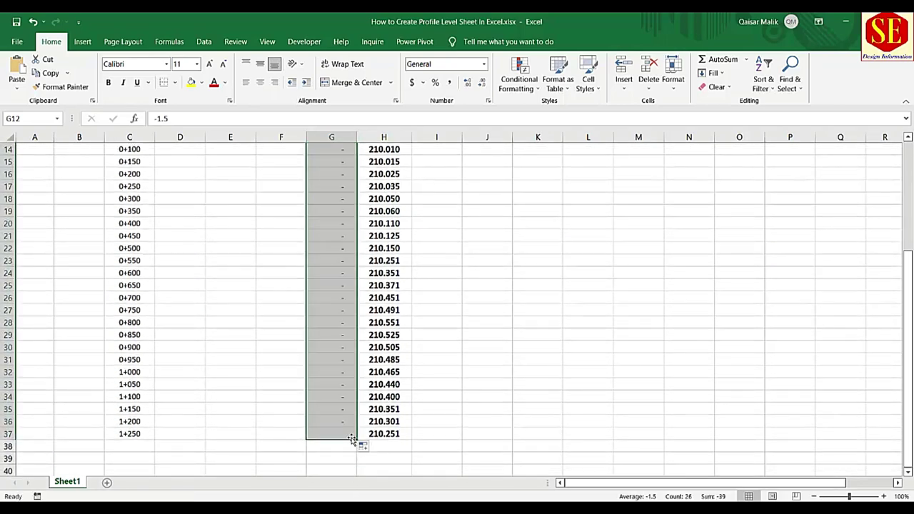
# Centre the LHS slopes and show them in Number format with two decimals (-1.50).
pyautogui.click(261, 83)
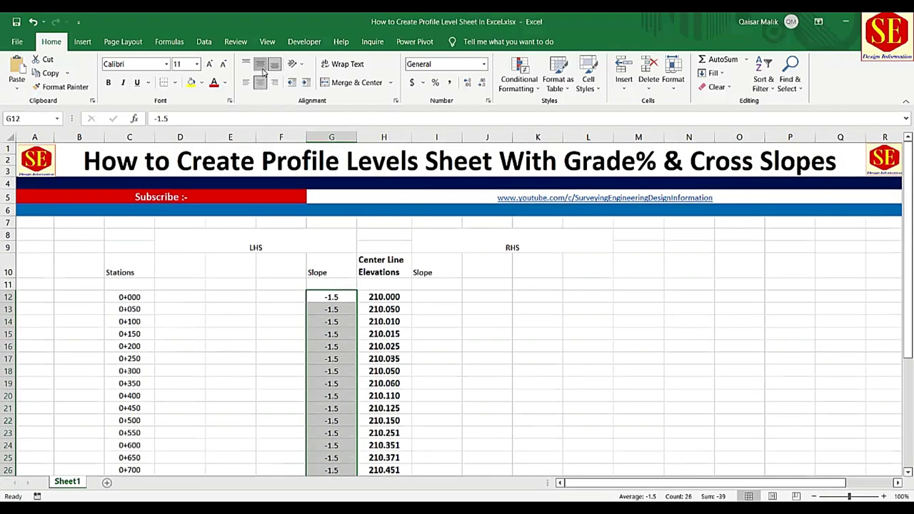
pyautogui.click(482, 83)
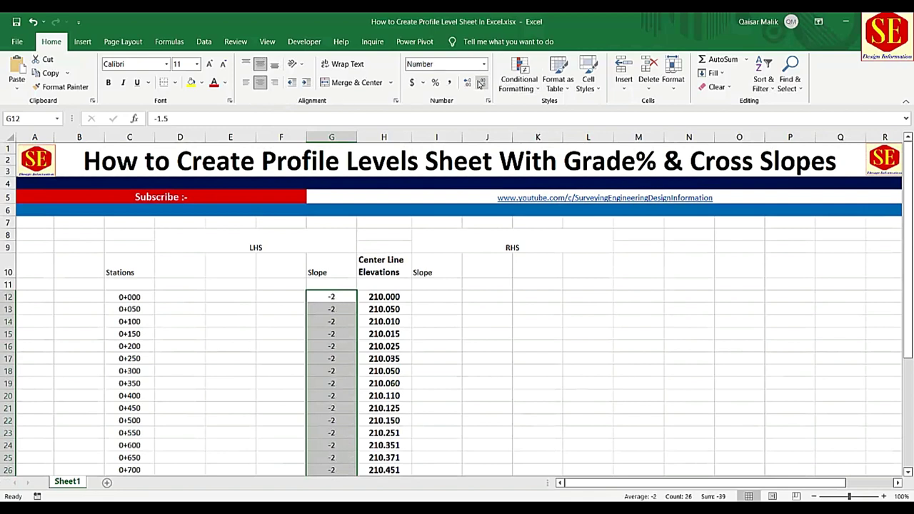
pyautogui.click(466, 83)
pyautogui.click(465, 83)
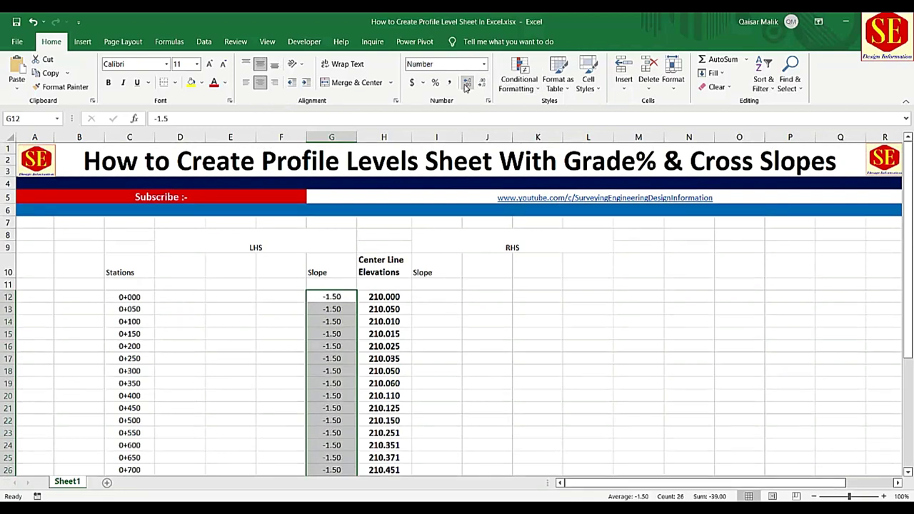
pyautogui.click(434, 299)
pyautogui.write('=')
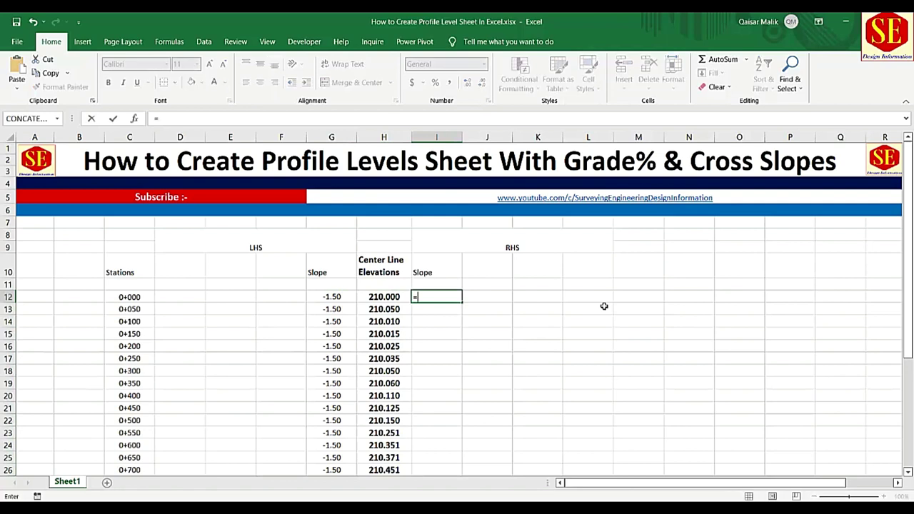
pyautogui.press('BackSpace')
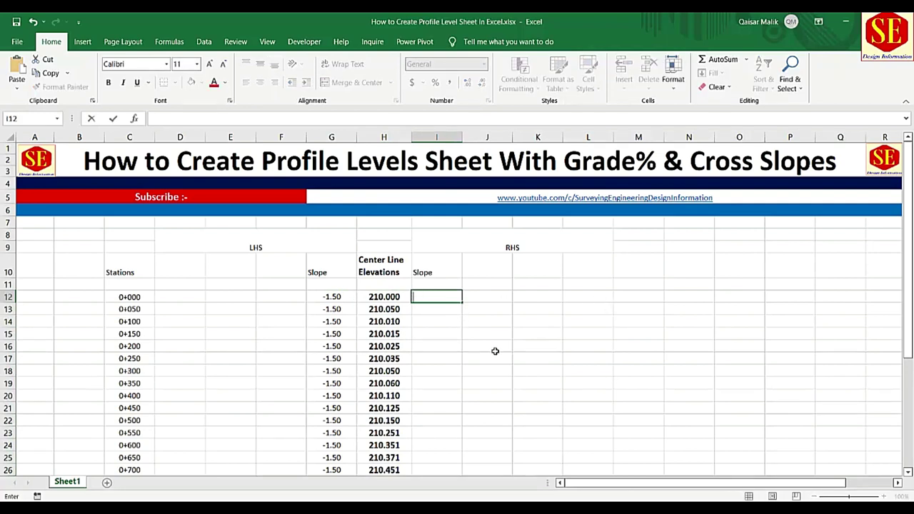
pyautogui.write('-1.5')
pyautogui.press('Return')
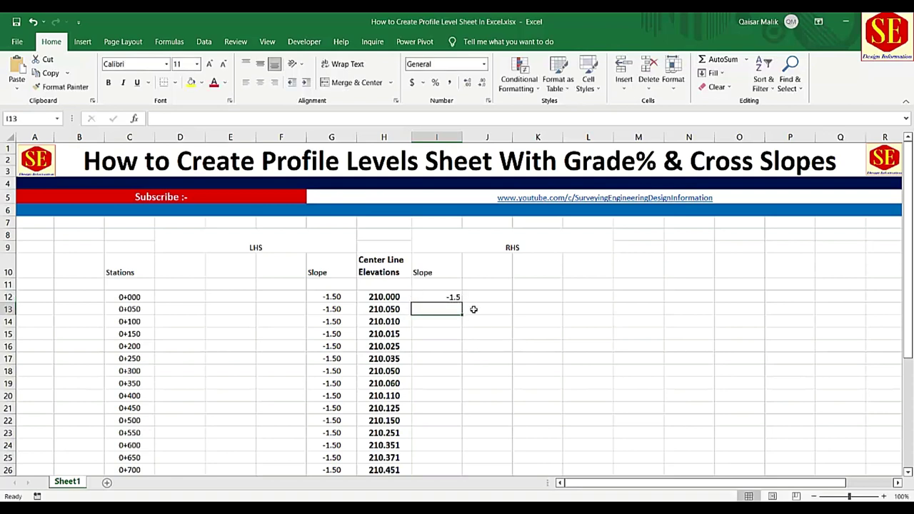
pyautogui.click(454, 296)
pyautogui.click(260, 83)
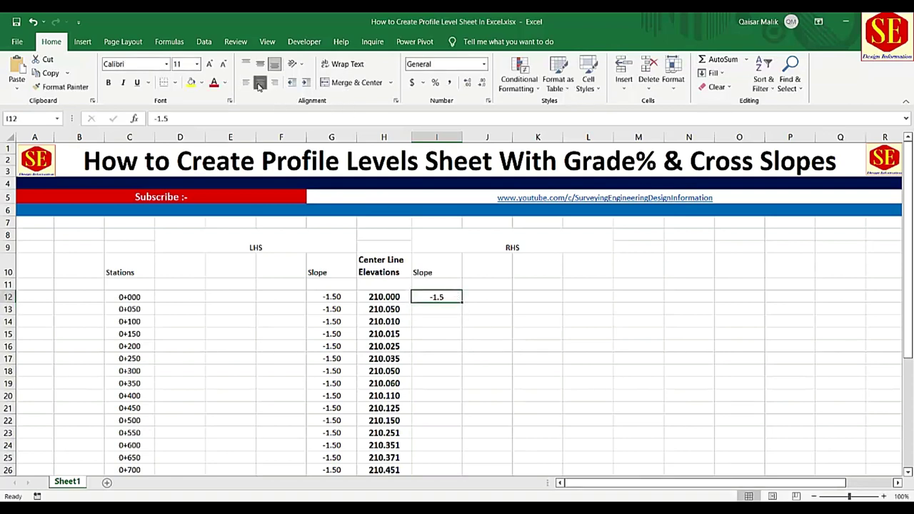
pyautogui.click(467, 82)
pyautogui.click(467, 82)
pyautogui.scroll(-1, 476, 218)
pyautogui.scroll(-1, 477, 217)
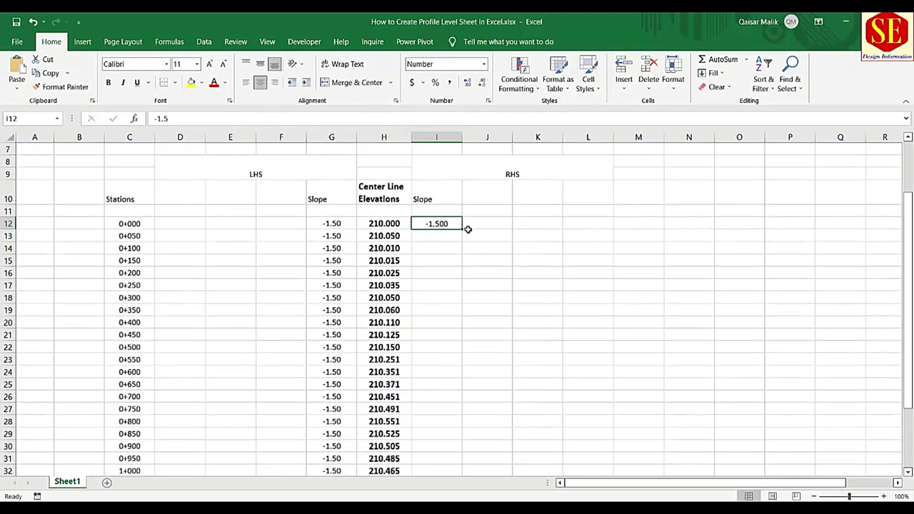
pyautogui.moveTo(462, 229)
pyautogui.mouseDown()
pyautogui.moveTo(467, 483)
pyautogui.moveTo(456, 445)
pyautogui.mouseUp()
pyautogui.scroll(1, 456, 445)
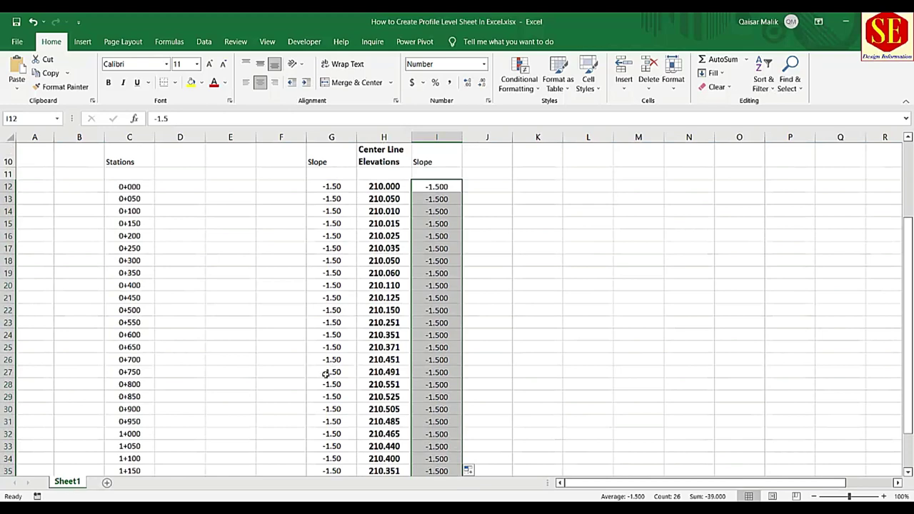
pyautogui.scroll(1, 363, 352)
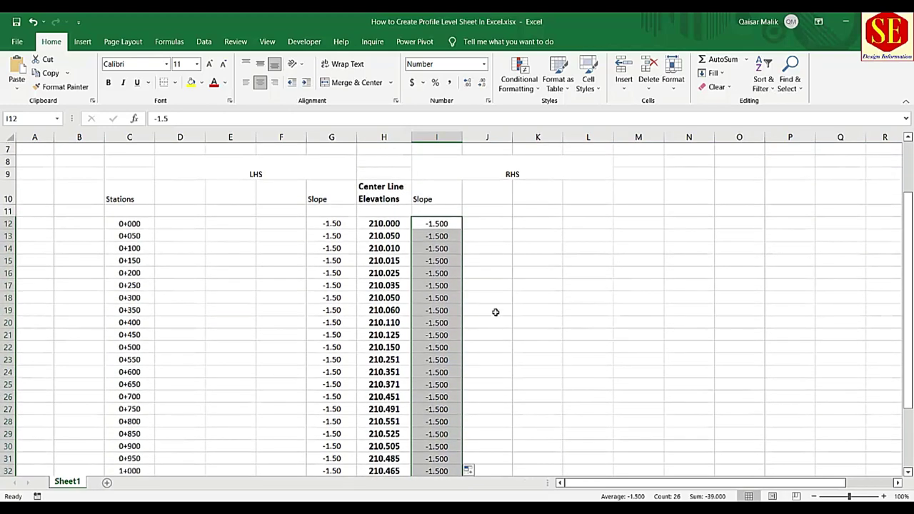
pyautogui.click(360, 189)
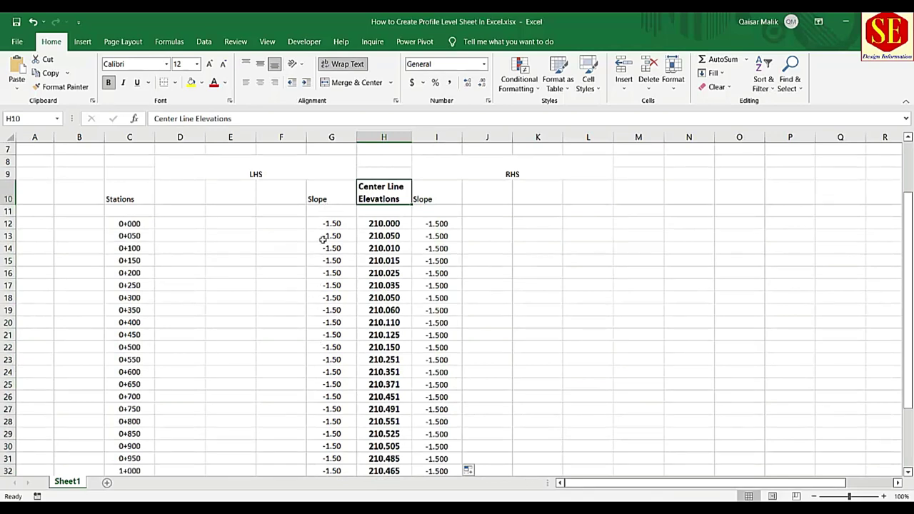
pyautogui.click(268, 189)
pyautogui.click(189, 188)
pyautogui.click(277, 193)
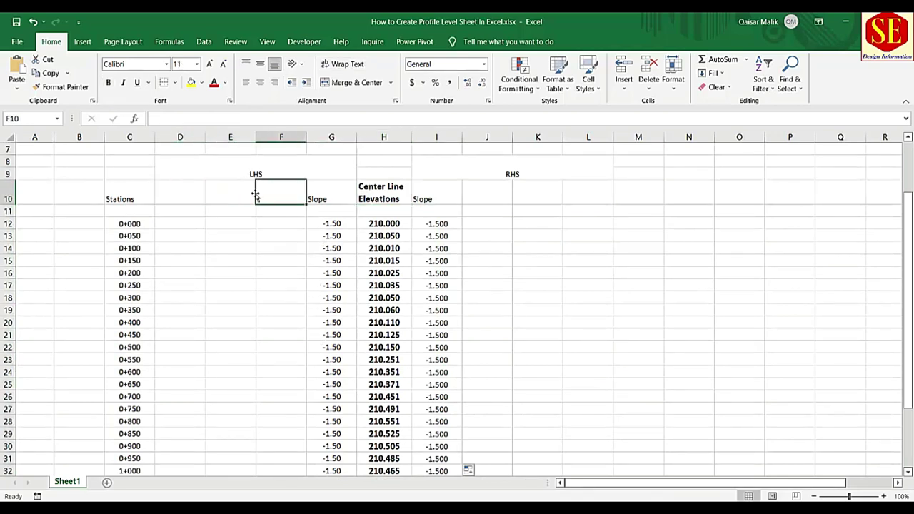
pyautogui.click(217, 198)
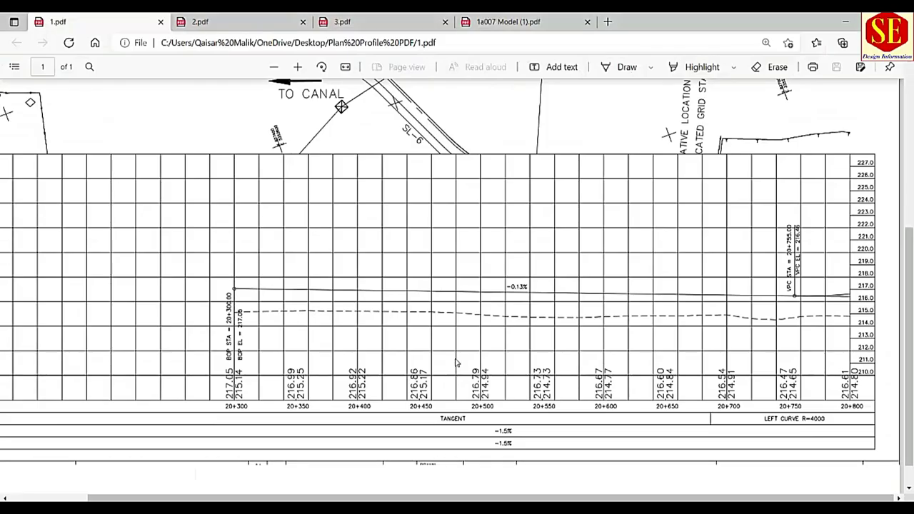
# Bring up the Section A2-A2 cross-section drawing, then start a Windows search.
pyautogui.hotkey('ctrl', '-')
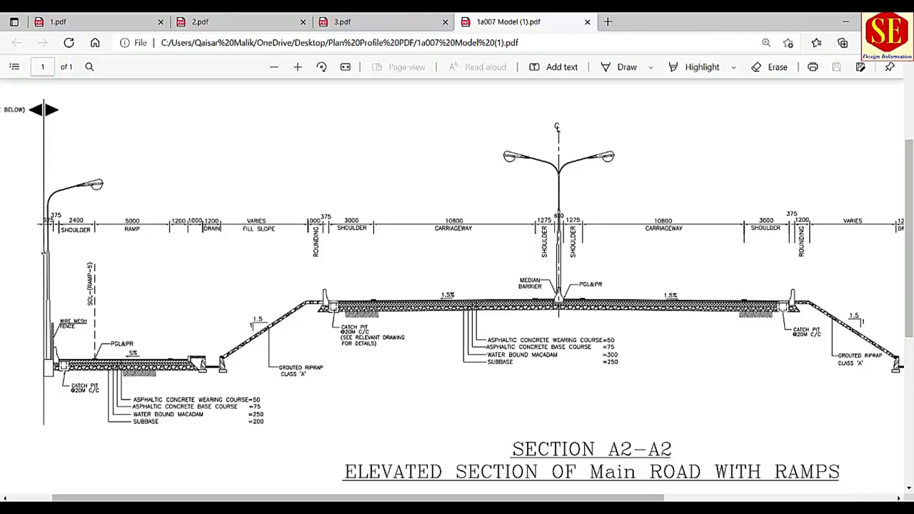
pyautogui.press('super')
# In Calculator, compute 0.6 ÷ 2 = 0.3, then 0.3 + 1.275 = 1.575.
pyautogui.write('c')
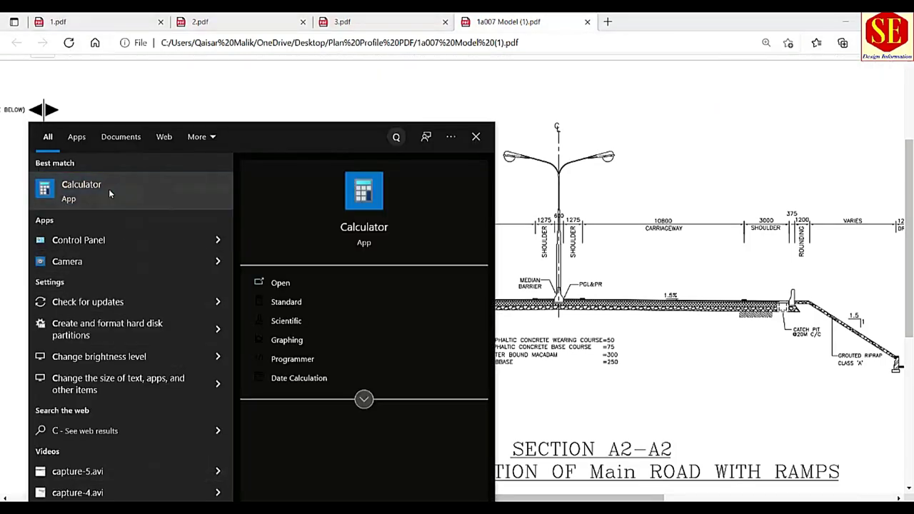
pyautogui.click(109, 193)
pyautogui.write('.3')
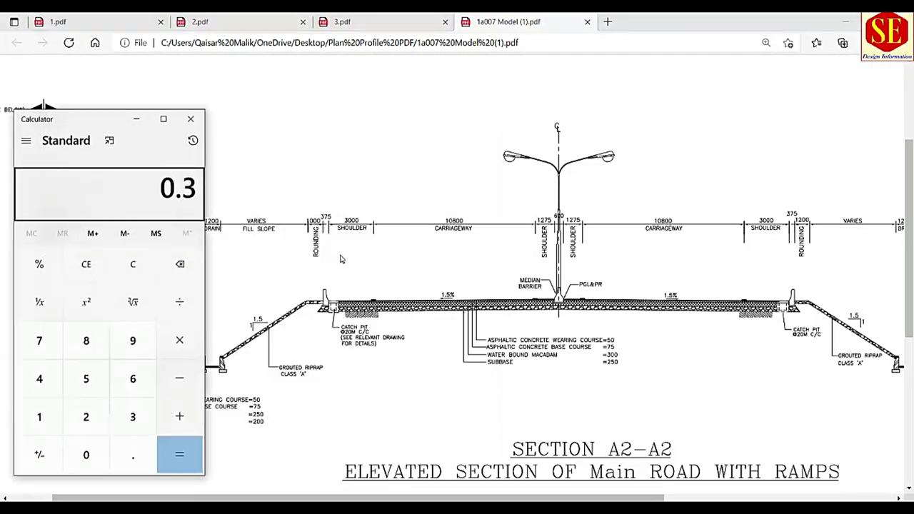
pyautogui.press('BackSpace')
pyautogui.write('6')
pyautogui.write('/')
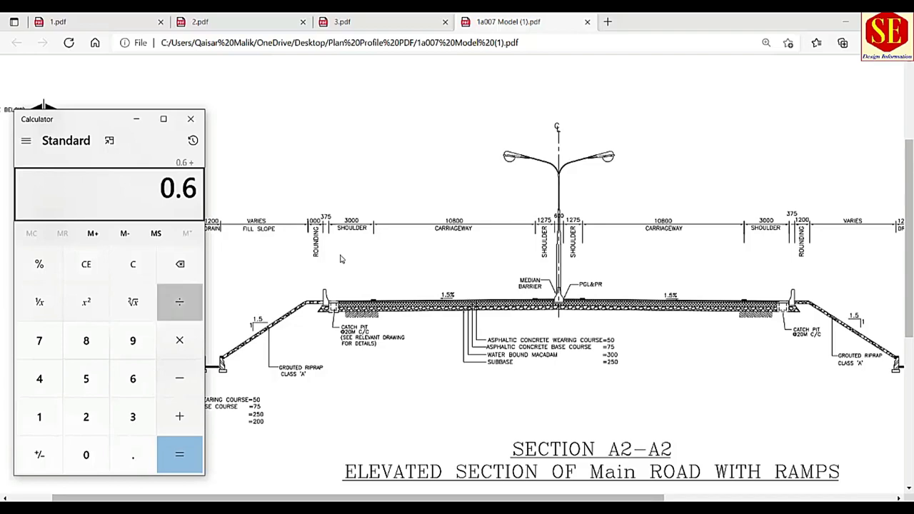
pyautogui.write('2')
pyautogui.press('Return')
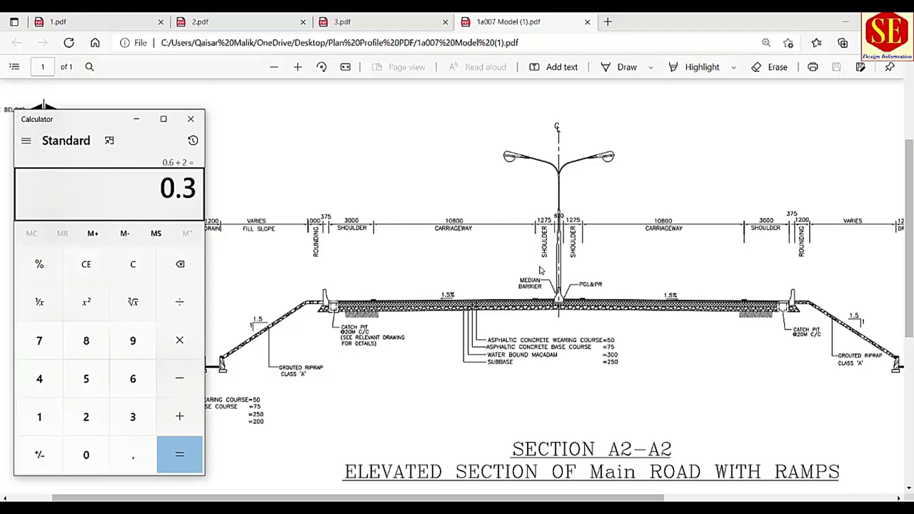
pyautogui.write('+ 1')
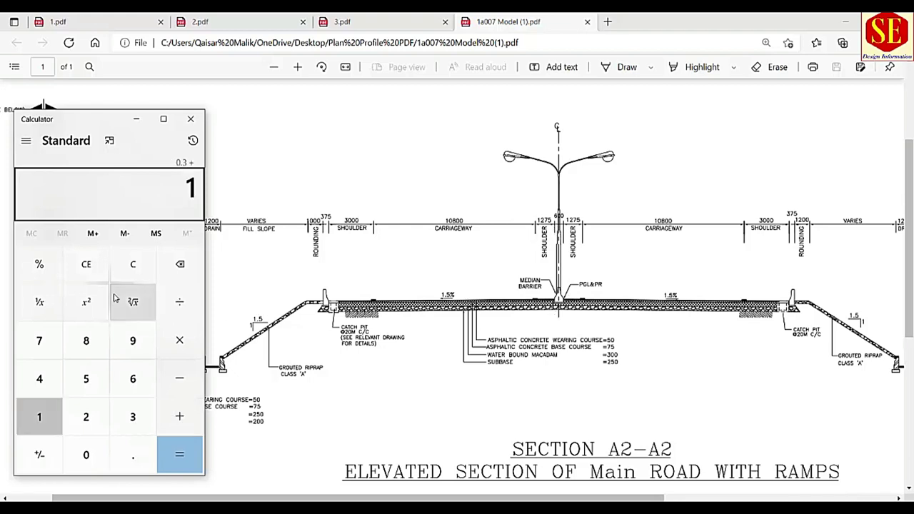
pyautogui.write('.27')
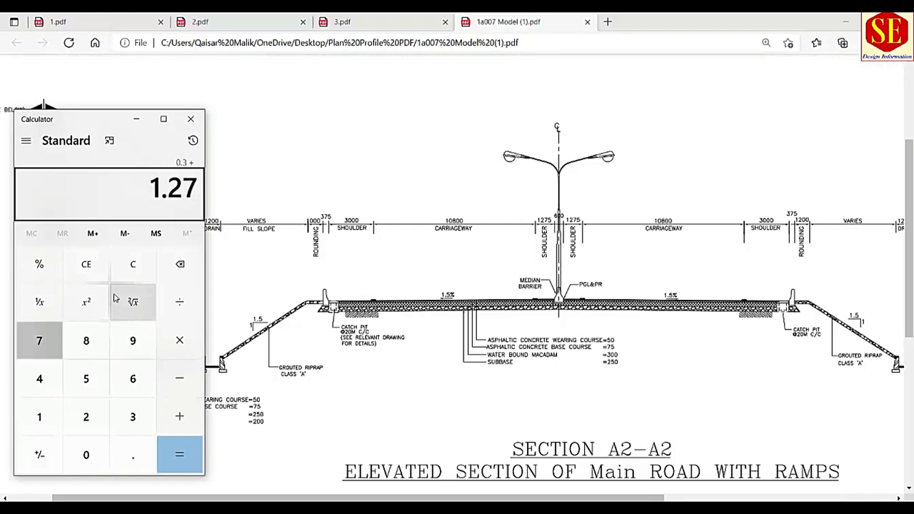
pyautogui.write('5')
pyautogui.press('Return')
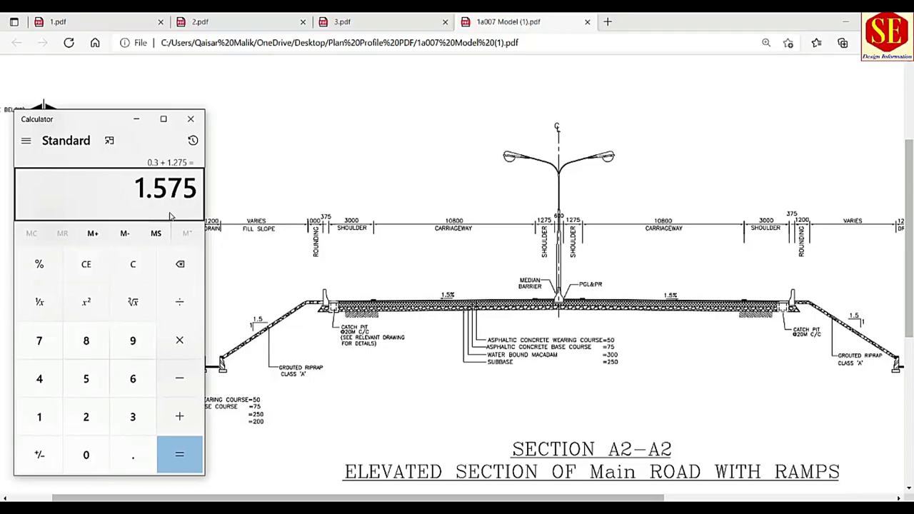
pyautogui.hotkey('alt', 'Tab')
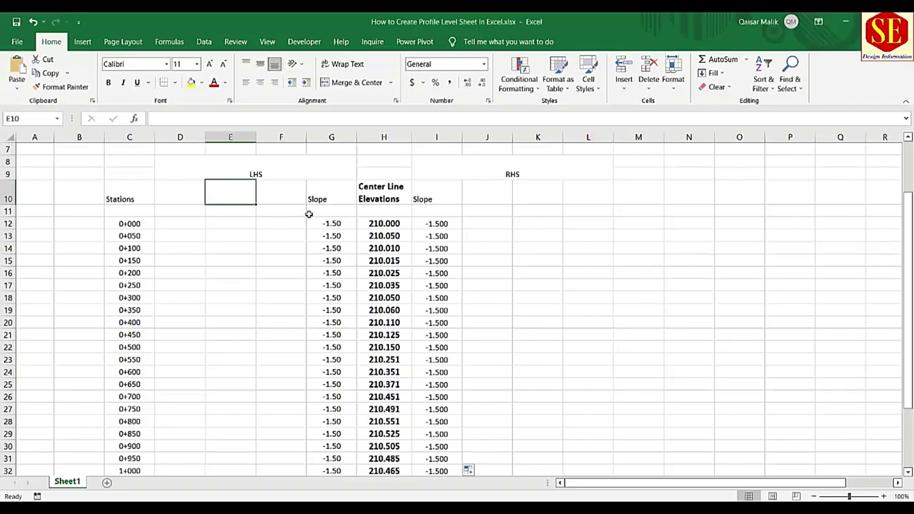
# Enter the 1.575 offset width in header cell F10 and centre it.
pyautogui.press('Right')
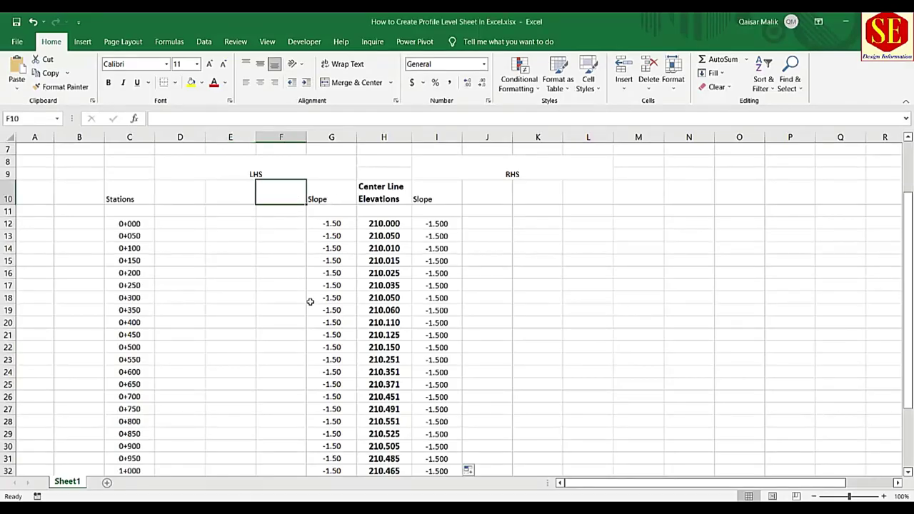
pyautogui.write('1.')
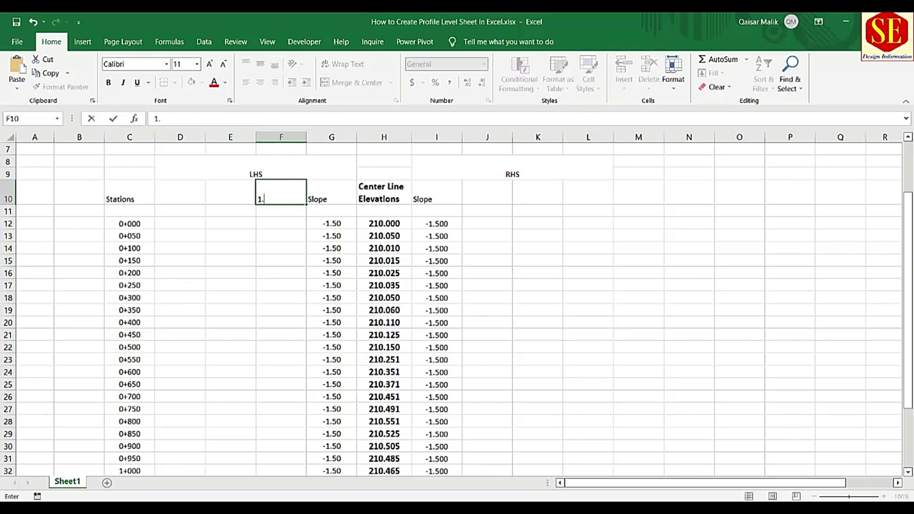
pyautogui.hotkey('alt', 'Tab')
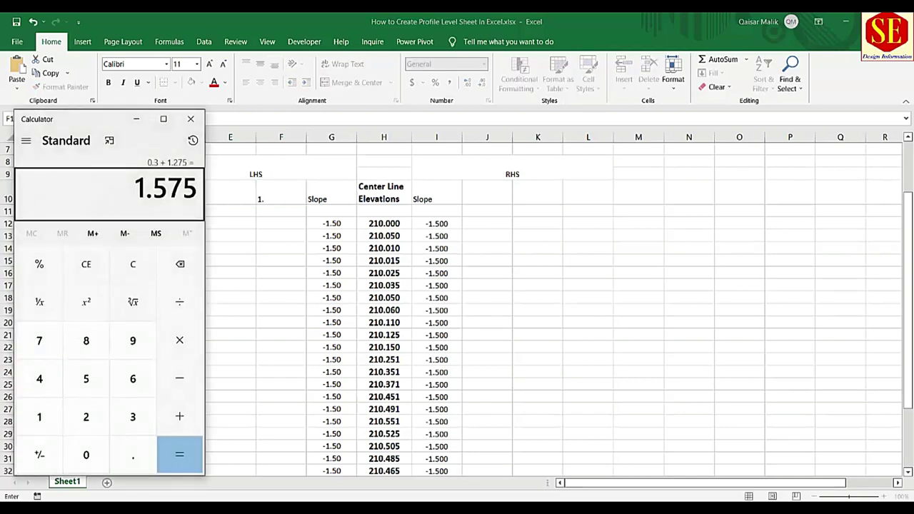
pyautogui.write('575')
pyautogui.press('Escape')
pyautogui.hotkey('alt', 'Tab')
pyautogui.write('57')
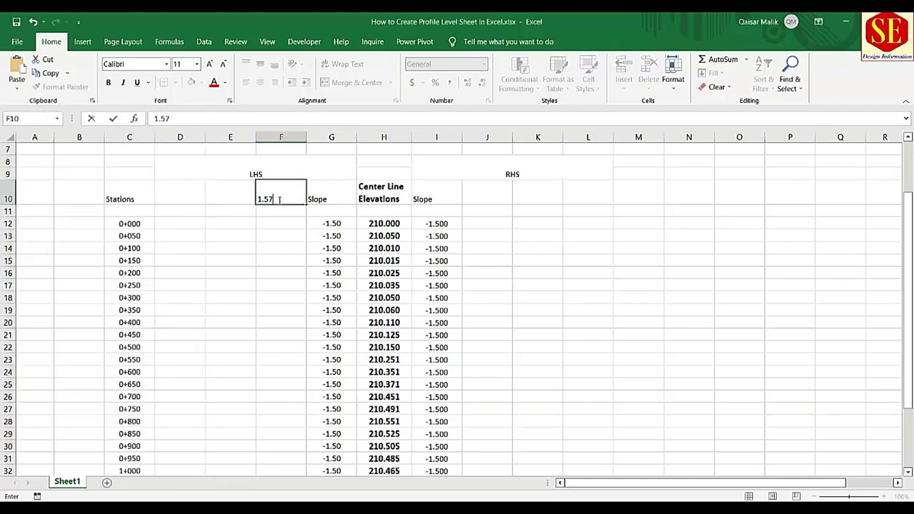
pyautogui.write('5')
pyautogui.press('Return')
pyautogui.click(278, 200)
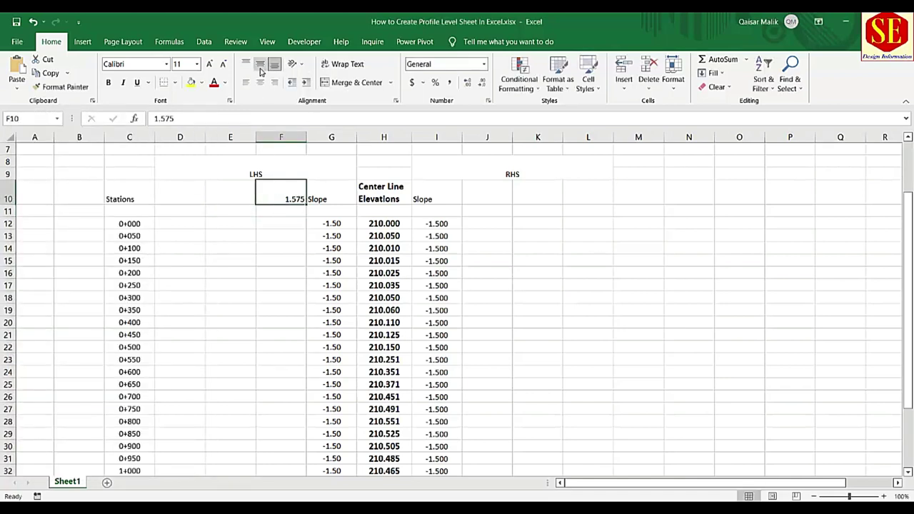
pyautogui.click(260, 82)
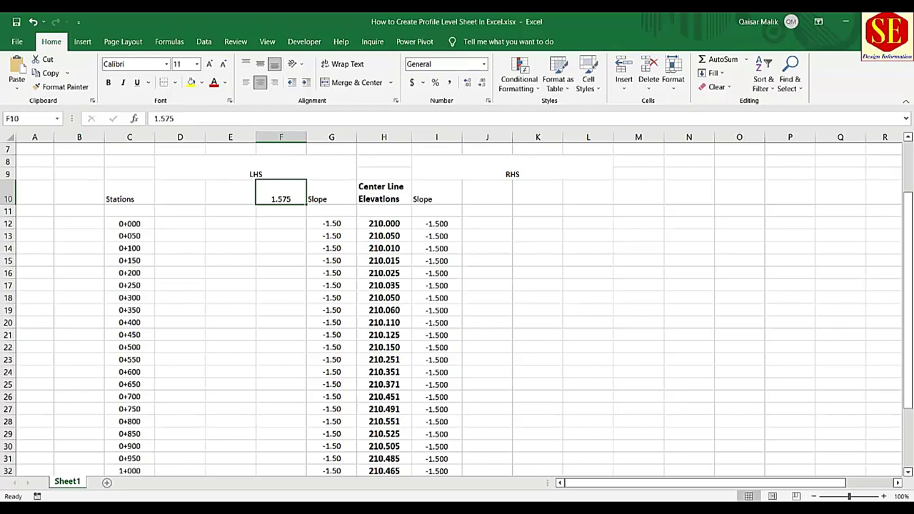
pyautogui.hotkey('alt', 'Tab')
# Append 0.300 ~0.300 to the Center Line Elevations header text in H10.
pyautogui.click(398, 199)
pyautogui.doubleClick(401, 199)
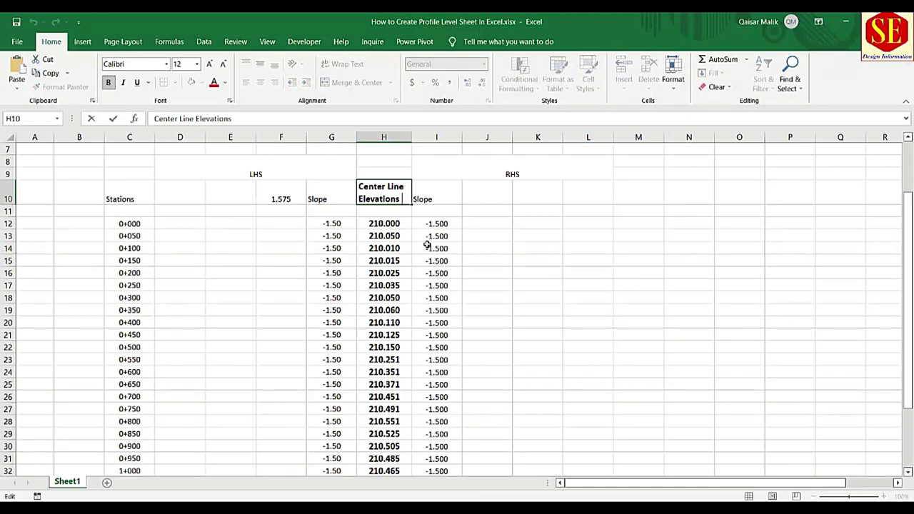
pyautogui.write('0')
pyautogui.write('.')
pyautogui.doubleClick(427, 247)
pyautogui.press('Escape')
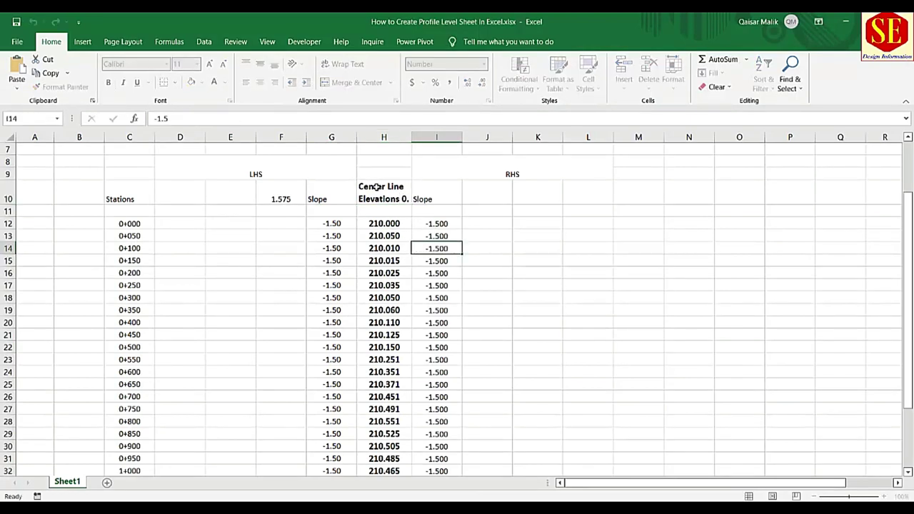
pyautogui.click(386, 193)
pyautogui.moveTo(409, 136); pyautogui.dragTo(448, 136)
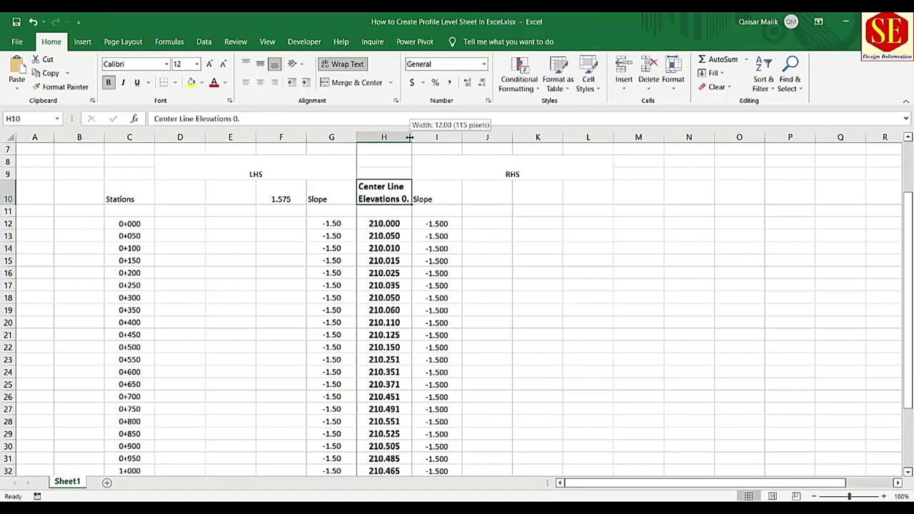
pyautogui.doubleClick(419, 195)
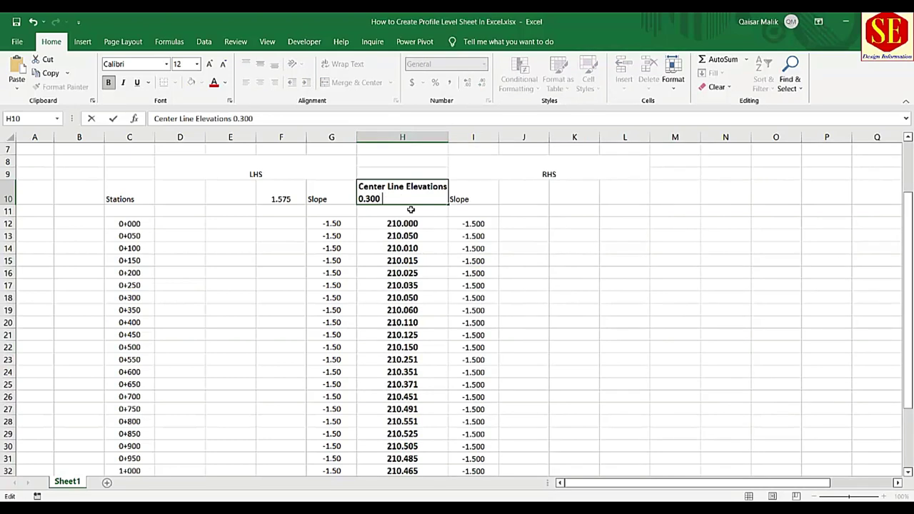
pyautogui.write('0.3')
pyautogui.press('Return')
# Widen column H to fit the header and centre it horizontally and vertically.
pyautogui.click(411, 208)
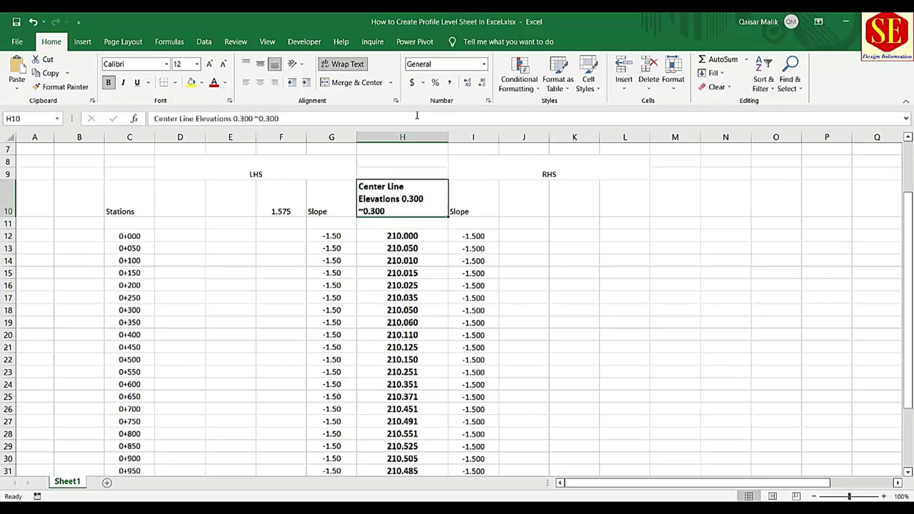
pyautogui.moveTo(448, 137); pyautogui.dragTo(456, 139)
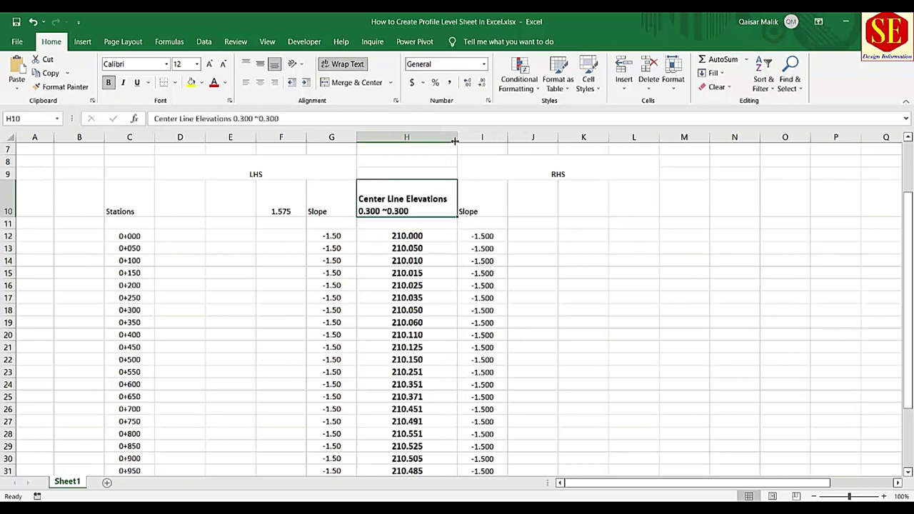
pyautogui.click(535, 269)
pyautogui.click(450, 214)
pyautogui.click(261, 85)
pyautogui.click(260, 63)
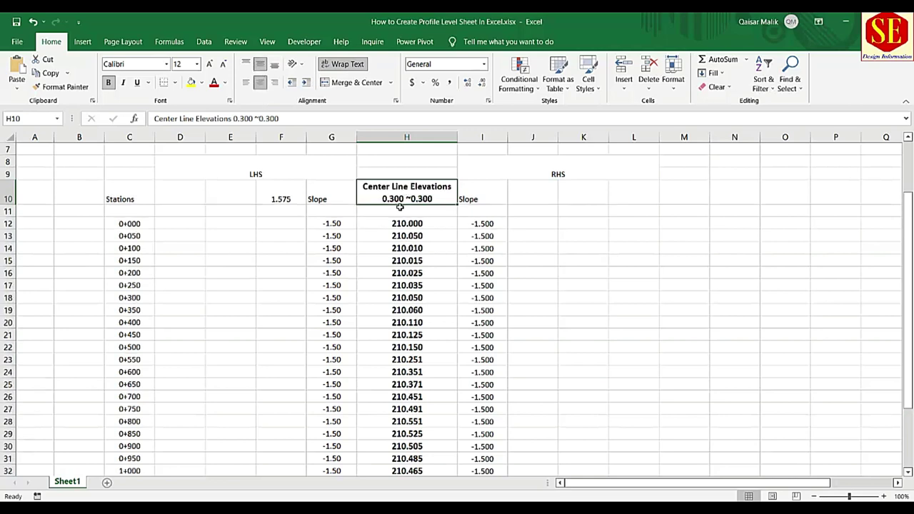
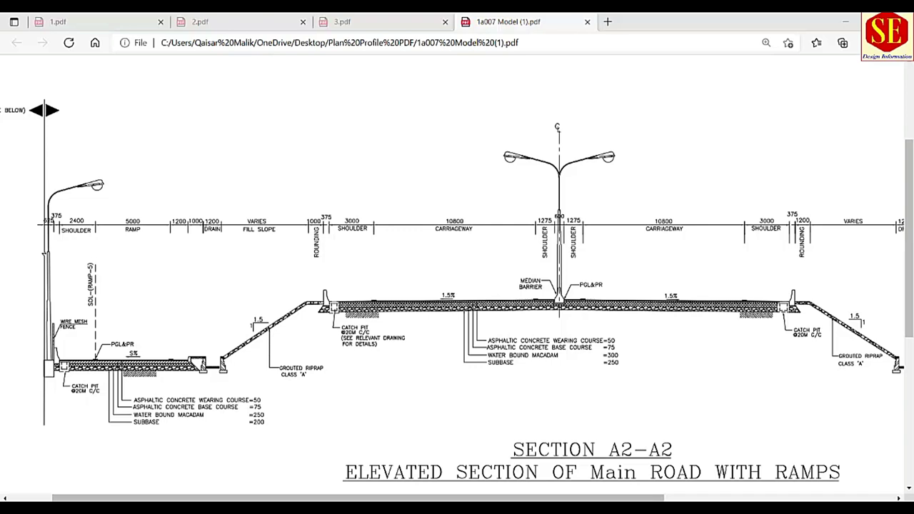
# Replace the 1.575 in F10 with 1.275, and enter 1.275 in J10.
pyautogui.click(442, 482)
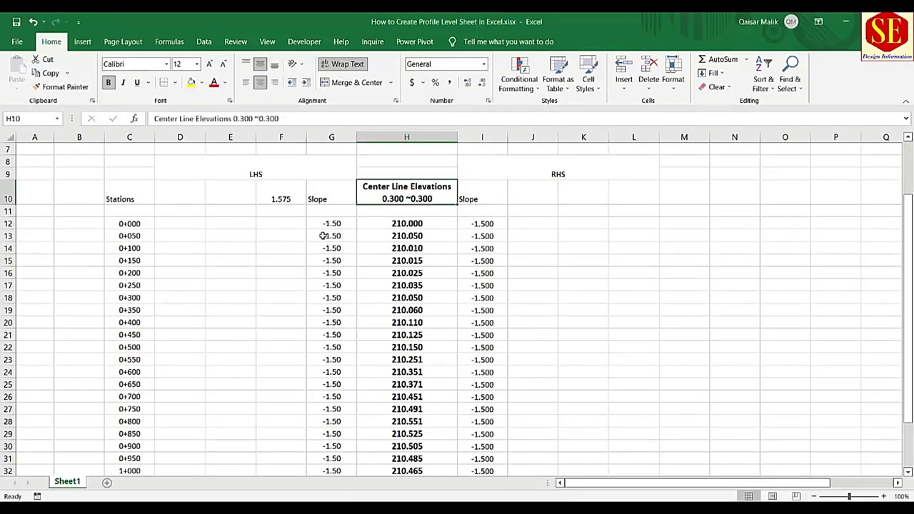
pyautogui.click(281, 197)
pyautogui.write('1.2')
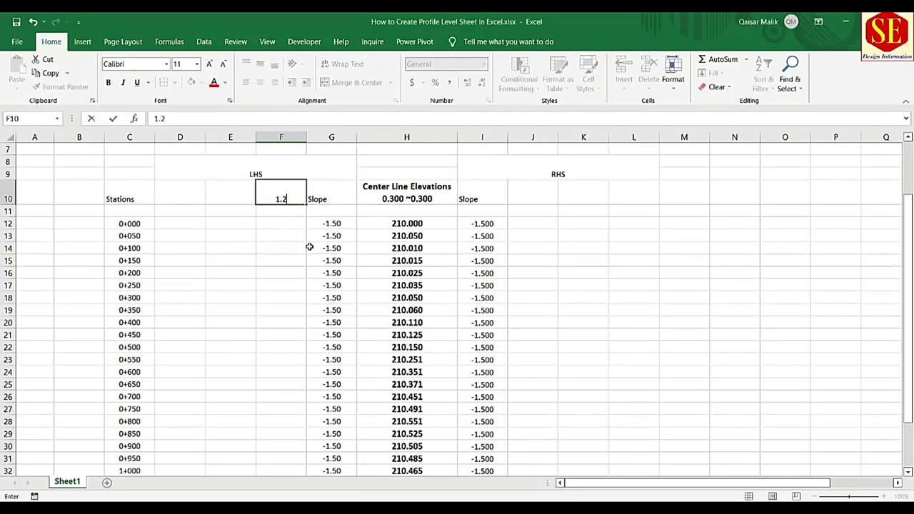
pyautogui.write('75')
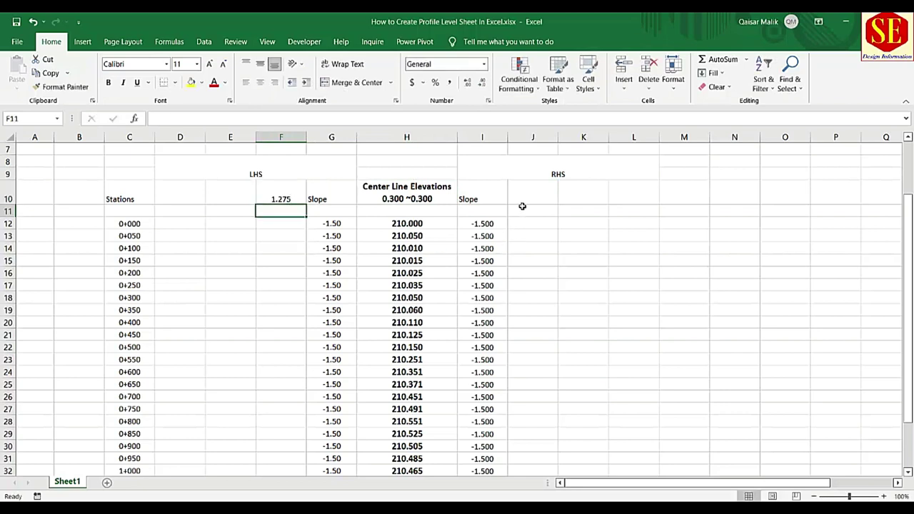
pyautogui.click(525, 196)
pyautogui.write('1.275')
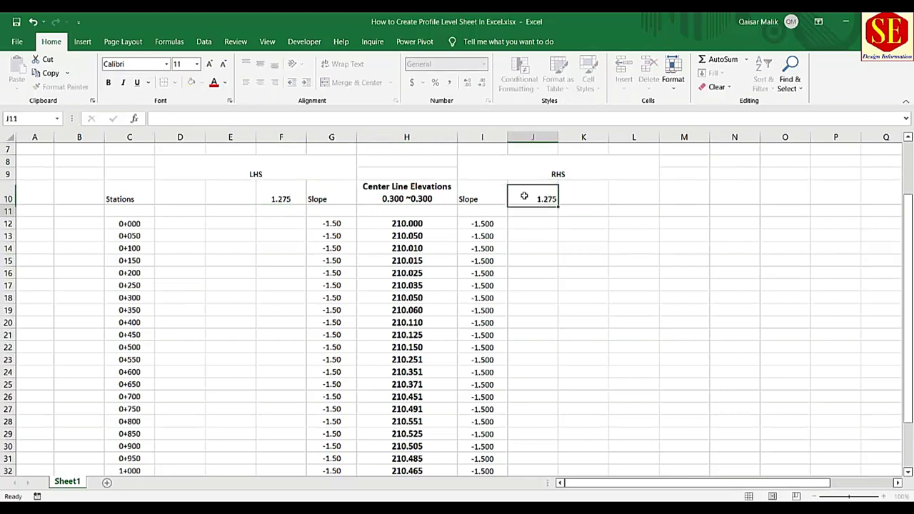
pyautogui.press('Return')
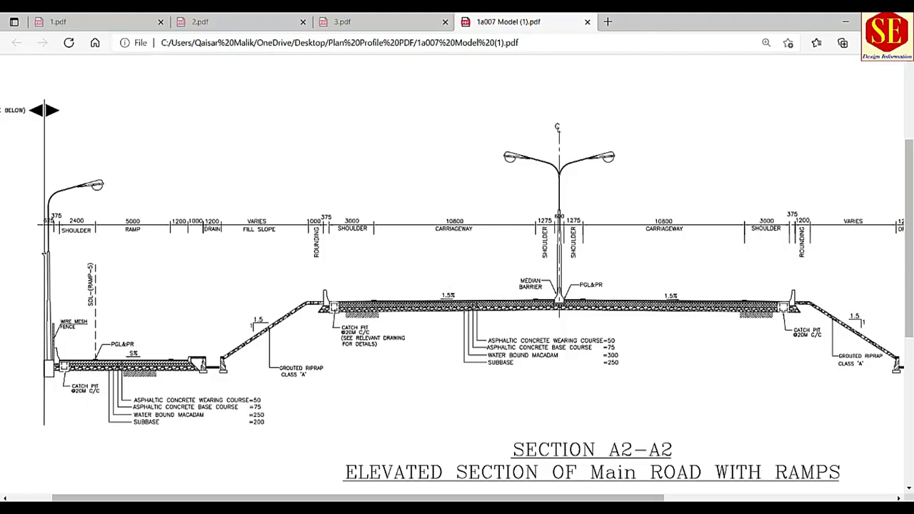
# In Calculator, compute 1.275 + 10.8 = 12.075 for the next offset.
pyautogui.press('XF86Calculator')
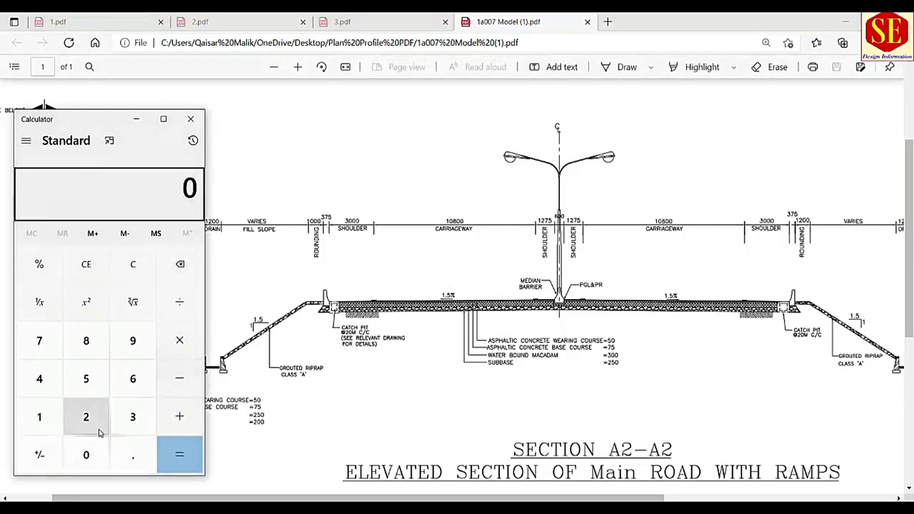
pyautogui.moveTo(457, 72)
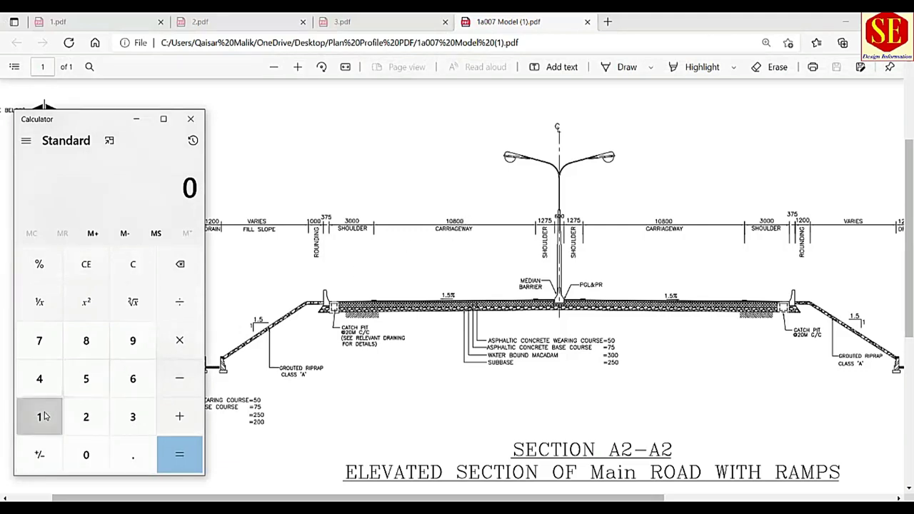
pyautogui.click(40, 417)
pyautogui.click(133, 455)
pyautogui.click(87, 417)
pyautogui.click(39, 340)
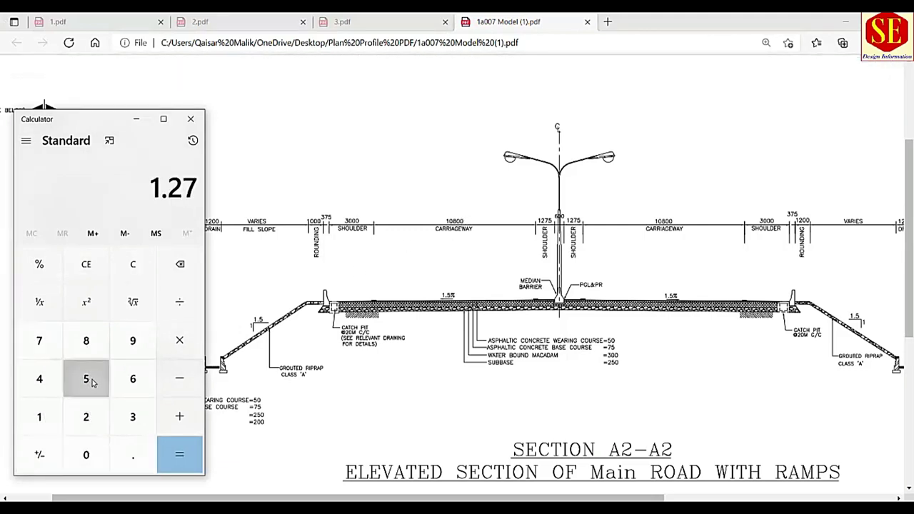
pyautogui.click(86, 378)
pyautogui.click(182, 419)
pyautogui.click(39, 417)
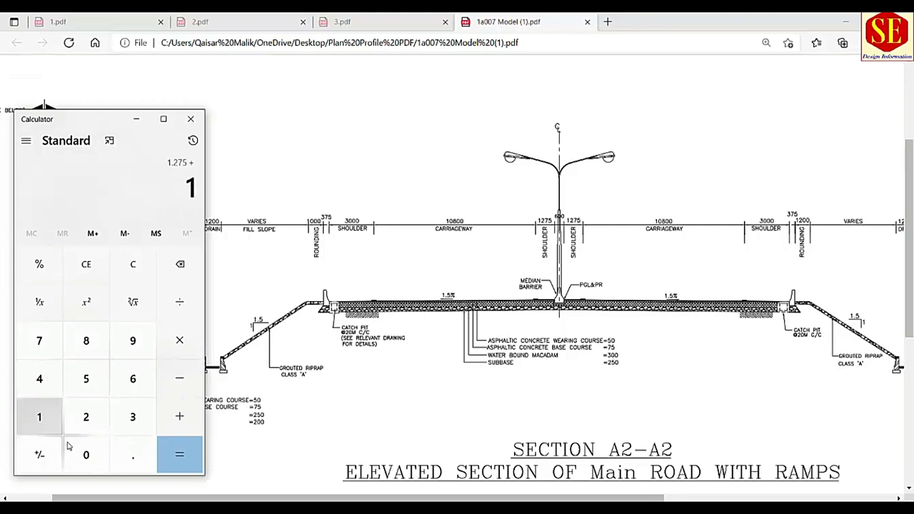
pyautogui.click(86, 455)
pyautogui.click(133, 455)
pyautogui.click(74, 355)
pyautogui.click(175, 451)
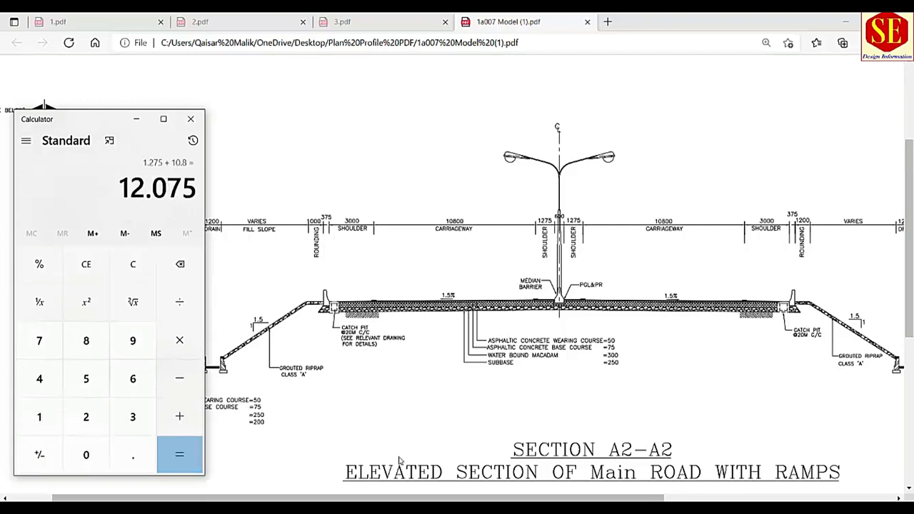
pyautogui.moveTo(444, 500)
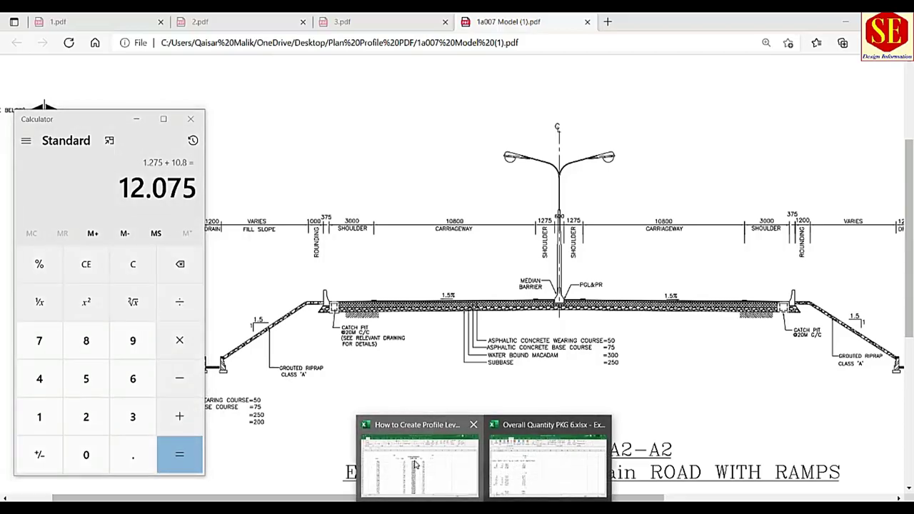
pyautogui.click(428, 464)
# Enter 12.075 in E10 and K10, then recheck both values.
pyautogui.click(244, 192)
pyautogui.write('12.075')
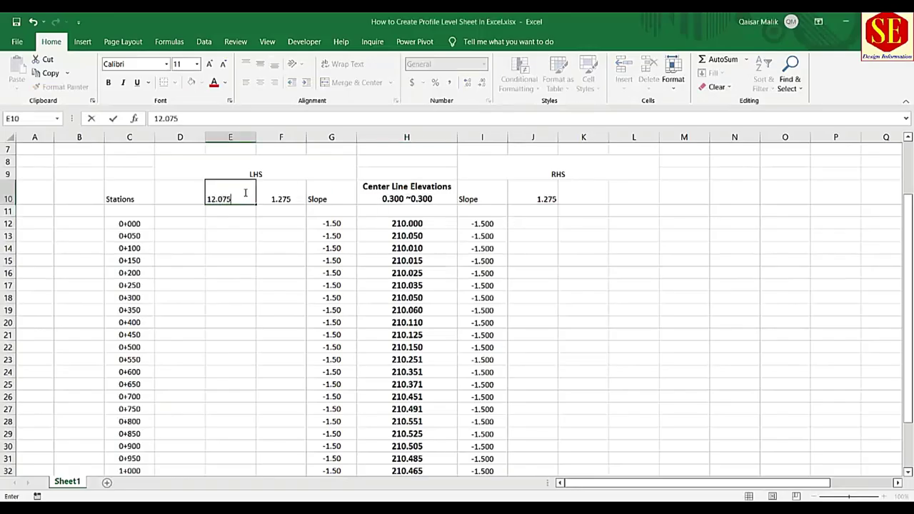
pyautogui.press('Return')
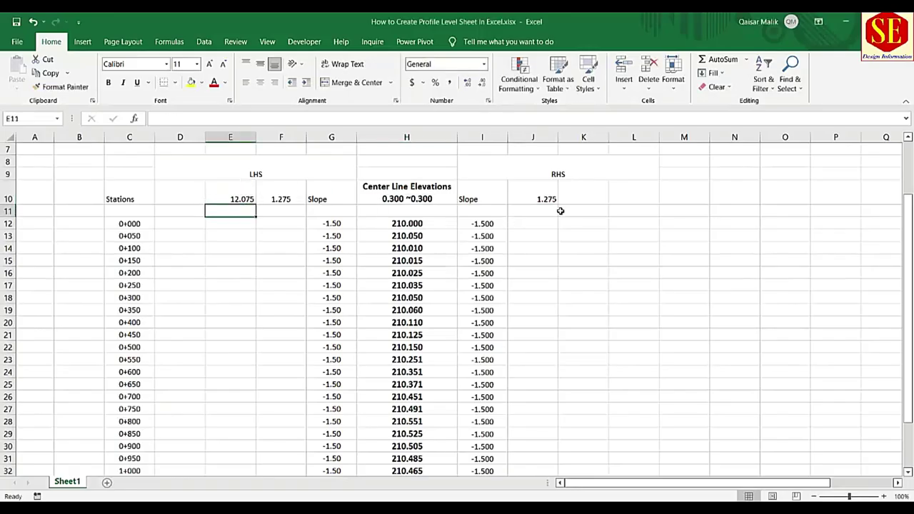
pyautogui.click(597, 193)
pyautogui.write('12.075')
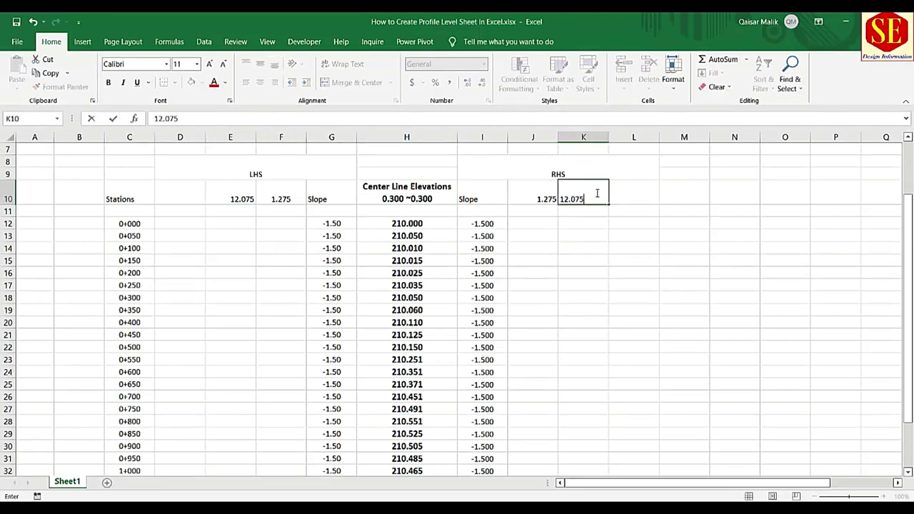
pyautogui.press('Return')
pyautogui.click(597, 196)
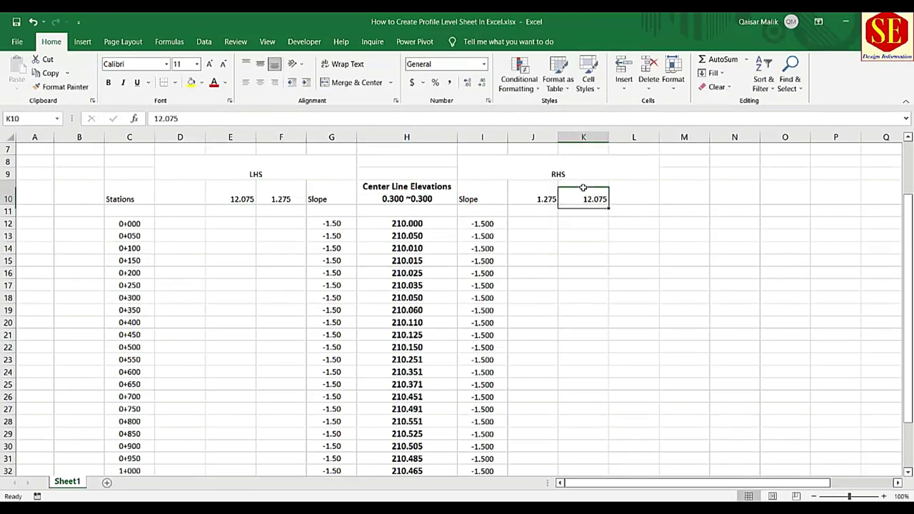
pyautogui.click(241, 194)
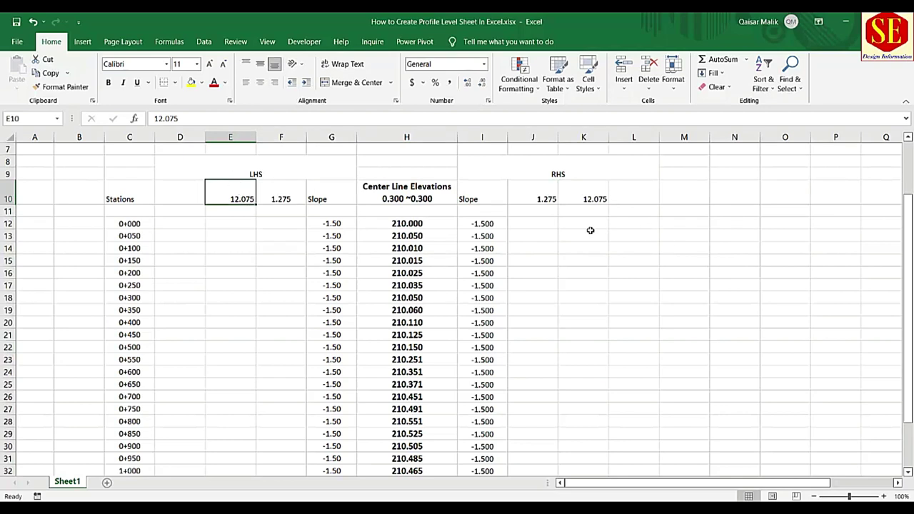
pyautogui.click(589, 198)
pyautogui.click(242, 202)
pyautogui.click(476, 500)
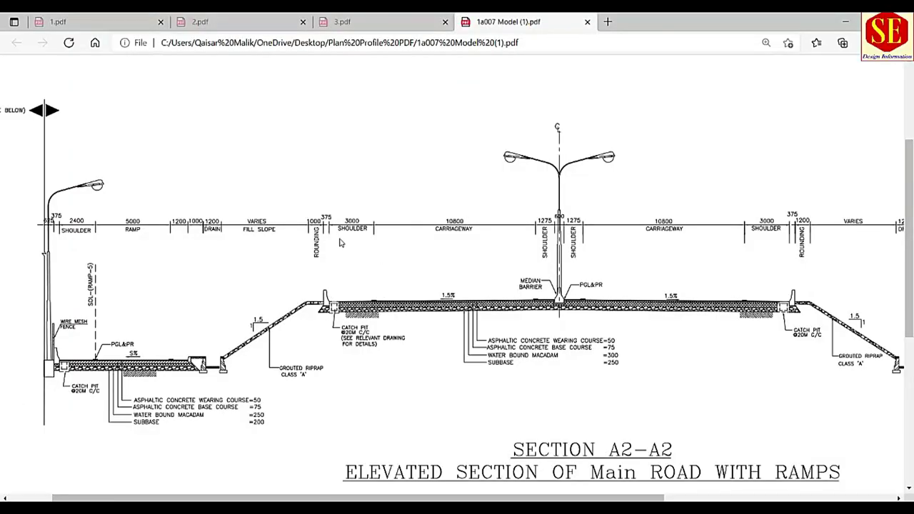
# In Calculator, add 3 to 12.075 to get 15.075.
pyautogui.click(500, 504)
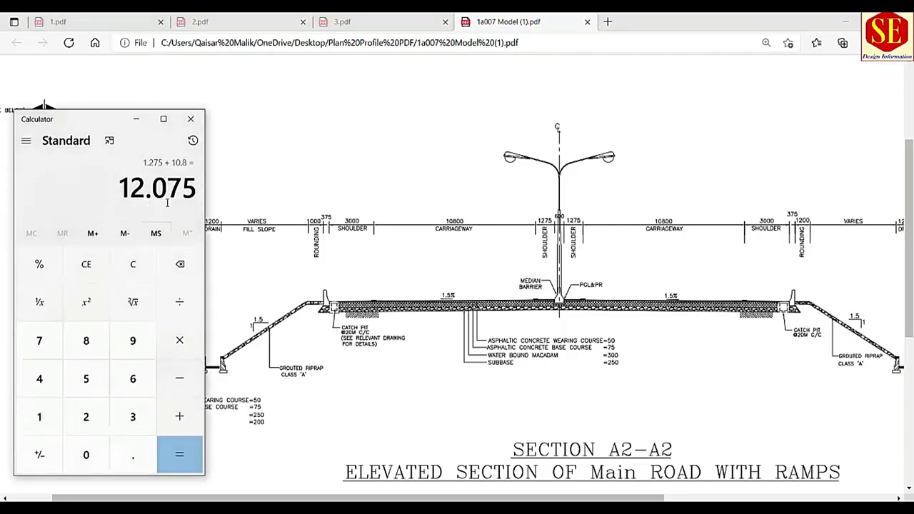
pyautogui.click(180, 416)
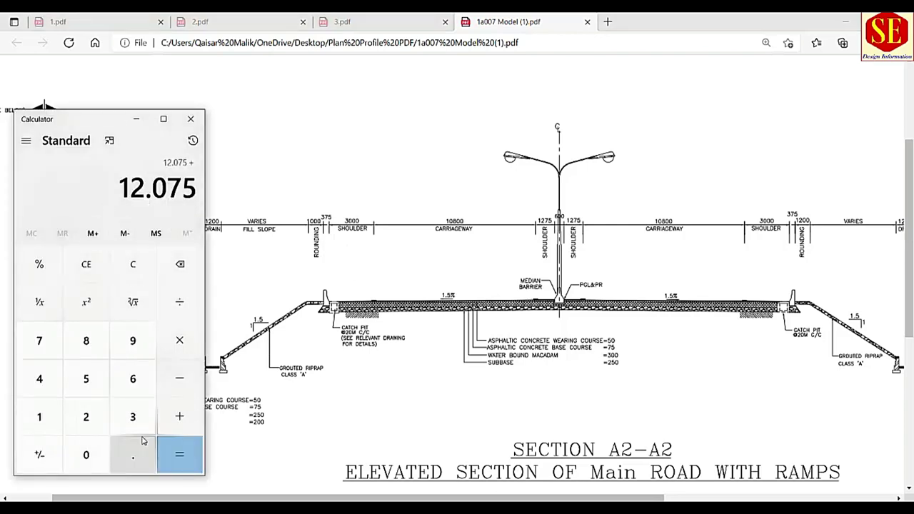
pyautogui.click(137, 425)
pyautogui.click(168, 451)
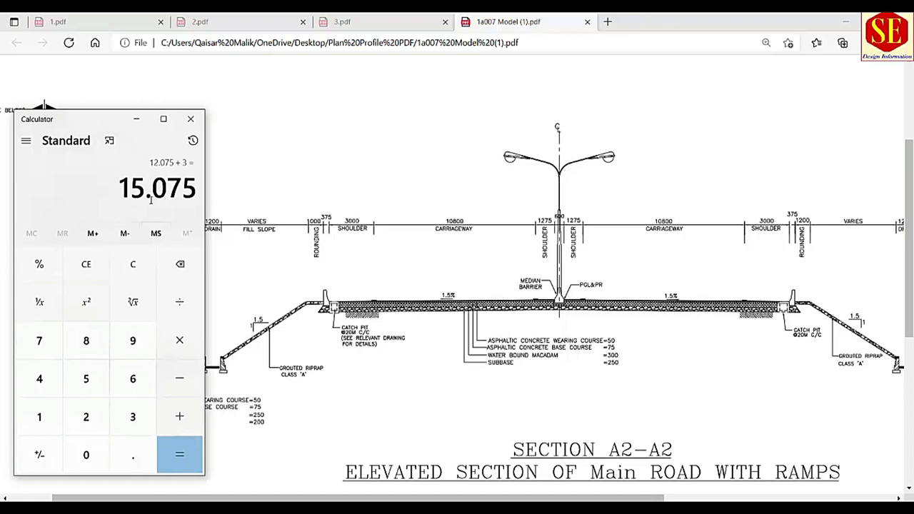
pyautogui.moveTo(126, 188); pyautogui.dragTo(183, 188)
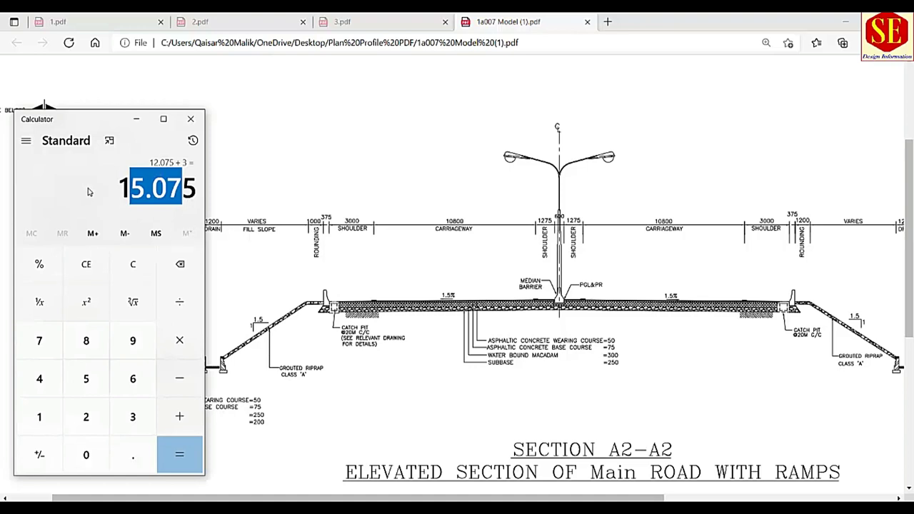
pyautogui.click(158, 187)
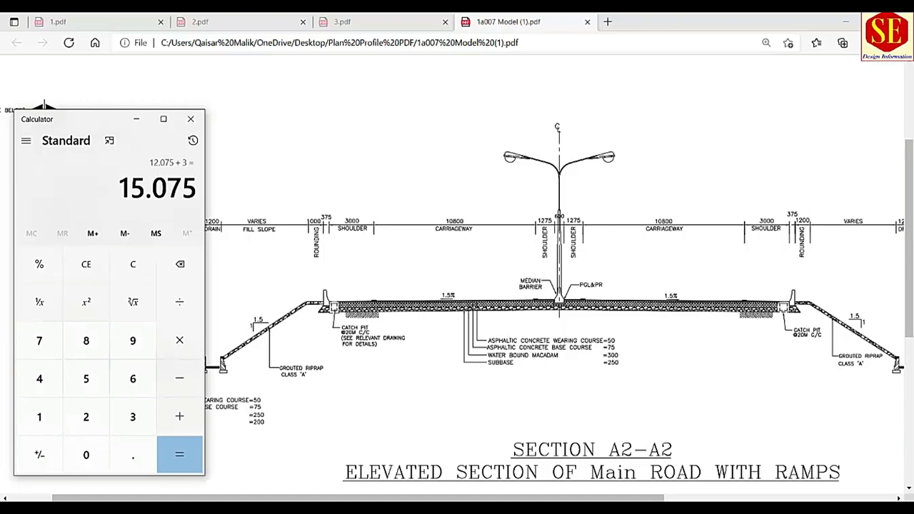
# Enter 15.075 as the outer offset in D10 and L10.
pyautogui.click(484, 509)
pyautogui.click(439, 475)
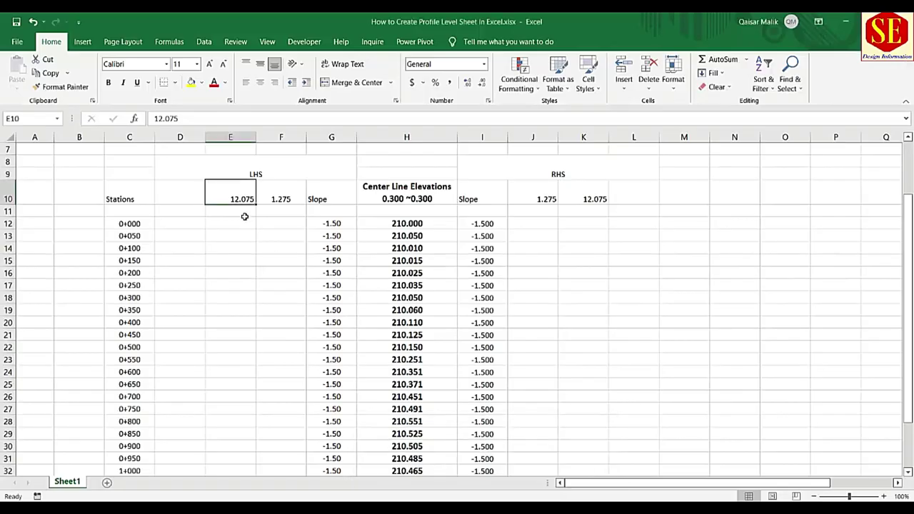
pyautogui.click(180, 190)
pyautogui.write('15.07')
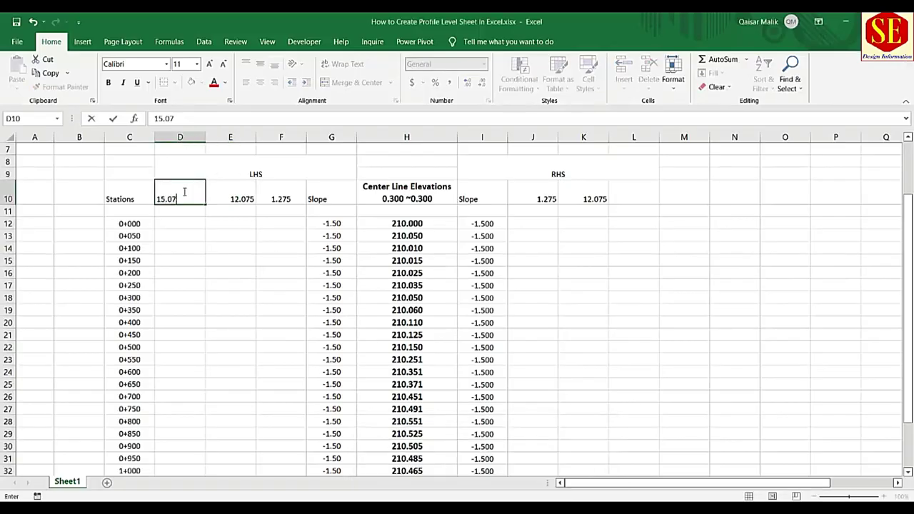
pyautogui.write('5')
pyautogui.press('Return')
pyautogui.click(620, 189)
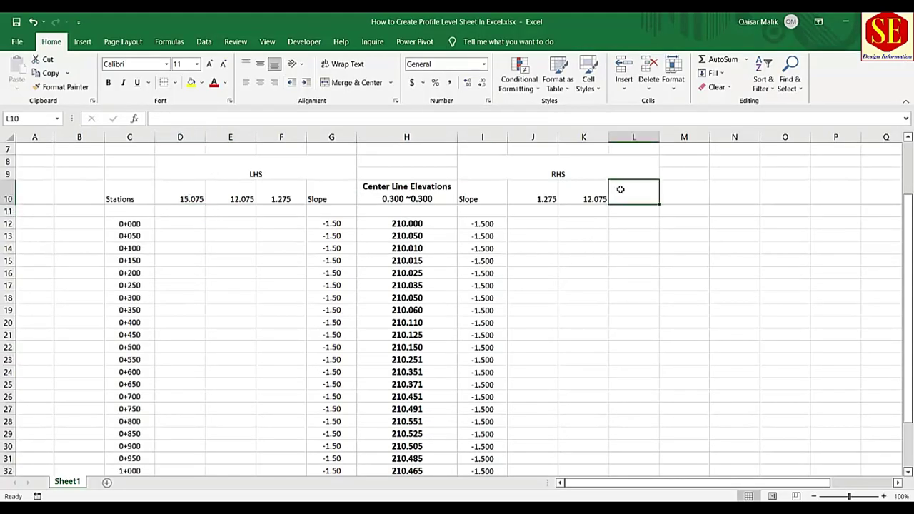
pyautogui.write('15.075')
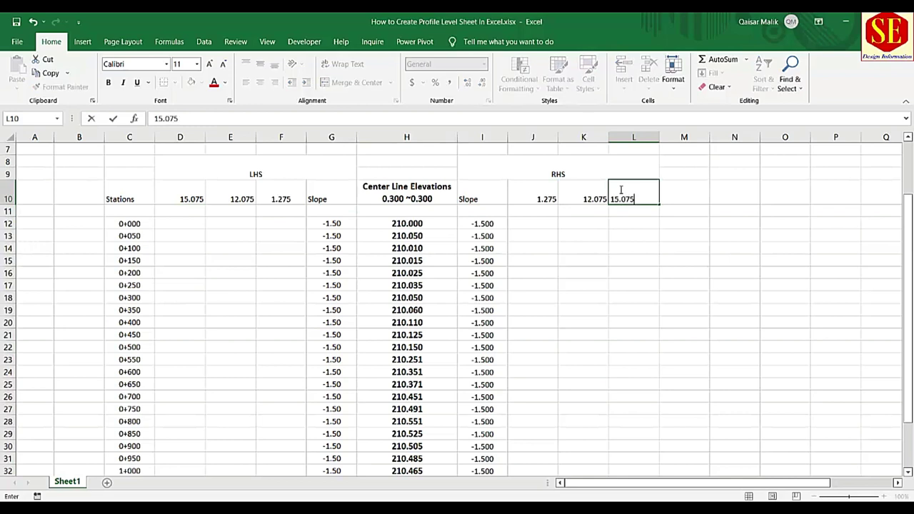
pyautogui.press('Return')
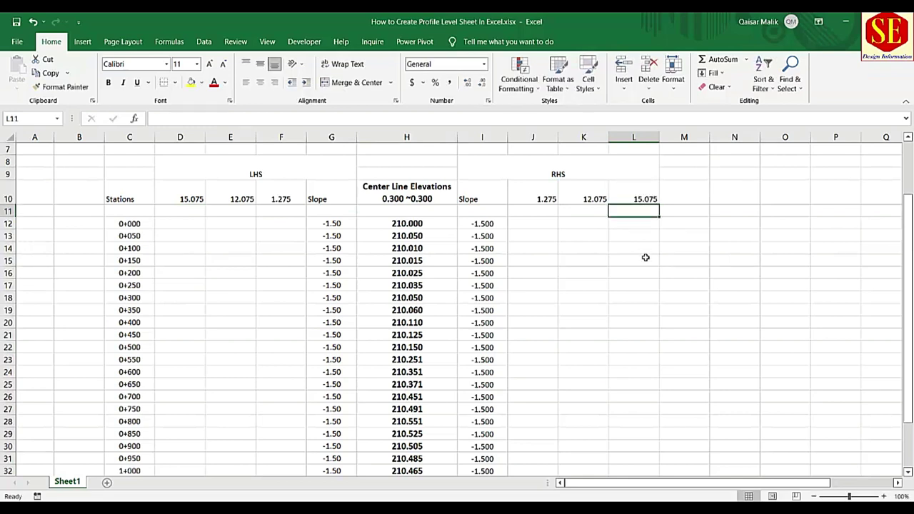
# Make the LHS header values D10:G10 bold, size 12 and middle-aligned.
pyautogui.click(646, 259)
pyautogui.moveTo(182, 195); pyautogui.dragTo(323, 197)
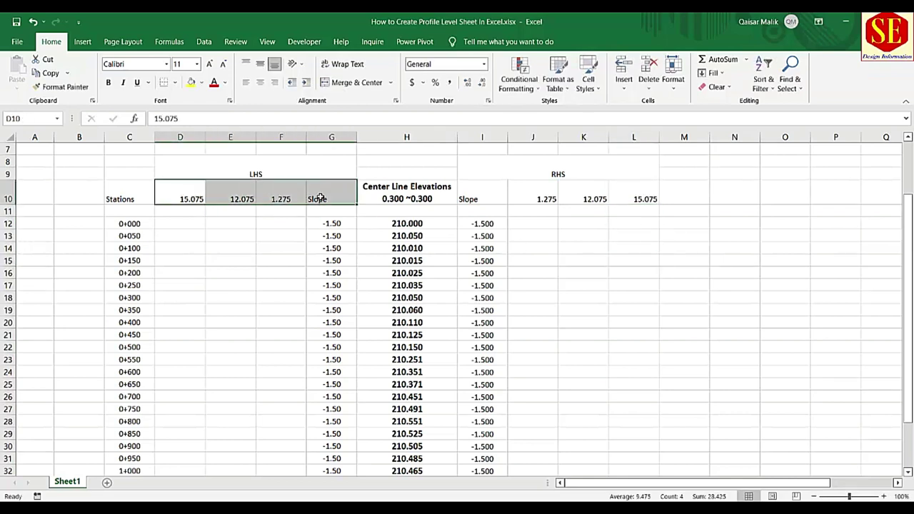
pyautogui.click(260, 66)
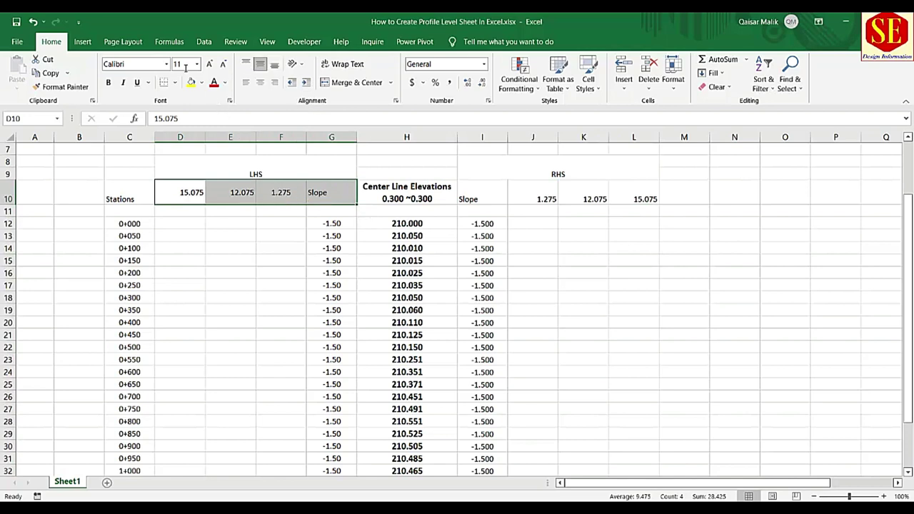
pyautogui.click(107, 82)
pyautogui.click(209, 63)
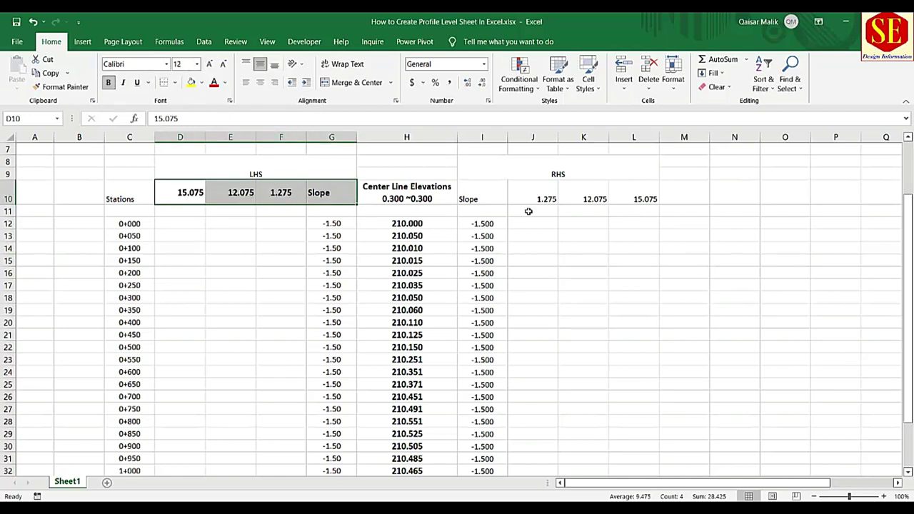
# Make the RHS header values in row 10 bold, size 12, middle-aligned and centred.
pyautogui.moveTo(500, 199); pyautogui.dragTo(646, 199)
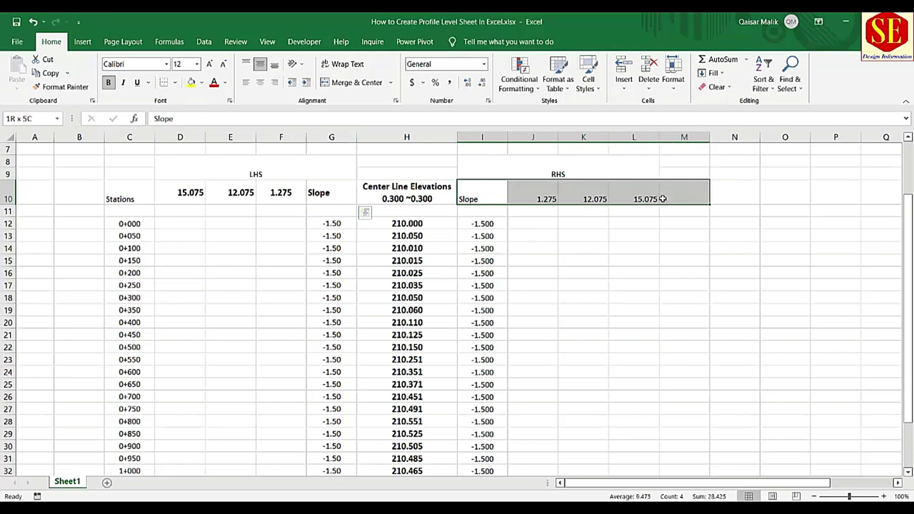
pyautogui.click(208, 63)
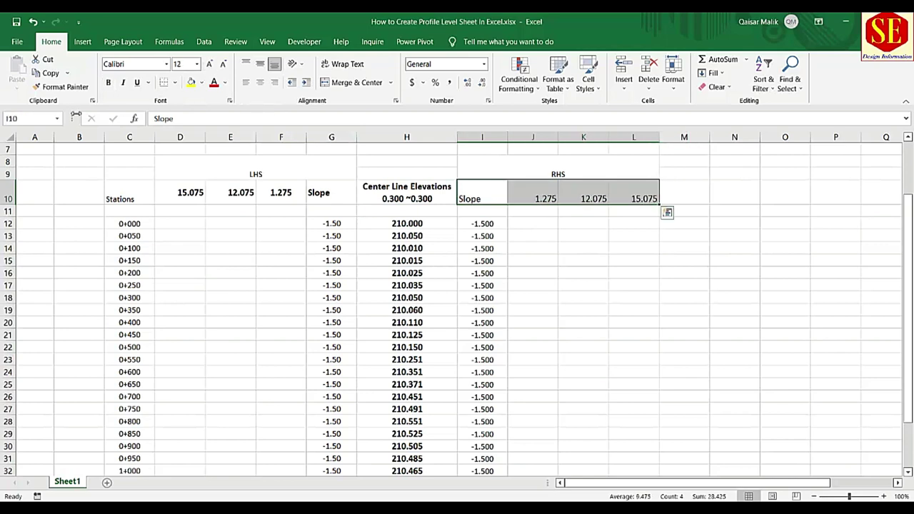
pyautogui.click(108, 82)
pyautogui.click(260, 64)
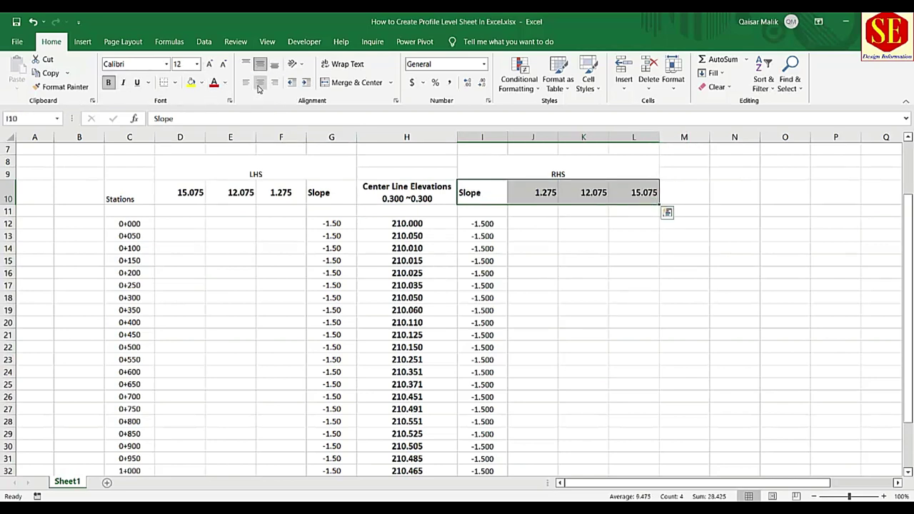
pyautogui.click(260, 82)
pyautogui.moveTo(532, 222); pyautogui.dragTo(621, 223)
pyautogui.click(573, 245)
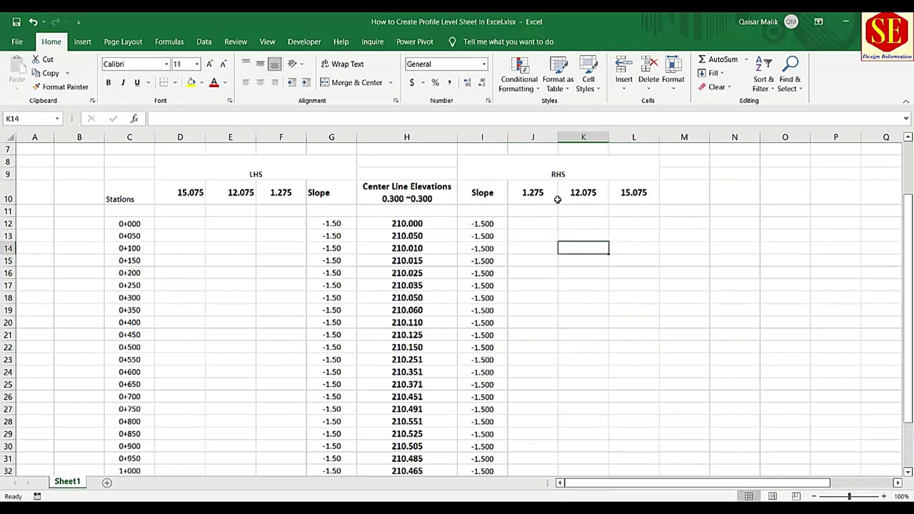
pyautogui.click(542, 199)
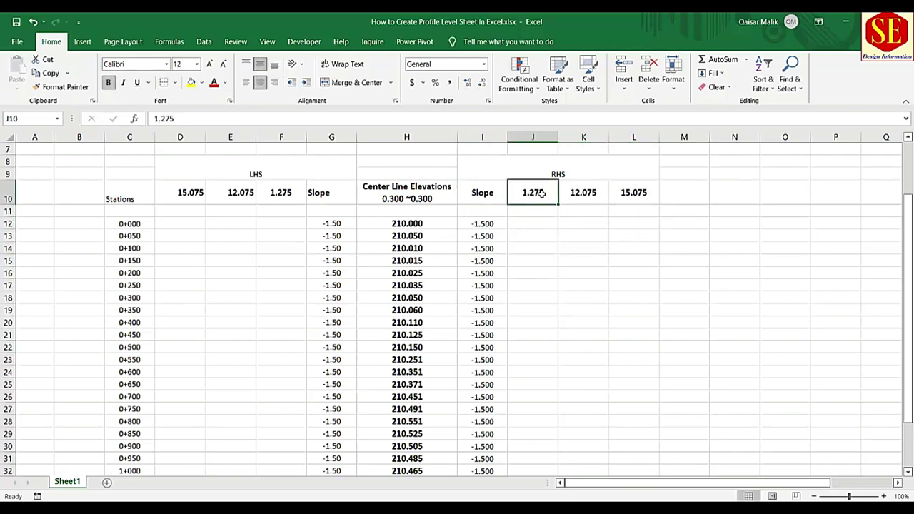
pyautogui.click(578, 200)
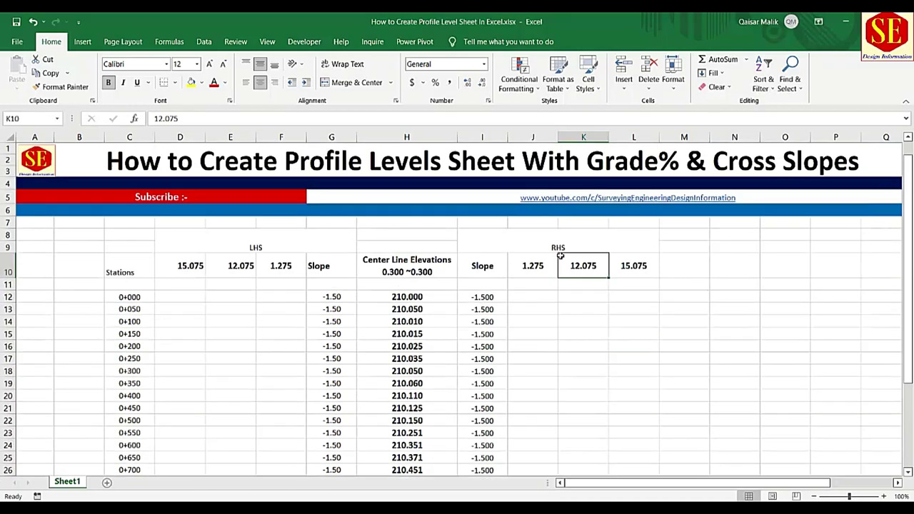
pyautogui.scroll(2, 771, 259)
pyautogui.click(583, 139)
pyautogui.rightClick(582, 138)
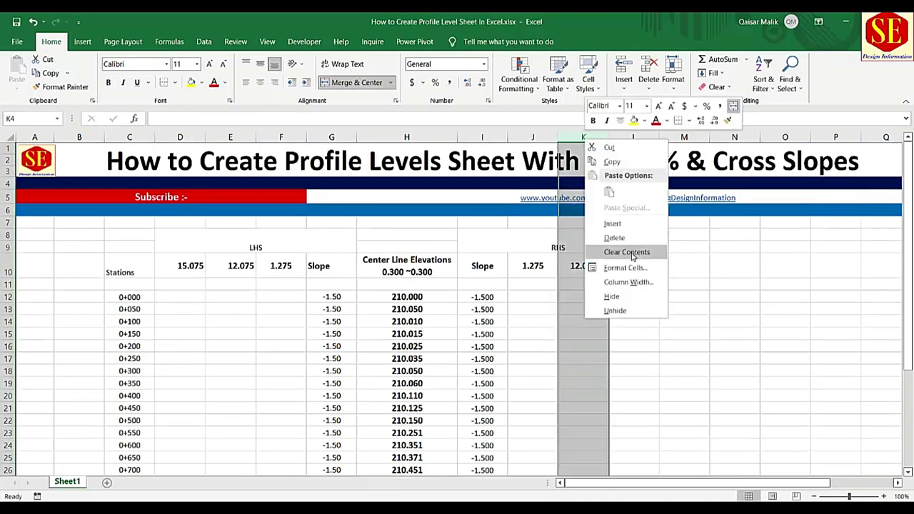
pyautogui.click(604, 222)
pyautogui.click(536, 264)
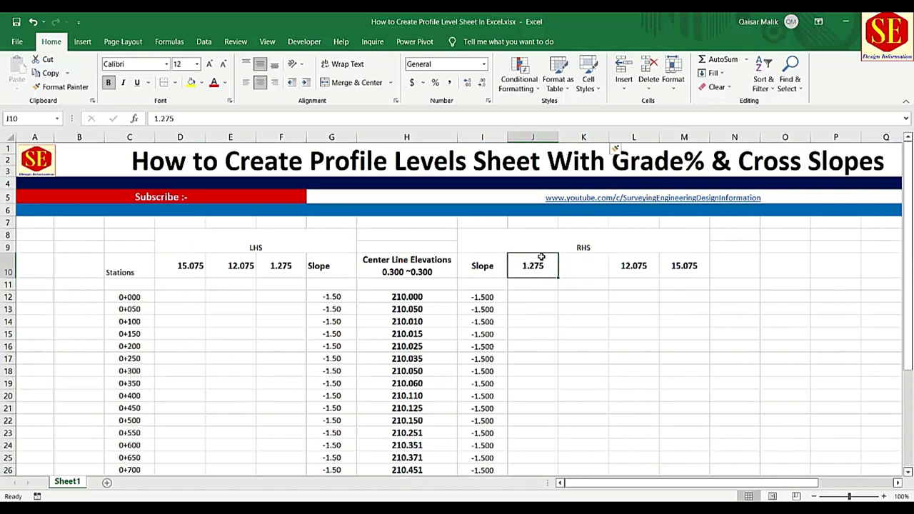
pyautogui.click(582, 268)
pyautogui.write('5.')
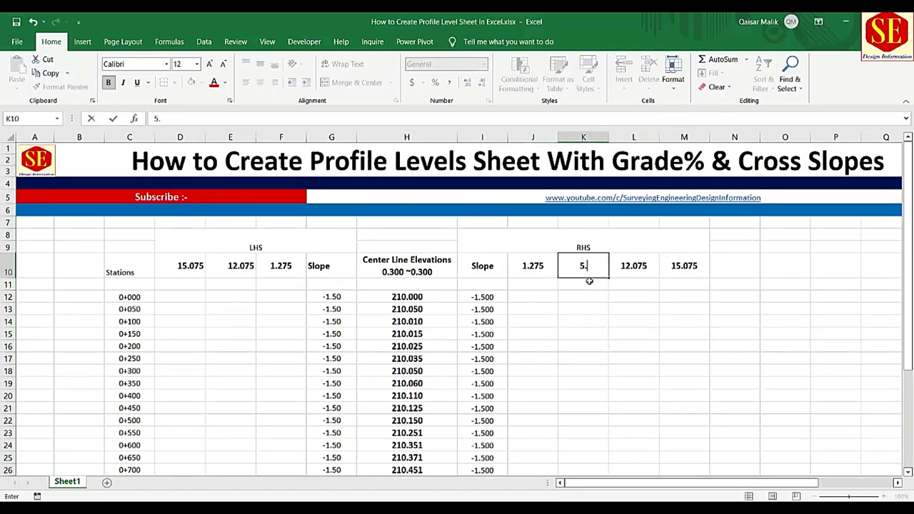
pyautogui.write('000')
pyautogui.press('Return')
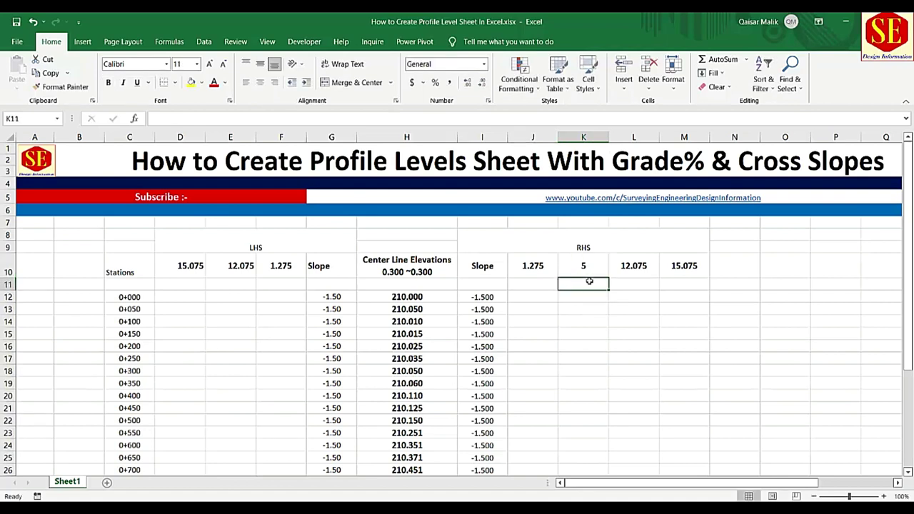
pyautogui.rightClick(634, 137)
pyautogui.click(667, 223)
pyautogui.click(623, 263)
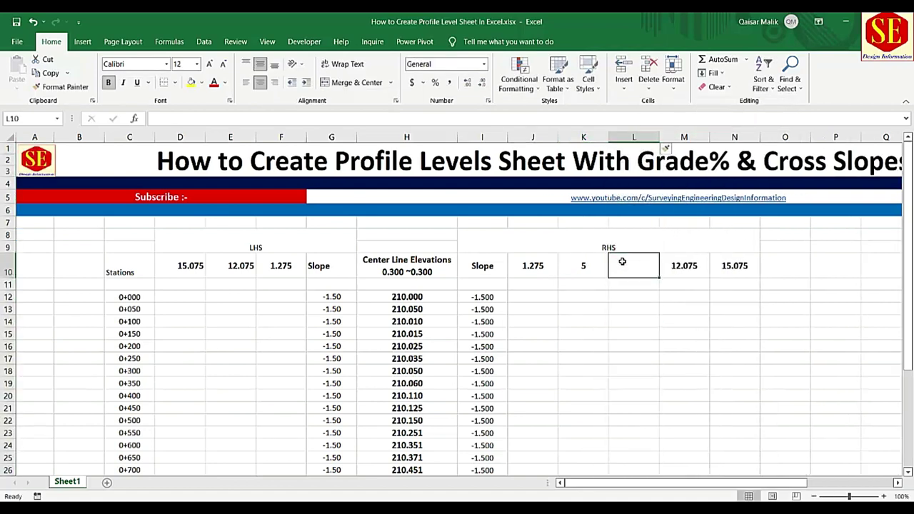
pyautogui.write('7.5')
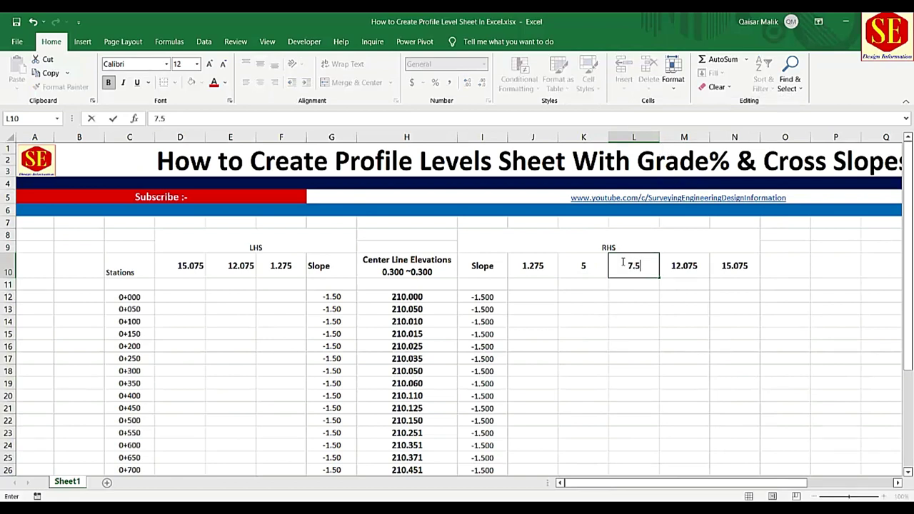
pyautogui.press('Return')
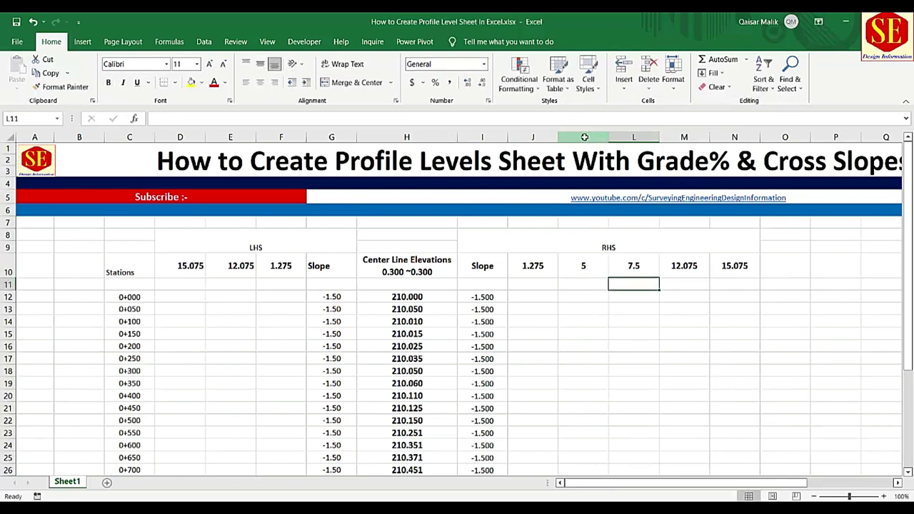
pyautogui.moveTo(583, 136); pyautogui.dragTo(634, 136)
pyautogui.rightClick(633, 139)
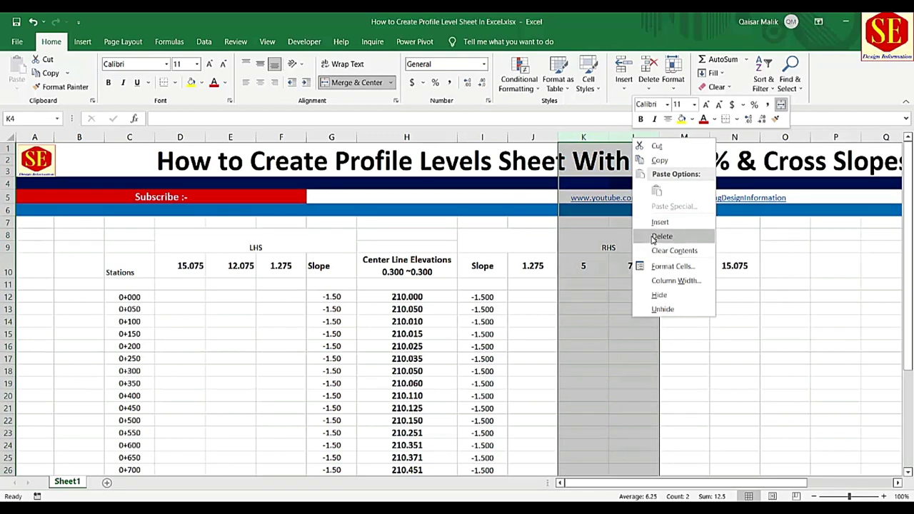
pyautogui.click(661, 236)
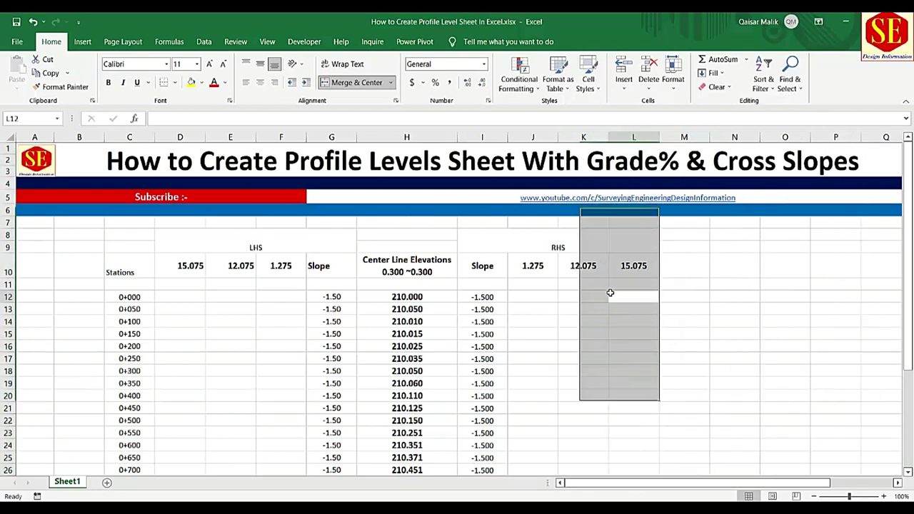
pyautogui.click(611, 296)
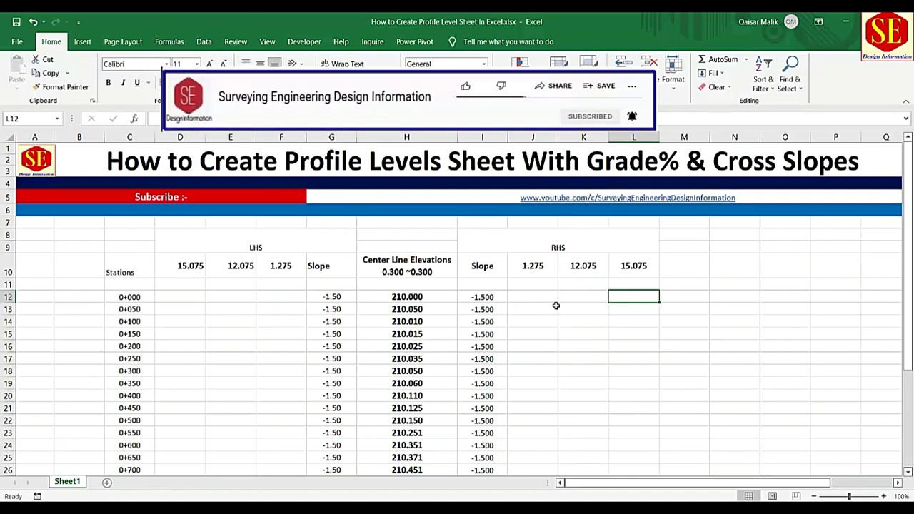
pyautogui.scroll(-1, 523, 334)
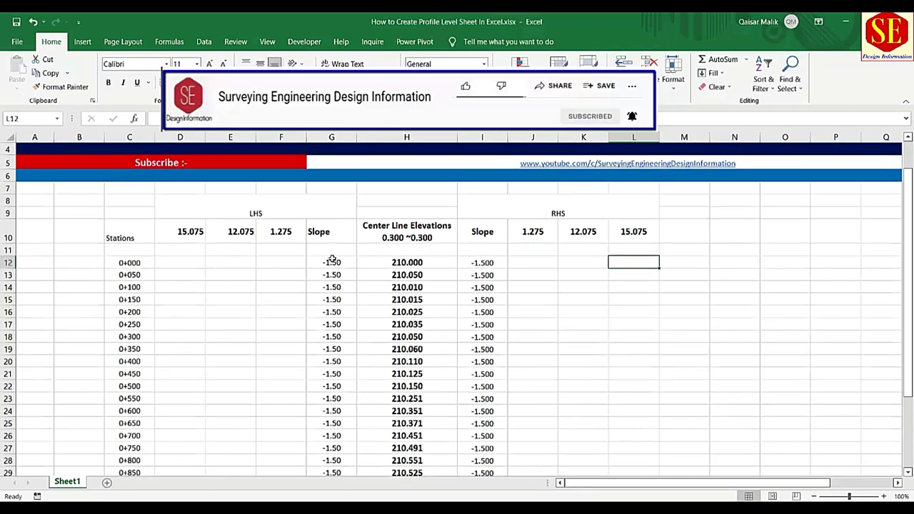
# Set the column width of LHS columns D through F to 25.
pyautogui.click(291, 262)
pyautogui.click(416, 262)
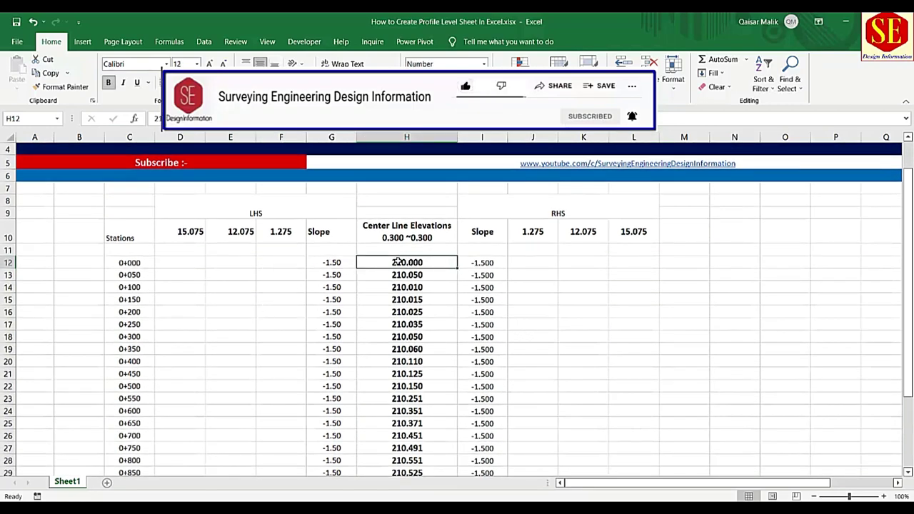
pyautogui.click(282, 263)
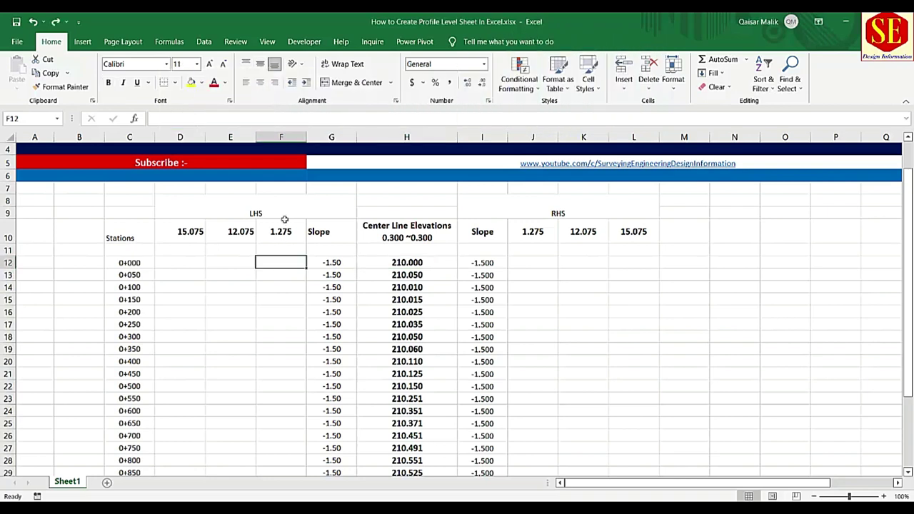
pyautogui.moveTo(287, 141); pyautogui.dragTo(188, 134)
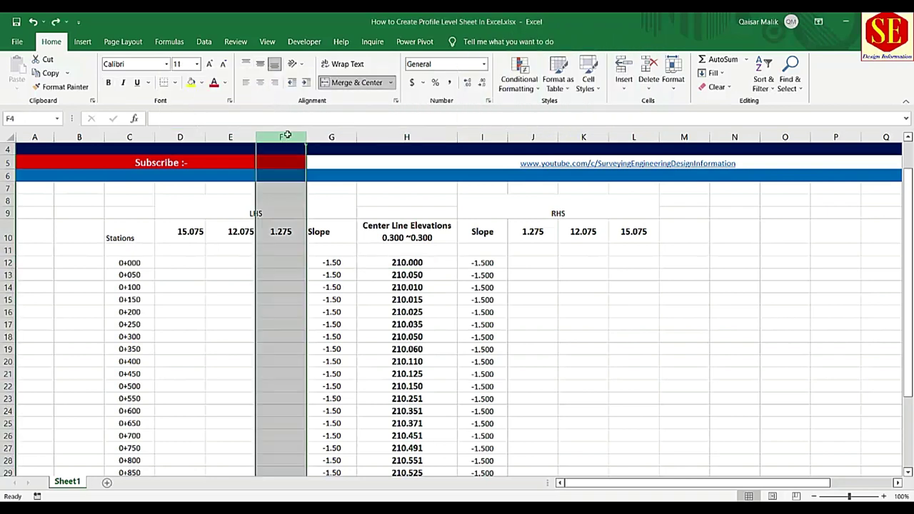
pyautogui.rightClick(188, 134)
pyautogui.click(251, 279)
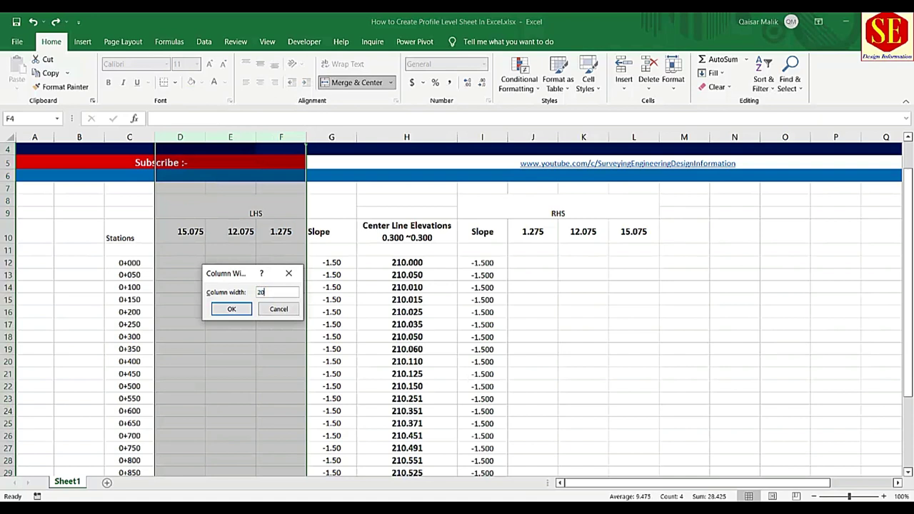
pyautogui.click(232, 309)
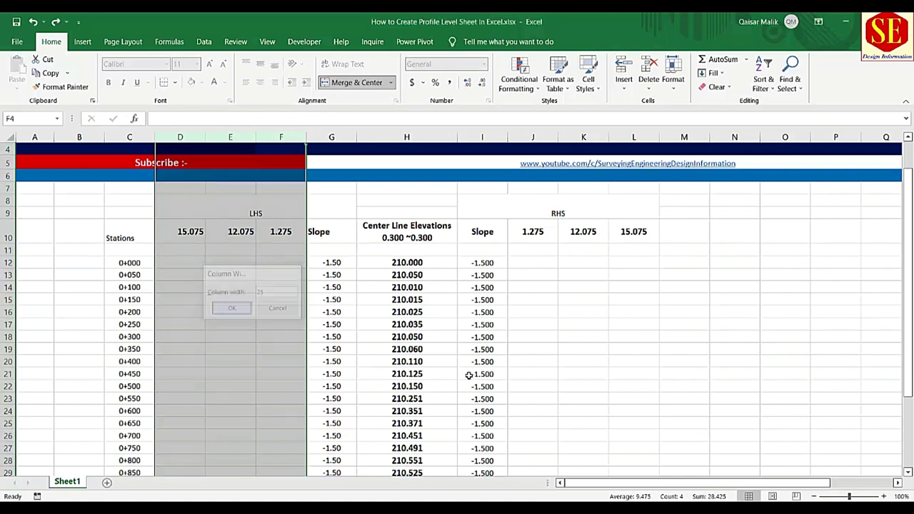
pyautogui.click(438, 265)
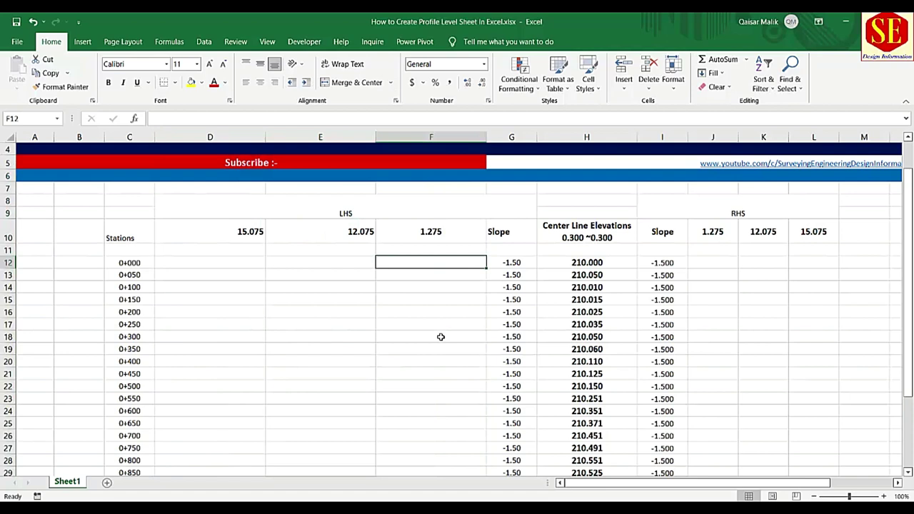
# Begin the F12 formula as H12 plus an absolute $F$10 offset reference.
pyautogui.write('=')
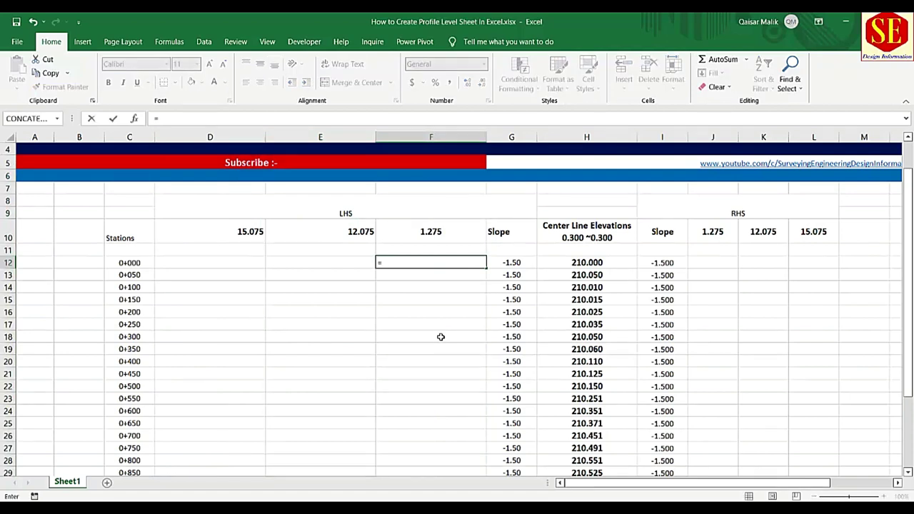
pyautogui.click(571, 263)
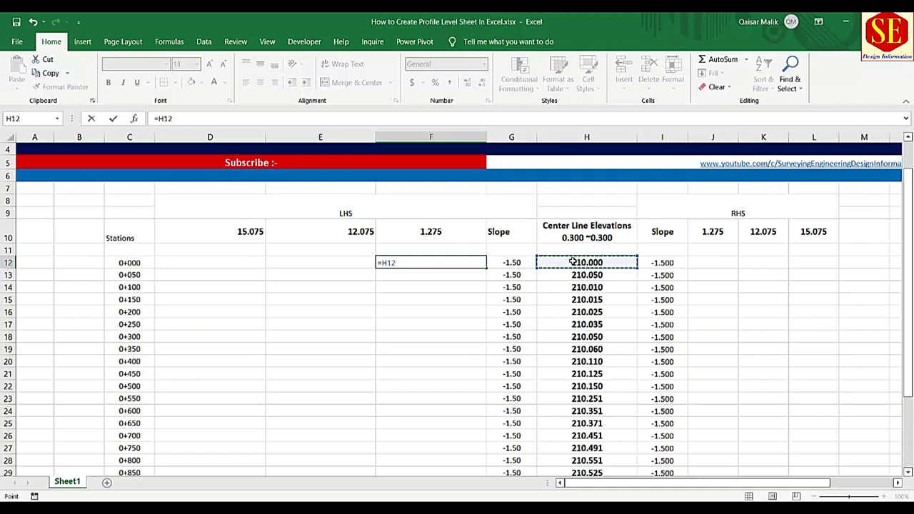
pyautogui.write('+(')
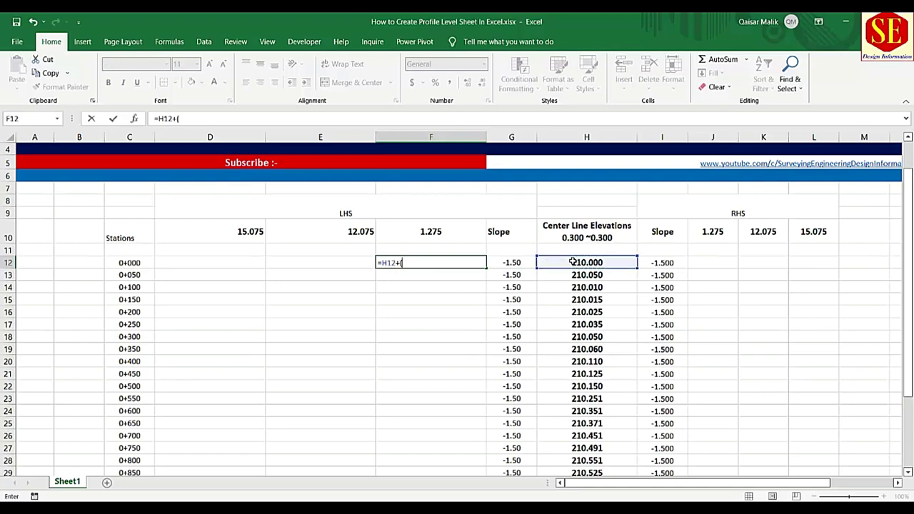
pyautogui.click(425, 234)
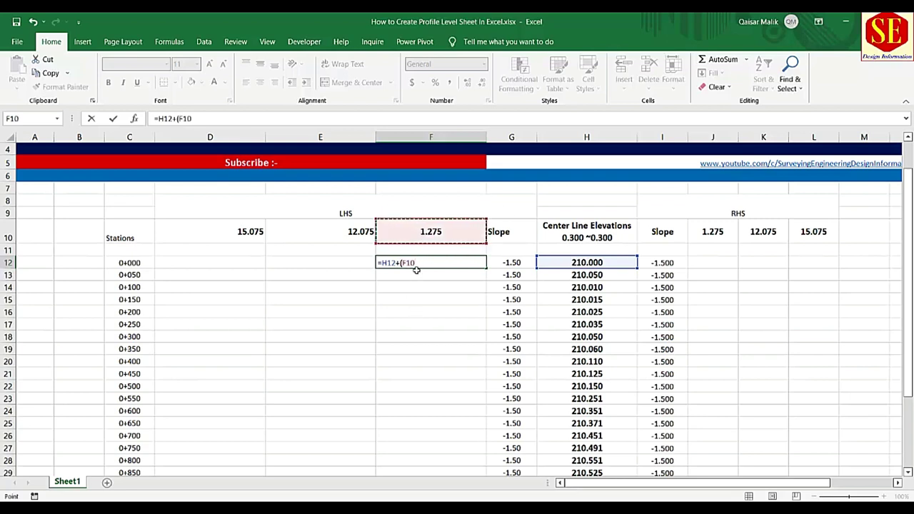
pyautogui.click(403, 263)
pyautogui.press('F4')
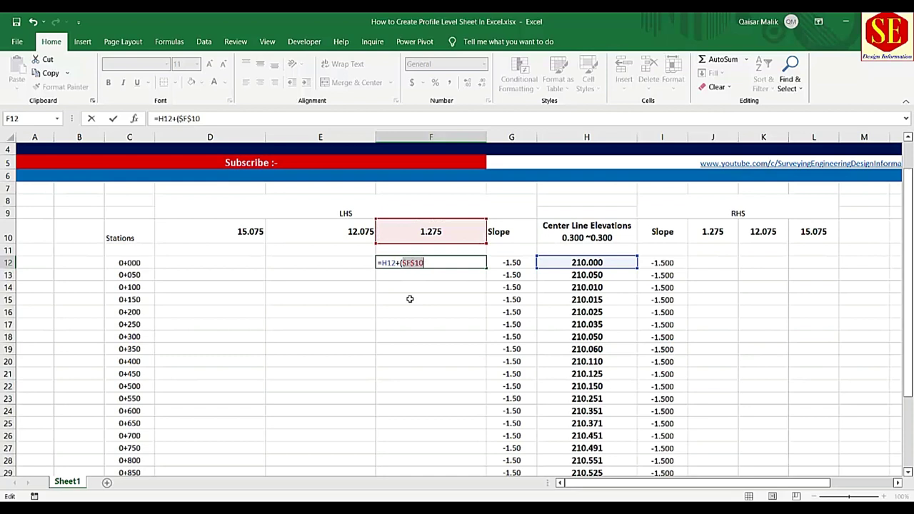
pyautogui.press('Left')
pyautogui.press('Left')
pyautogui.press('BackSpace')
pyautogui.press('BackSpace')
pyautogui.write('$')
pyautogui.press('Right')
pyautogui.write('$')
# Complete F12 as =H12+(($F$10*G12)/100), giving 209.980875.
pyautogui.click(514, 262)
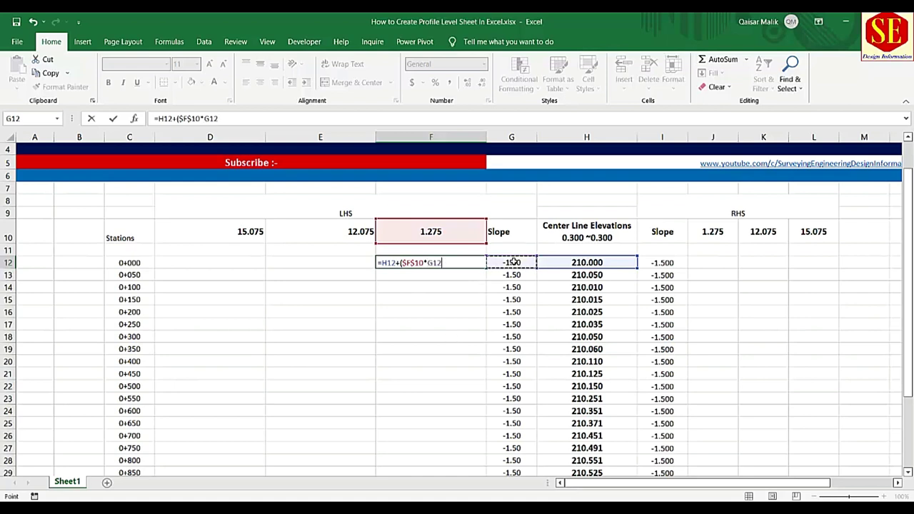
pyautogui.write(')/100)')
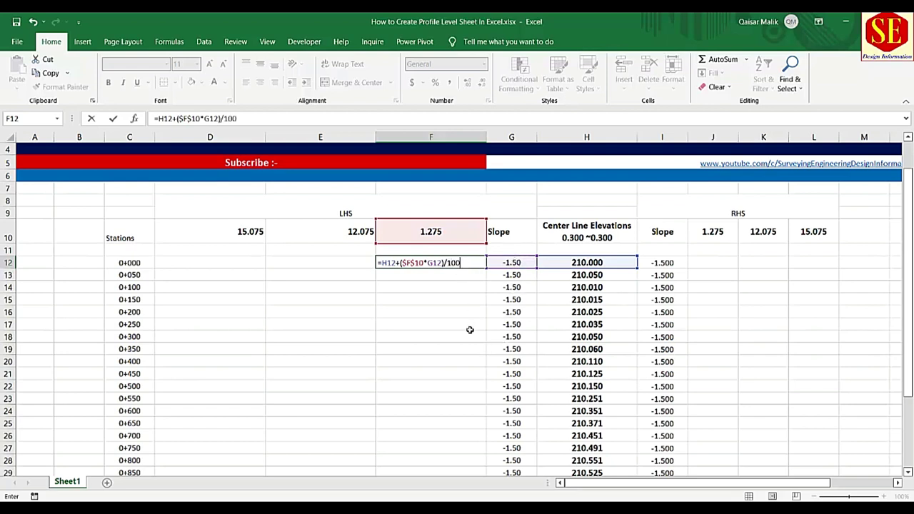
pyautogui.click(400, 263)
pyautogui.write('(')
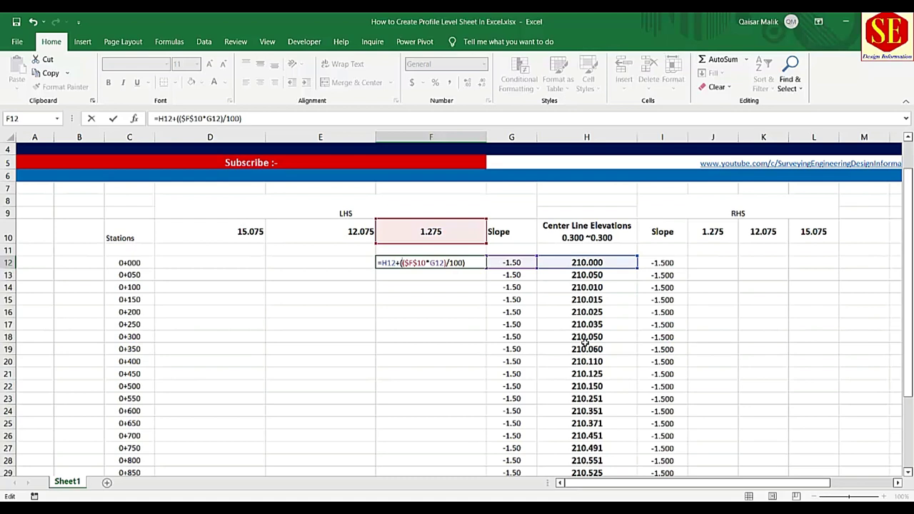
pyautogui.press('Return')
# Format F12 as Number with three decimals (209.981) and centre it.
pyautogui.click(462, 260)
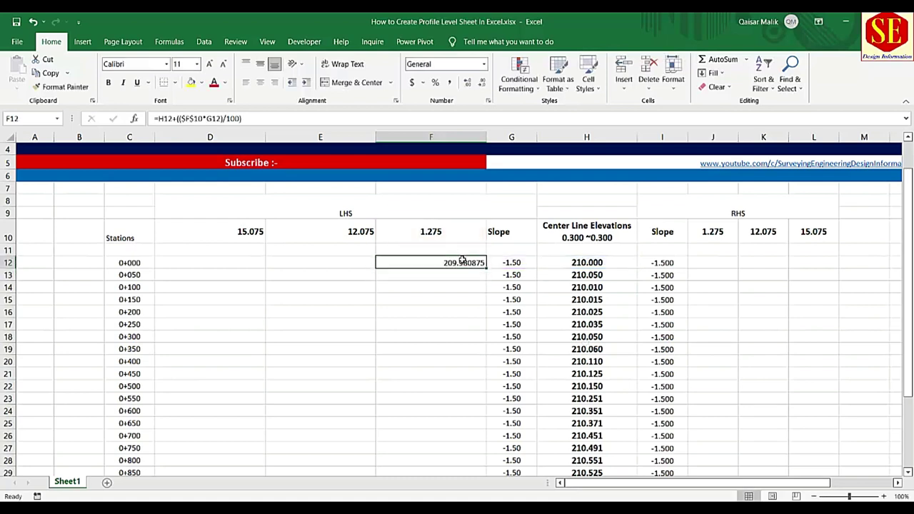
pyautogui.click(481, 83)
pyautogui.click(481, 83)
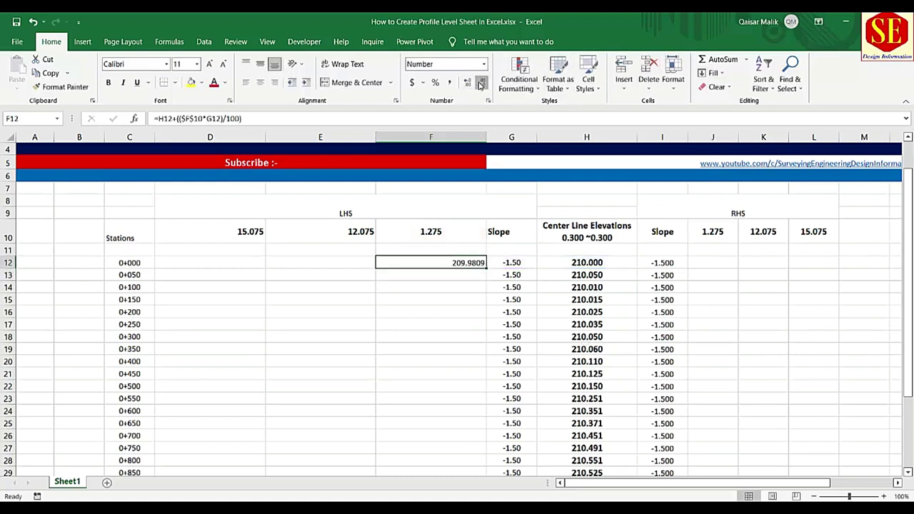
pyautogui.click(481, 82)
pyautogui.click(259, 83)
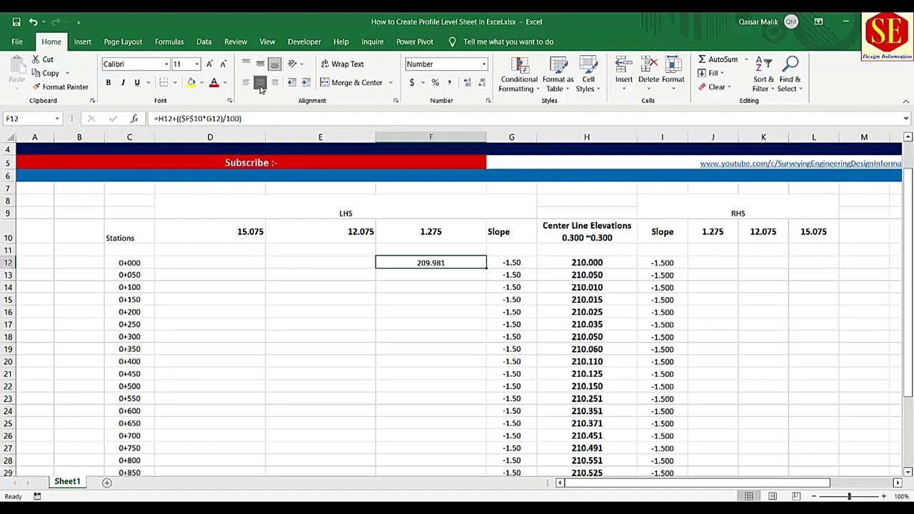
pyautogui.click(433, 277)
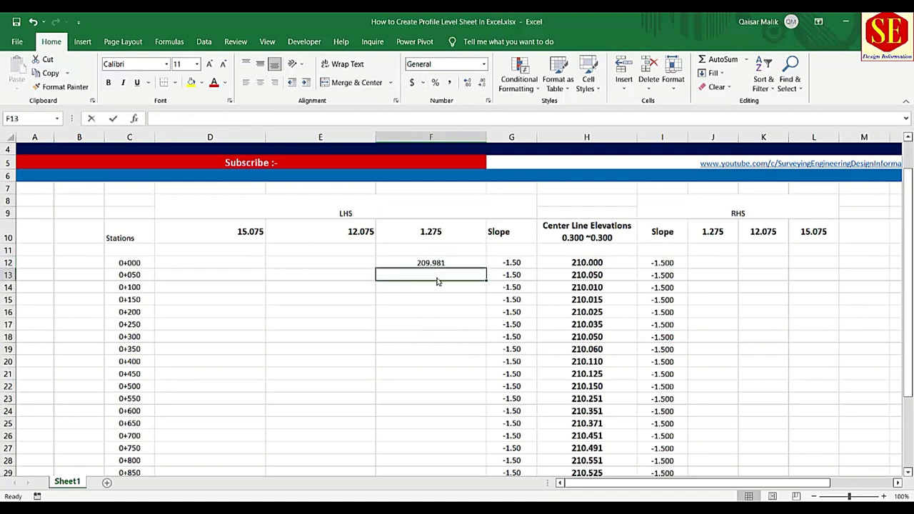
# Enter the F13 elevation formula using H13, absolute $F$10 and slope G13.
pyautogui.write('=')
pyautogui.click(572, 275)
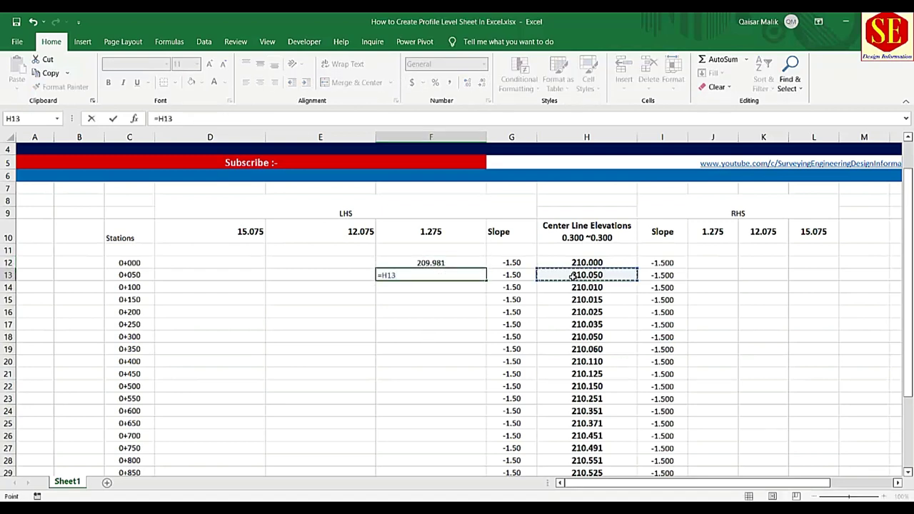
pyautogui.write('+((')
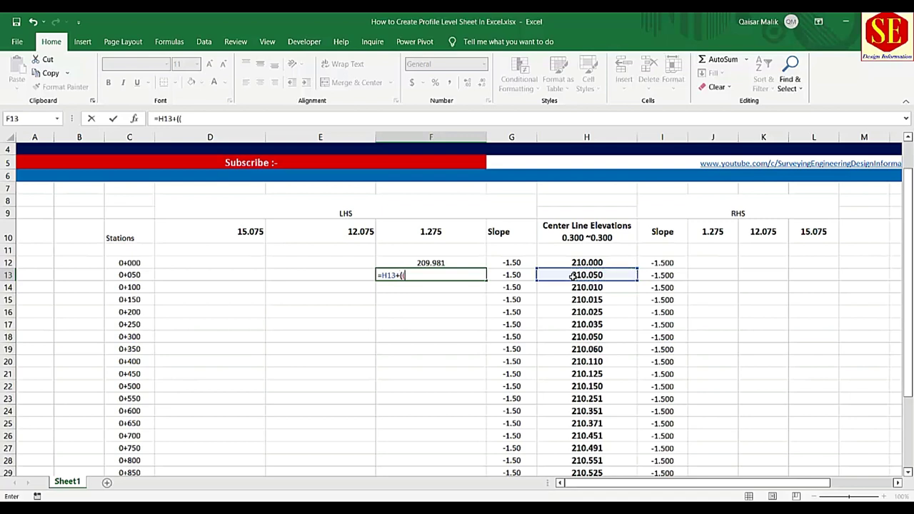
pyautogui.click(448, 231)
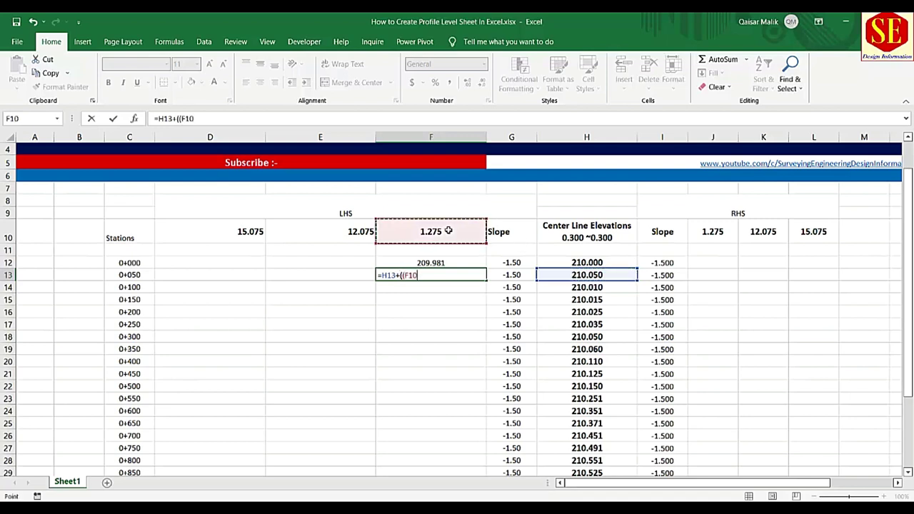
pyautogui.press('F4')
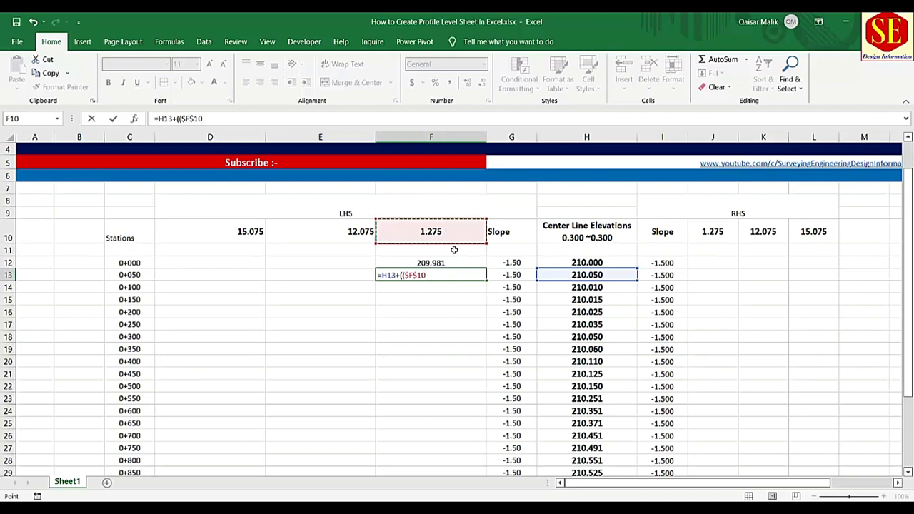
pyautogui.write('*')
pyautogui.click(519, 276)
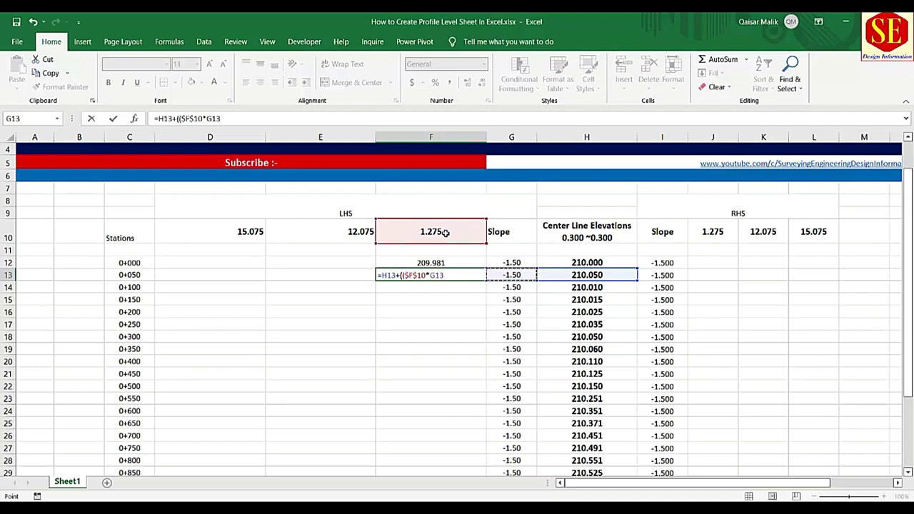
pyautogui.write(')/')
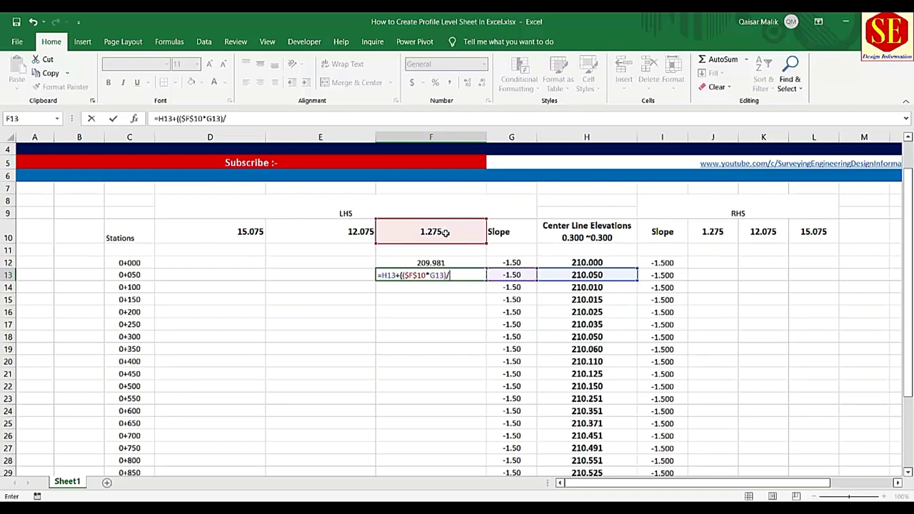
pyautogui.write('10.030875')
pyautogui.press('Return')
# Copy F12's formatting to F13, fill the formula down to F37, and check F28.
pyautogui.click(431, 263)
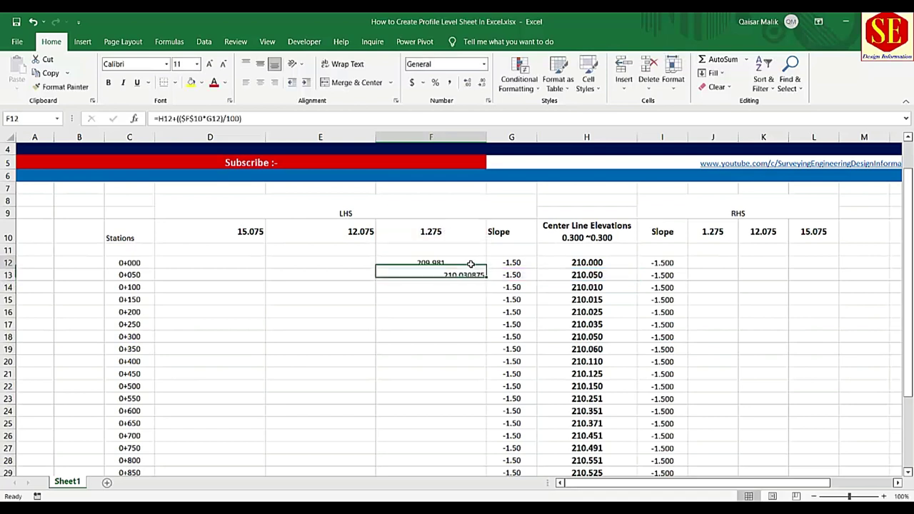
pyautogui.click(60, 86)
pyautogui.click(429, 276)
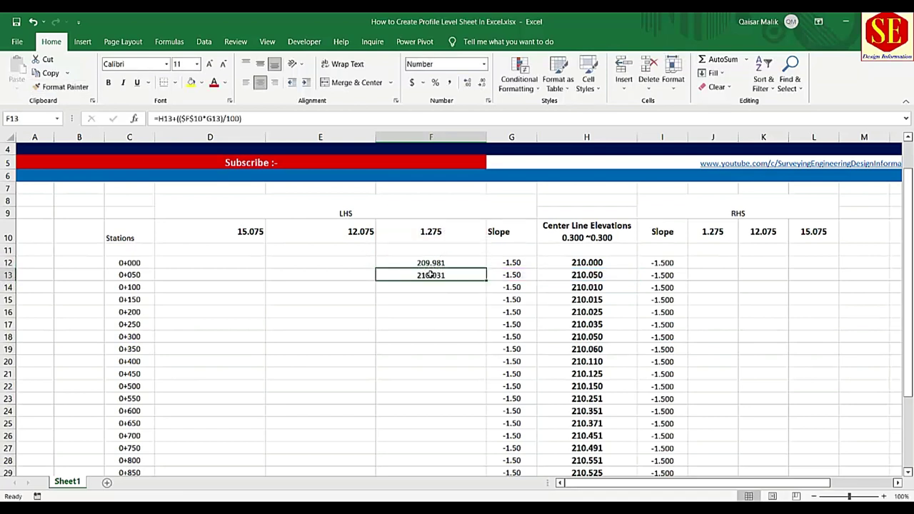
pyautogui.scroll(-1, 425, 284)
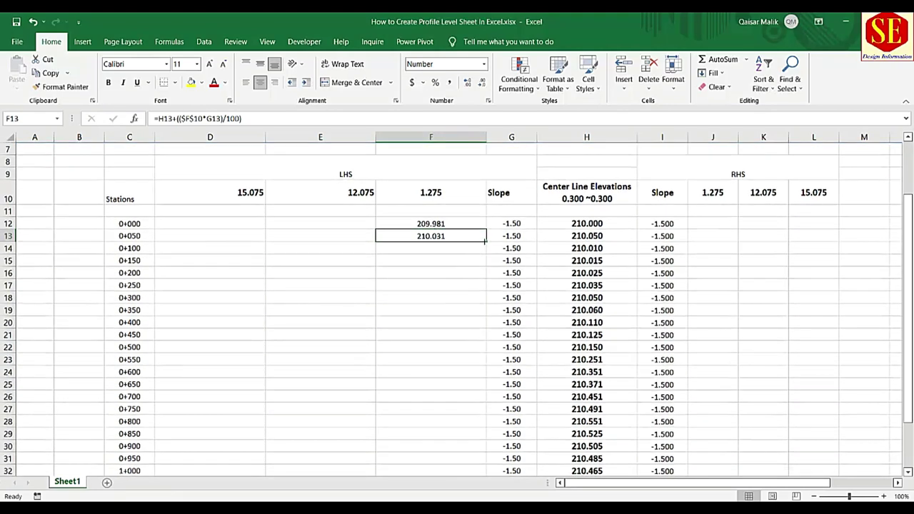
pyautogui.moveTo(487, 242); pyautogui.dragTo(483, 455)
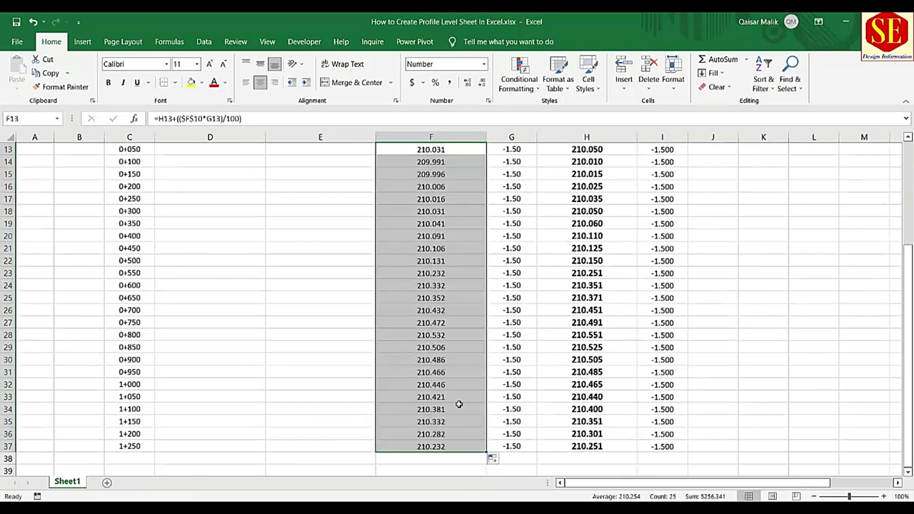
pyautogui.doubleClick(429, 337)
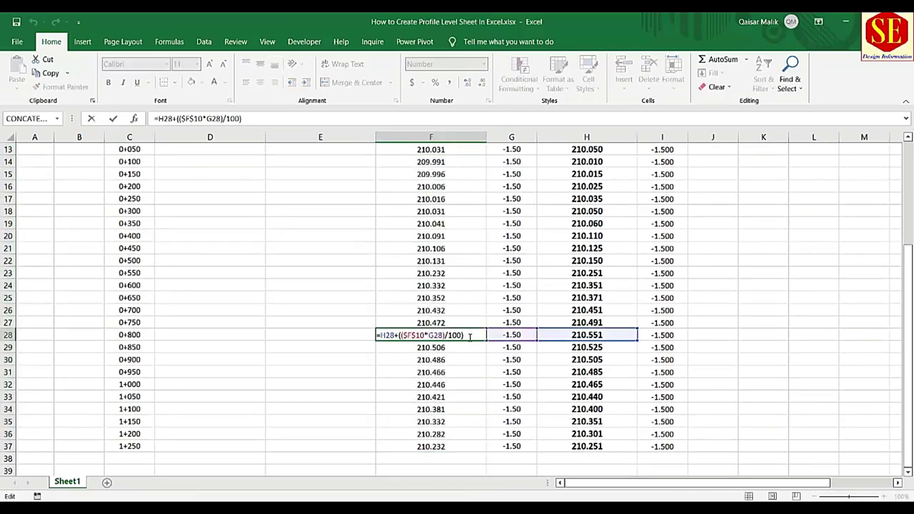
pyautogui.scroll(4, 469, 338)
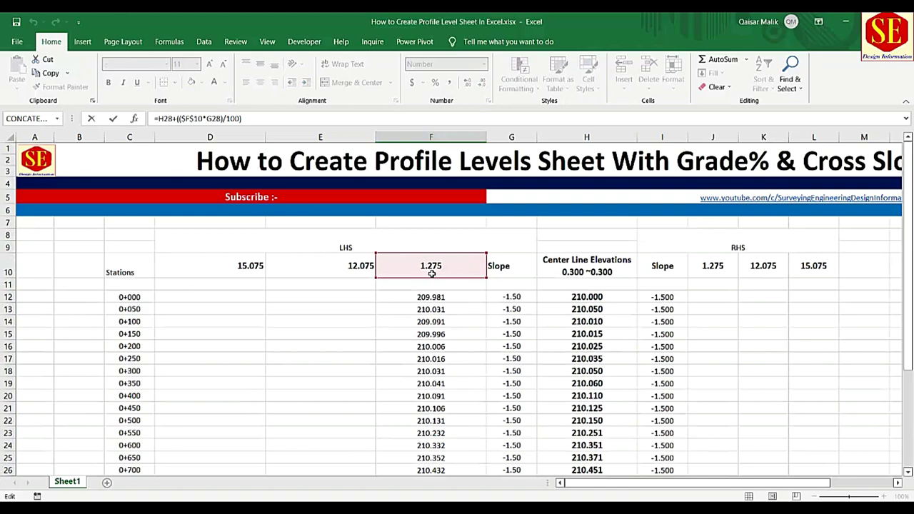
pyautogui.press('Escape')
# Centre the LHS offset headers and enter =H12+(($E$10*G12)/100) in E12.
pyautogui.moveTo(246, 234); pyautogui.dragTo(431, 232)
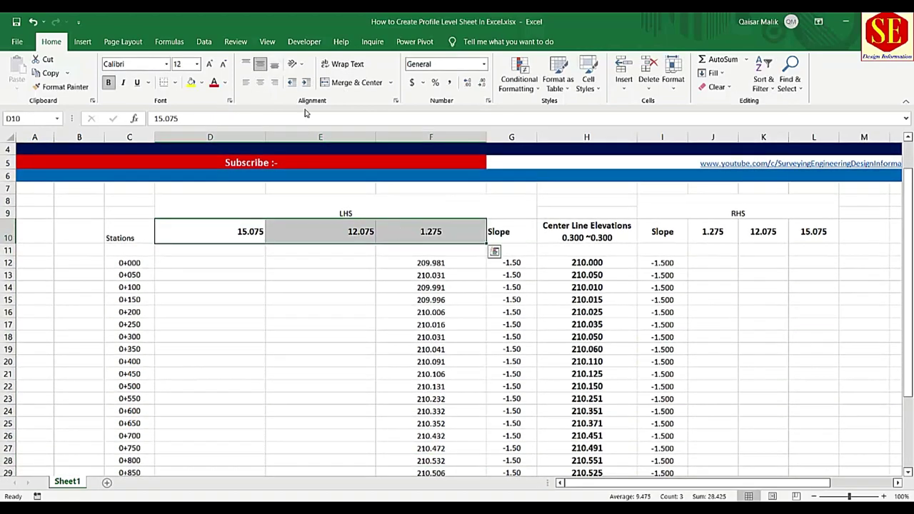
pyautogui.click(261, 82)
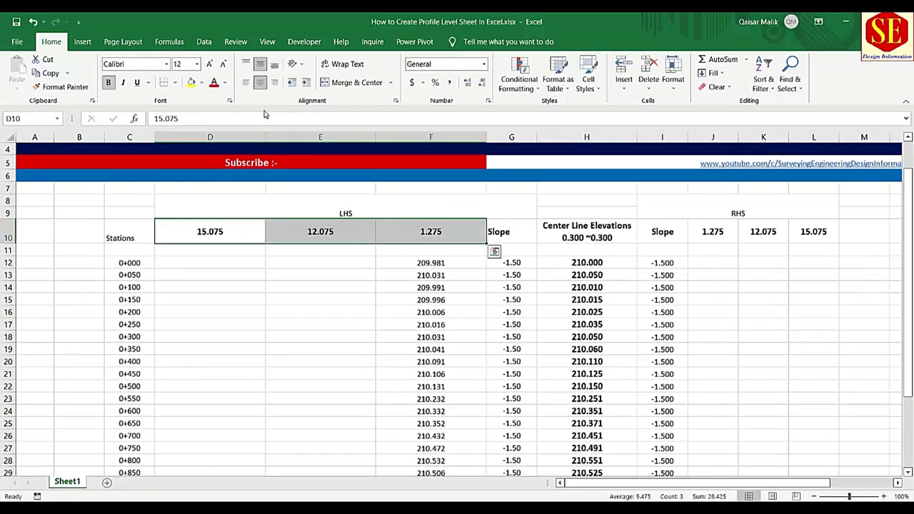
pyautogui.click(324, 261)
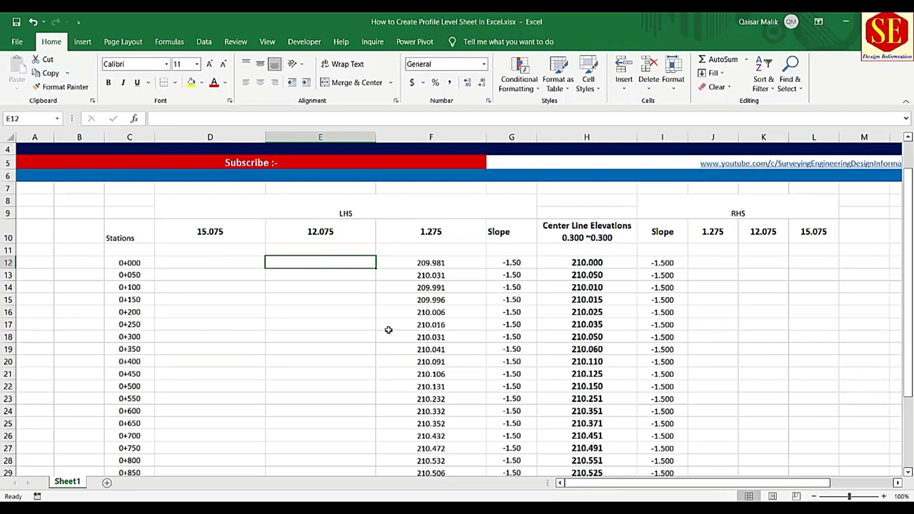
pyautogui.write('=')
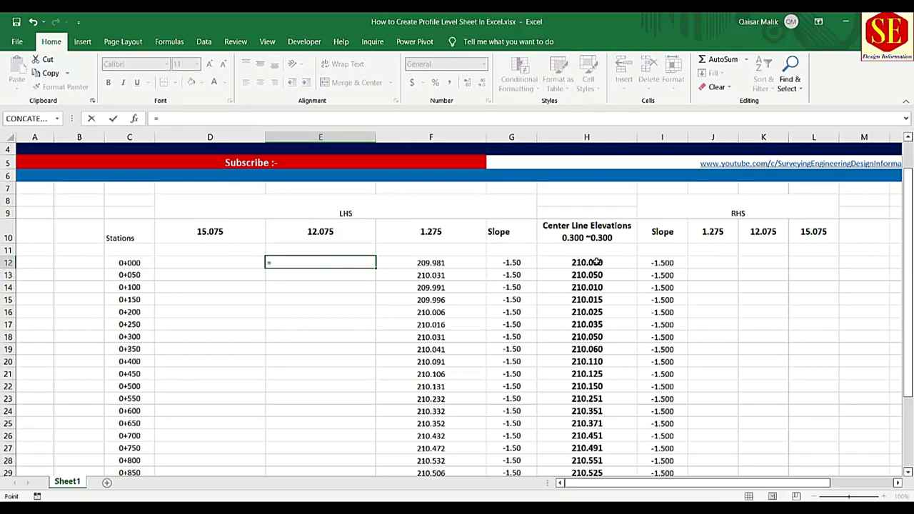
pyautogui.click(597, 263)
pyautogui.write('+((')
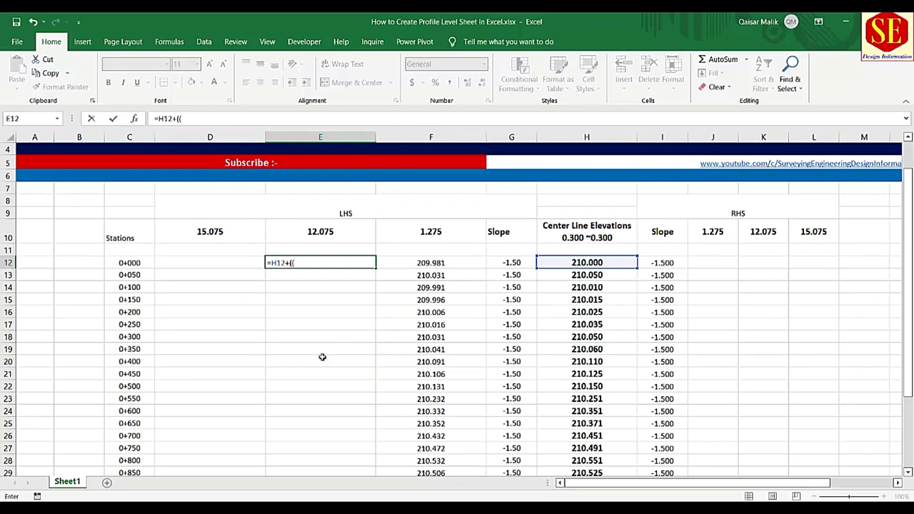
pyautogui.click(333, 234)
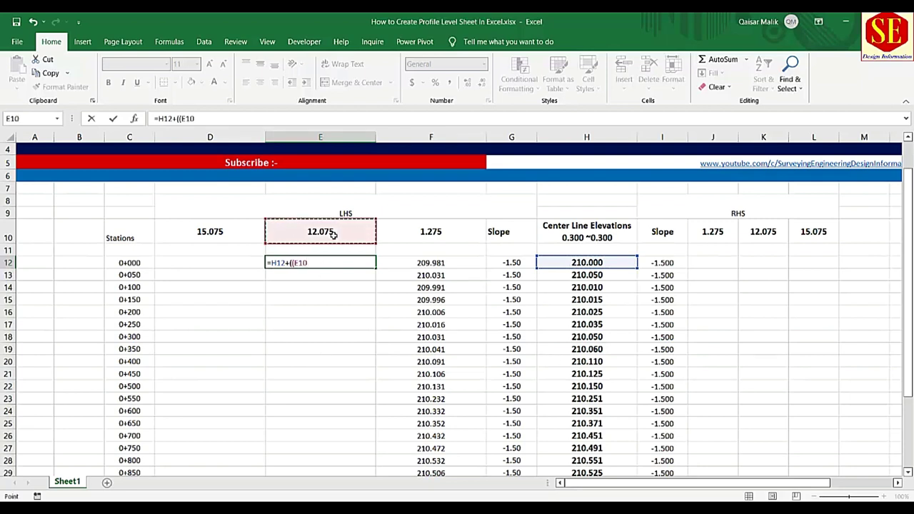
pyautogui.press('F4')
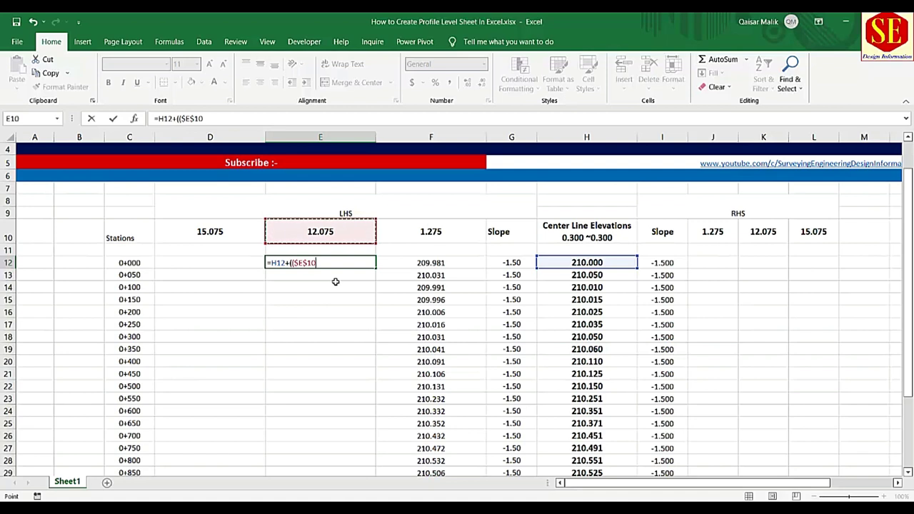
pyautogui.write('*')
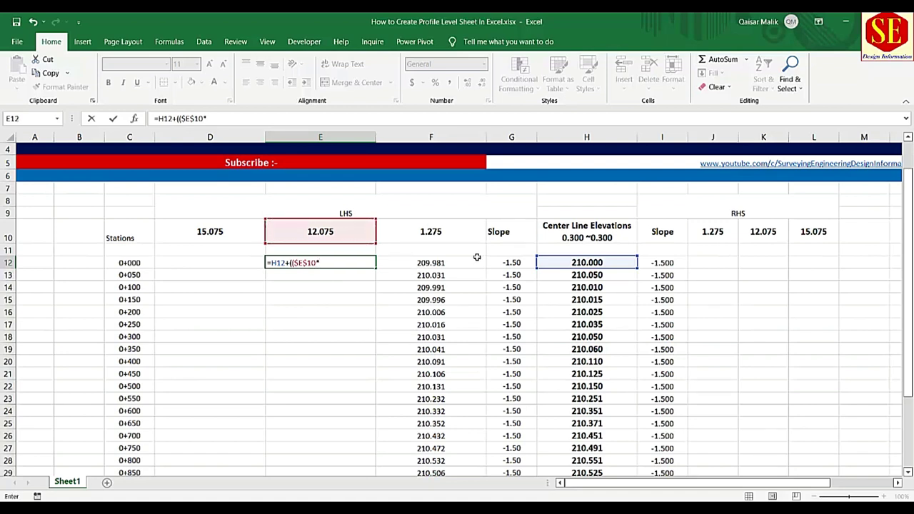
pyautogui.click(509, 262)
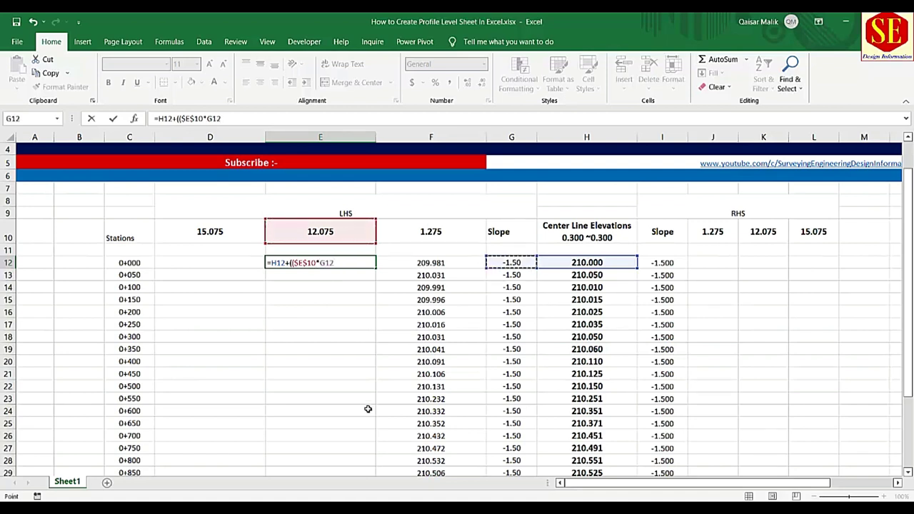
pyautogui.write(')/1')
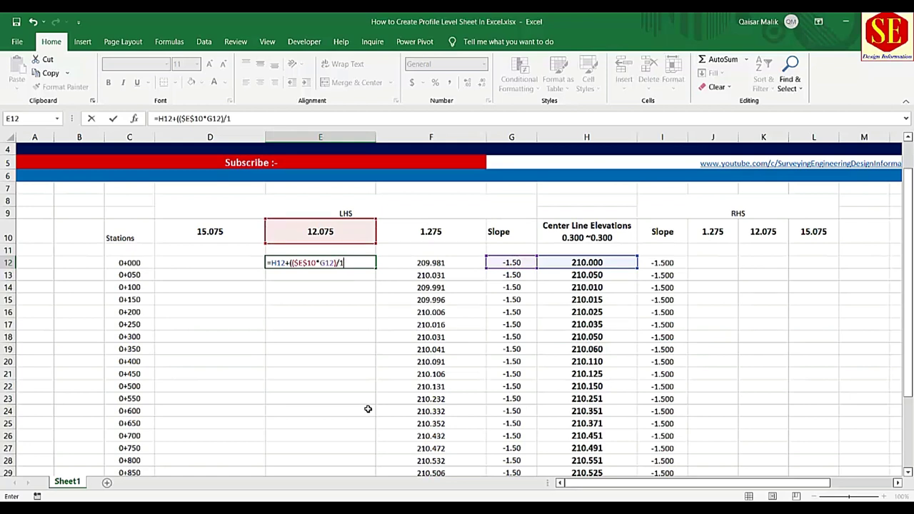
pyautogui.write('00')
pyautogui.press('Return')
# Format E12 to three decimals, centred, fill it down to E37, and check E16.
pyautogui.click(362, 264)
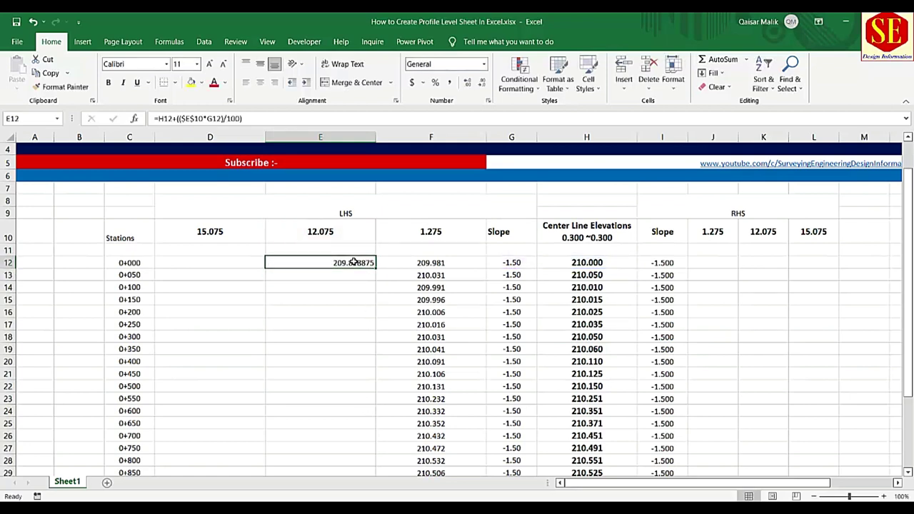
pyautogui.click(481, 82)
pyautogui.click(480, 83)
pyautogui.click(480, 82)
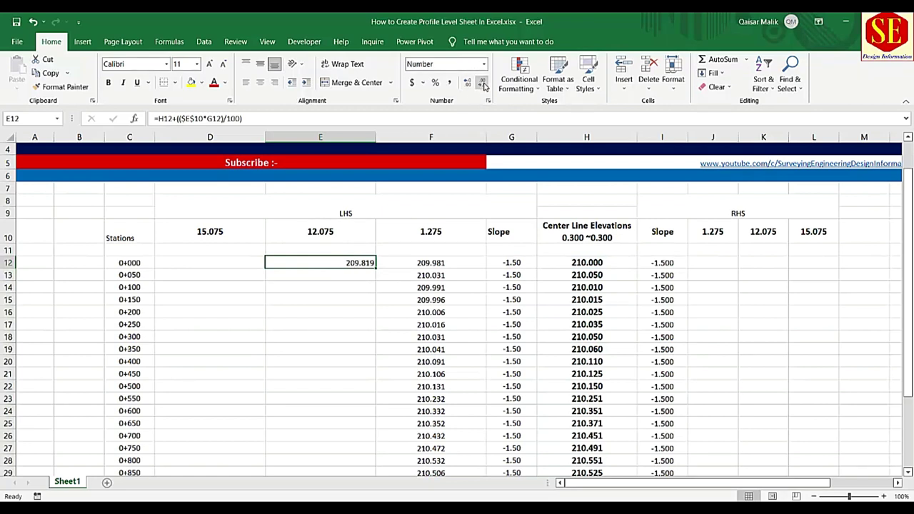
pyautogui.click(260, 82)
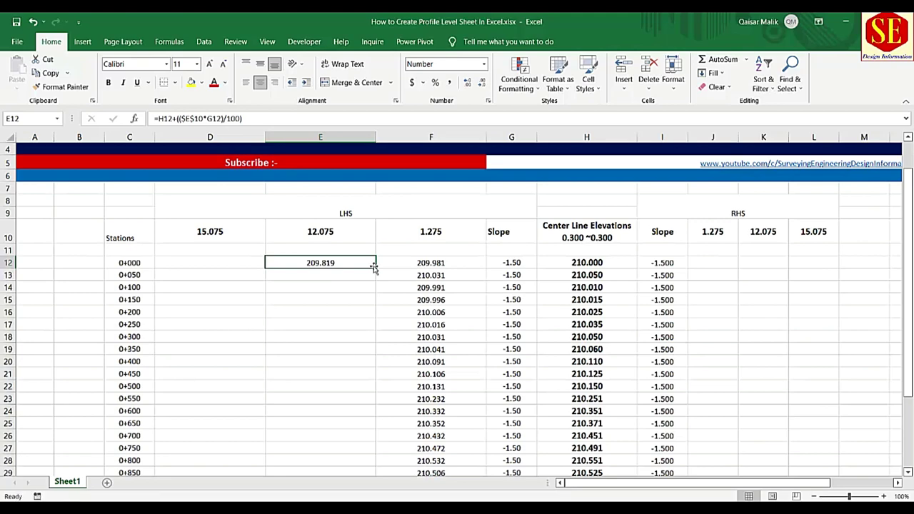
pyautogui.moveTo(374, 266); pyautogui.dragTo(327, 337)
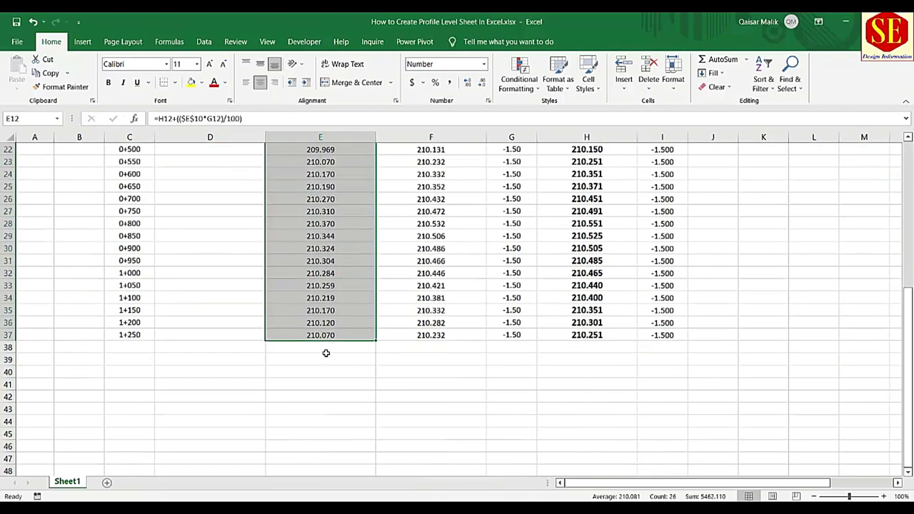
pyautogui.scroll(5, 326, 354)
pyautogui.doubleClick(322, 276)
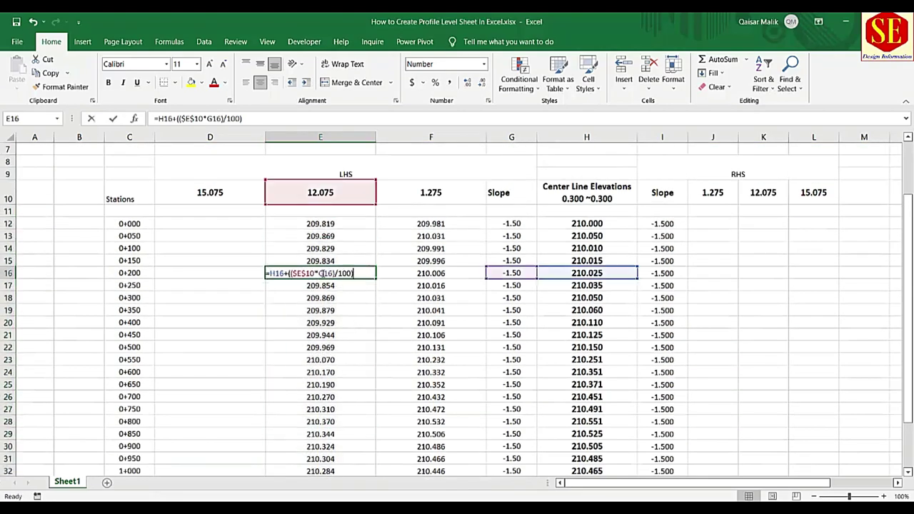
pyautogui.press('Escape')
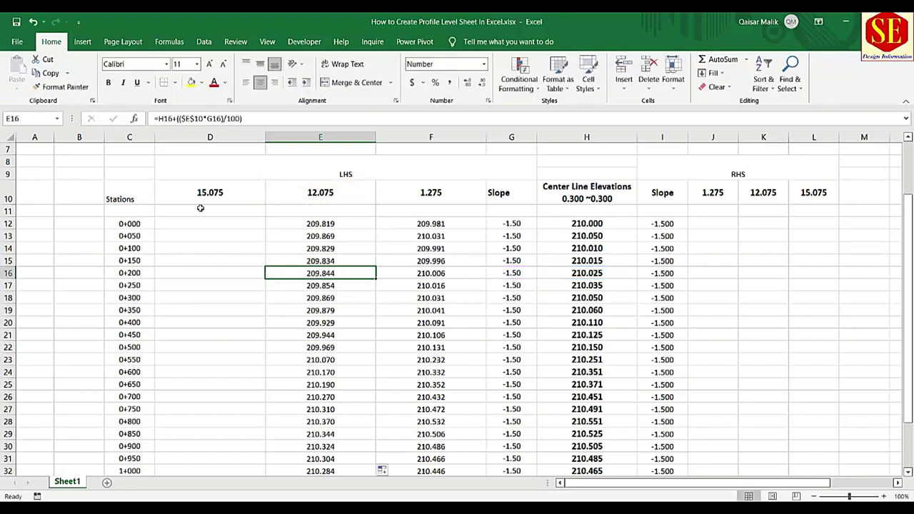
pyautogui.click(221, 223)
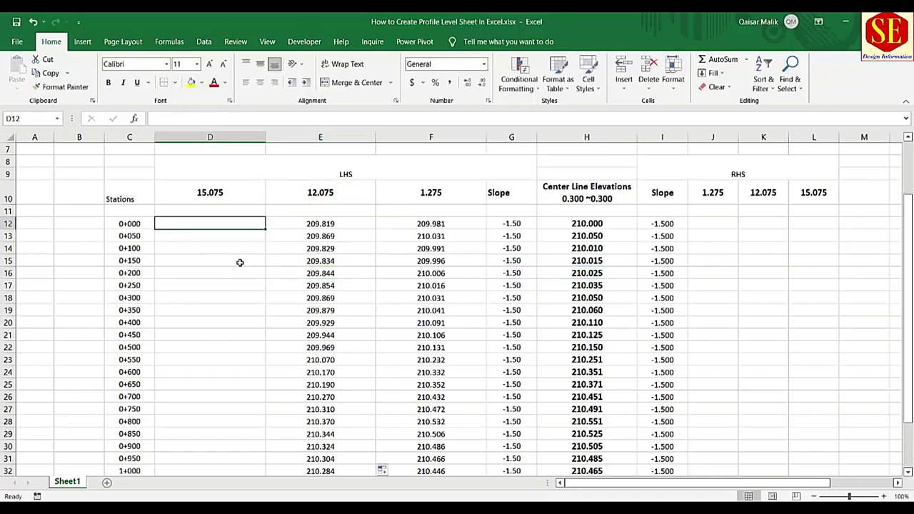
# Enter the elevation formula in D12 using H12, the absolute 15.075 offset $D$10, and slope G12.
pyautogui.write('=')
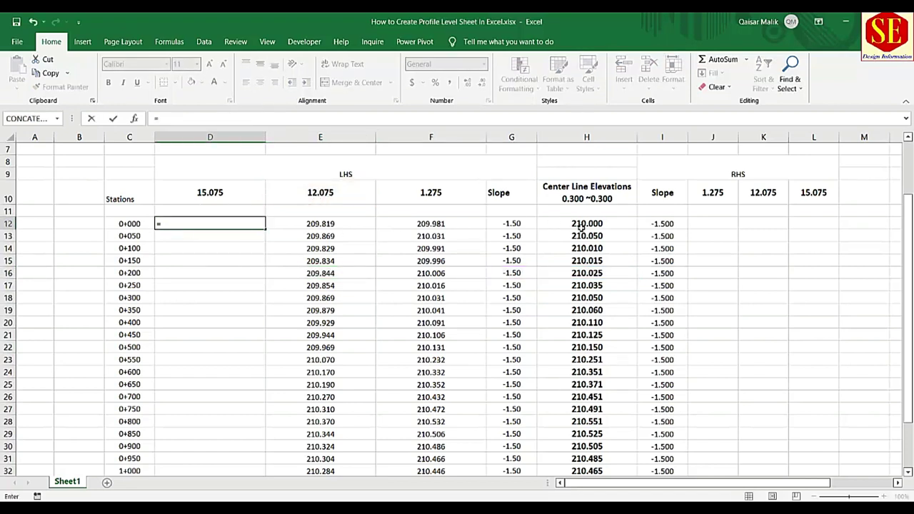
pyautogui.click(581, 225)
pyautogui.write('+((')
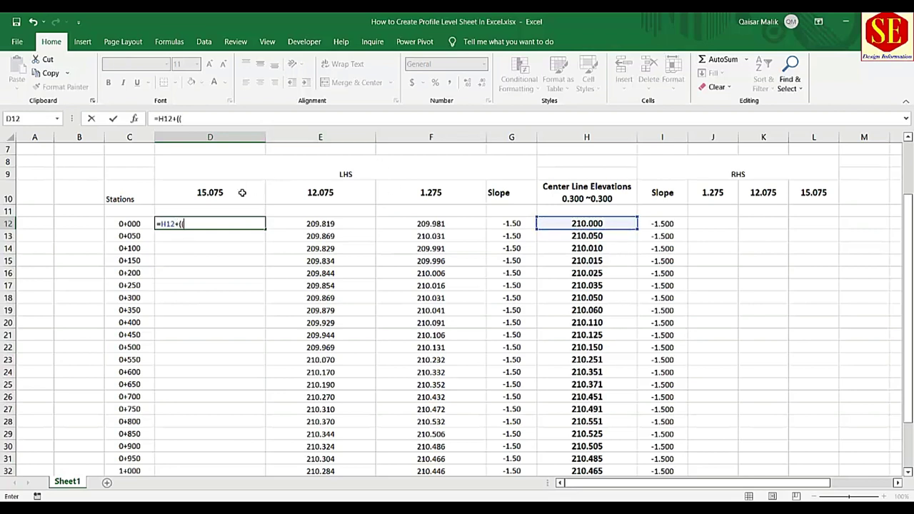
pyautogui.click(223, 190)
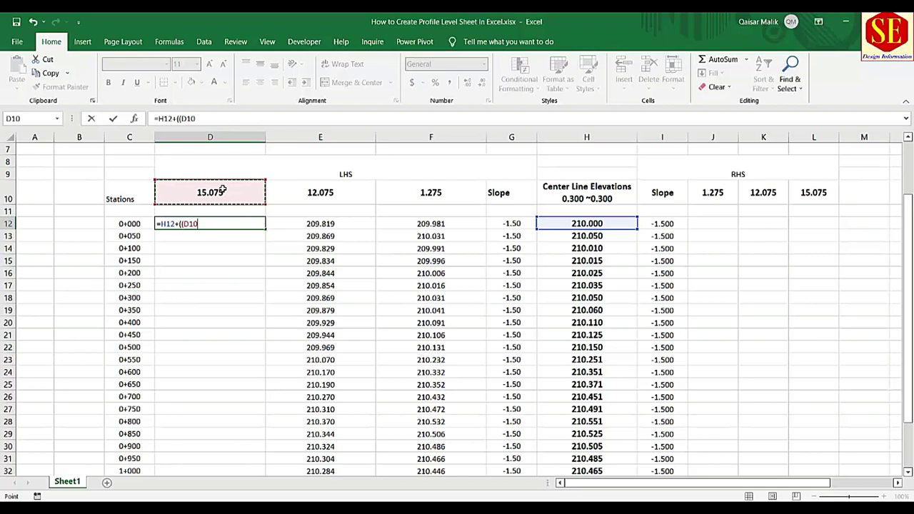
pyautogui.press('F4')
pyautogui.write('*')
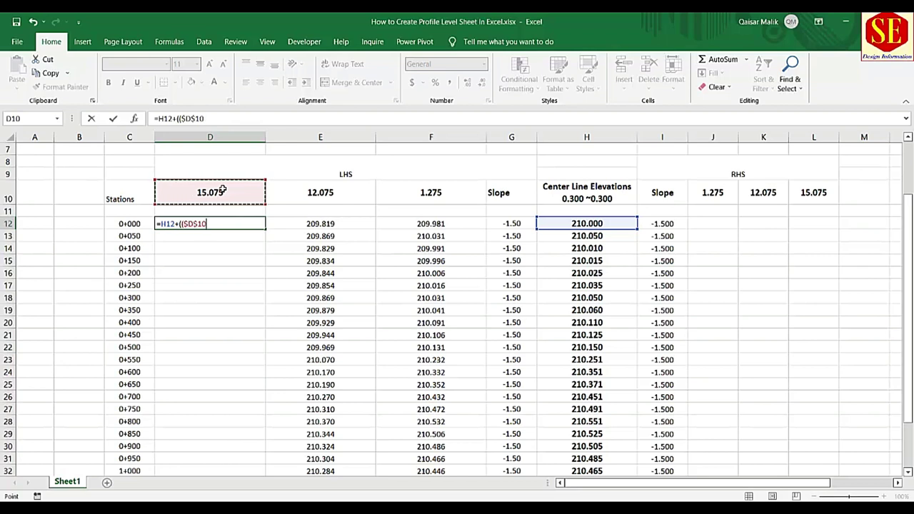
pyautogui.click(517, 224)
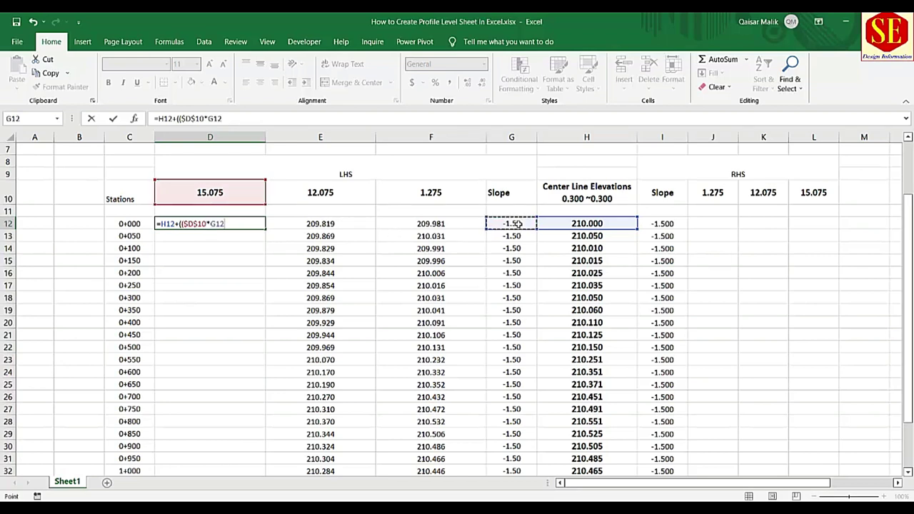
pyautogui.write(')/100')
pyautogui.press('Return')
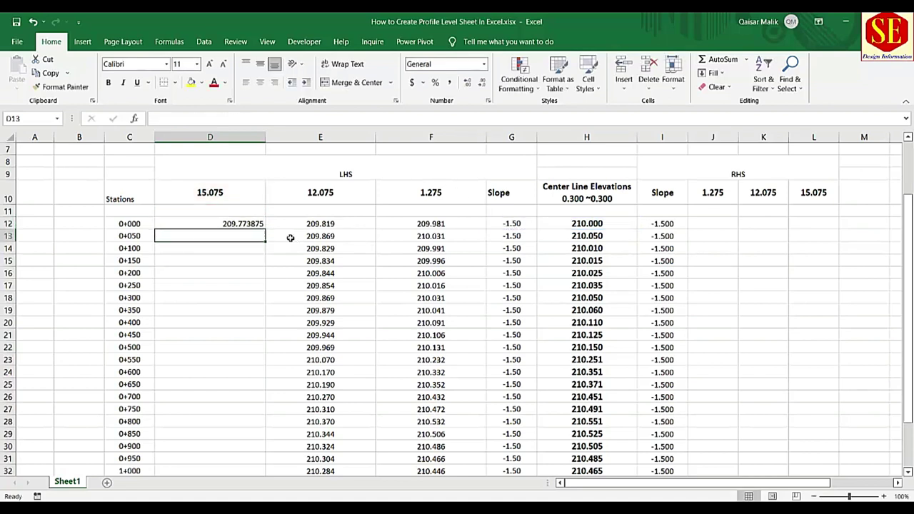
# Centre D12, show it to three decimals, and fill the formula down column D.
pyautogui.click(258, 225)
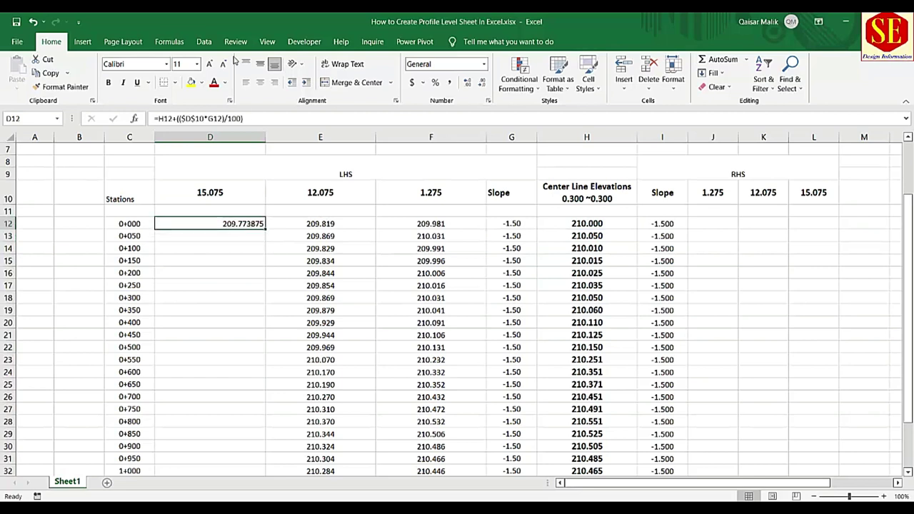
pyautogui.click(260, 82)
pyautogui.click(260, 63)
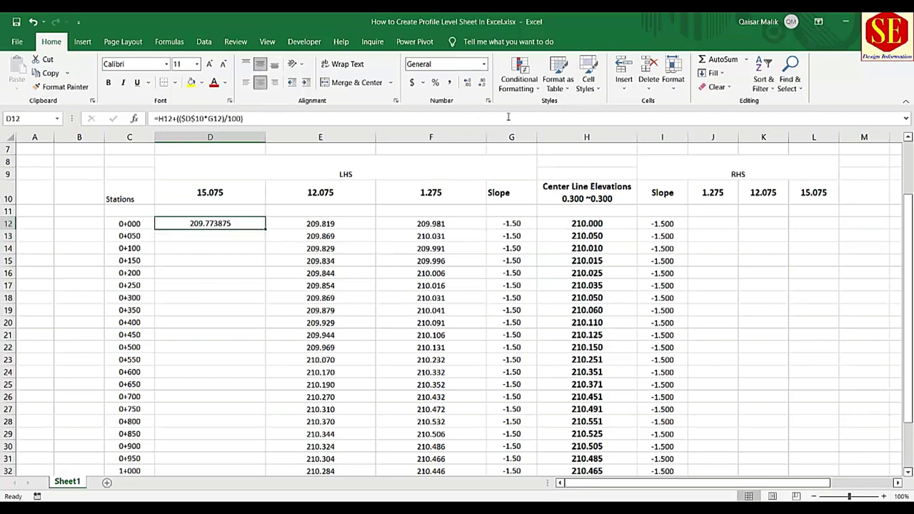
pyautogui.click(483, 82)
pyautogui.click(483, 83)
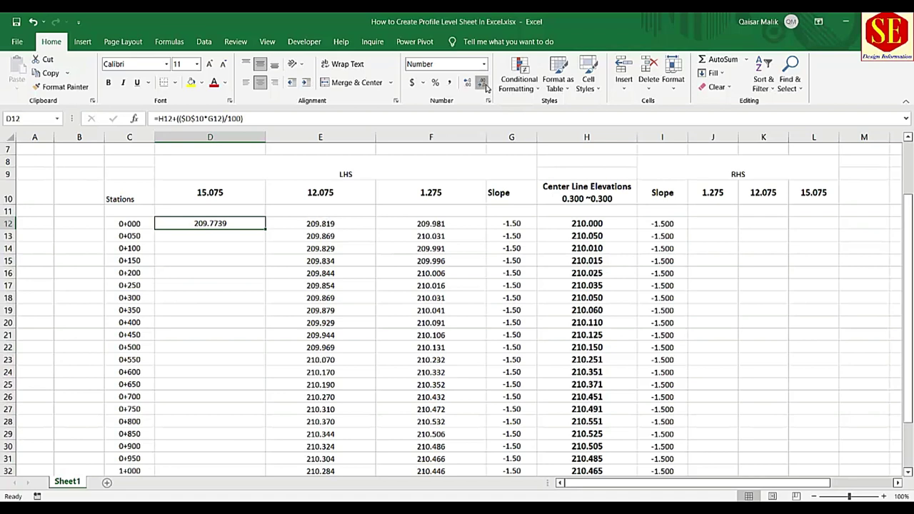
pyautogui.click(482, 83)
pyautogui.click(108, 82)
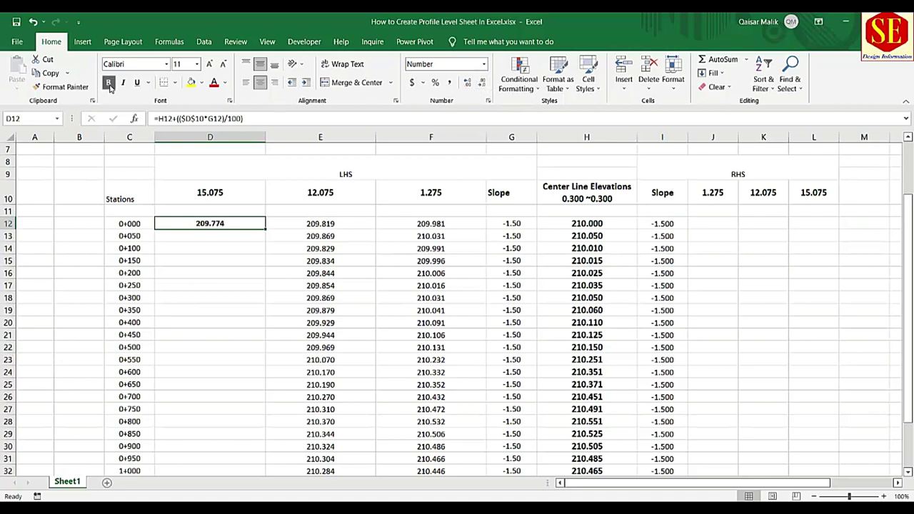
pyautogui.hotkey('ctrl', 'b')
pyautogui.doubleClick(265, 228)
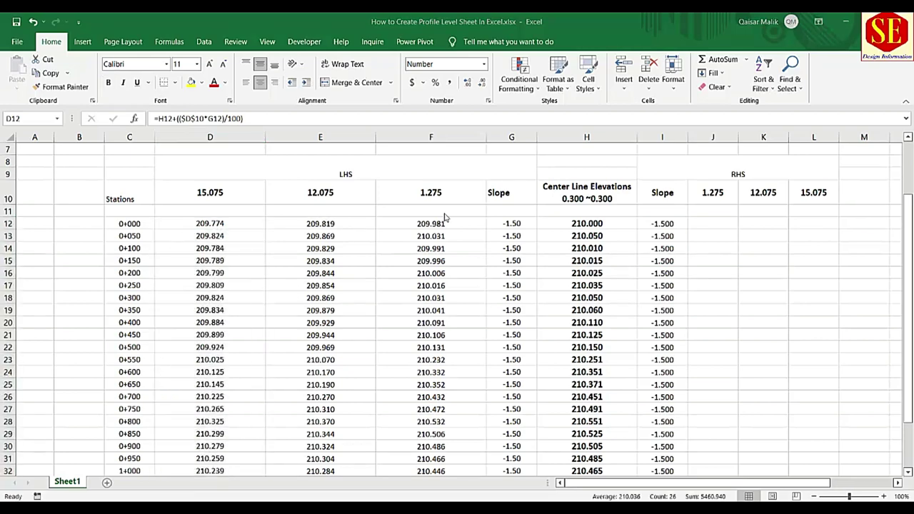
# Set columns D to F to a width of 12.
pyautogui.moveTo(468, 136); pyautogui.dragTo(235, 142)
pyautogui.rightClick(234, 141)
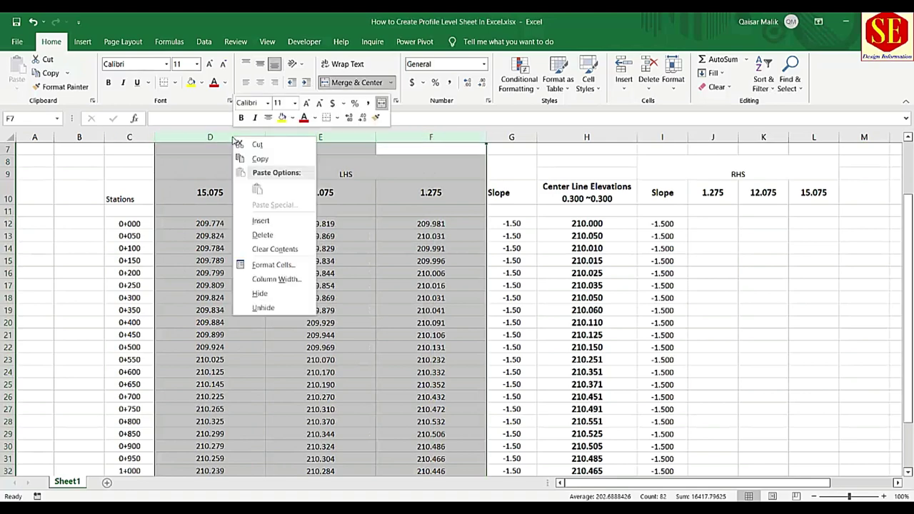
pyautogui.click(266, 281)
pyautogui.write('12')
pyautogui.press('Return')
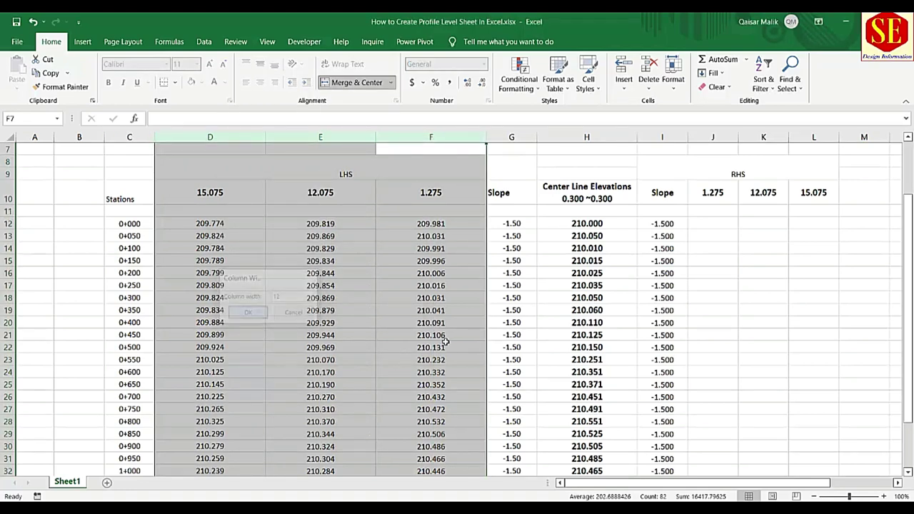
pyautogui.click(191, 236)
# Make the LHS heading bold, 18 pt and middle-aligned, then copy that formatting onto RHS.
pyautogui.click(240, 174)
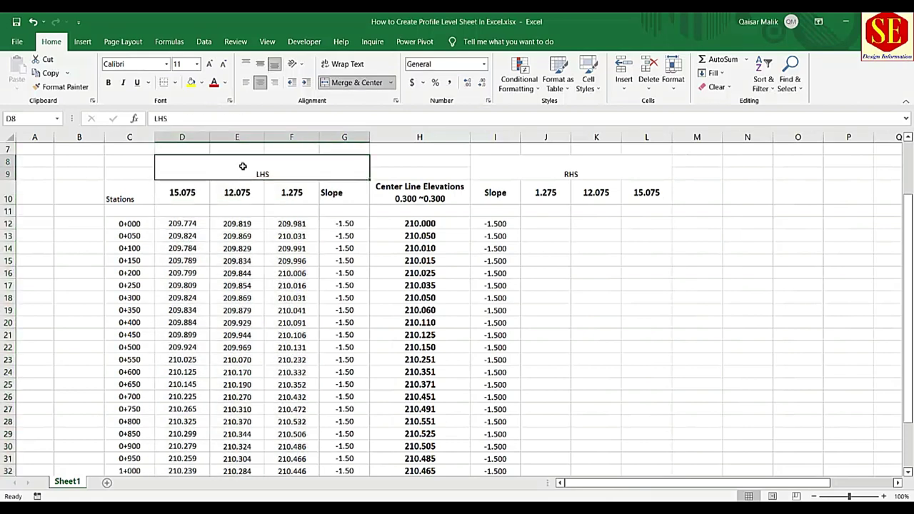
pyautogui.click(260, 63)
pyautogui.click(207, 64)
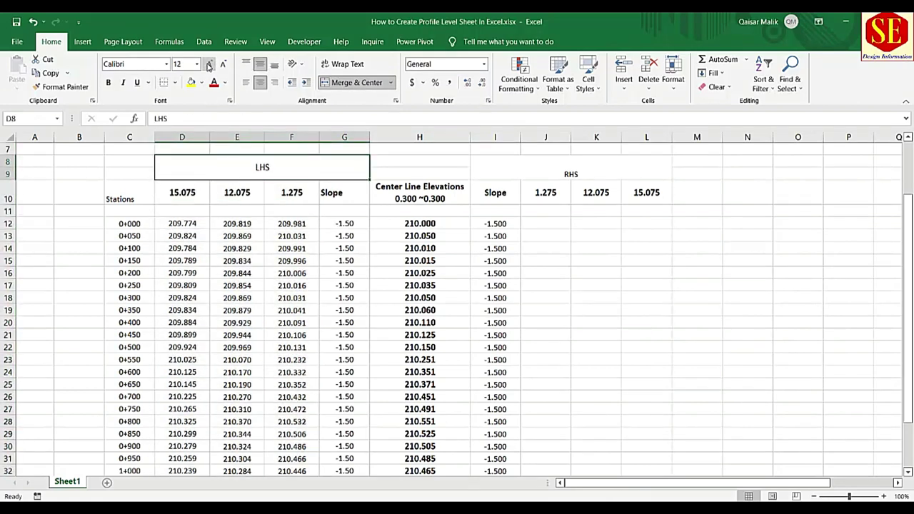
pyautogui.click(208, 65)
pyautogui.click(209, 64)
pyautogui.click(209, 64)
pyautogui.click(108, 82)
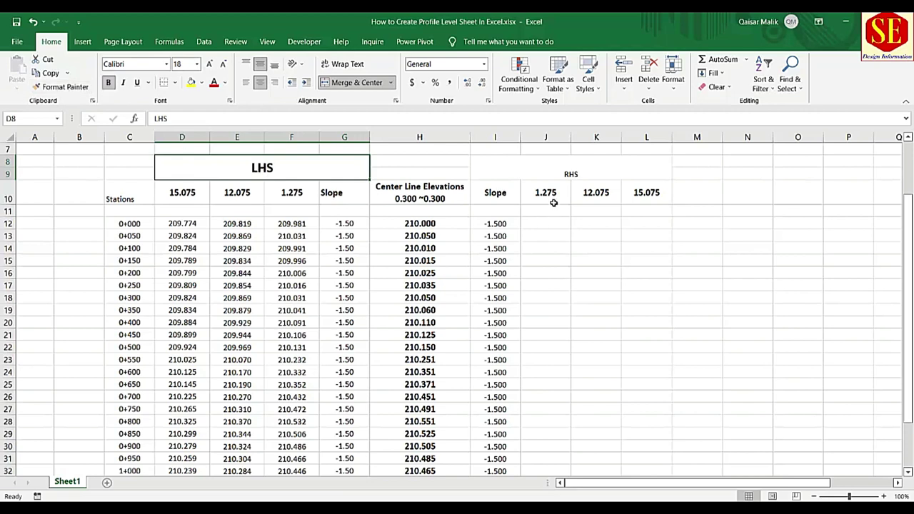
pyautogui.click(44, 87)
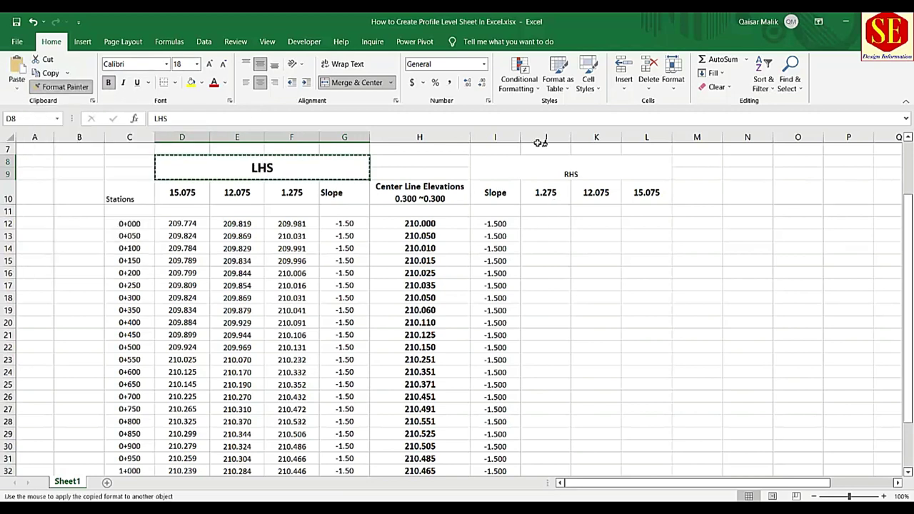
pyautogui.click(593, 170)
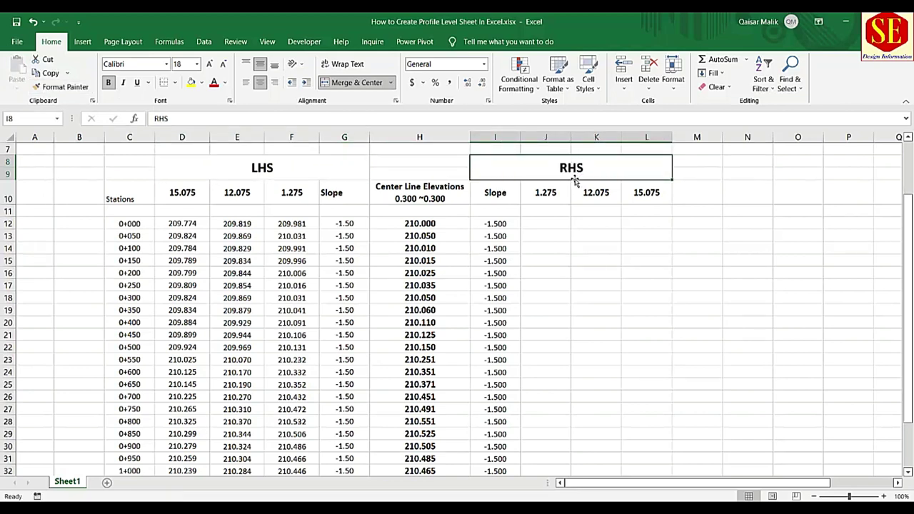
# Enter =H12+(($J$10*I12)/100) in J12 for the 1.275 RHS elevation.
pyautogui.click(592, 231)
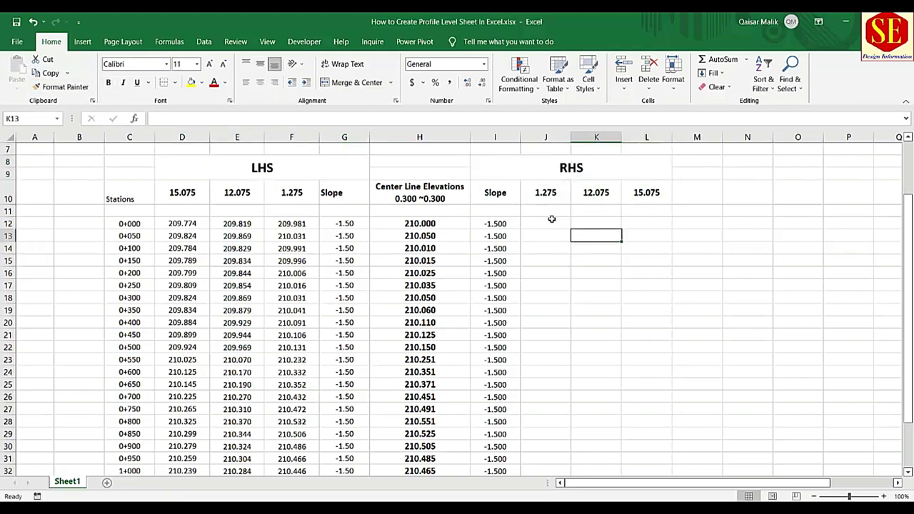
pyautogui.click(540, 222)
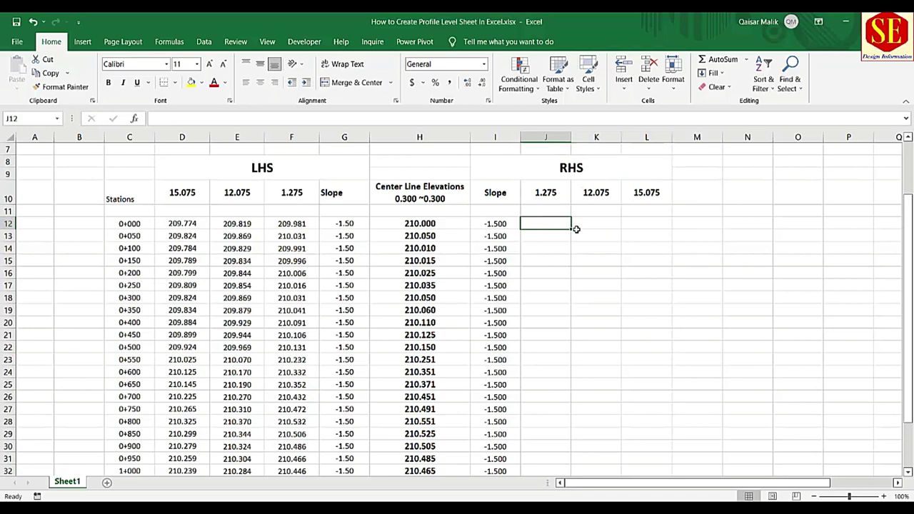
pyautogui.write('=')
pyautogui.click(425, 222)
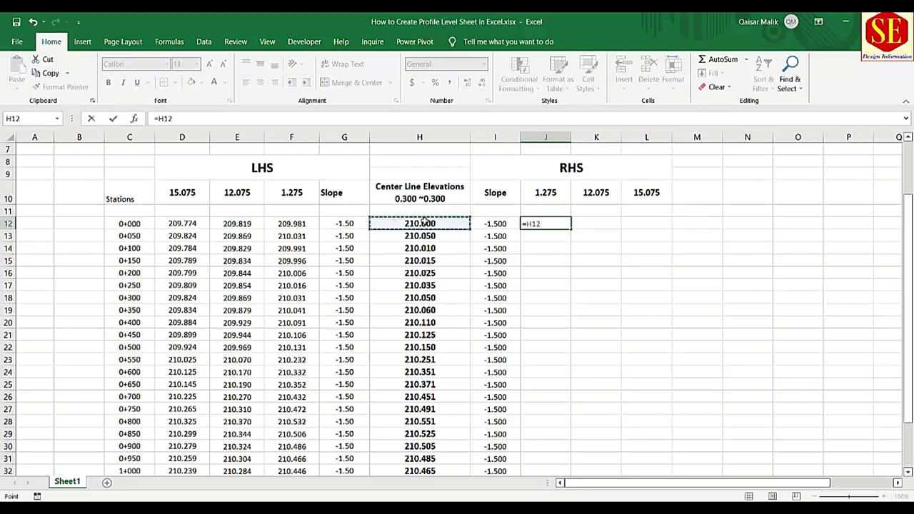
pyautogui.write('+((')
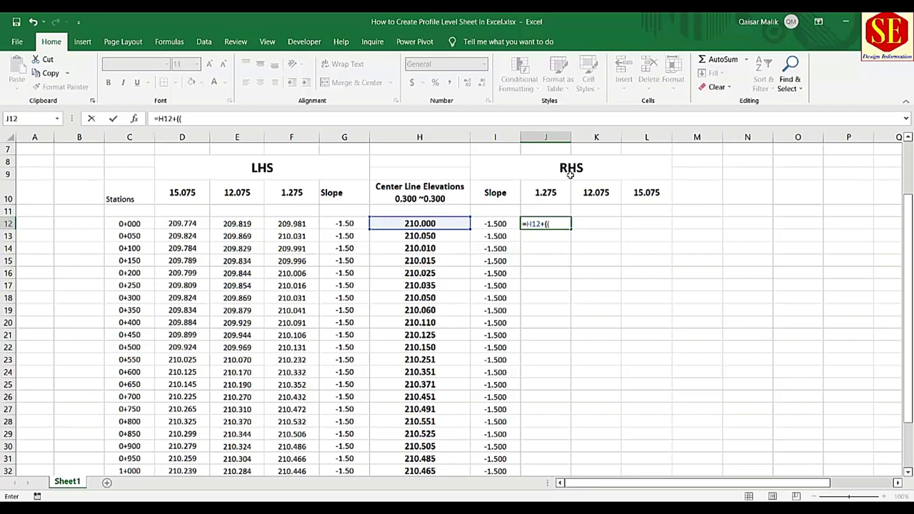
pyautogui.click(549, 190)
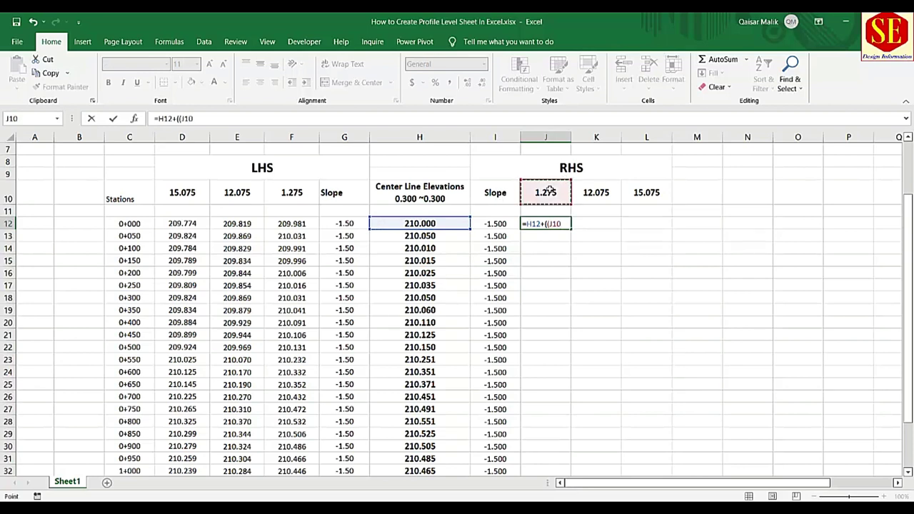
pyautogui.press('F4')
pyautogui.write('*')
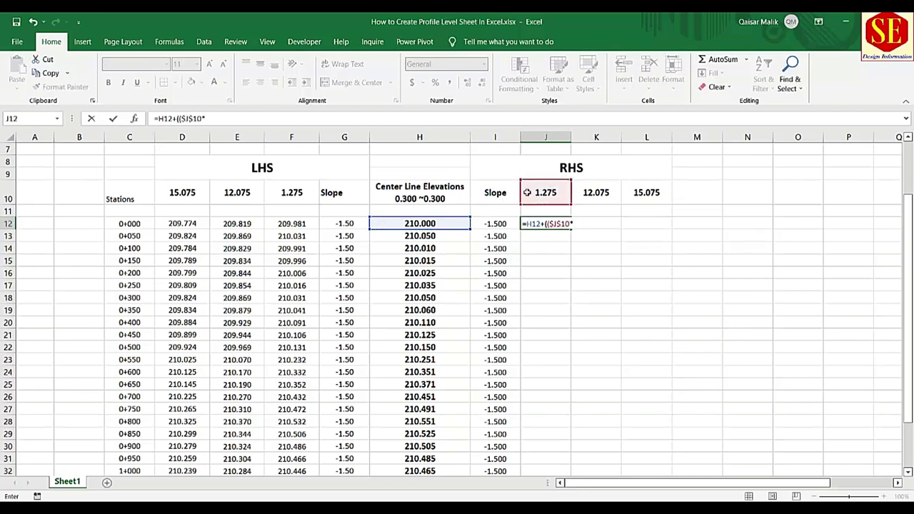
pyautogui.click(494, 224)
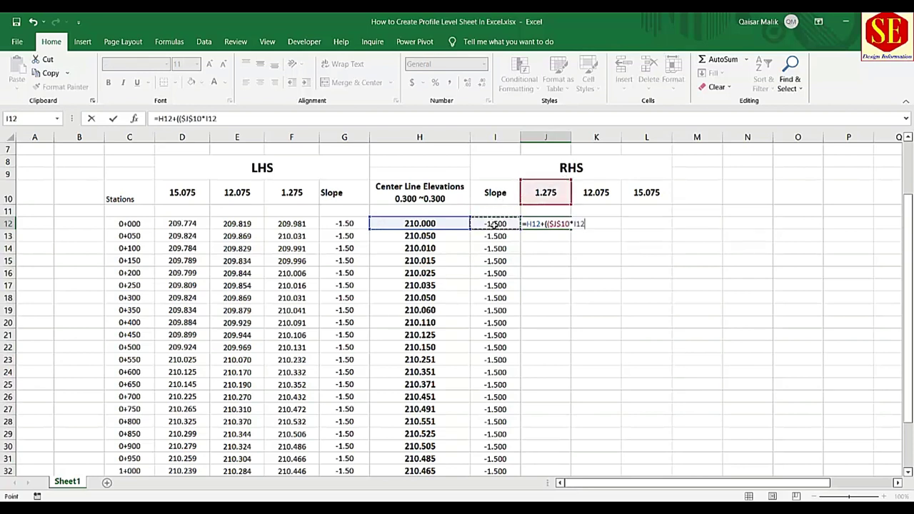
pyautogui.write(')/1')
pyautogui.write('00')
pyautogui.press('Return')
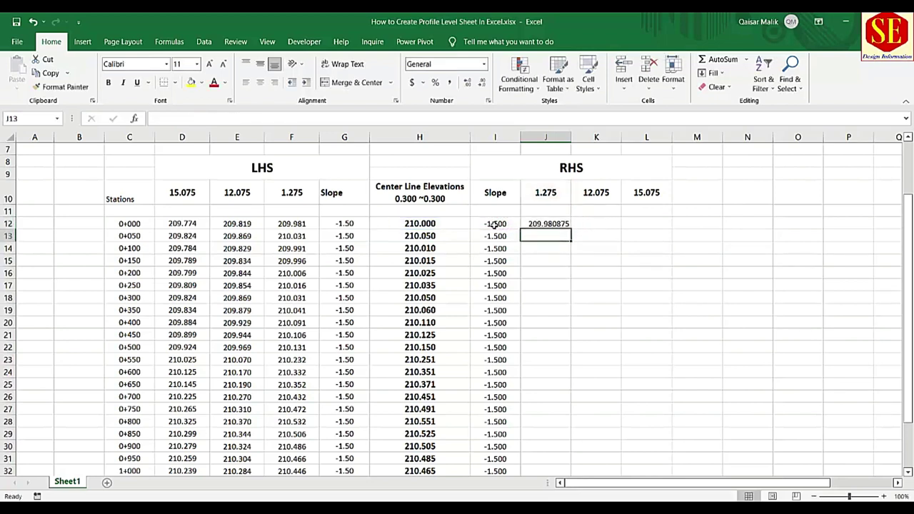
# Show J12 to three decimals, centre it, and fill it down to row 32.
pyautogui.click(559, 223)
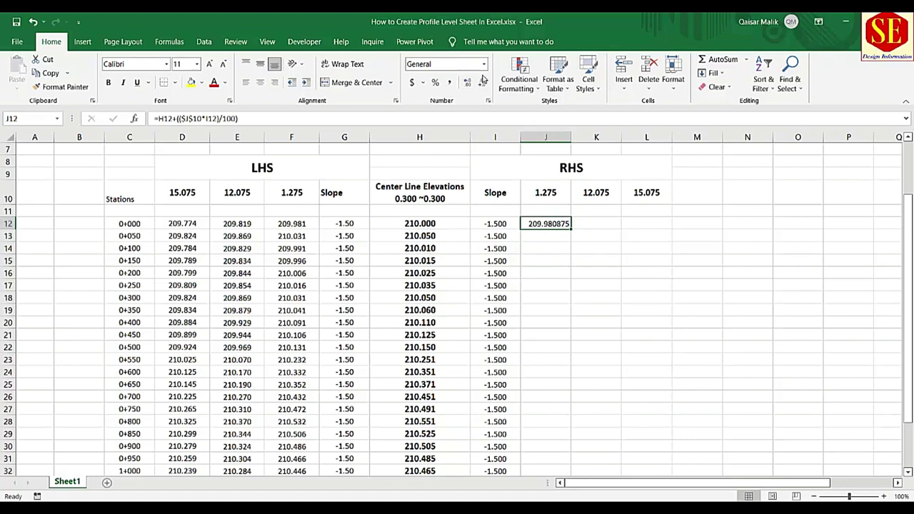
pyautogui.click(481, 83)
pyautogui.click(482, 82)
pyautogui.click(481, 83)
pyautogui.click(481, 82)
pyautogui.click(466, 83)
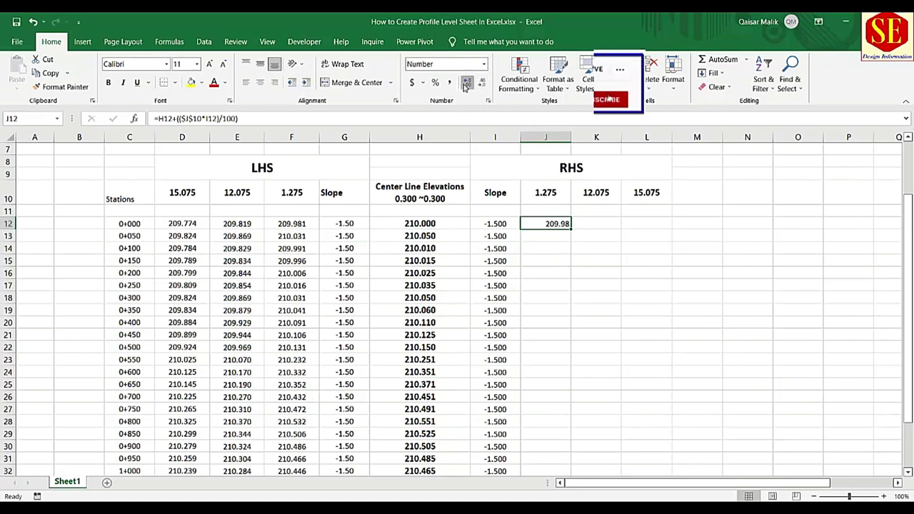
pyautogui.click(258, 82)
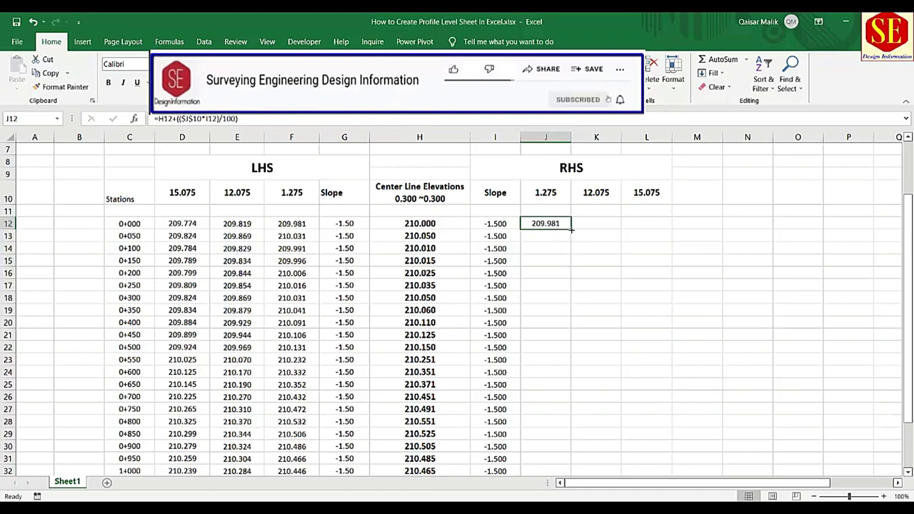
pyautogui.doubleClick(571, 227)
pyautogui.click(601, 223)
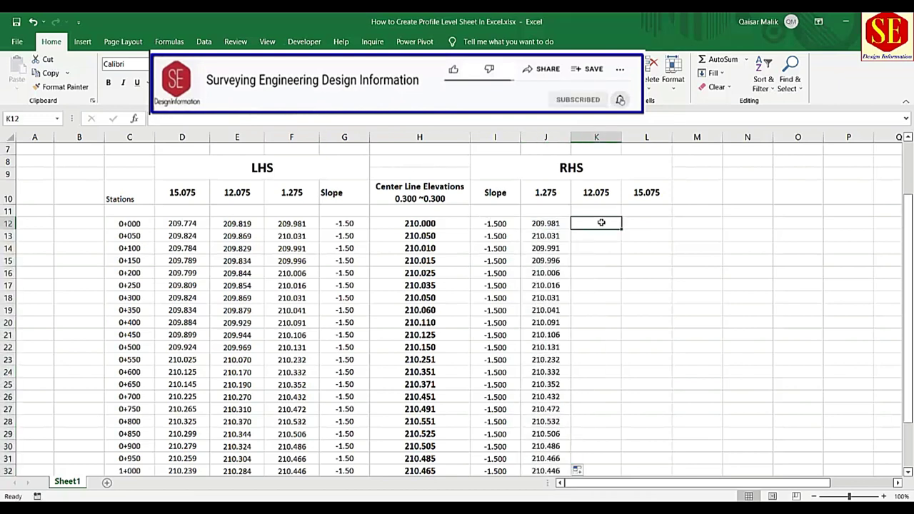
# Enter =H12+(($K$10*I12)/100) in K12 for the 12.075 RHS elevation.
pyautogui.write('=')
pyautogui.click(421, 223)
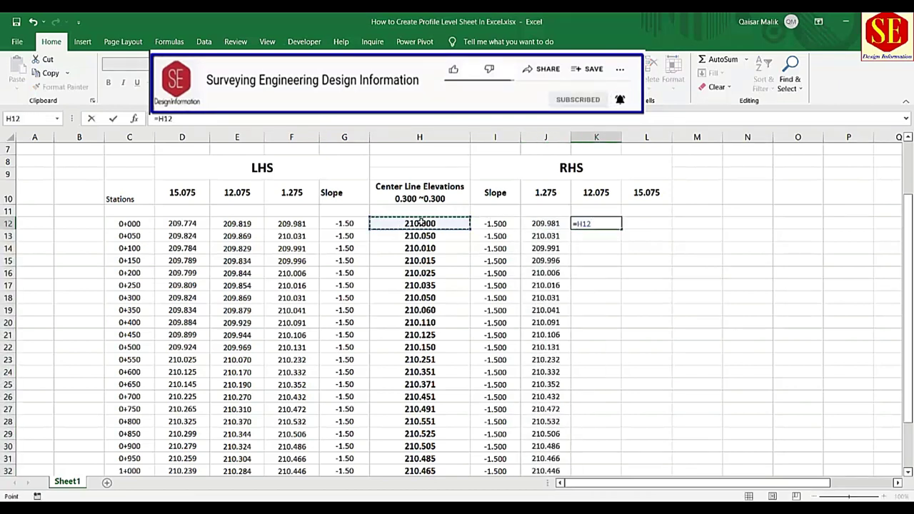
pyautogui.write('+((')
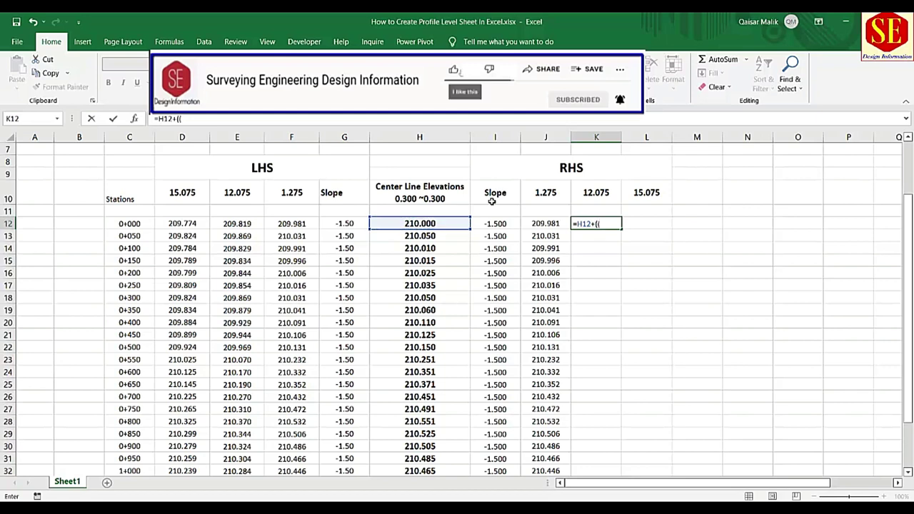
pyautogui.click(598, 193)
pyautogui.press('F4')
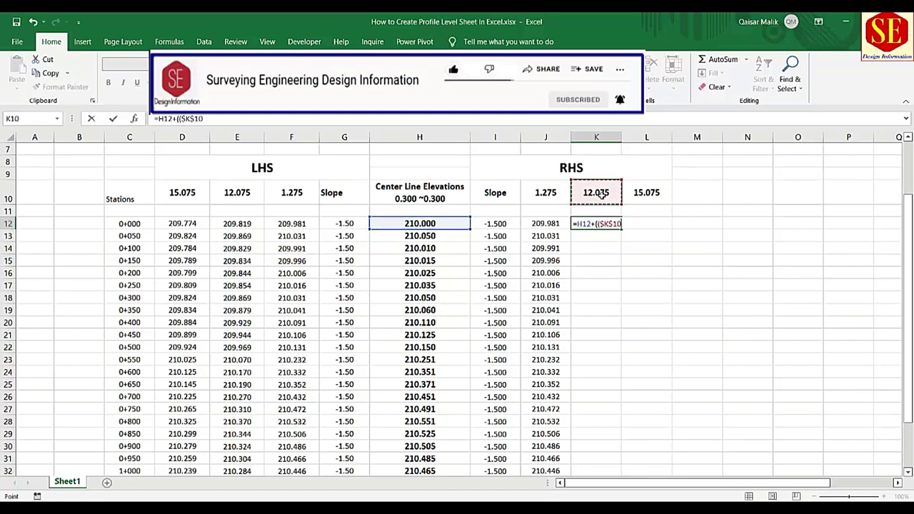
pyautogui.write('*')
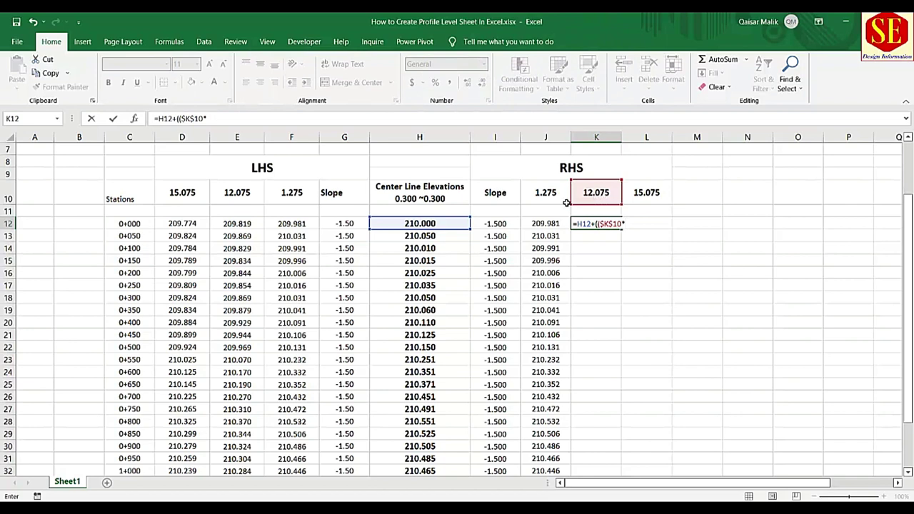
pyautogui.click(508, 225)
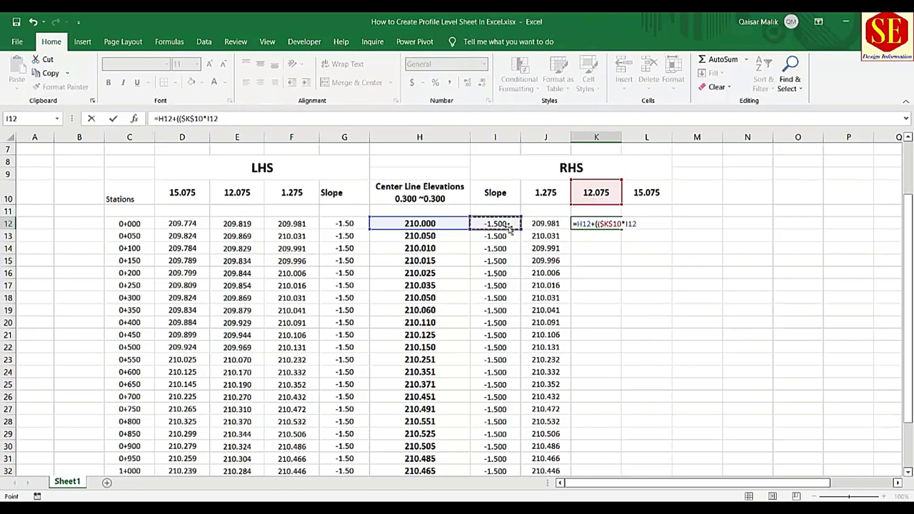
pyautogui.write(')/100')
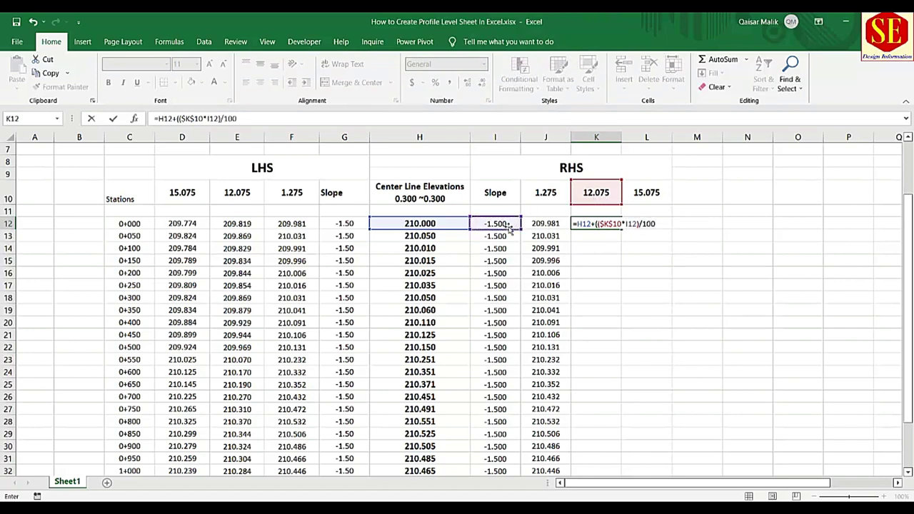
pyautogui.press('Return')
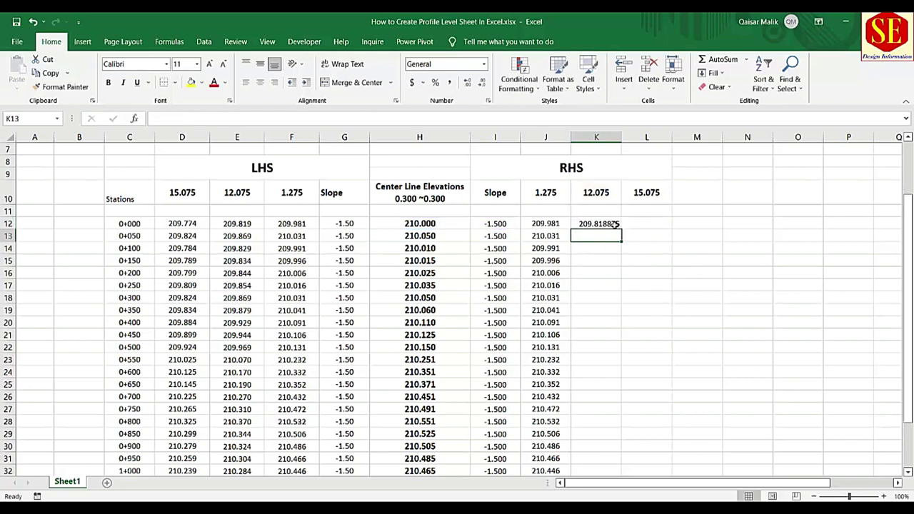
# Show K12 to three decimals, centre it both ways, and fill it down to row 32.
pyautogui.click(616, 224)
pyautogui.click(482, 83)
pyautogui.click(482, 82)
pyautogui.click(482, 82)
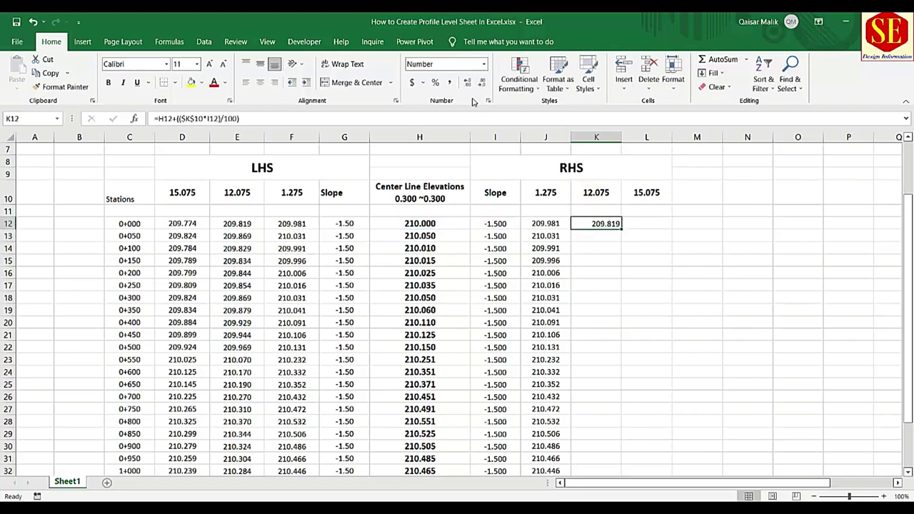
pyautogui.click(260, 83)
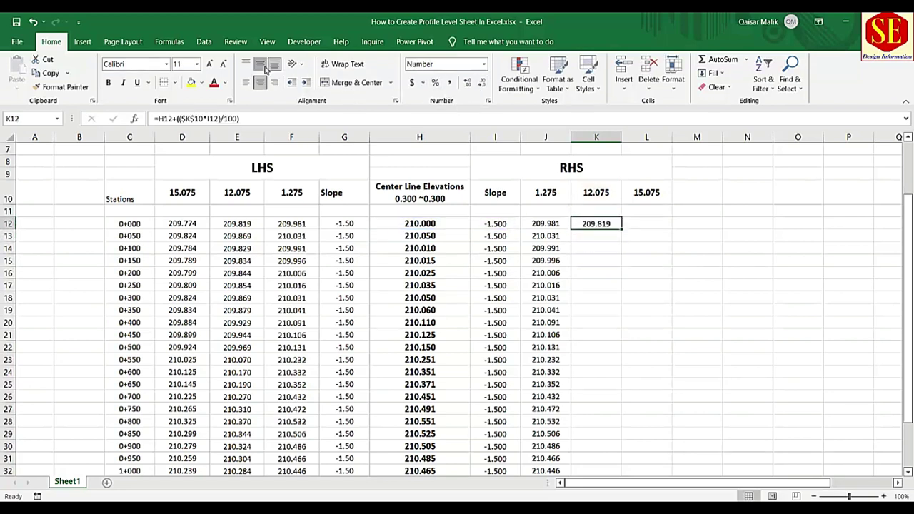
pyautogui.click(265, 65)
pyautogui.doubleClick(622, 229)
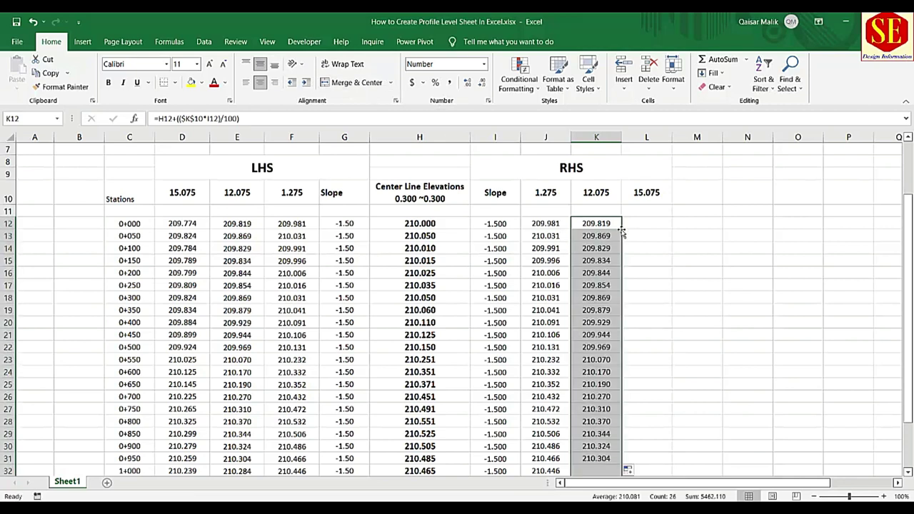
# Enter =H12+(($L$10*I12)/100) in L12 for the 15.075 RHS elevation.
pyautogui.click(647, 220)
pyautogui.write('=')
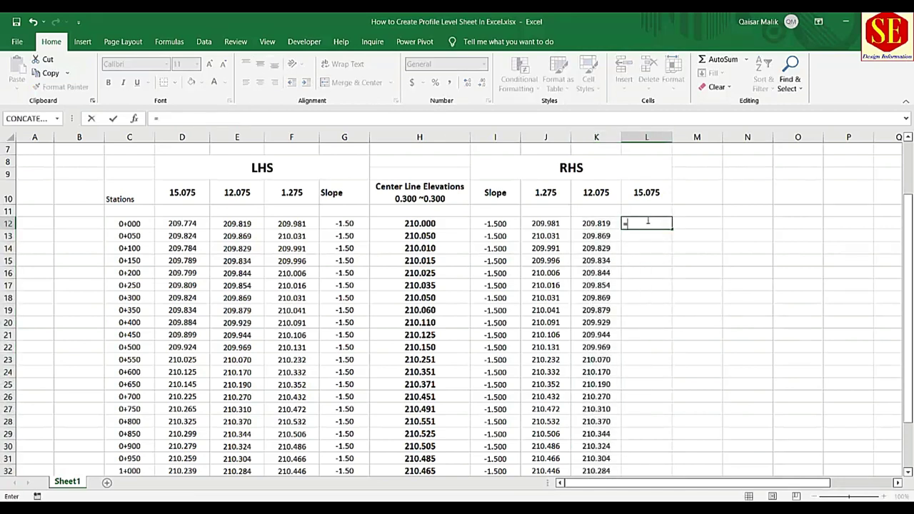
pyautogui.click(420, 224)
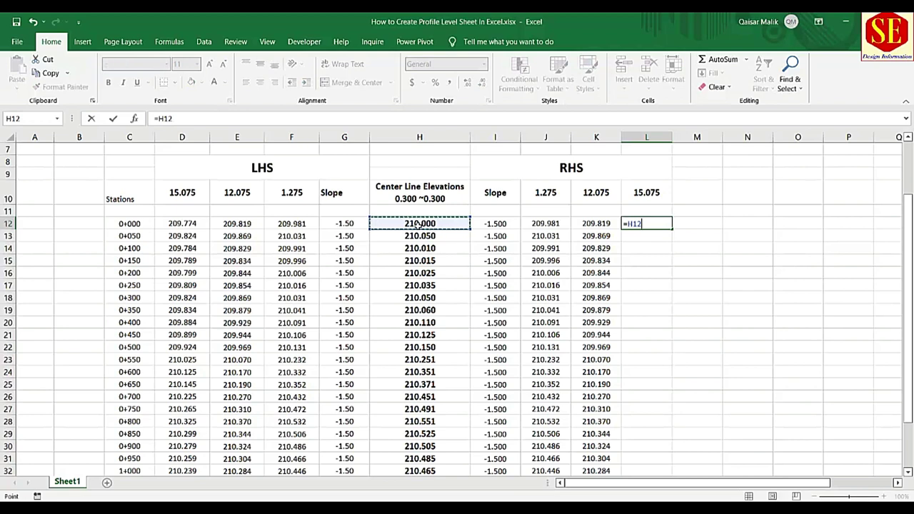
pyautogui.write('+((')
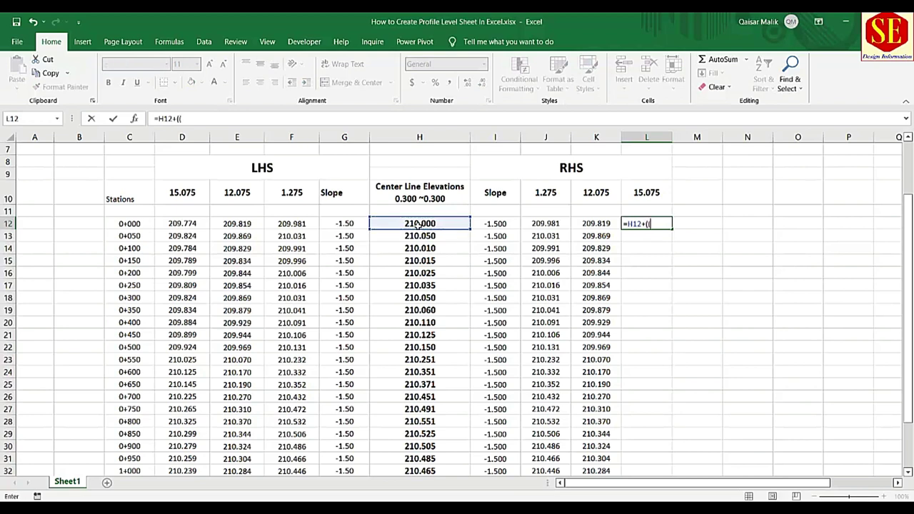
pyautogui.click(646, 192)
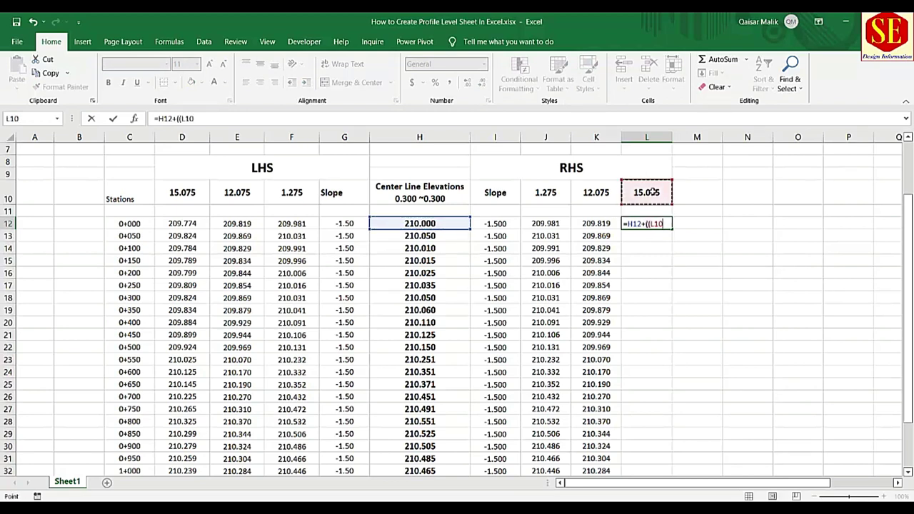
pyautogui.press('F4')
pyautogui.write('*')
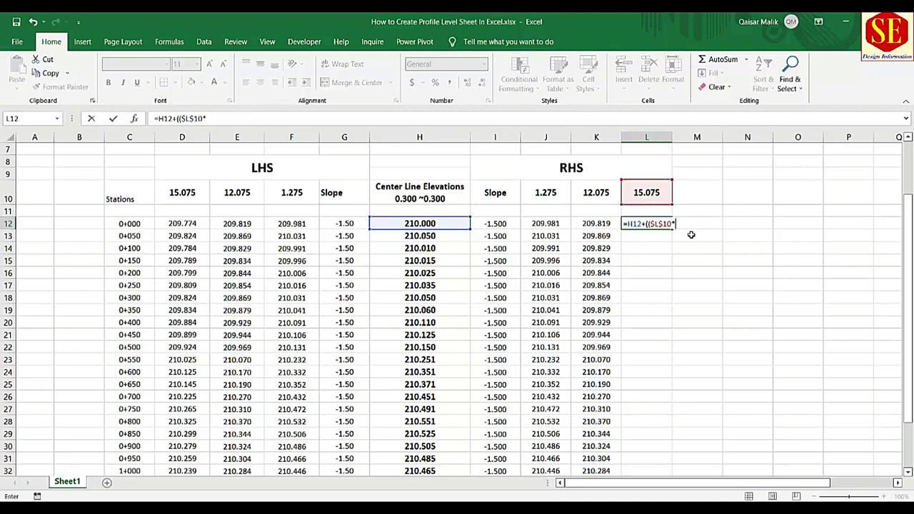
pyautogui.click(499, 225)
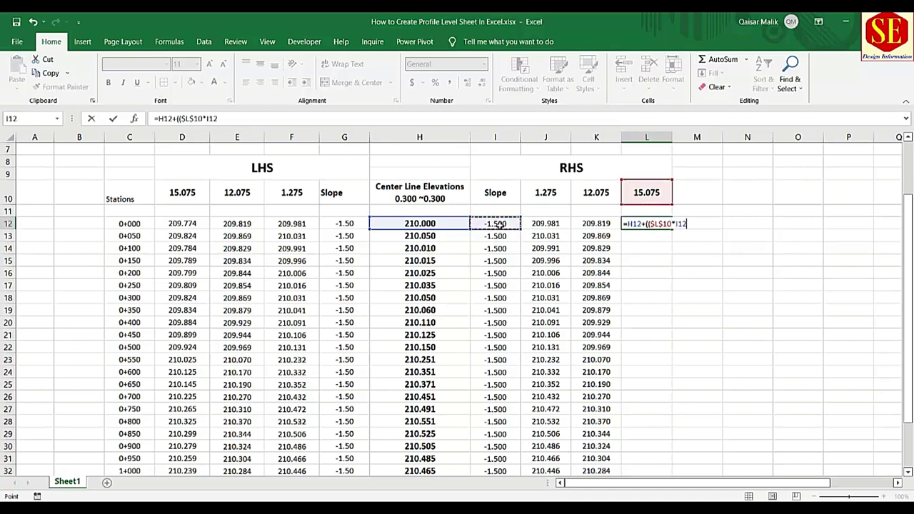
pyautogui.write(')/100')
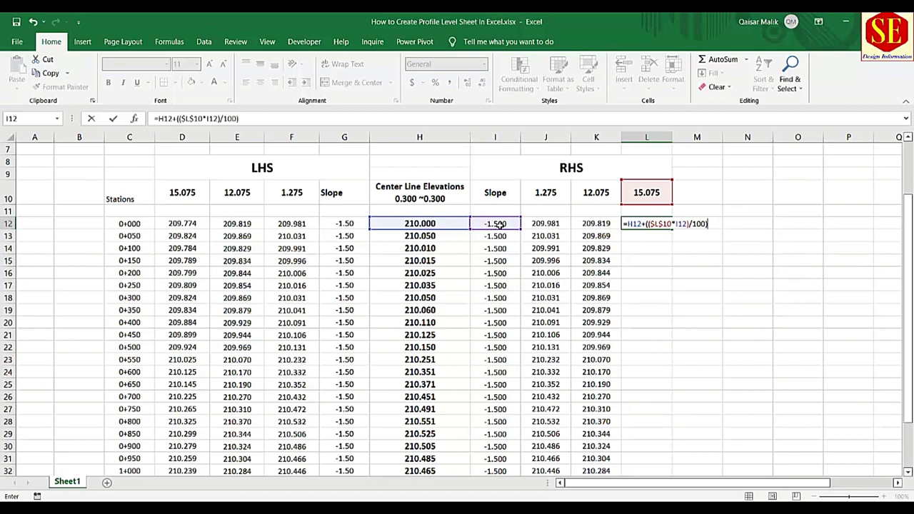
pyautogui.press('Return')
# Show L12 to three decimals, centre it both ways, and fill it down to row 32.
pyautogui.click(662, 224)
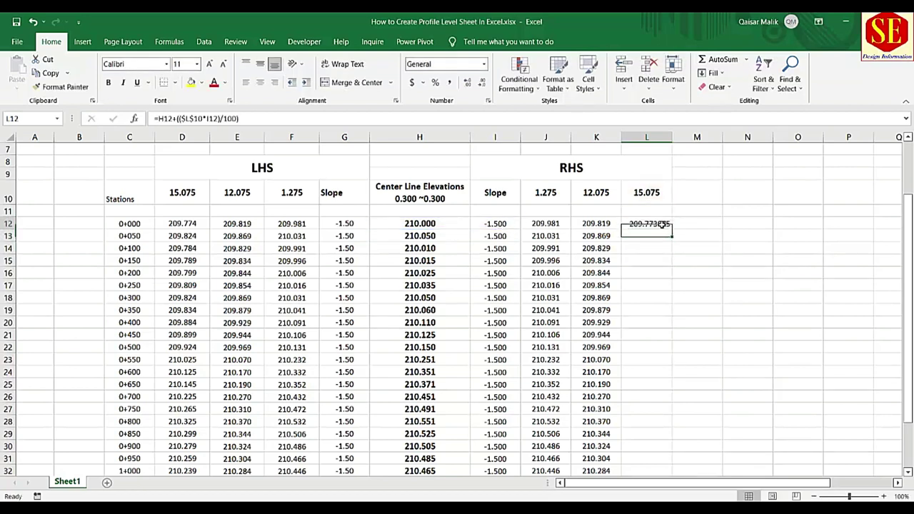
pyautogui.click(478, 84)
pyautogui.click(478, 85)
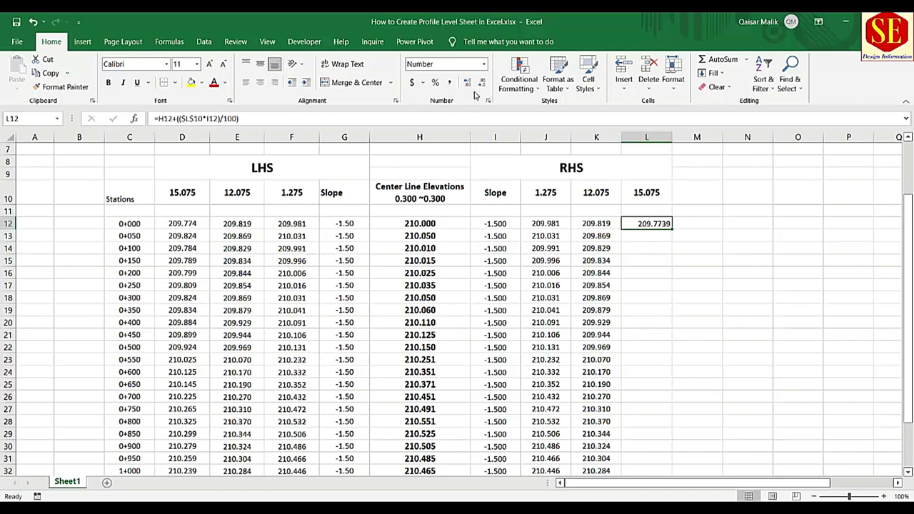
pyautogui.click(480, 84)
pyautogui.click(260, 82)
pyautogui.click(260, 63)
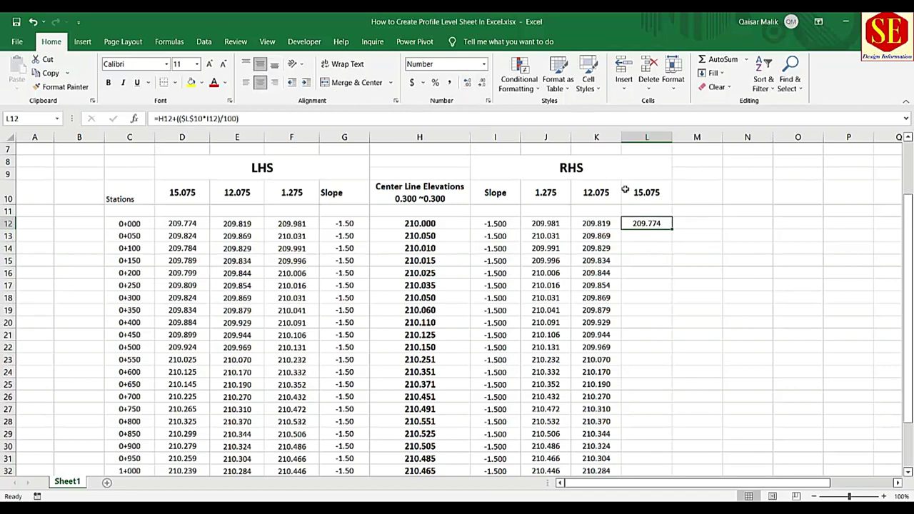
pyautogui.doubleClick(671, 227)
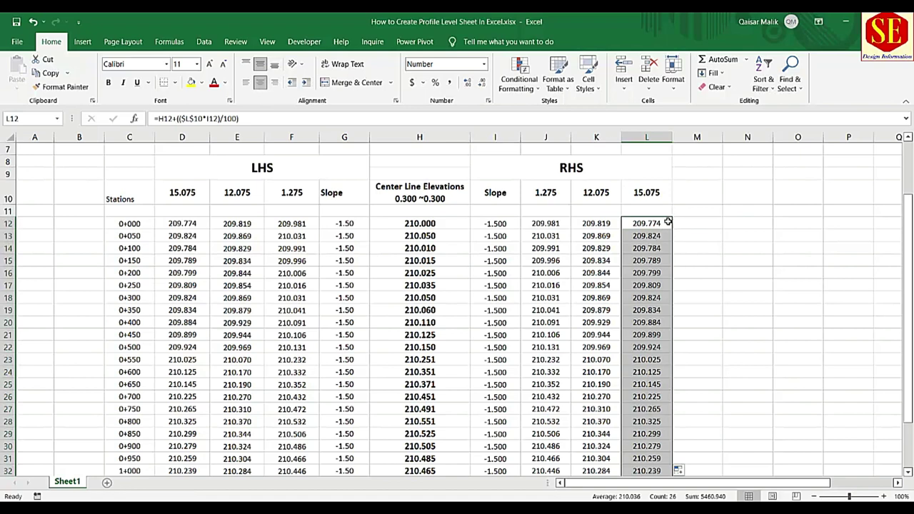
# Make the column C station labels size 12 and purple.
pyautogui.click(741, 273)
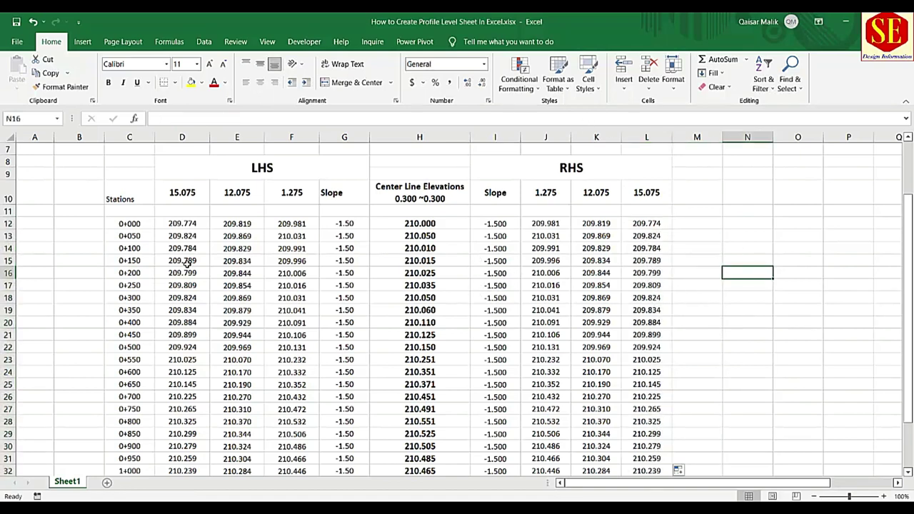
pyautogui.click(140, 223)
pyautogui.click(139, 236)
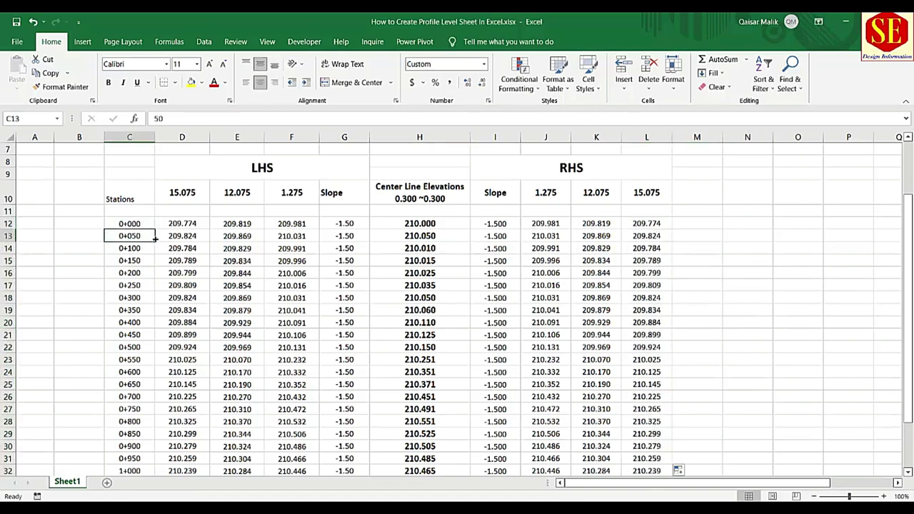
pyautogui.doubleClick(154, 241)
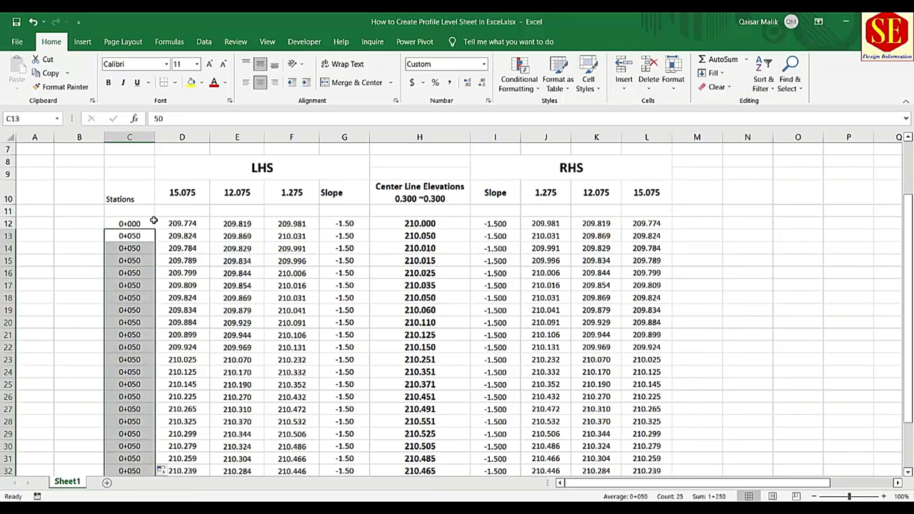
pyautogui.moveTo(138, 236); pyautogui.dragTo(121, 457)
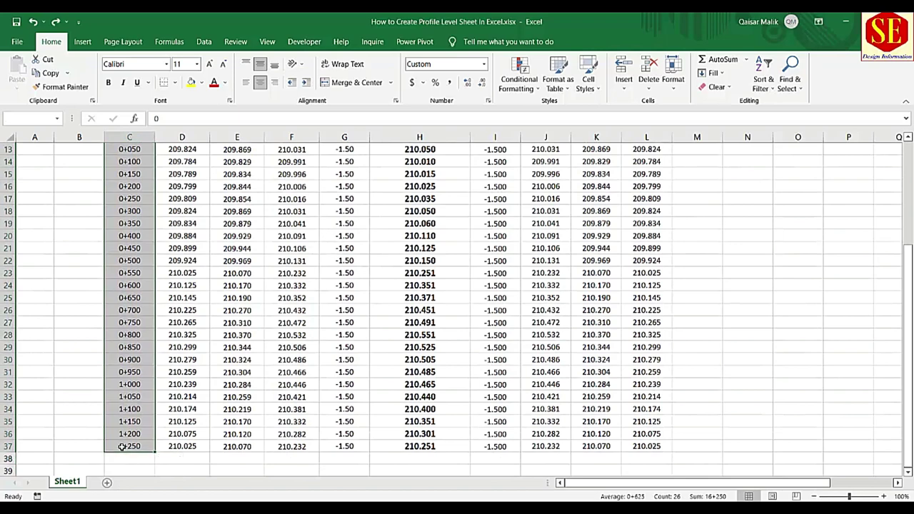
pyautogui.scroll(4, 190, 253)
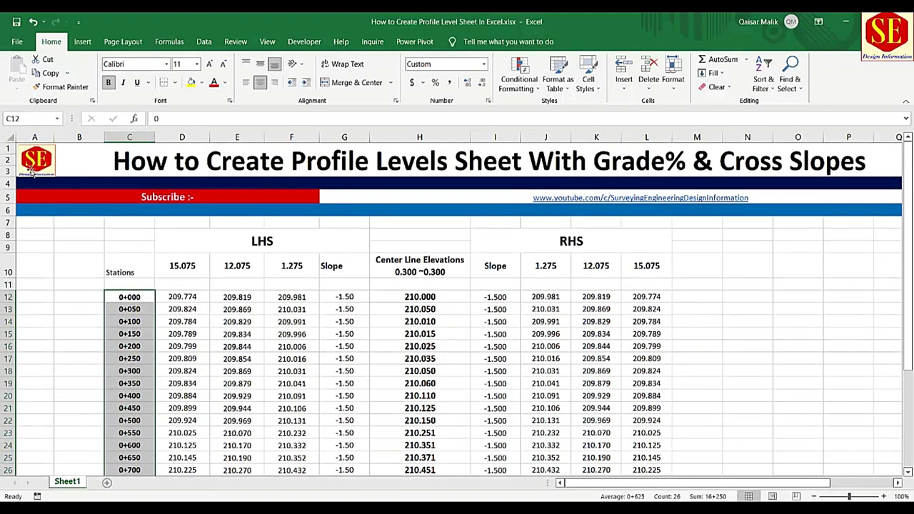
pyautogui.click(209, 64)
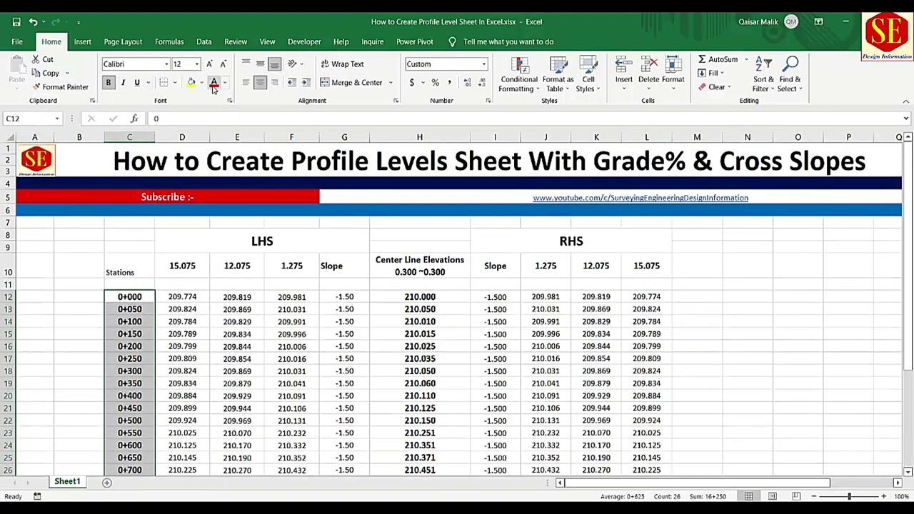
pyautogui.click(222, 83)
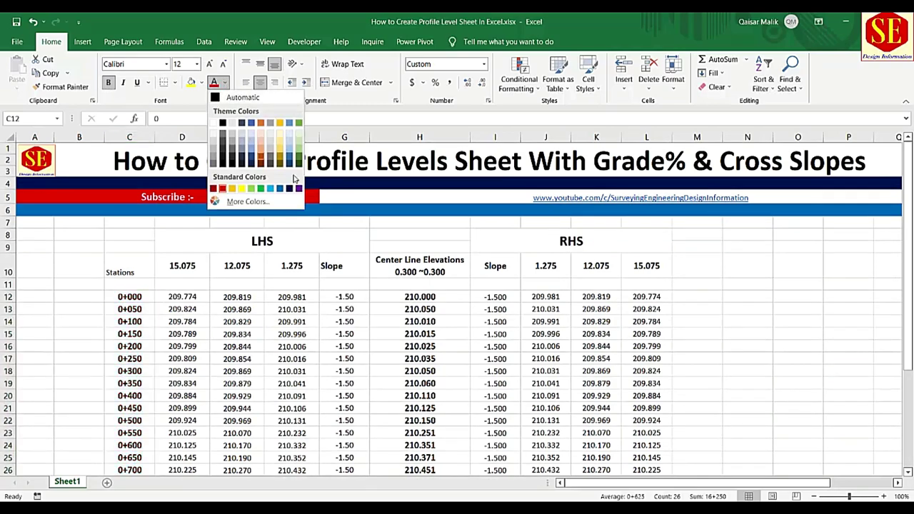
pyautogui.click(300, 188)
# Colour the centre line elevations in H12:H37 red.
pyautogui.scroll(-2, 457, 235)
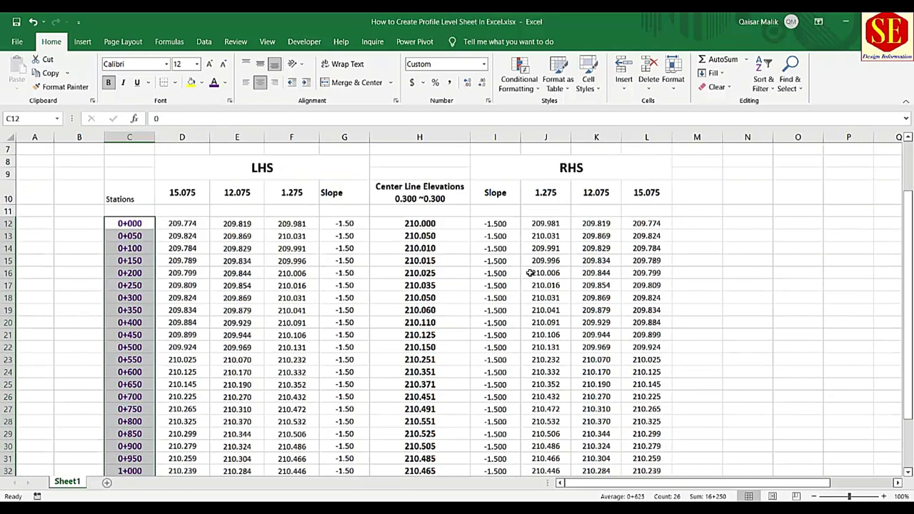
pyautogui.click(456, 224)
pyautogui.moveTo(457, 224); pyautogui.dragTo(456, 446)
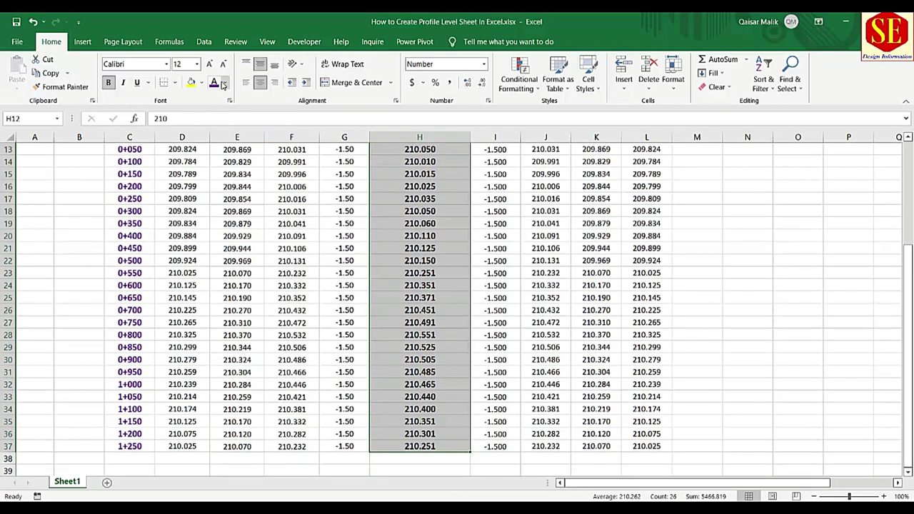
pyautogui.click(225, 83)
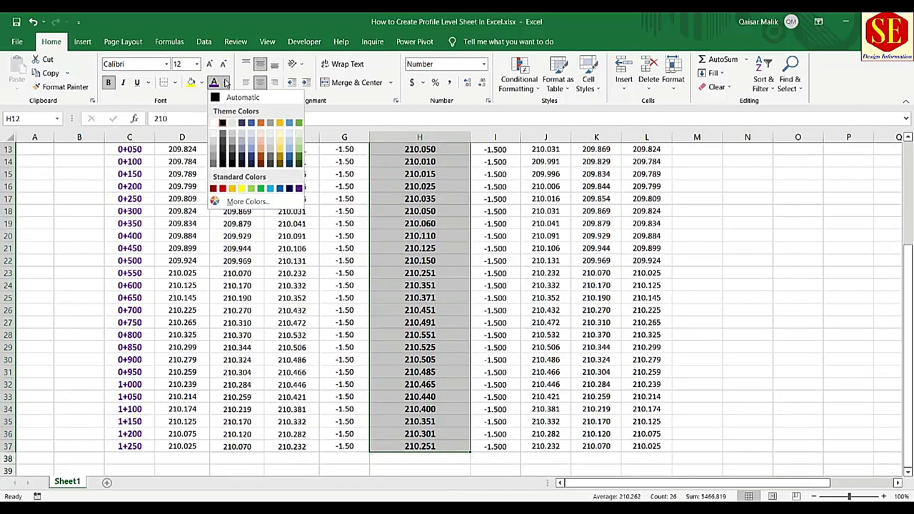
pyautogui.click(222, 189)
pyautogui.scroll(4, 443, 317)
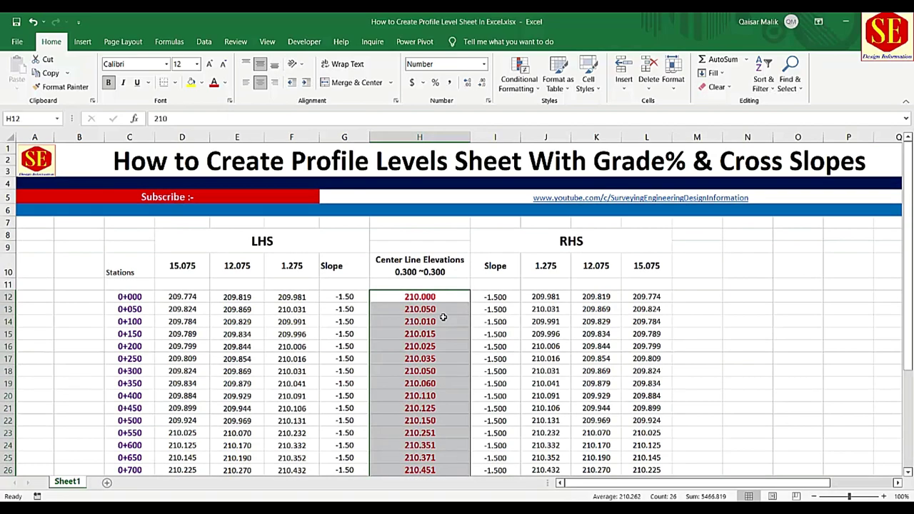
pyautogui.click(564, 306)
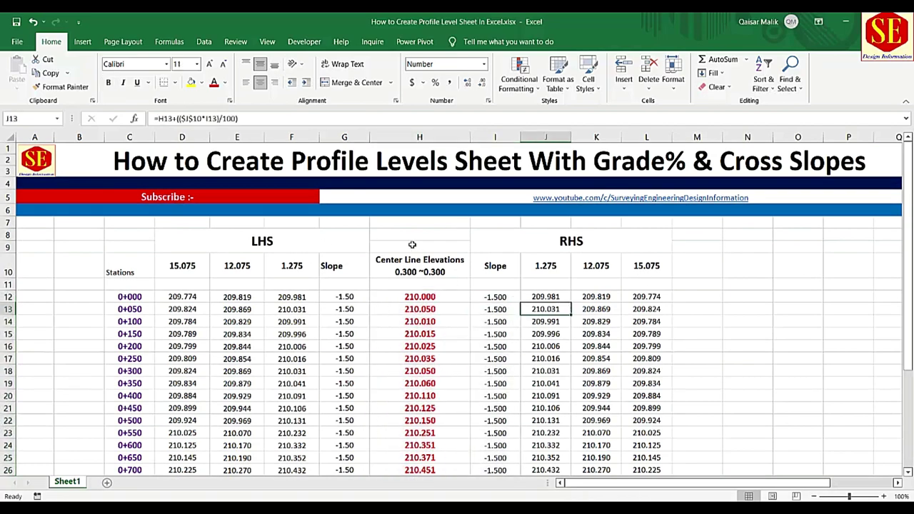
# Merge H8:H9 and make the Stations heading bold and middle-aligned.
pyautogui.moveTo(421, 237); pyautogui.dragTo(420, 247)
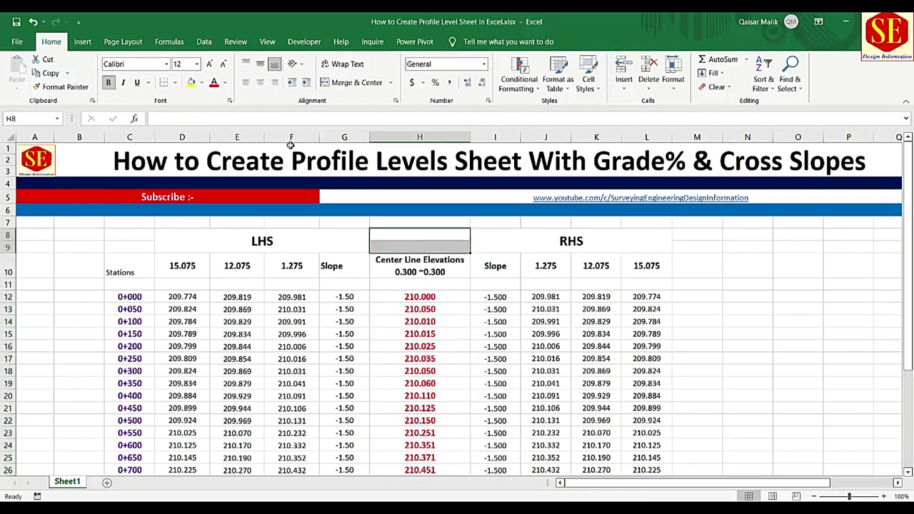
pyautogui.click(323, 83)
pyautogui.scroll(-1, 419, 294)
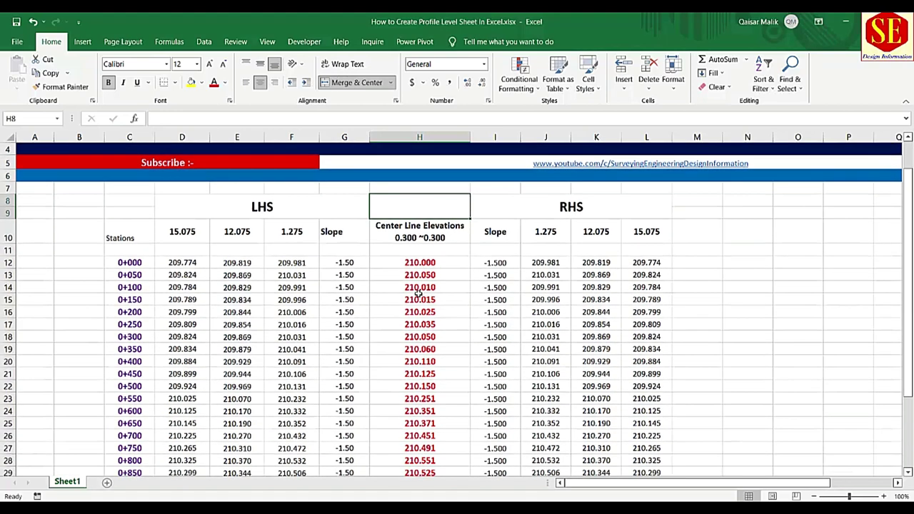
pyautogui.click(127, 226)
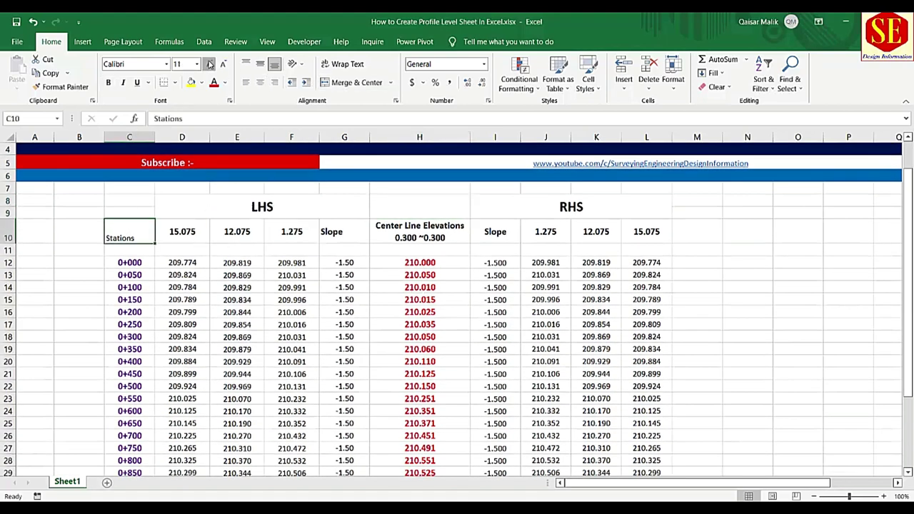
pyautogui.click(108, 82)
pyautogui.click(260, 64)
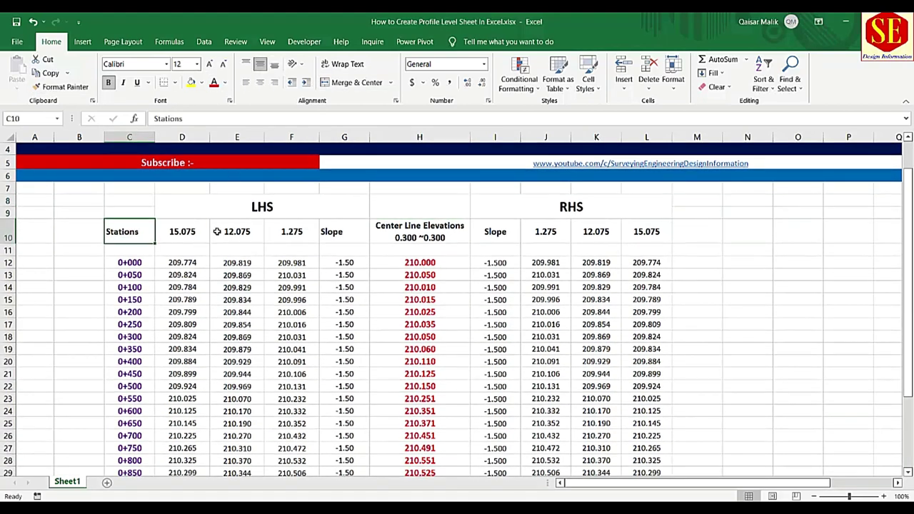
# Give header row C10:L10 a solid outline border with vertical dividers between cells.
pyautogui.moveTo(118, 232)
pyautogui.mouseDown()
pyautogui.moveTo(658, 274)
pyautogui.moveTo(661, 236)
pyautogui.mouseUp()
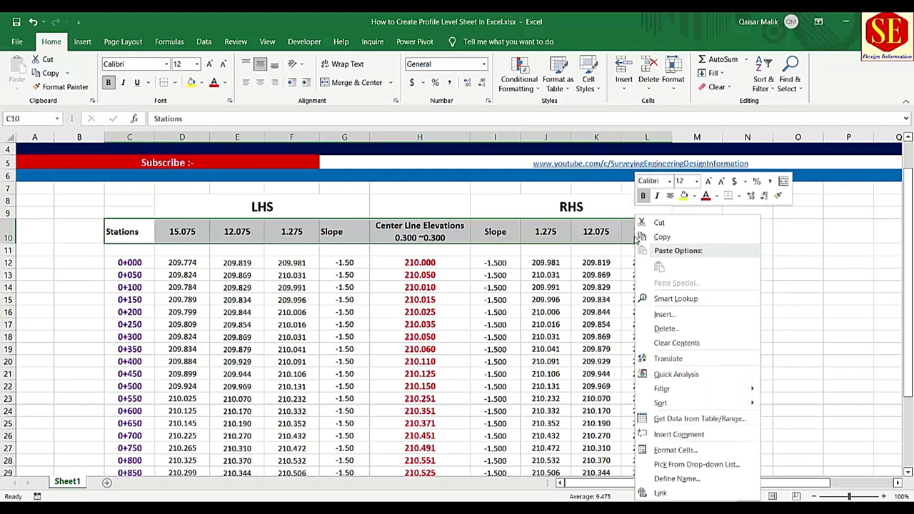
pyautogui.rightClick(634, 237)
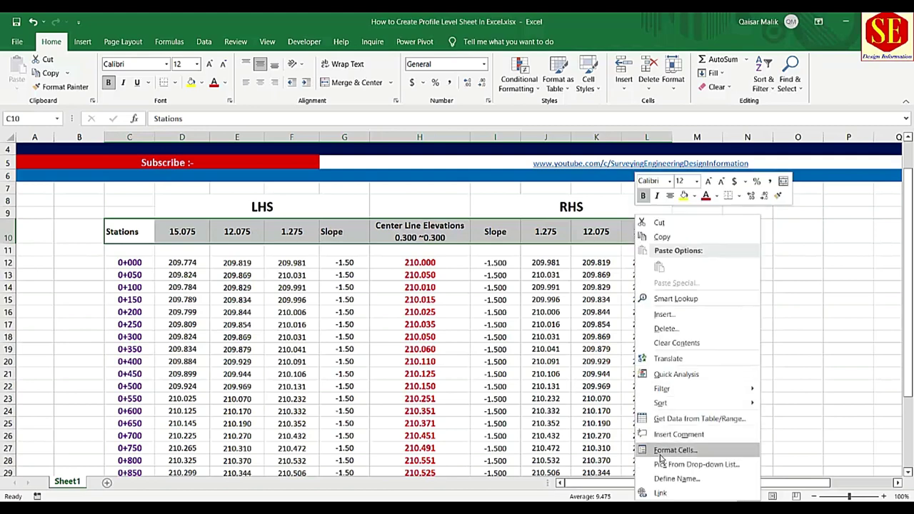
pyautogui.click(664, 450)
pyautogui.click(641, 230)
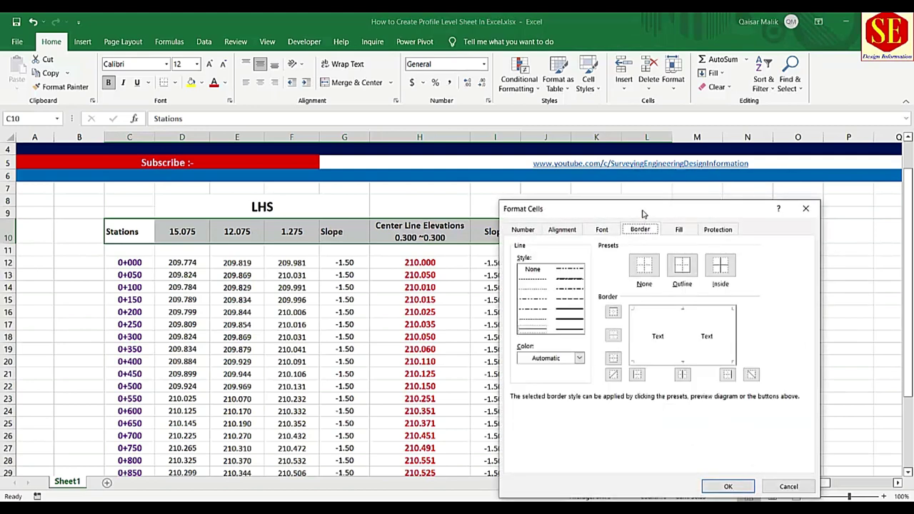
pyautogui.moveTo(642, 212); pyautogui.dragTo(572, 162)
pyautogui.click(511, 258)
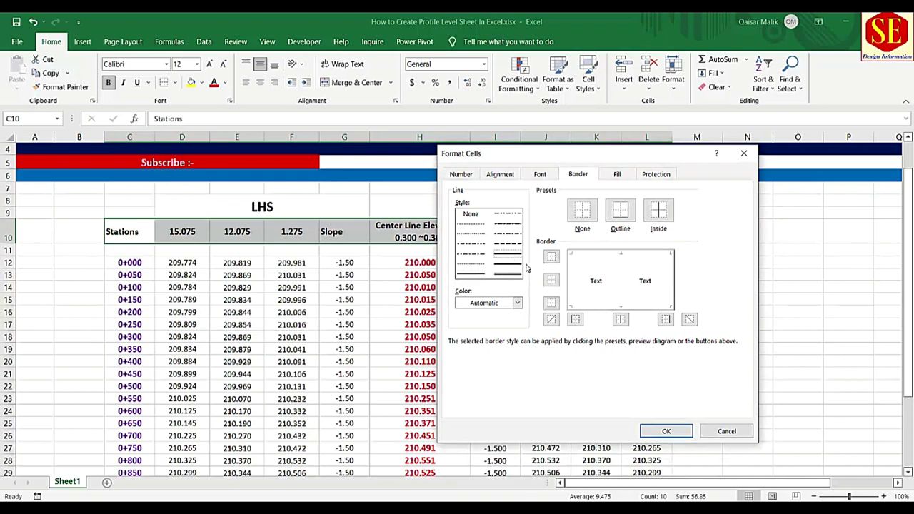
pyautogui.click(620, 210)
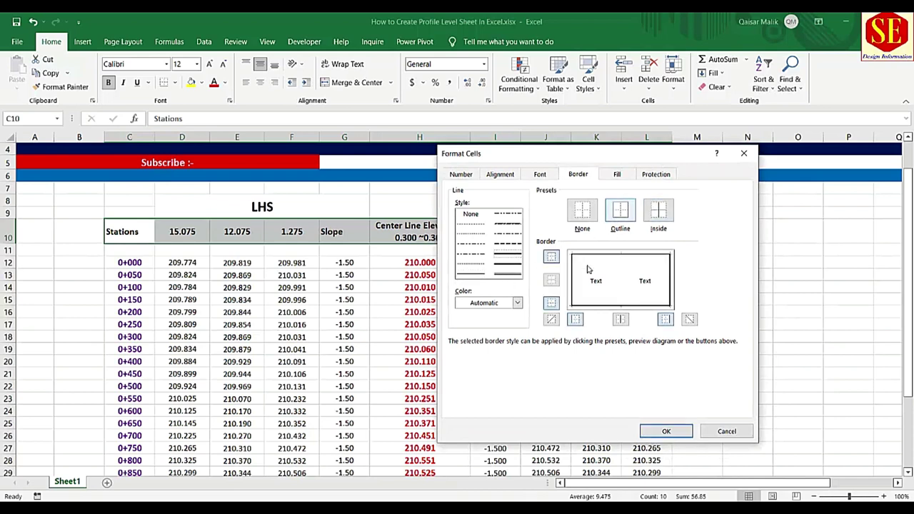
pyautogui.click(620, 319)
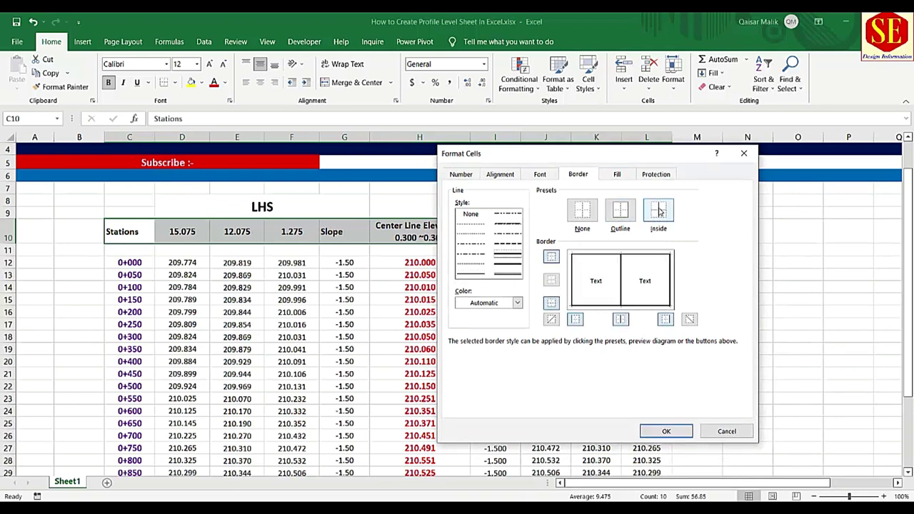
pyautogui.click(650, 431)
# Centre the header texts across C10:L10 horizontally.
pyautogui.click(421, 295)
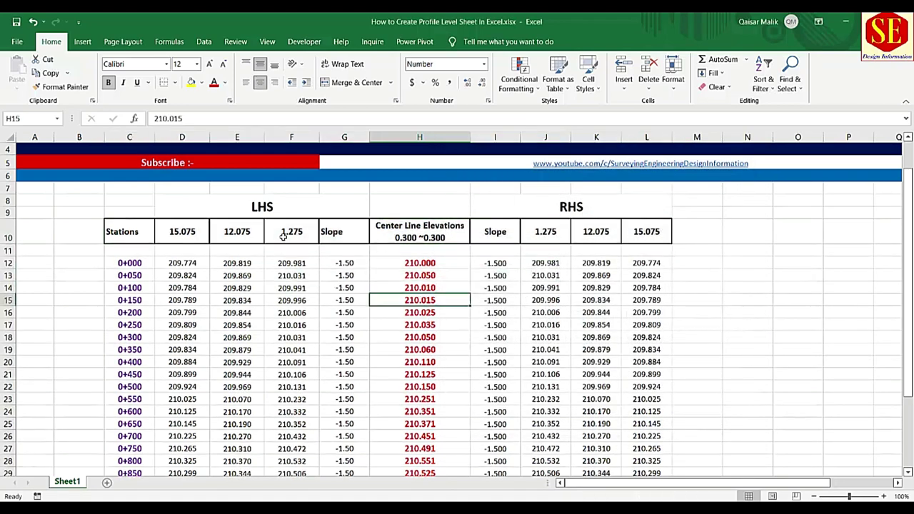
pyautogui.moveTo(107, 231); pyautogui.dragTo(647, 231)
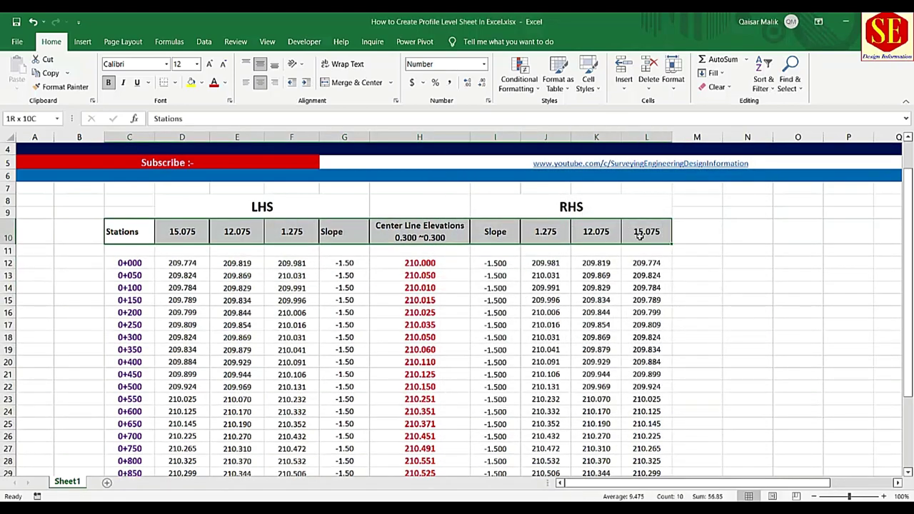
pyautogui.click(260, 83)
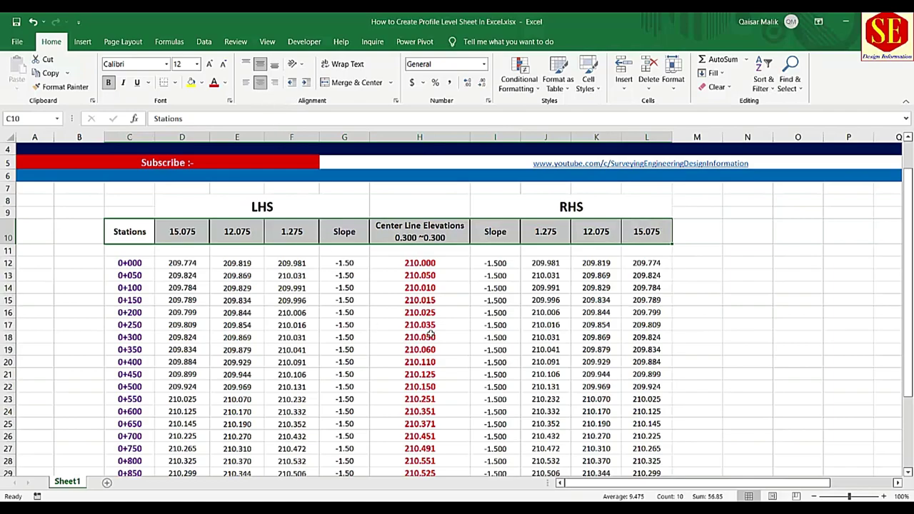
pyautogui.scroll(-1, 202, 223)
# Give the data block C12:L37 thin outline and inside grid borders.
pyautogui.click(127, 224)
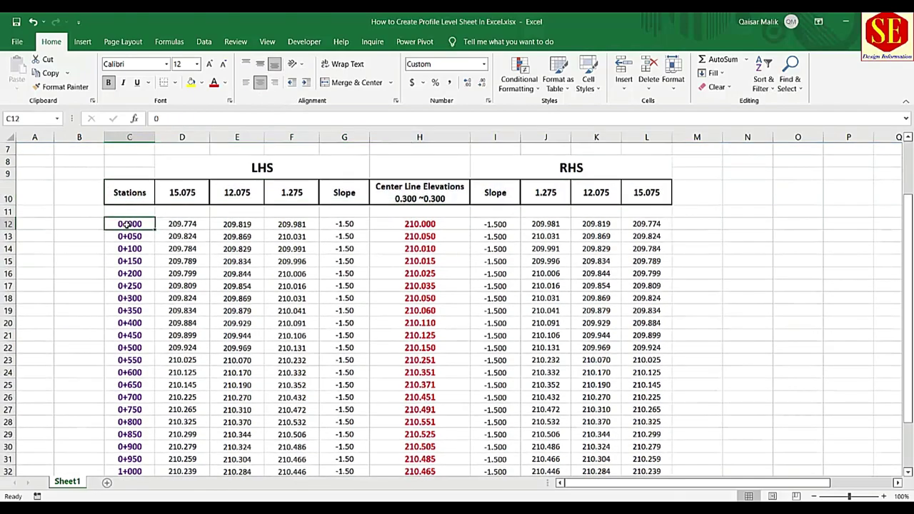
pyautogui.moveTo(185, 223); pyautogui.dragTo(646, 451)
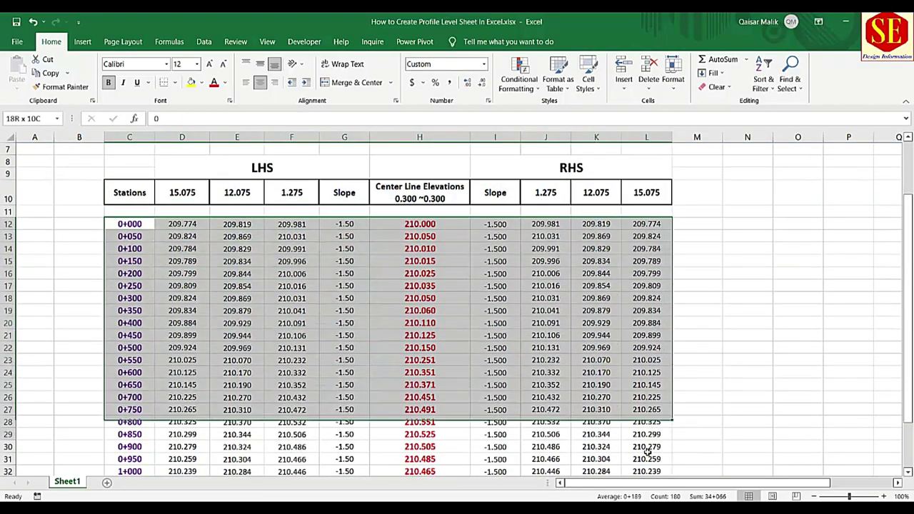
pyautogui.moveTo(647, 452); pyautogui.dragTo(668, 463)
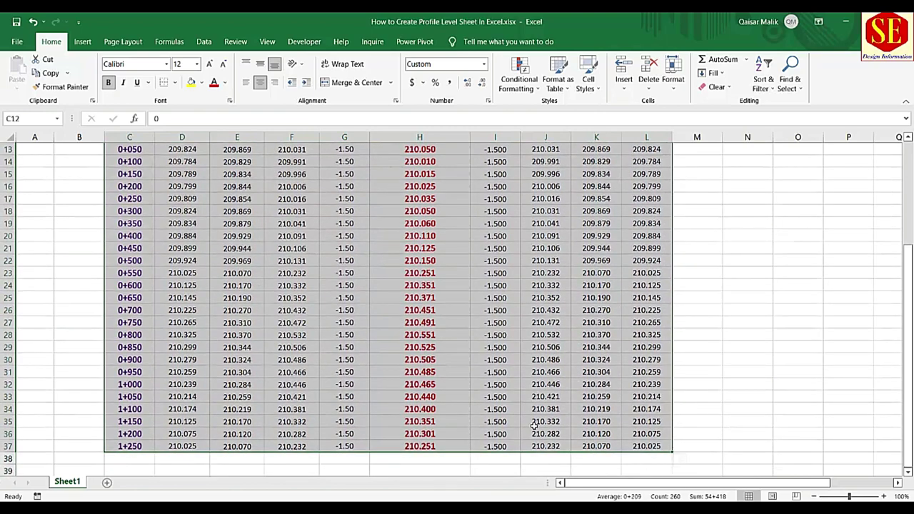
pyautogui.rightClick(534, 430)
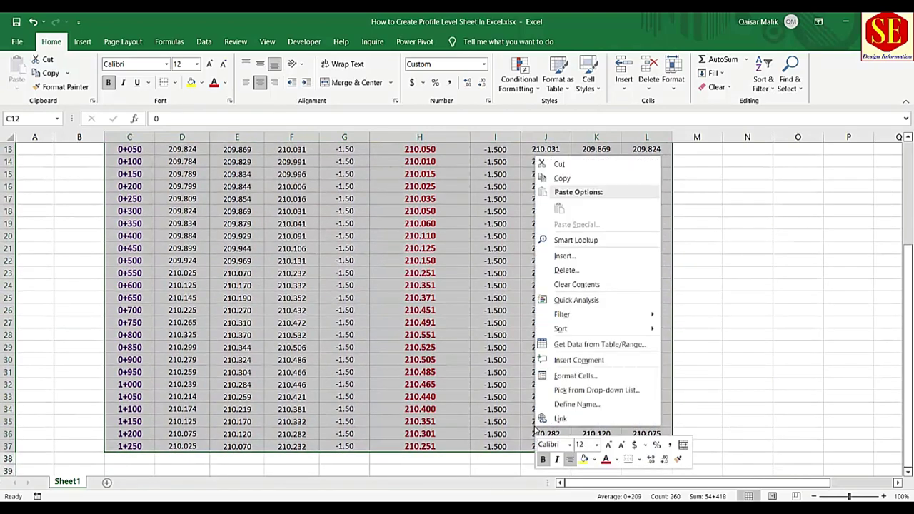
pyautogui.click(575, 377)
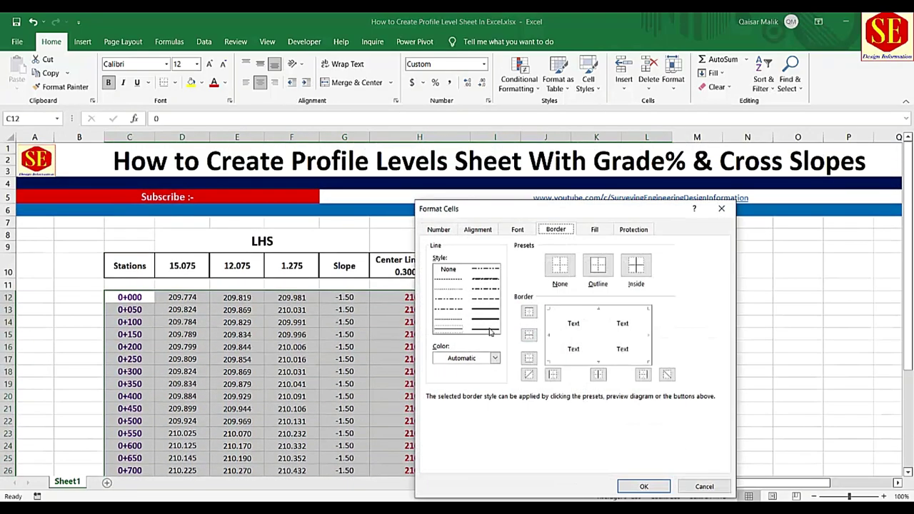
pyautogui.click(491, 331)
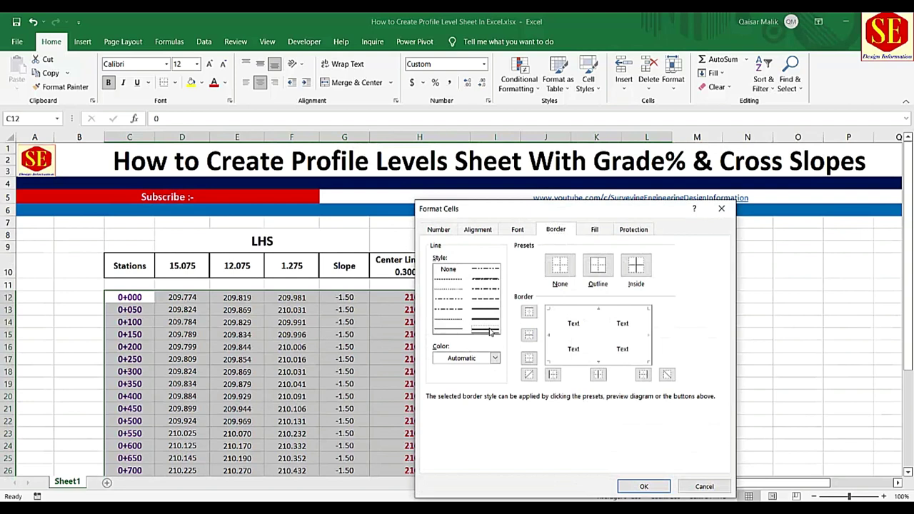
pyautogui.click(598, 266)
pyautogui.click(635, 265)
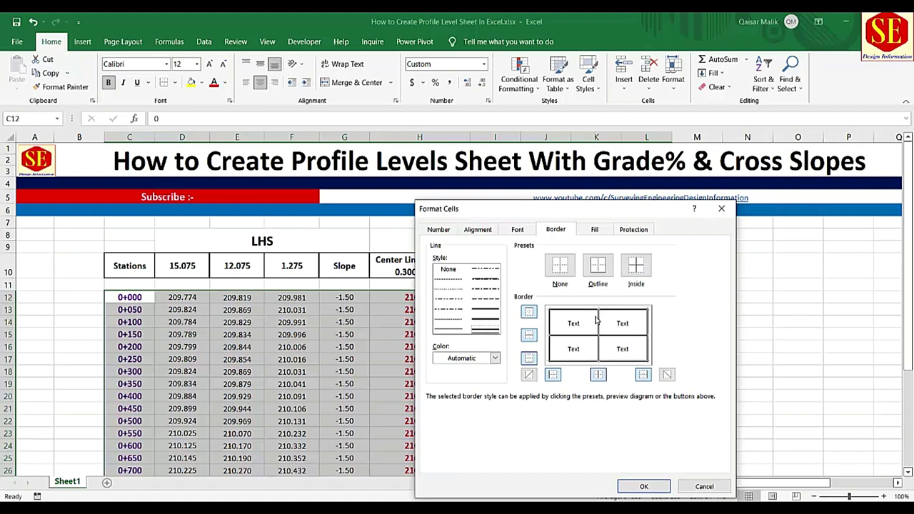
pyautogui.click(456, 332)
pyautogui.click(598, 266)
pyautogui.click(635, 266)
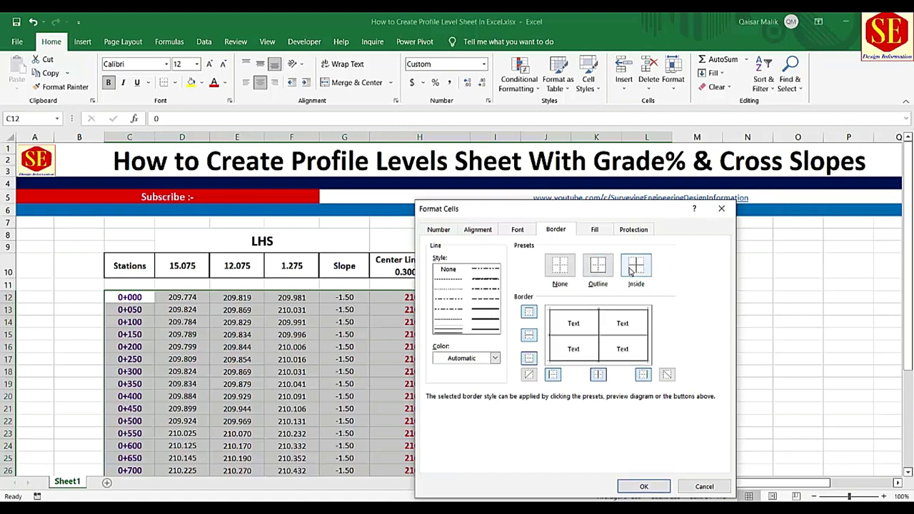
pyautogui.click(644, 486)
# Centre the table values horizontally and vertically in their cells.
pyautogui.scroll(-2, 565, 272)
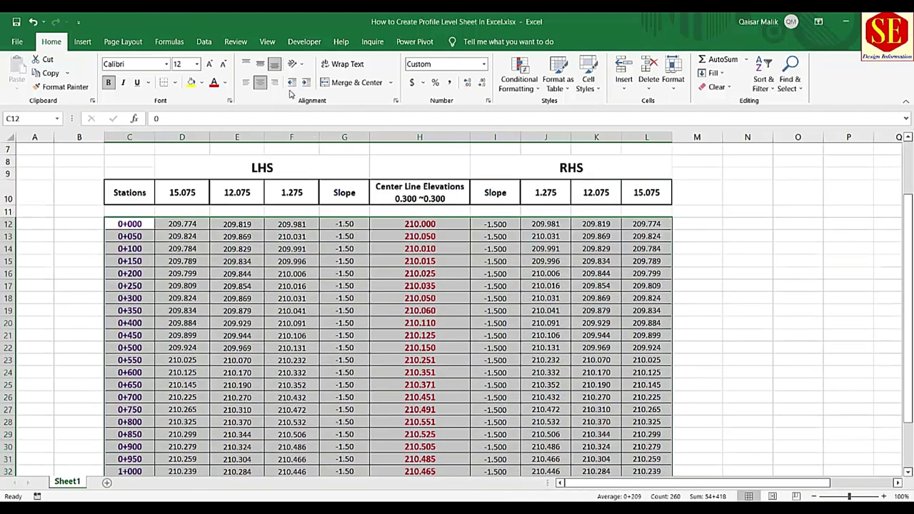
pyautogui.click(260, 63)
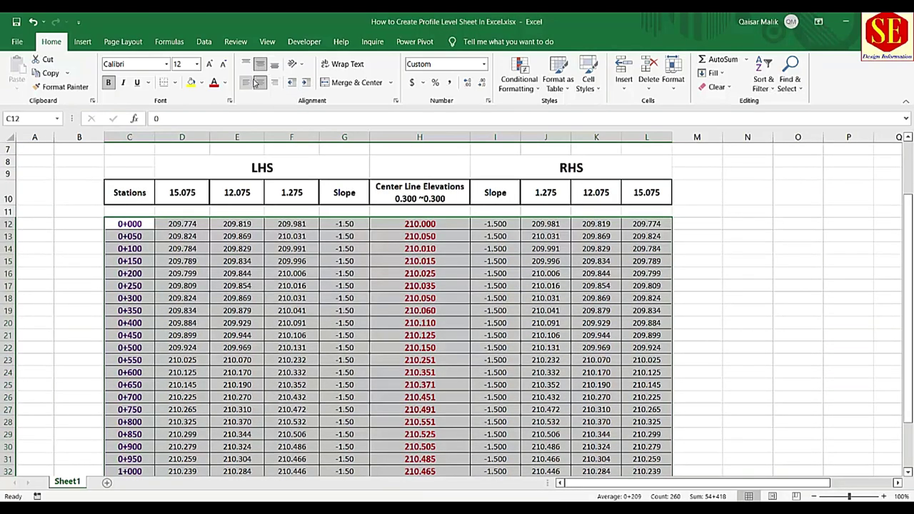
pyautogui.click(261, 83)
pyautogui.click(260, 83)
pyautogui.click(275, 64)
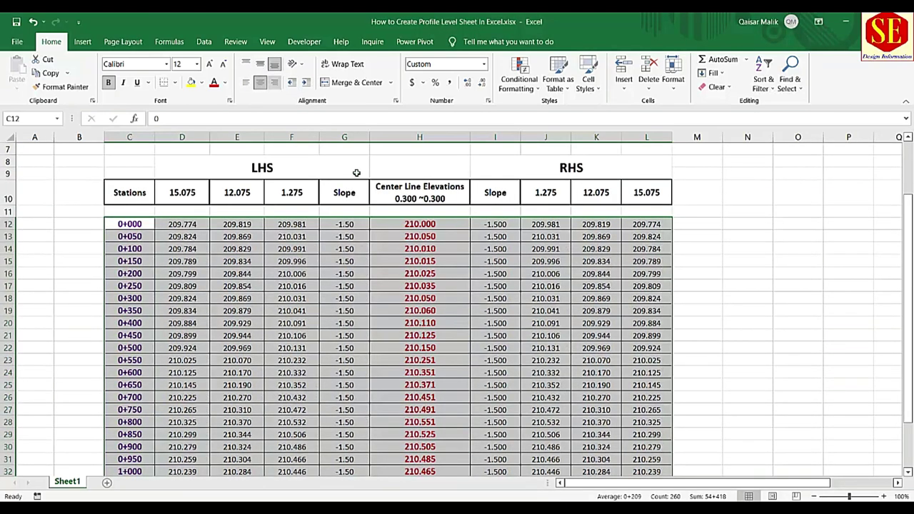
pyautogui.click(715, 287)
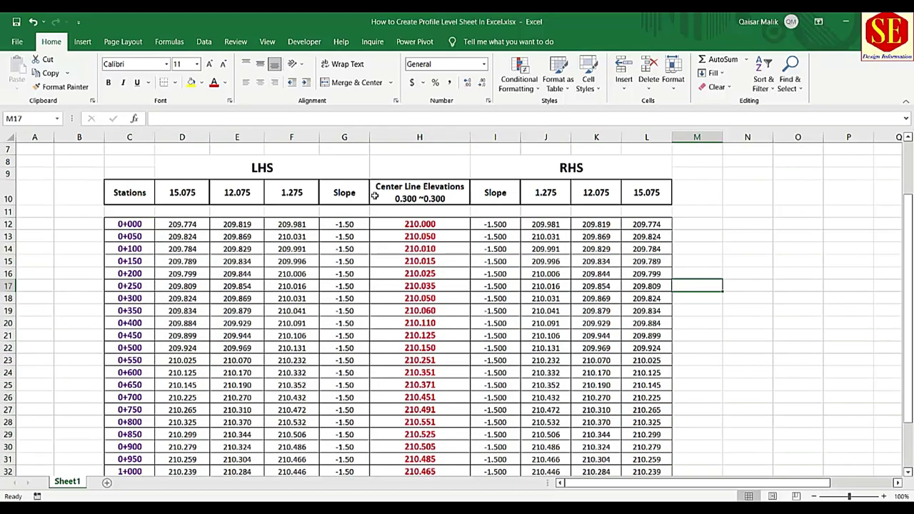
# Enter the heading 'Remarks' in cell M10.
pyautogui.click(700, 192)
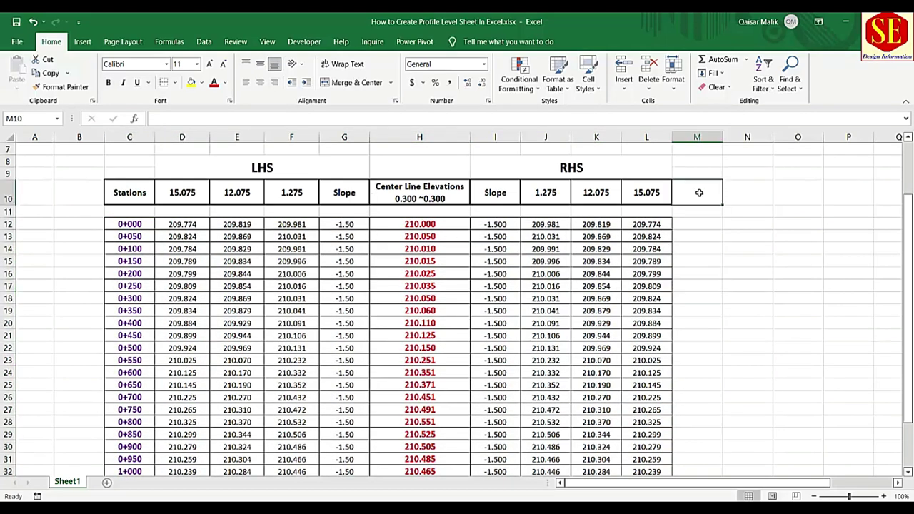
pyautogui.write('Remarks')
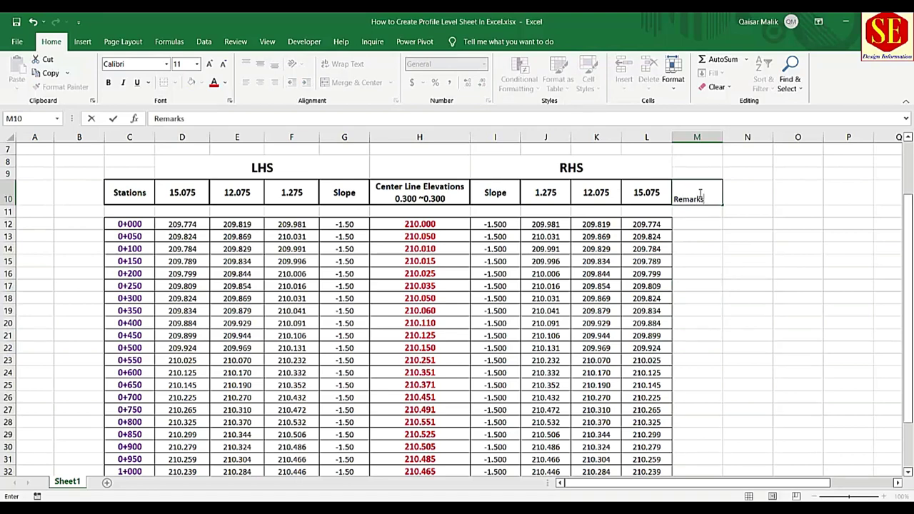
pyautogui.click(695, 246)
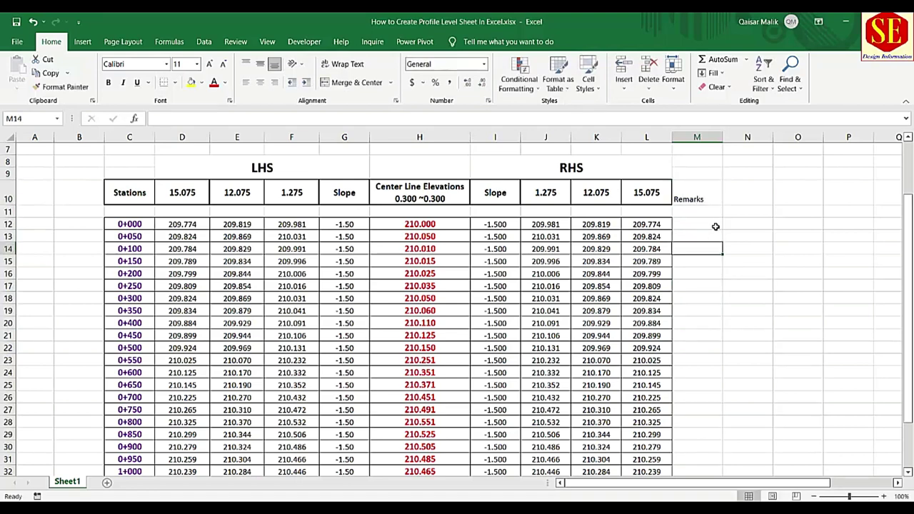
# Give M10 an outline border and centre Remarks vertically and horizontally.
pyautogui.click(698, 189)
pyautogui.rightClick(697, 189)
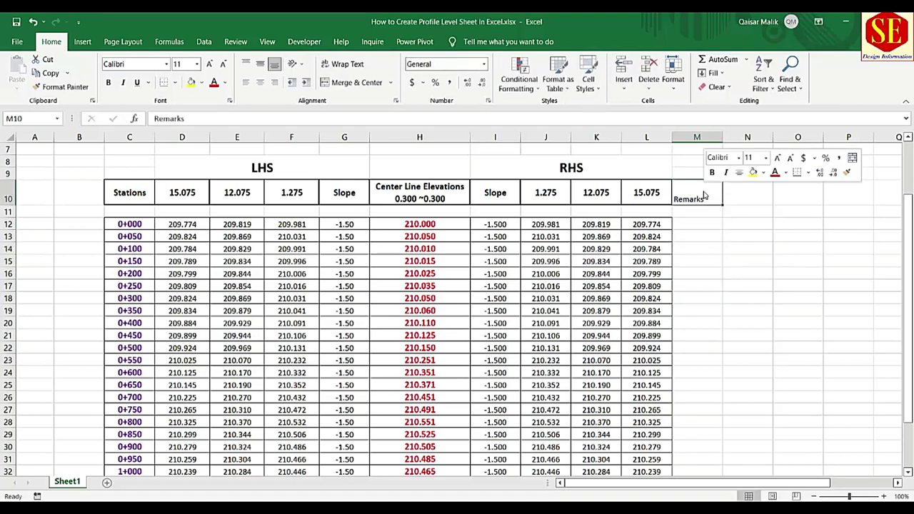
pyautogui.click(740, 425)
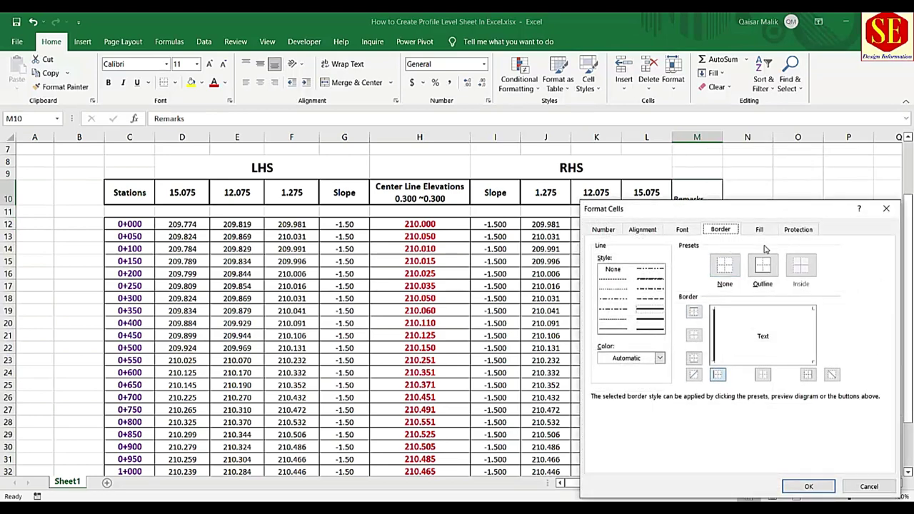
pyautogui.click(763, 266)
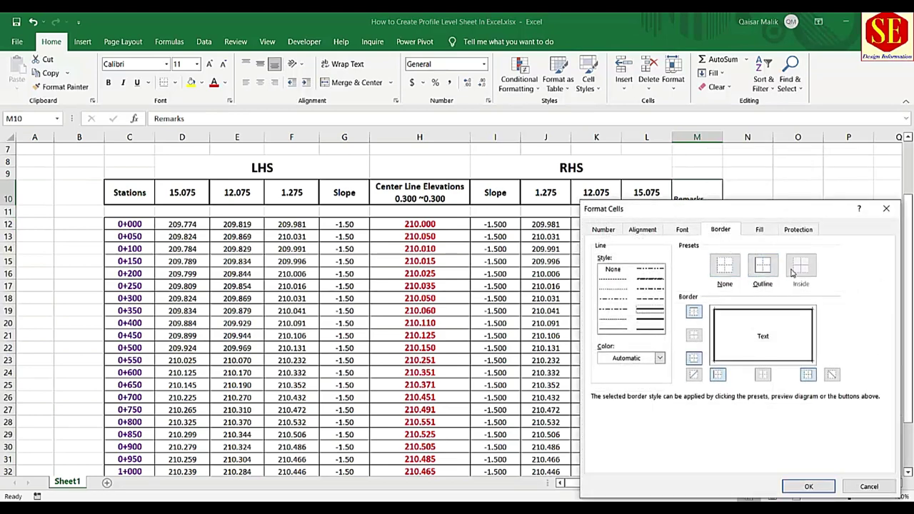
pyautogui.click(808, 486)
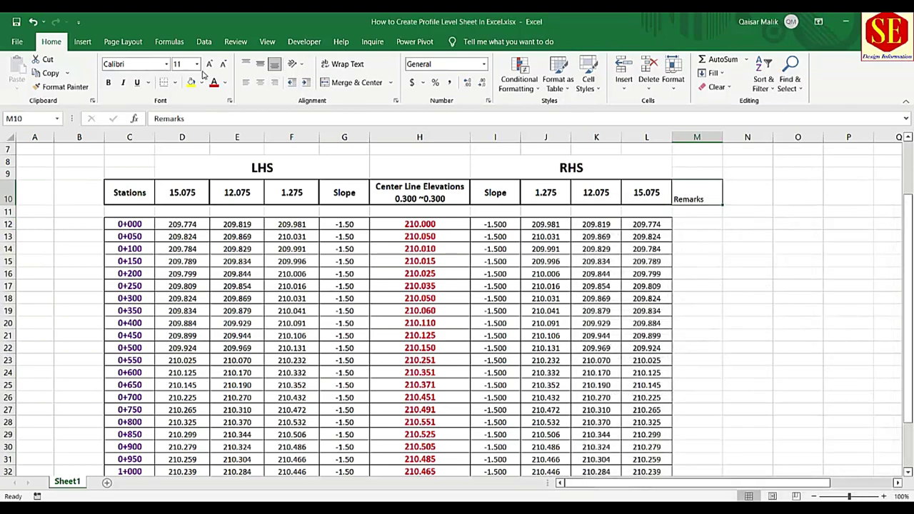
pyautogui.click(260, 64)
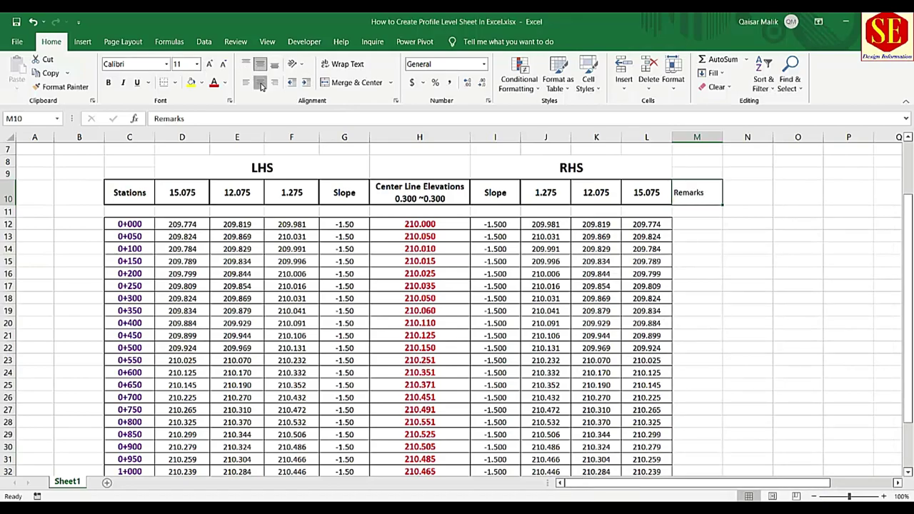
pyautogui.click(260, 82)
pyautogui.click(768, 273)
# Apply outline and inside borders to the Remarks column range M12:M37.
pyautogui.moveTo(685, 222); pyautogui.dragTo(703, 443)
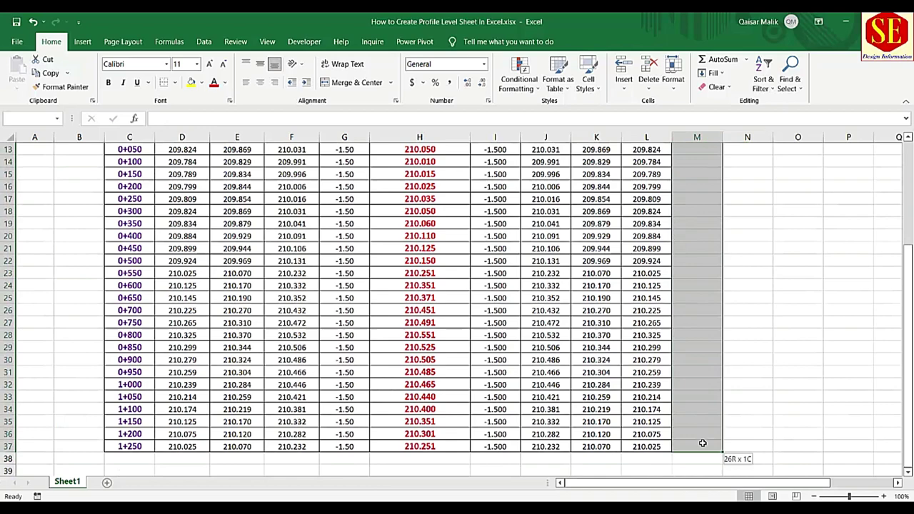
pyautogui.rightClick(703, 443)
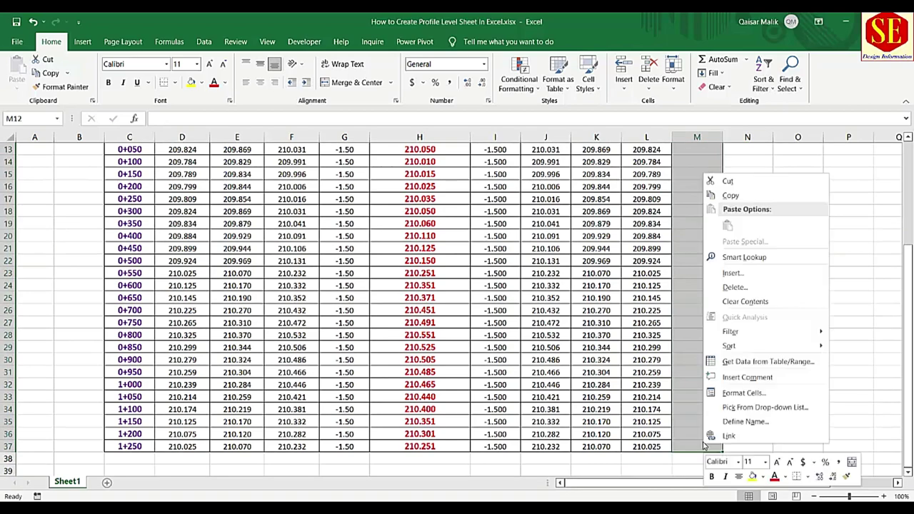
pyautogui.click(743, 407)
pyautogui.click(754, 266)
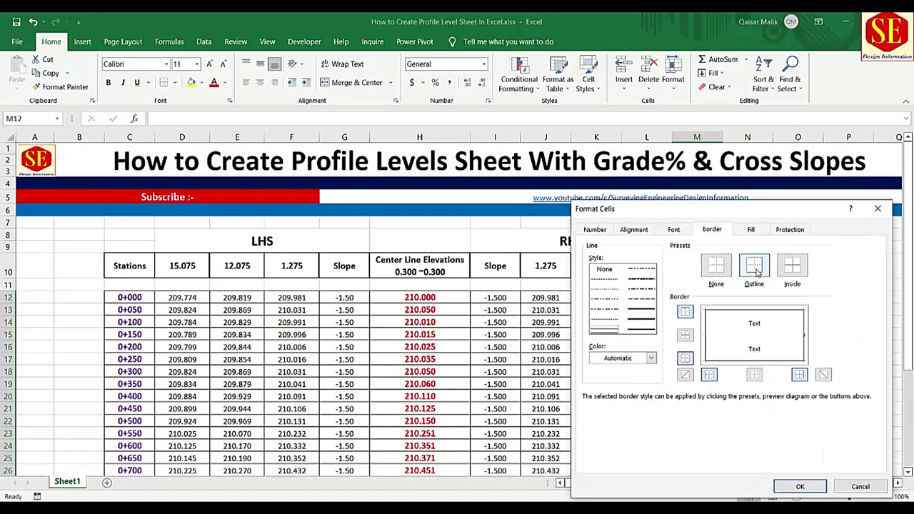
pyautogui.click(792, 266)
pyautogui.click(798, 488)
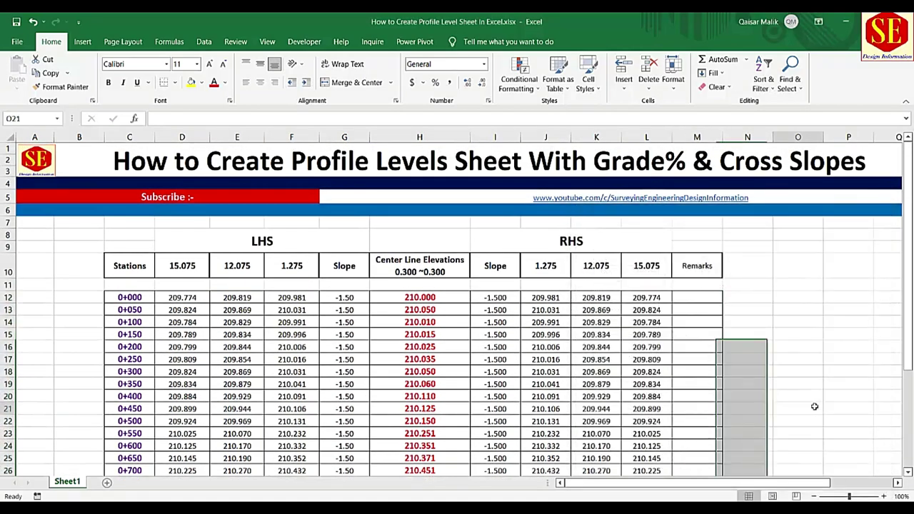
pyautogui.click(798, 407)
pyautogui.moveTo(768, 483); pyautogui.dragTo(728, 493)
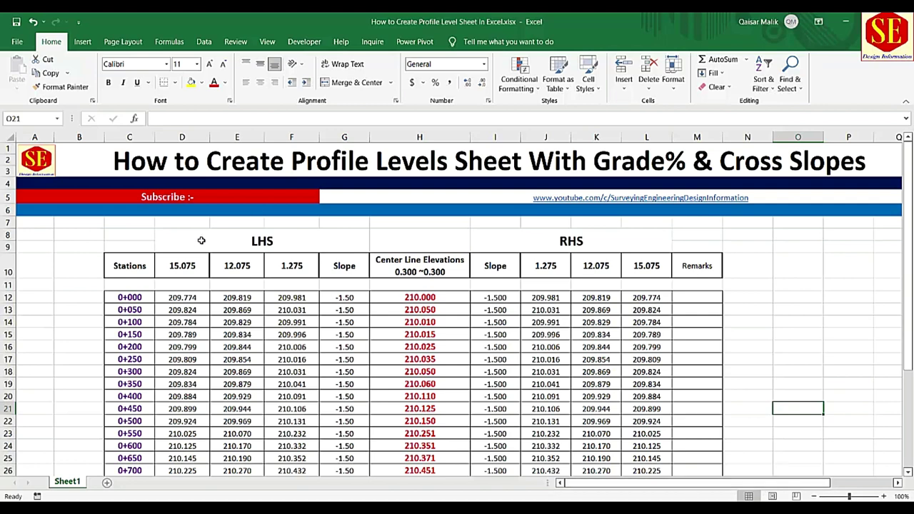
# Outline the merged LHS heading with a thick border.
pyautogui.click(276, 231)
pyautogui.rightClick(327, 241)
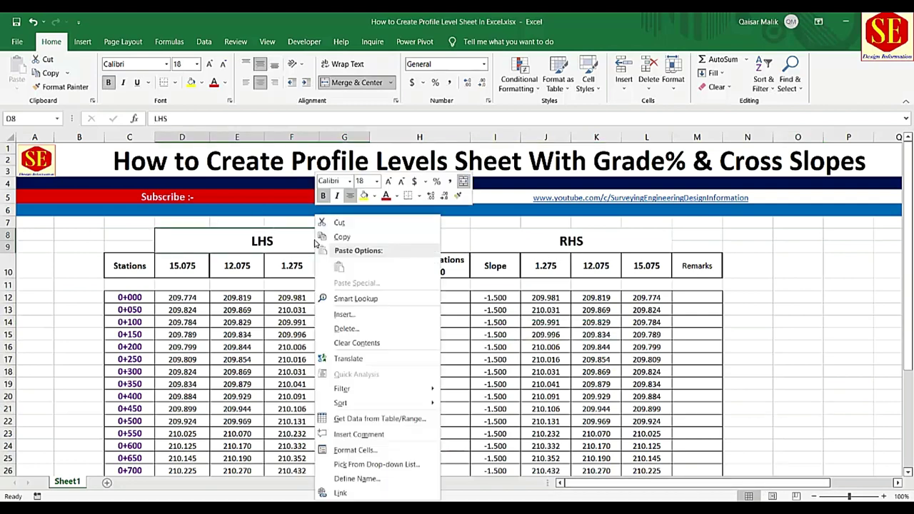
pyautogui.click(364, 449)
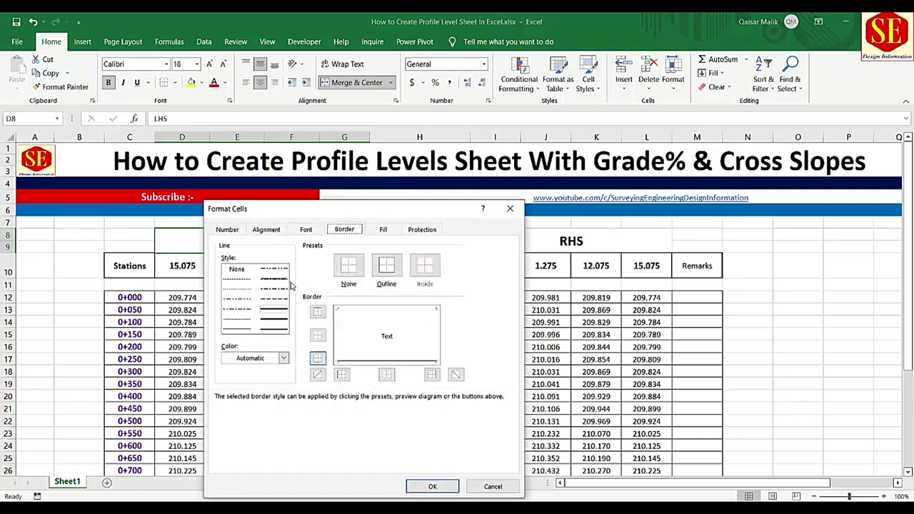
pyautogui.click(274, 309)
pyautogui.click(386, 266)
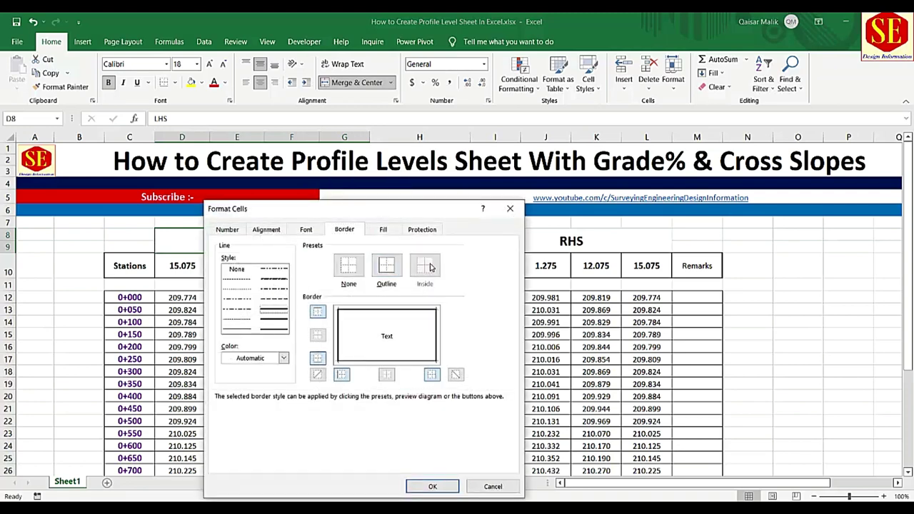
pyautogui.click(432, 486)
# Outline the merged RHS heading with the same border.
pyautogui.click(571, 239)
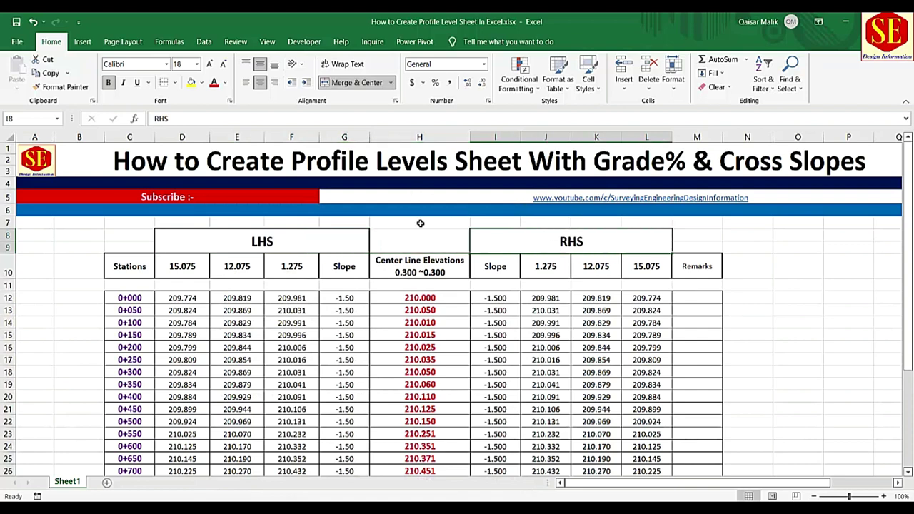
pyautogui.rightClick(555, 242)
pyautogui.click(580, 456)
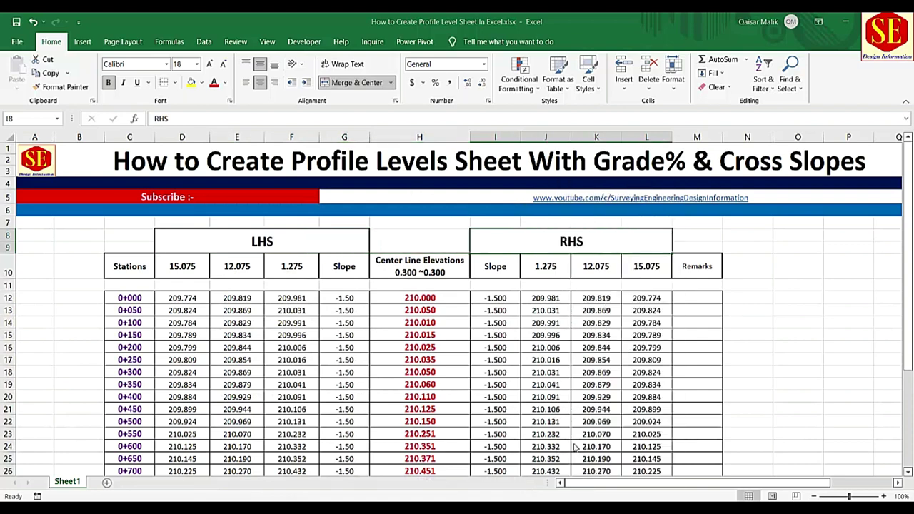
pyautogui.click(600, 265)
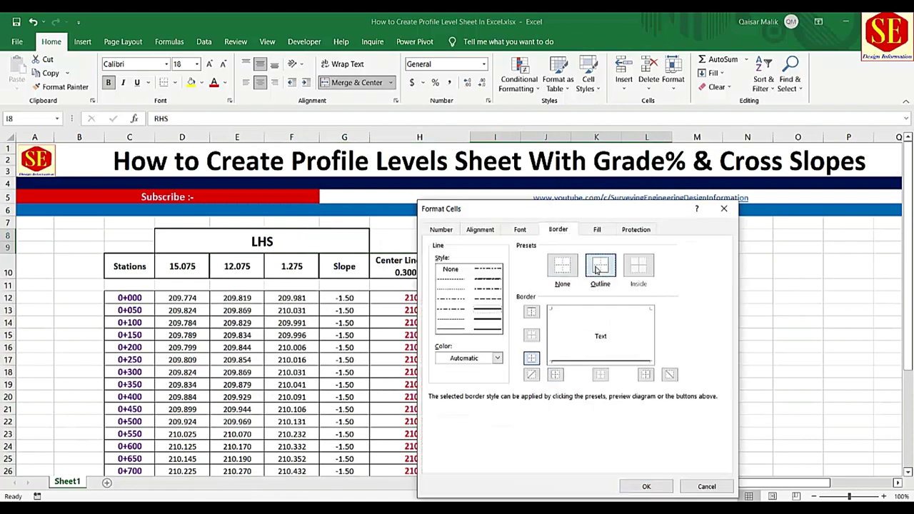
pyautogui.click(647, 486)
pyautogui.click(678, 437)
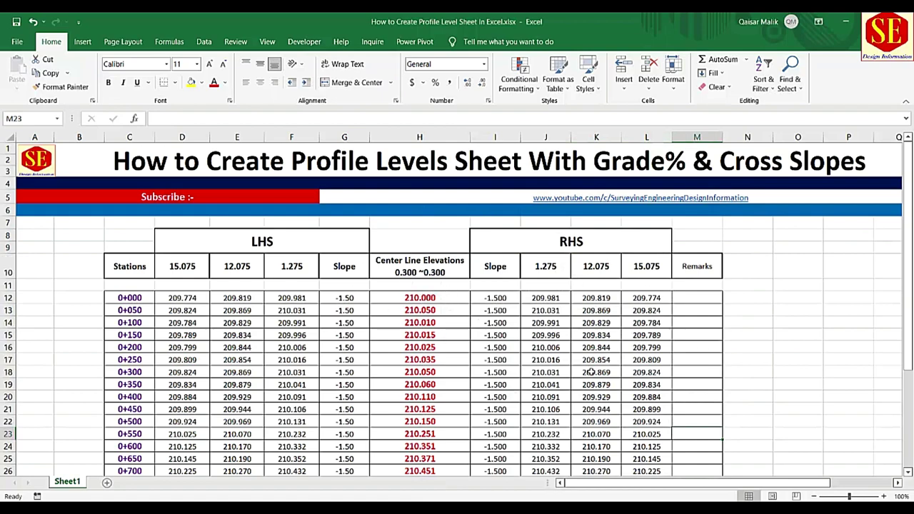
# Set the starting centre-line elevation in H12 to 210.5 and the F10 LHS offset to 1.5.
pyautogui.scroll(-1, 592, 372)
pyautogui.click(433, 266)
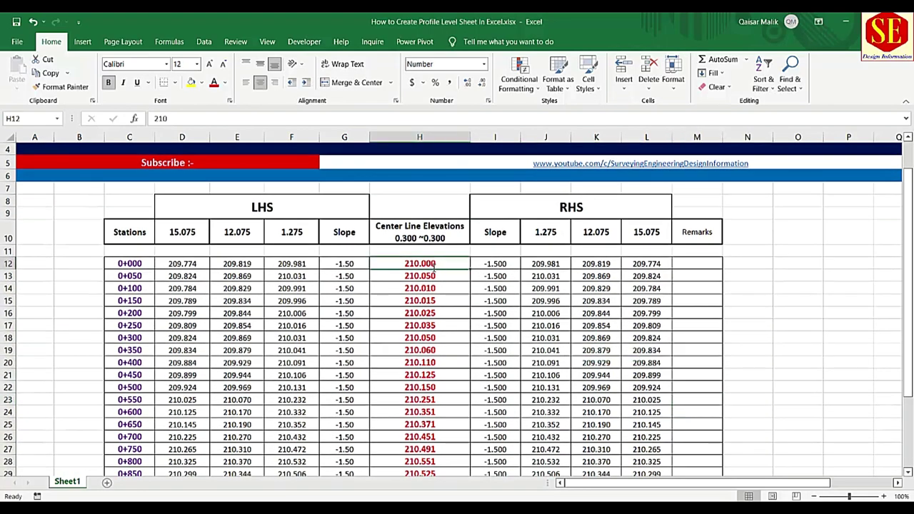
pyautogui.write('210')
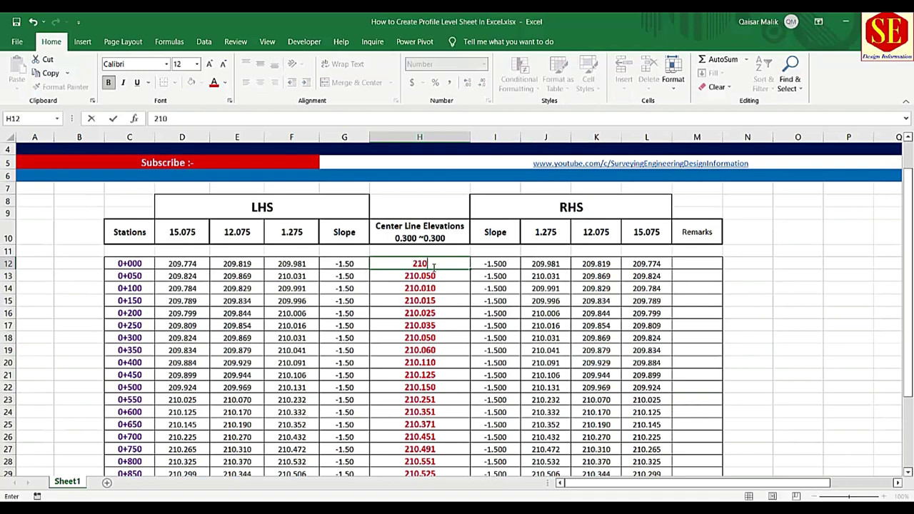
pyautogui.write('.5')
pyautogui.press('Return')
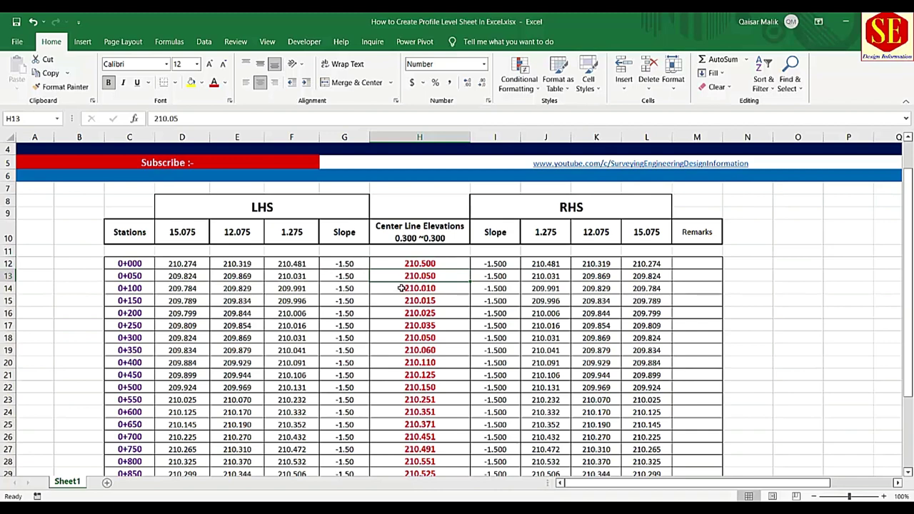
pyautogui.click(283, 238)
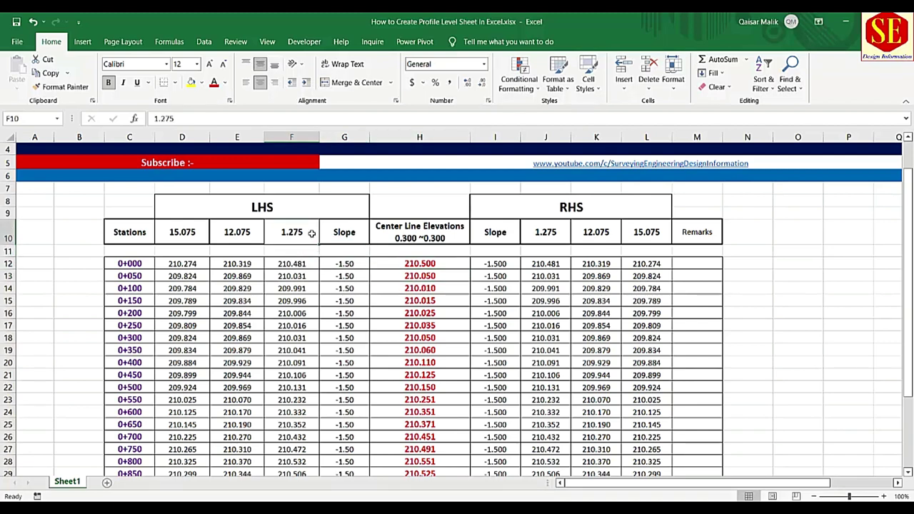
pyautogui.write('1')
pyautogui.press('Return')
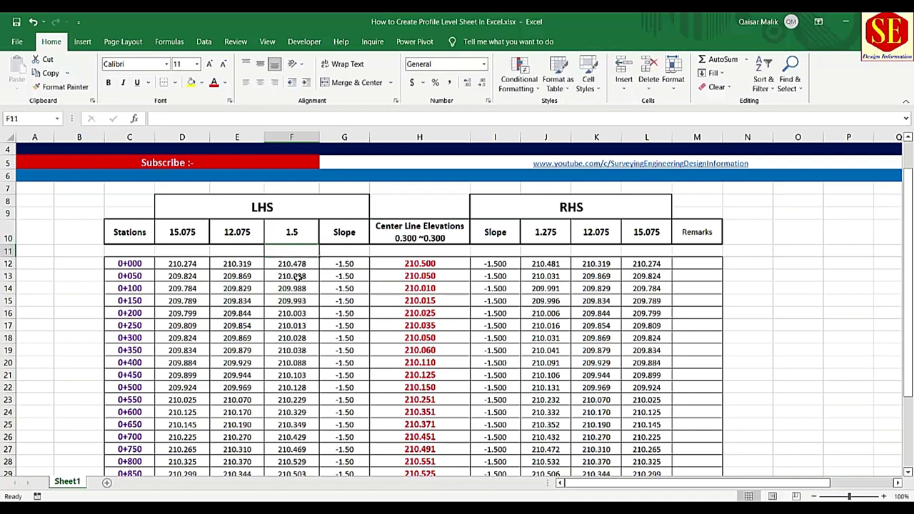
# Change the RHS offset headings J10, K10 and L10 to 2.5, 10 and 20.
pyautogui.click(552, 233)
pyautogui.write('2.')
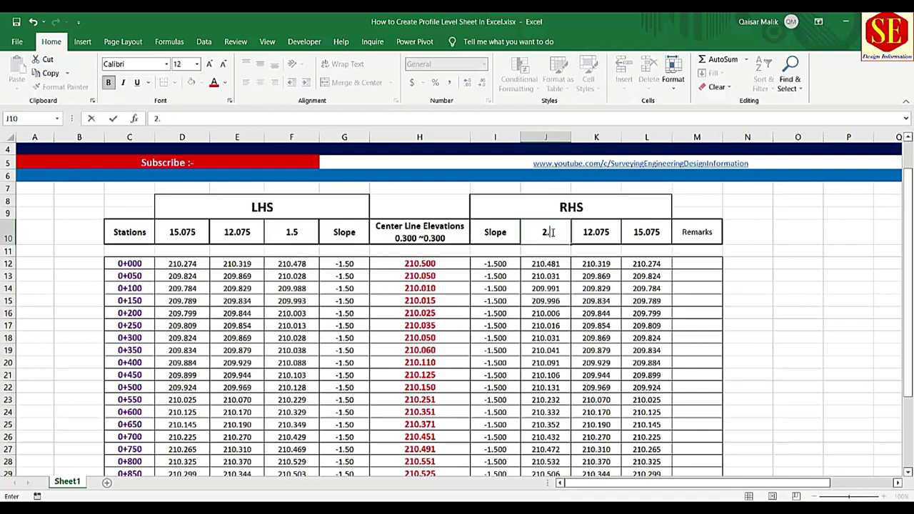
pyautogui.write('5')
pyautogui.press('Return')
pyautogui.click(560, 234)
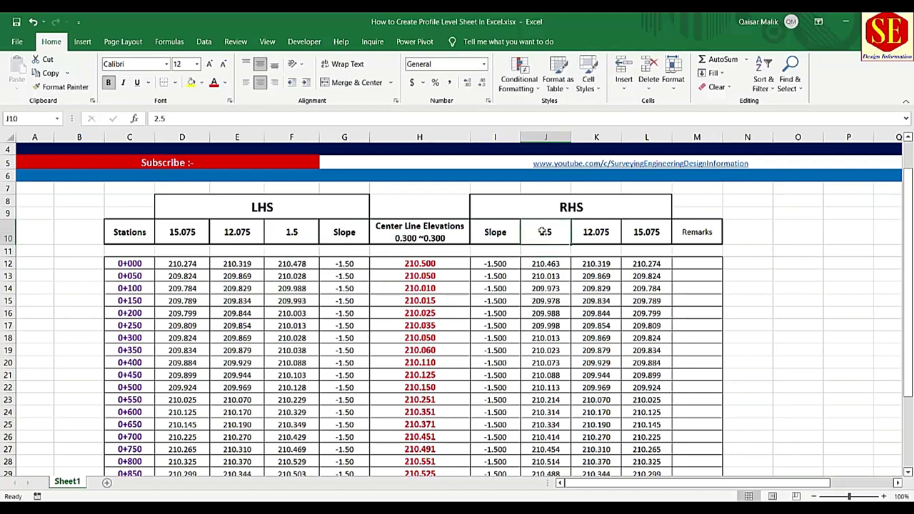
pyautogui.click(582, 234)
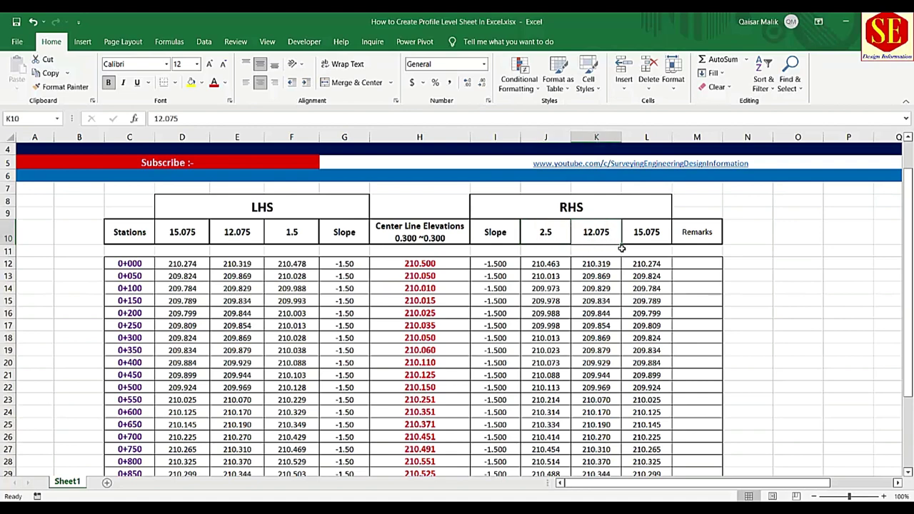
pyautogui.write('10')
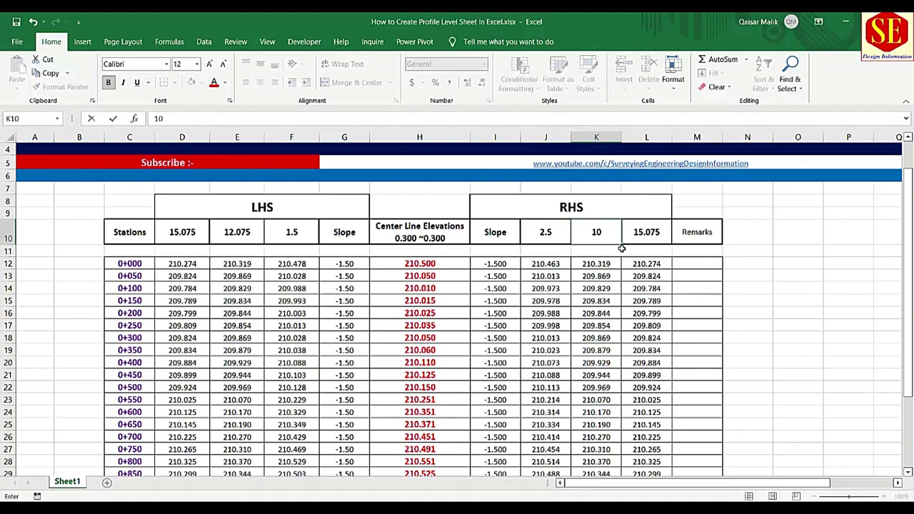
pyautogui.press('Return')
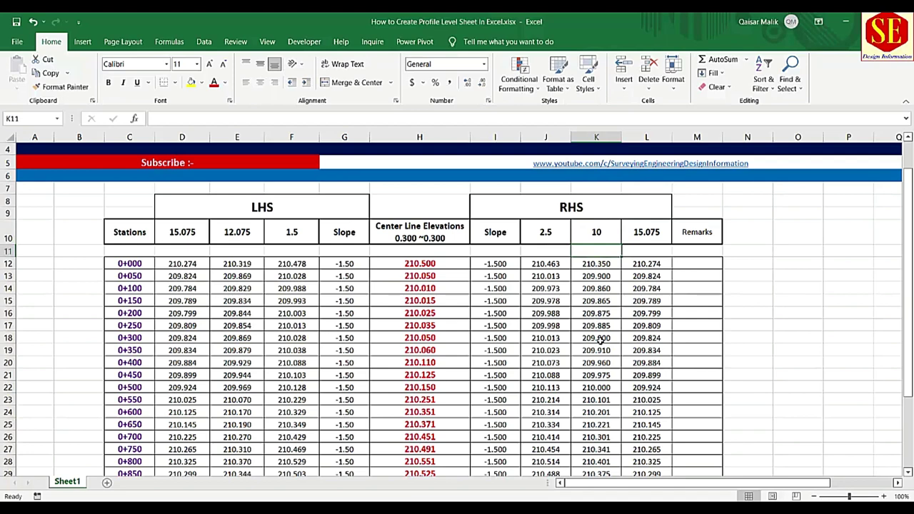
pyautogui.click(649, 243)
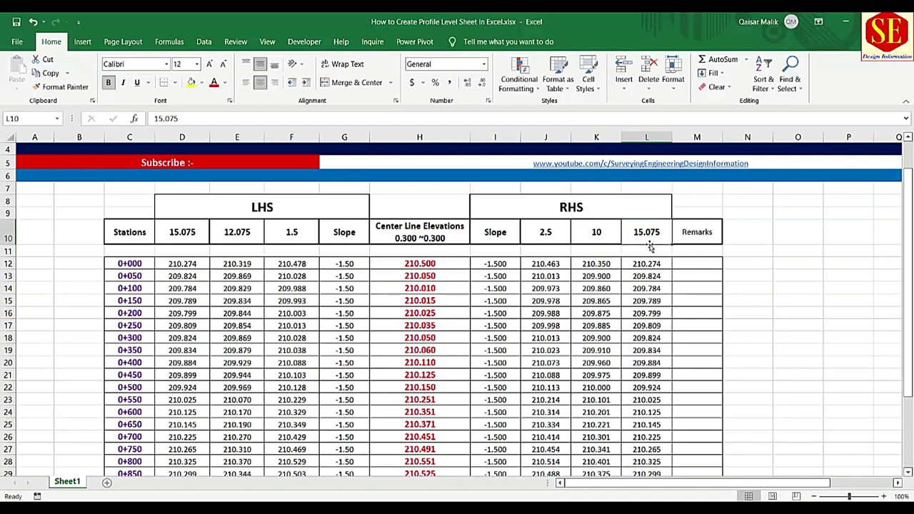
pyautogui.write('20')
pyautogui.press('Return')
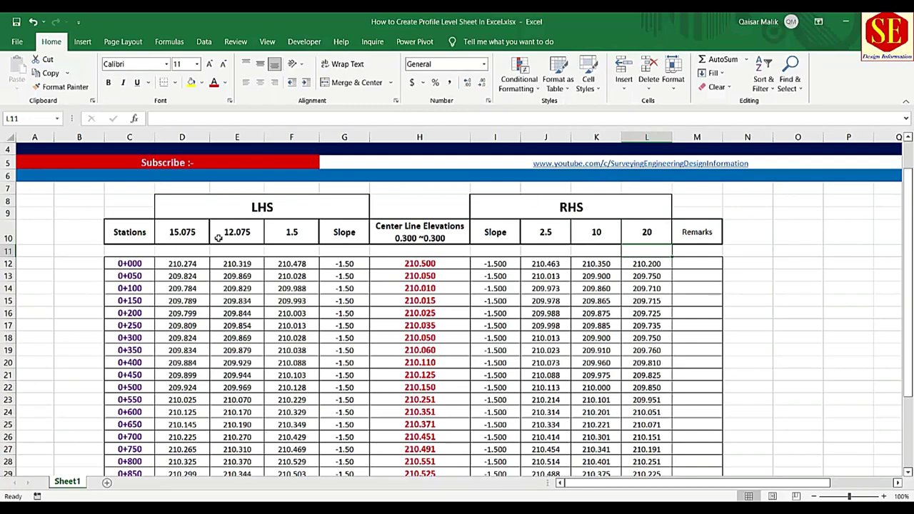
pyautogui.scroll(-1, 328, 305)
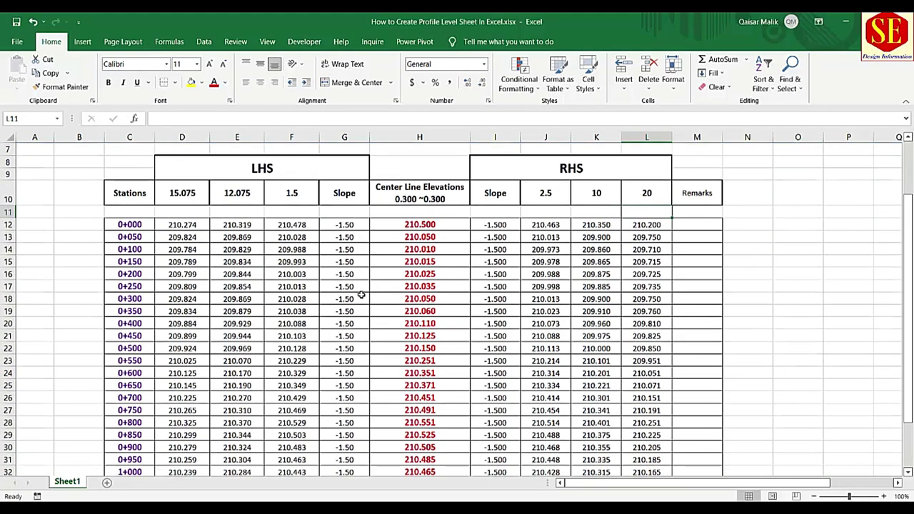
# Enter LHS slopes -1, 0, 1, 2, 3, 4, 5, 6 for stations 0+250 to 0+600.
pyautogui.click(362, 287)
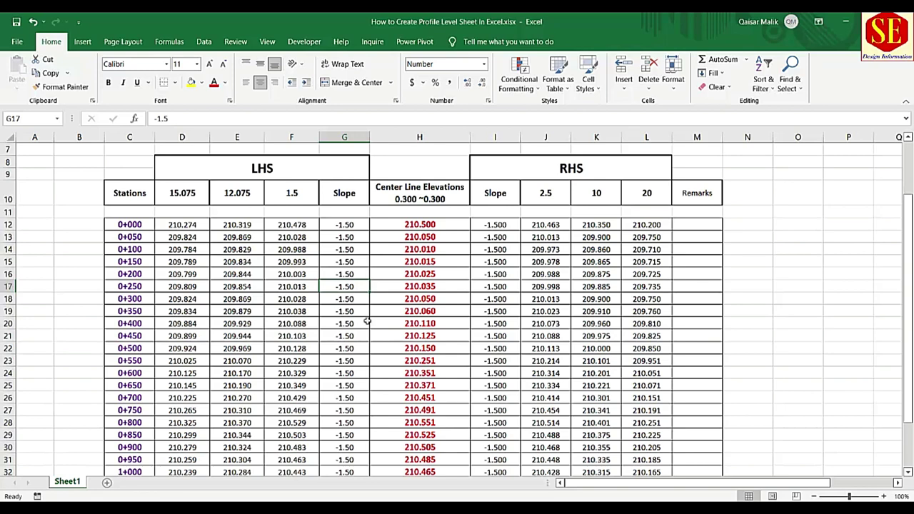
pyautogui.write('-1')
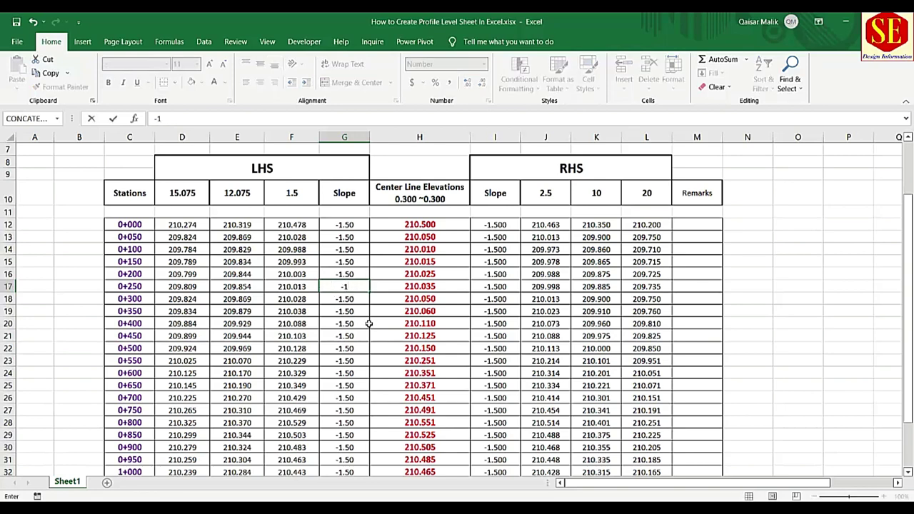
pyautogui.press('Return')
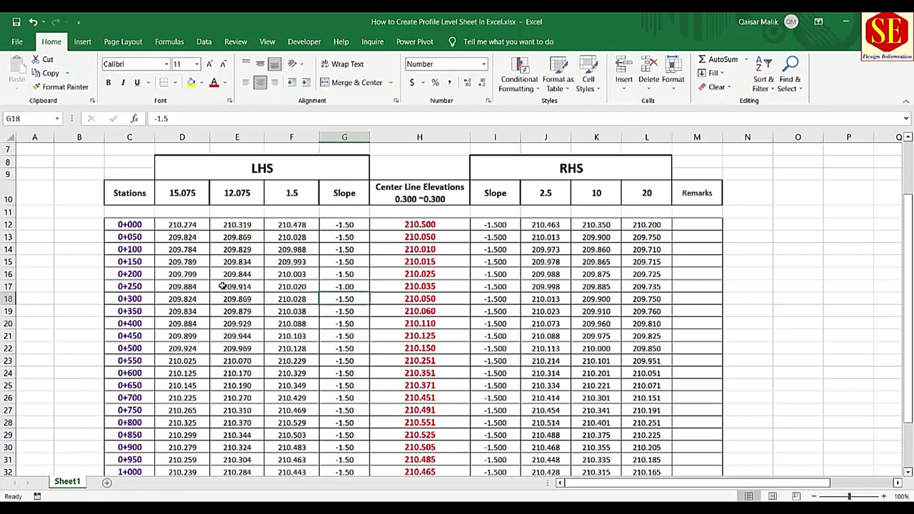
pyautogui.write('0')
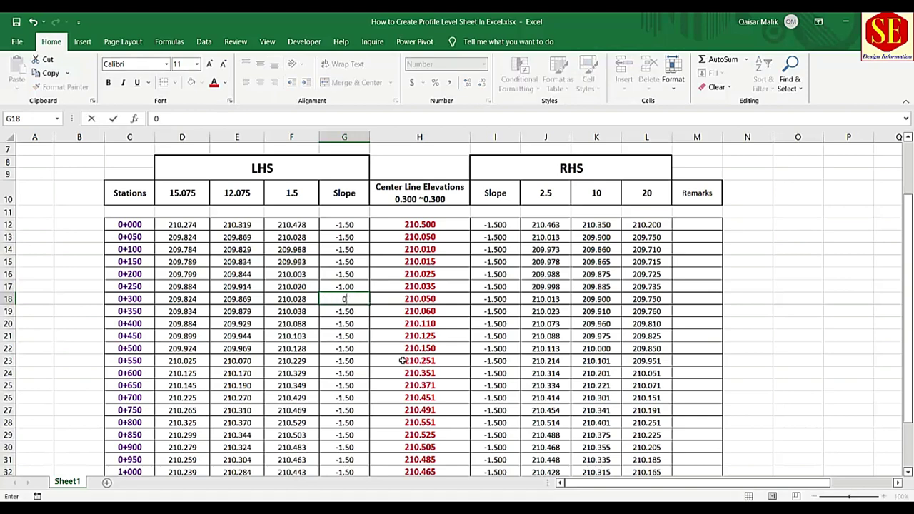
pyautogui.press('Return')
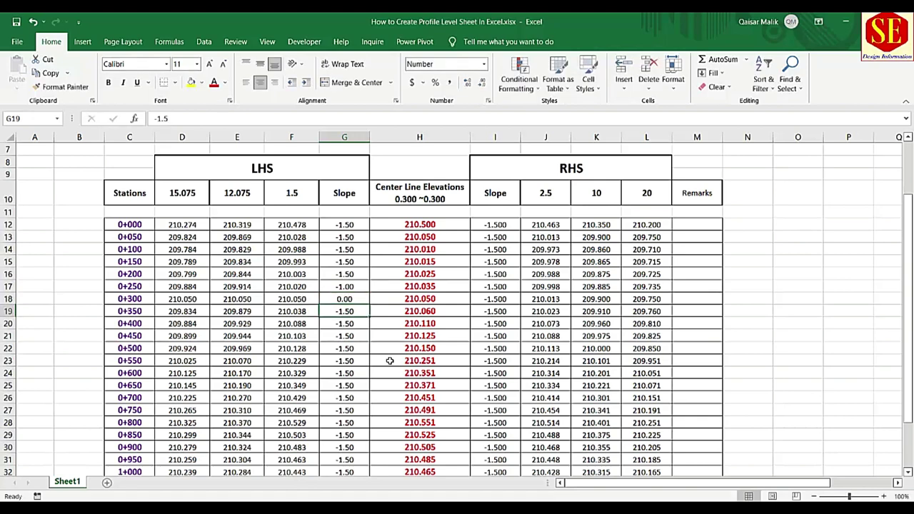
pyautogui.write('1')
pyautogui.press('Return')
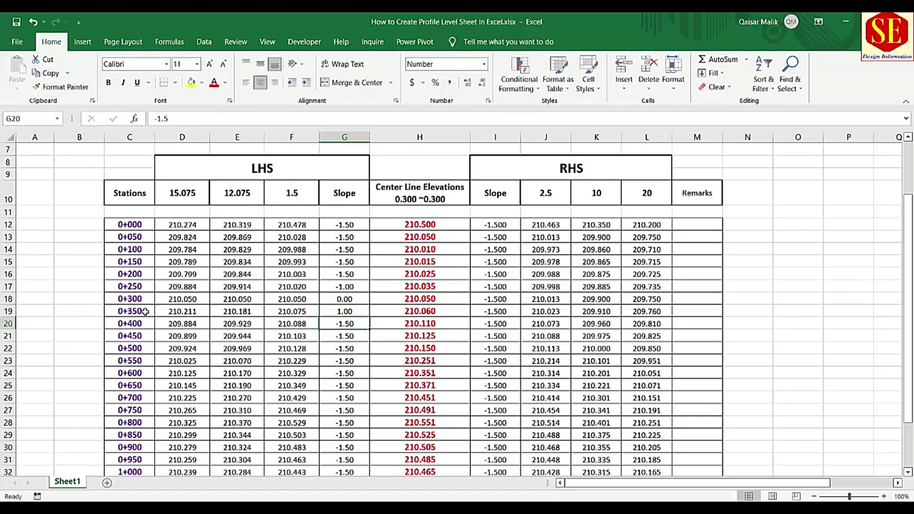
pyautogui.write('2')
pyautogui.press('Return')
pyautogui.write('3')
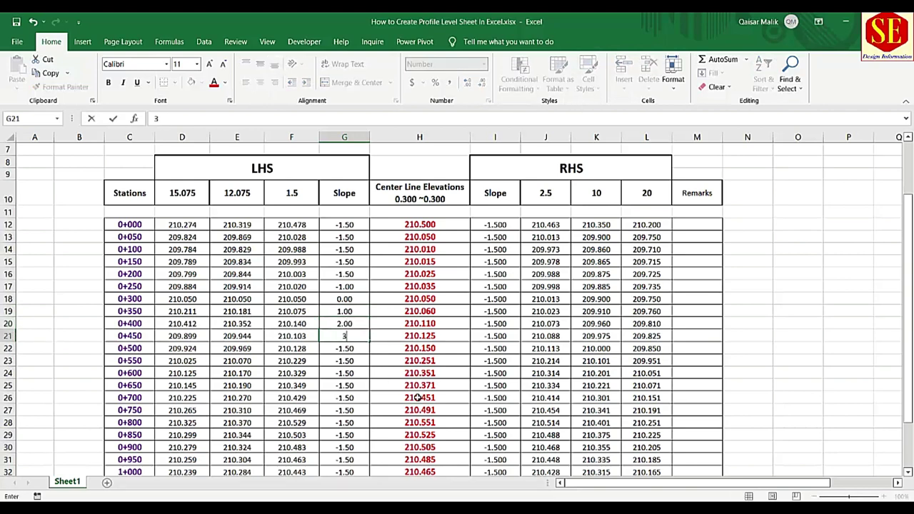
pyautogui.press('Return')
pyautogui.write('4')
pyautogui.press('Return')
pyautogui.write('5')
pyautogui.press('Return')
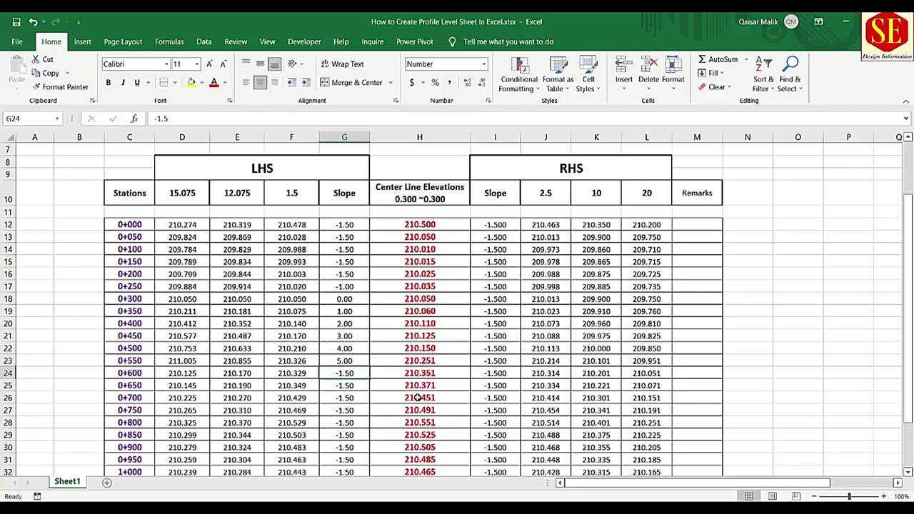
pyautogui.write('6')
pyautogui.press('Return')
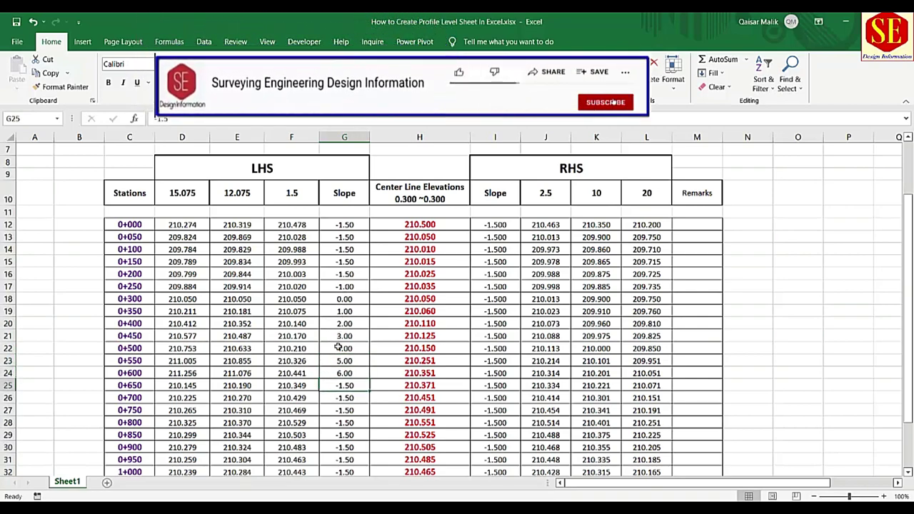
# Fill the 6.00 slope from G24 down through G33.
pyautogui.scroll(-1, 339, 347)
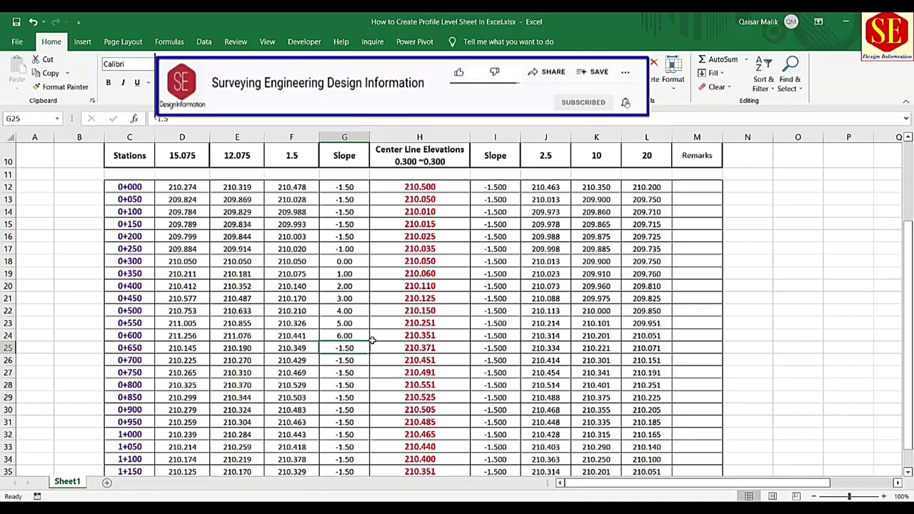
pyautogui.click(362, 336)
pyautogui.moveTo(370, 341); pyautogui.dragTo(364, 460)
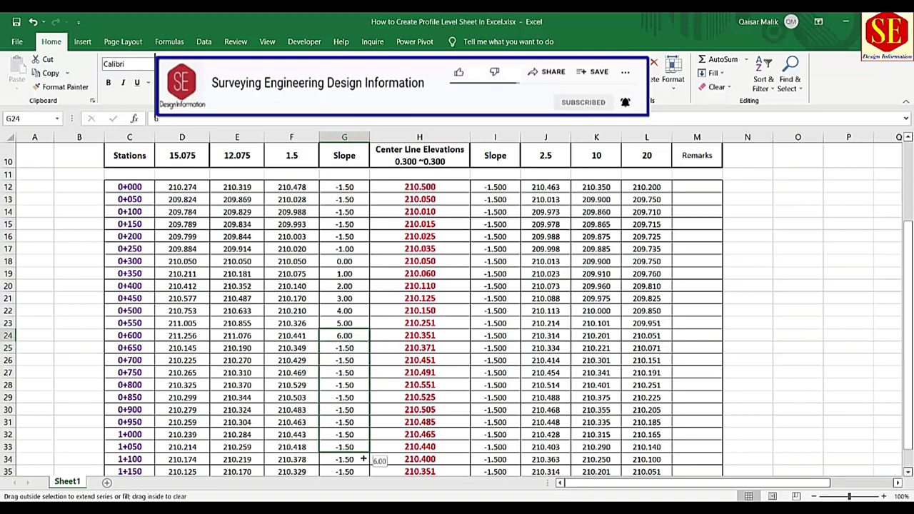
pyautogui.scroll(-2, 356, 282)
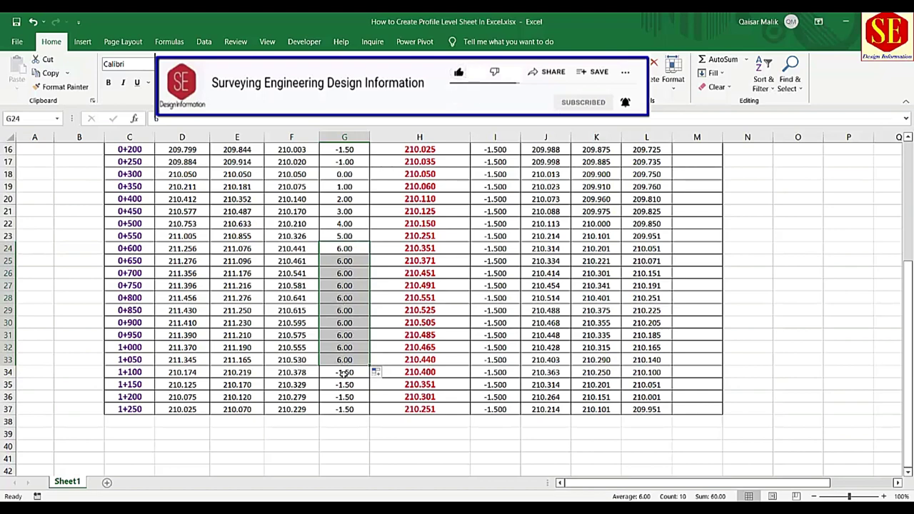
# Enter falling slopes 5, 4, 3, 2 in G34:G37 for stations 1+100 to 1+250.
pyautogui.click(344, 373)
pyautogui.press('BackSpace')
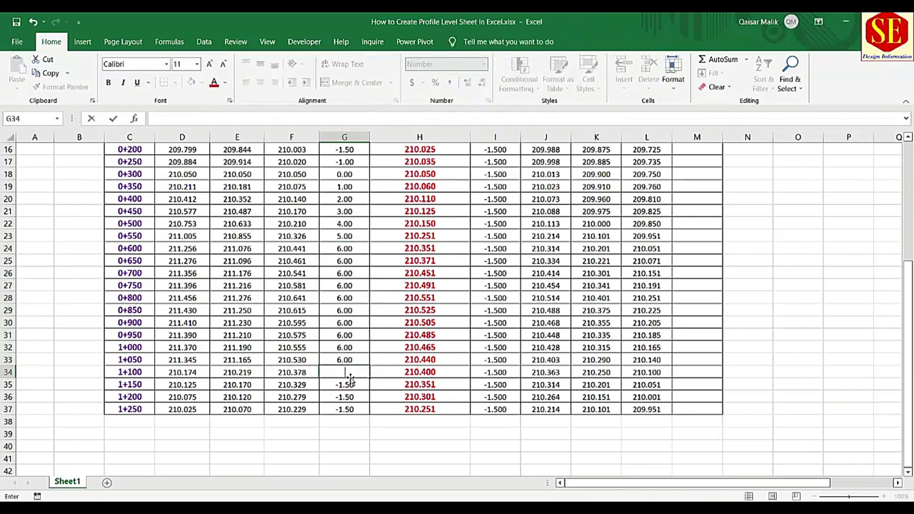
pyautogui.write('5')
pyautogui.press('Return')
pyautogui.write('4')
pyautogui.press('Return')
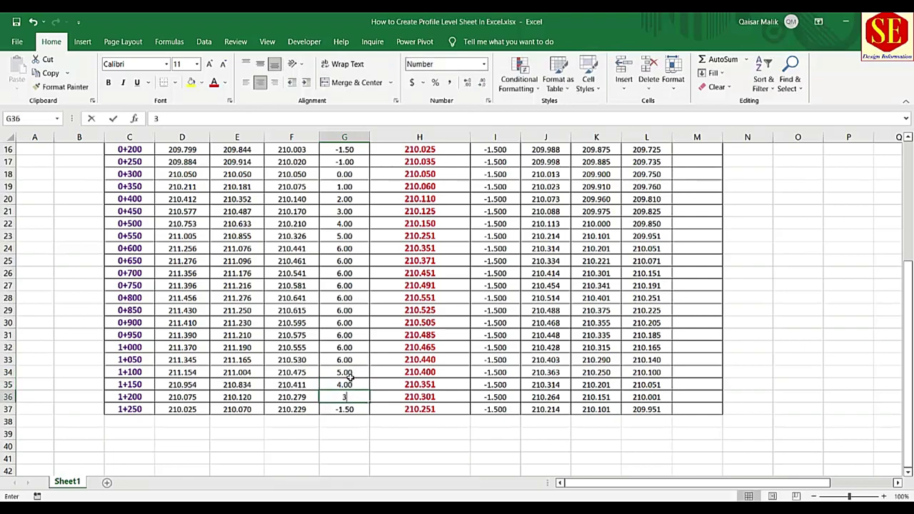
pyautogui.write('3')
pyautogui.press('Return')
pyautogui.write('2')
pyautogui.press('Return')
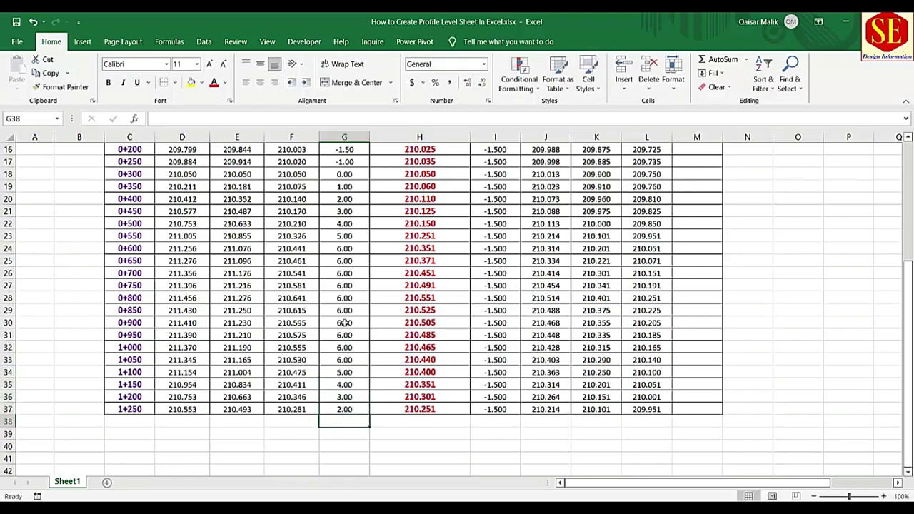
# Scroll back to the sheet's top and preview the printout, showing page 1 of 3.
pyautogui.scroll(1, 351, 359)
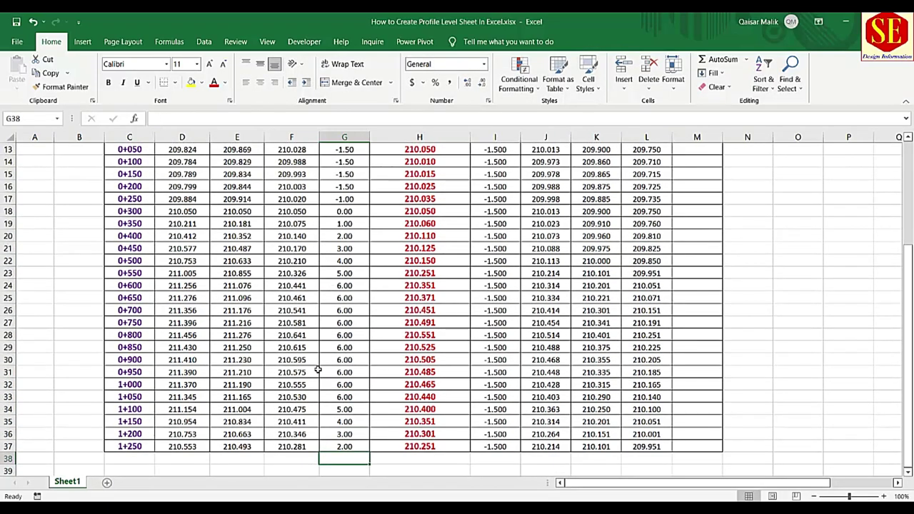
pyautogui.scroll(1, 383, 309)
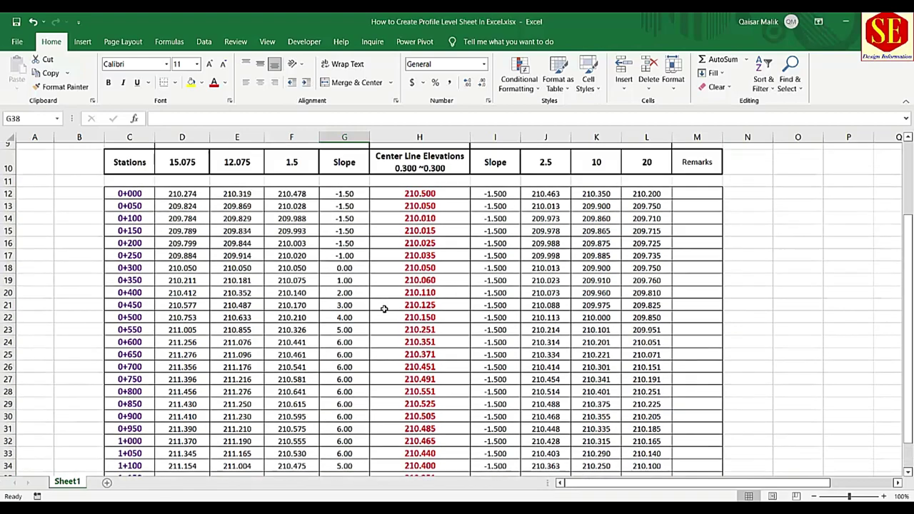
pyautogui.scroll(3, 383, 309)
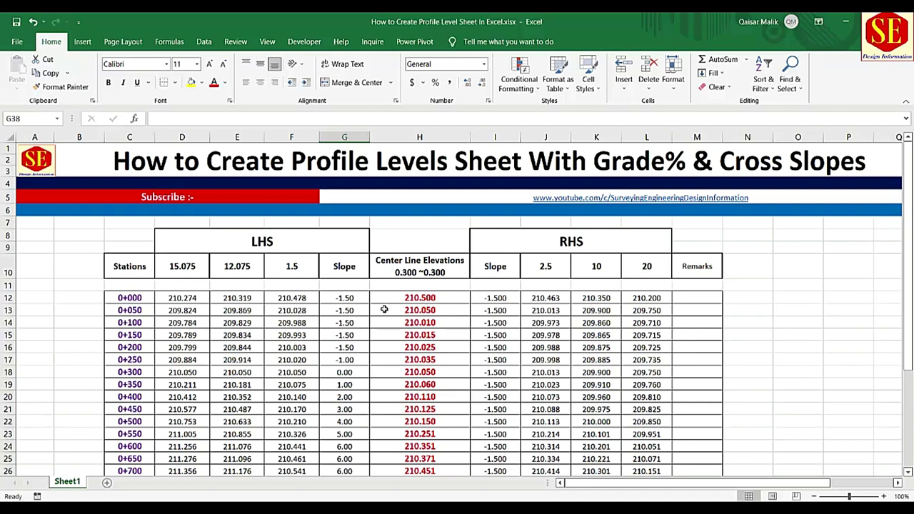
pyautogui.scroll(-1, 384, 308)
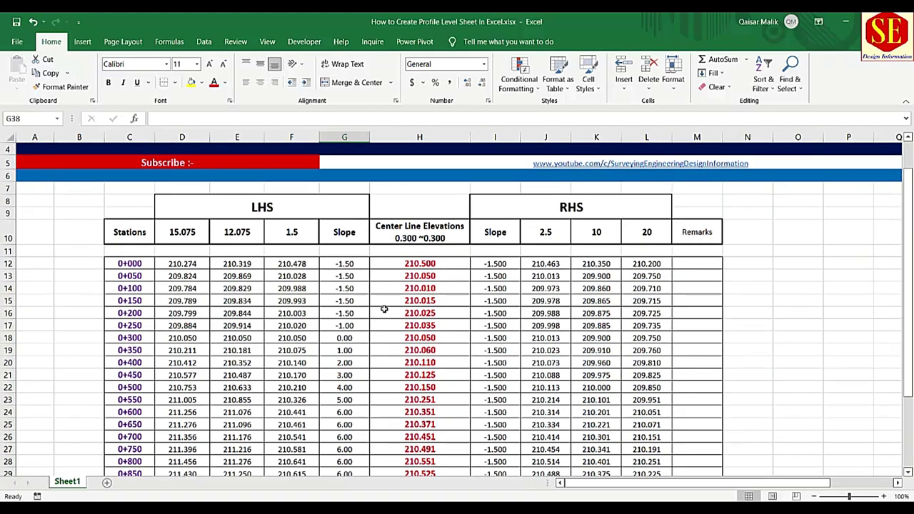
pyautogui.hotkey('ctrl', 'p')
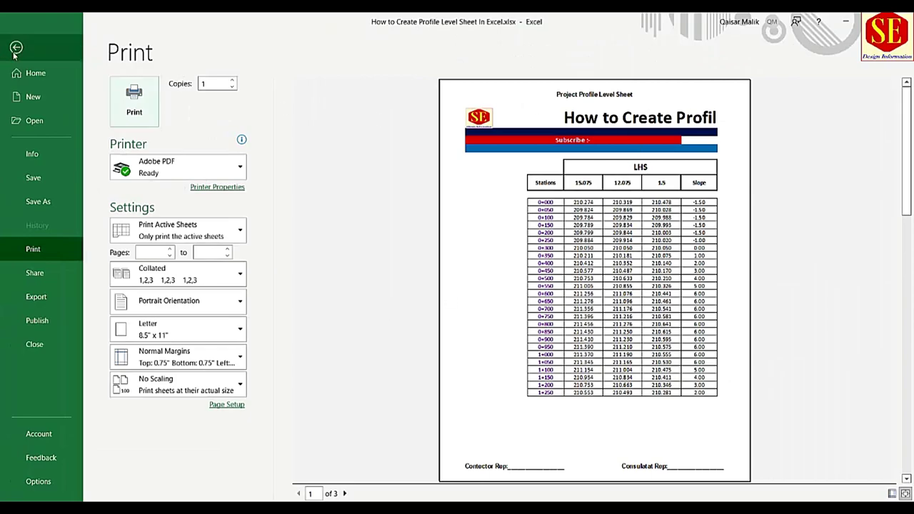
# Hide the title and banner rows 1–6 and preview the printout again.
pyautogui.click(16, 47)
pyautogui.scroll(1, 11, 163)
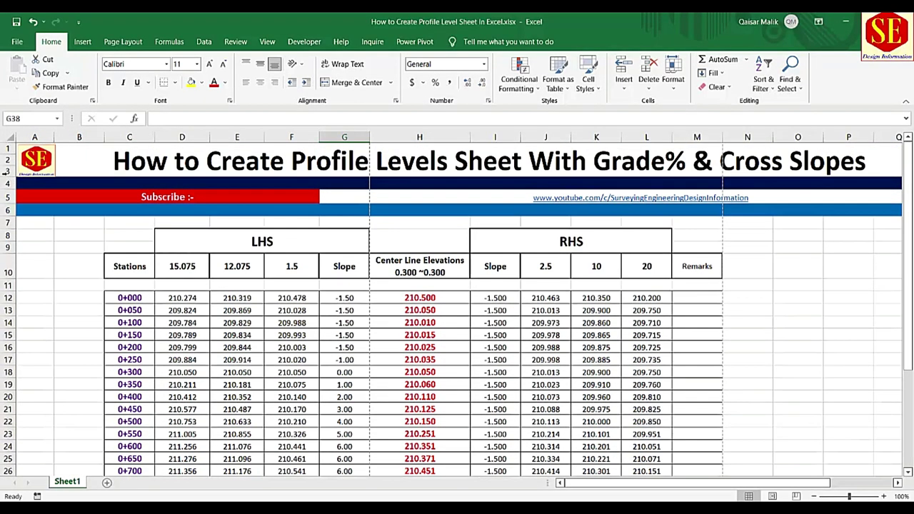
pyautogui.moveTo(8, 148); pyautogui.dragTo(9, 211)
pyautogui.rightClick(9, 160)
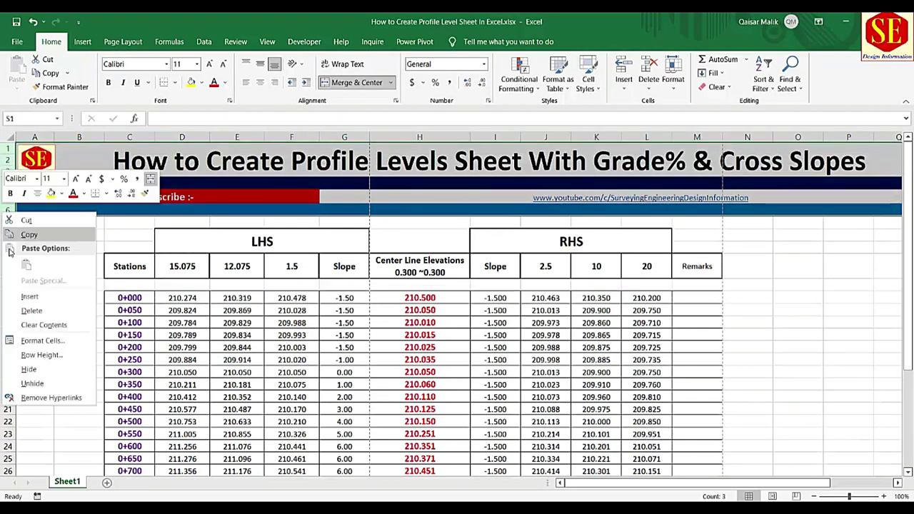
pyautogui.click(28, 383)
pyautogui.hscroll(5, 451, 313)
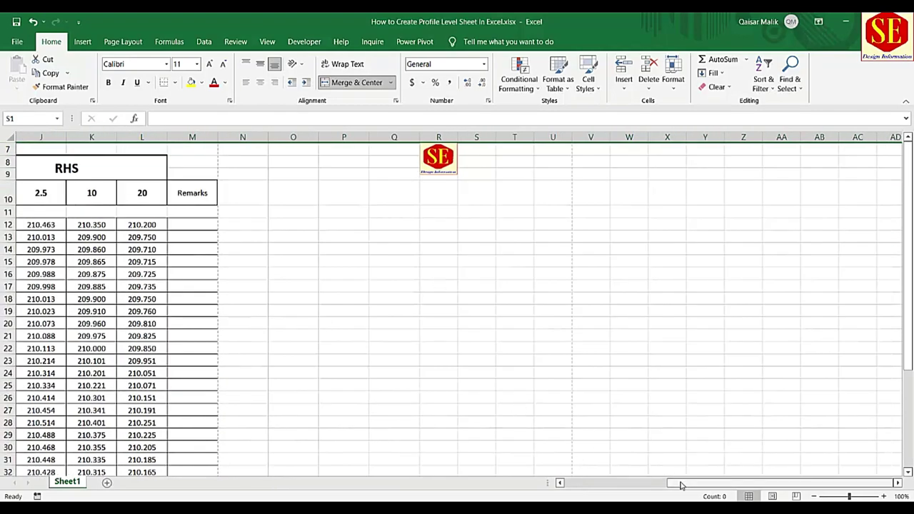
pyautogui.moveTo(682, 484); pyautogui.dragTo(579, 483)
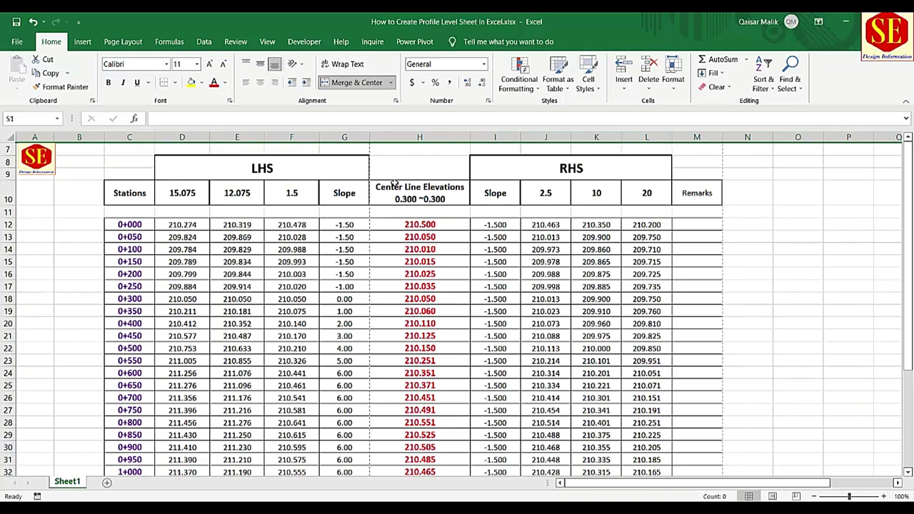
pyautogui.hotkey('ctrl', 'p')
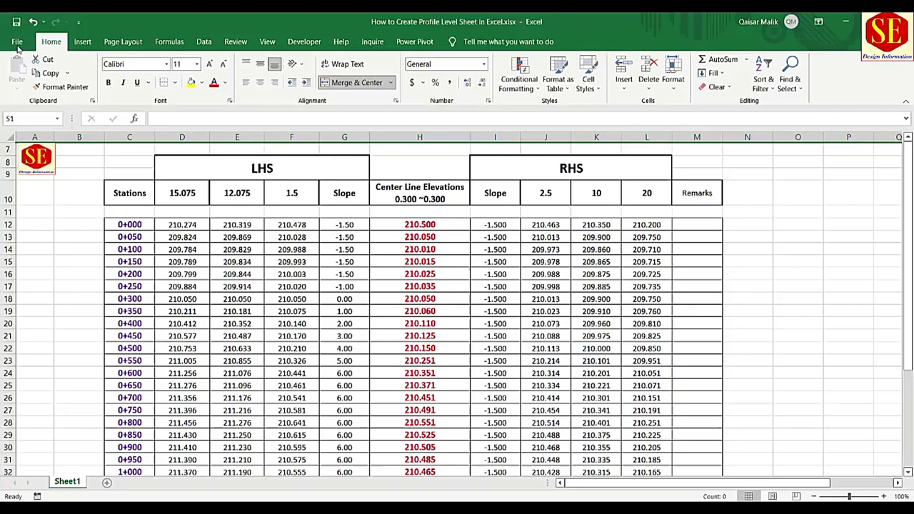
# Narrow column B, hide columns A and B, and reopen the print preview.
pyautogui.click(16, 47)
pyautogui.moveTo(84, 137); pyautogui.dragTo(32, 138)
pyautogui.rightClick(32, 139)
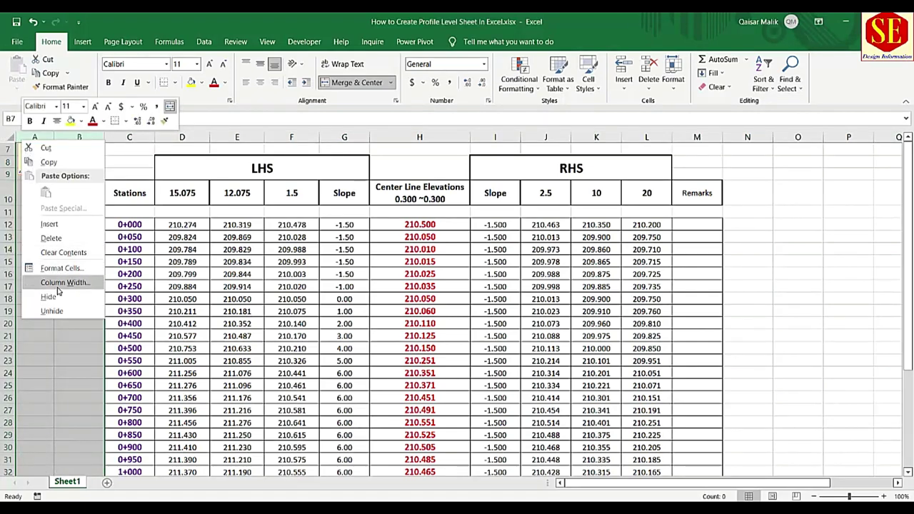
pyautogui.click(58, 291)
pyautogui.click(607, 311)
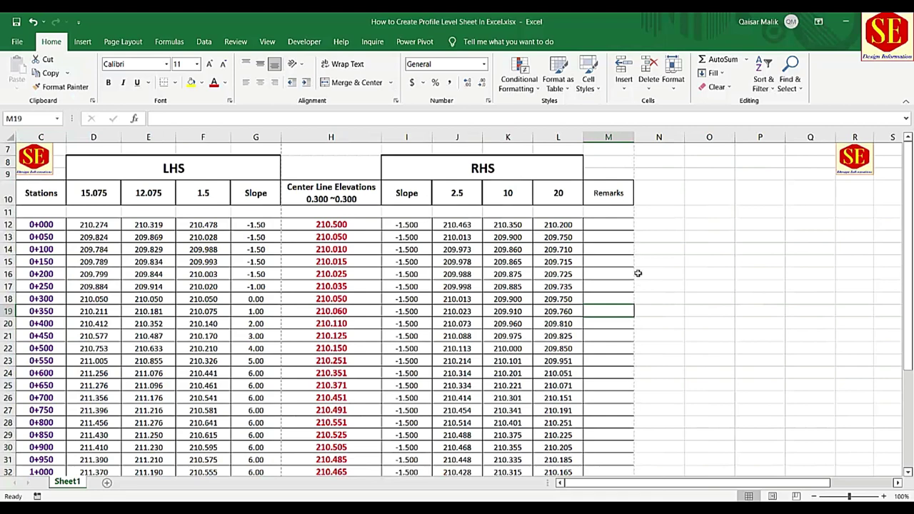
pyautogui.hotkey('ctrl', 'p')
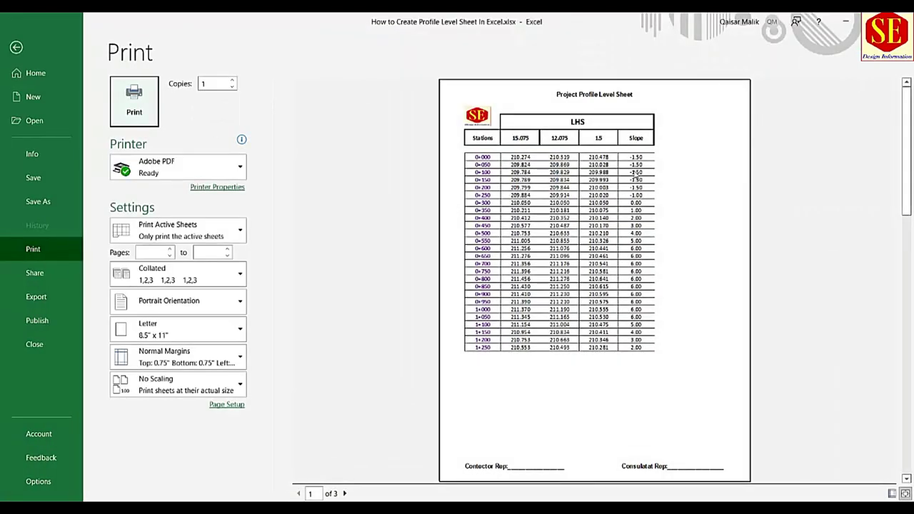
# Keep Letter paper and set the PDF printer's orientation to Landscape.
pyautogui.click(163, 335)
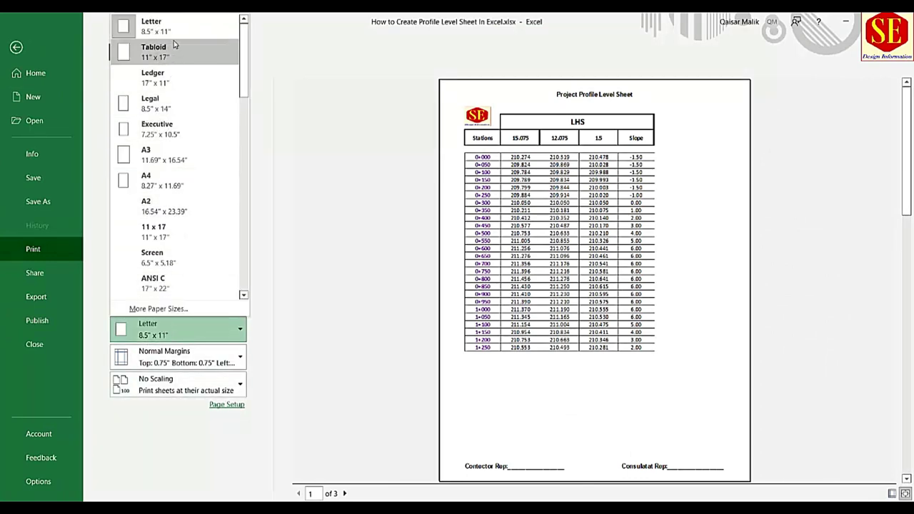
pyautogui.press('Escape')
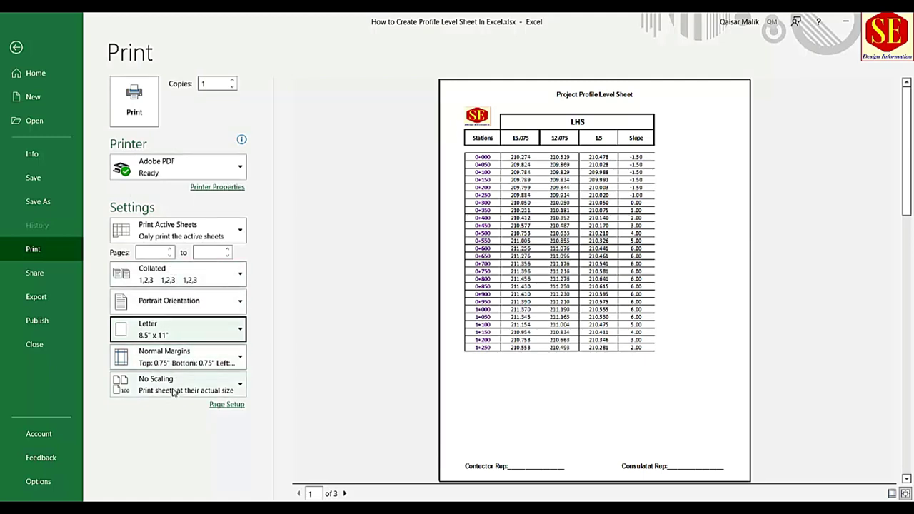
pyautogui.click(217, 187)
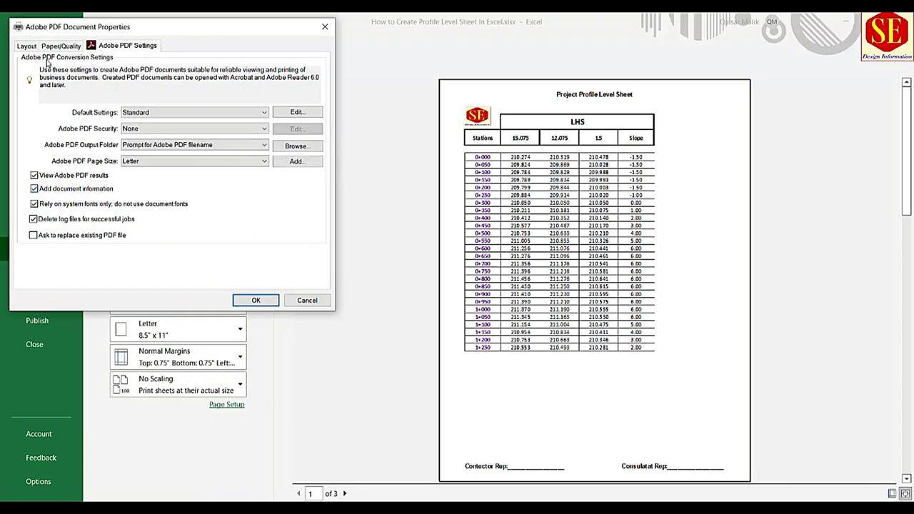
pyautogui.click(38, 46)
pyautogui.click(71, 80)
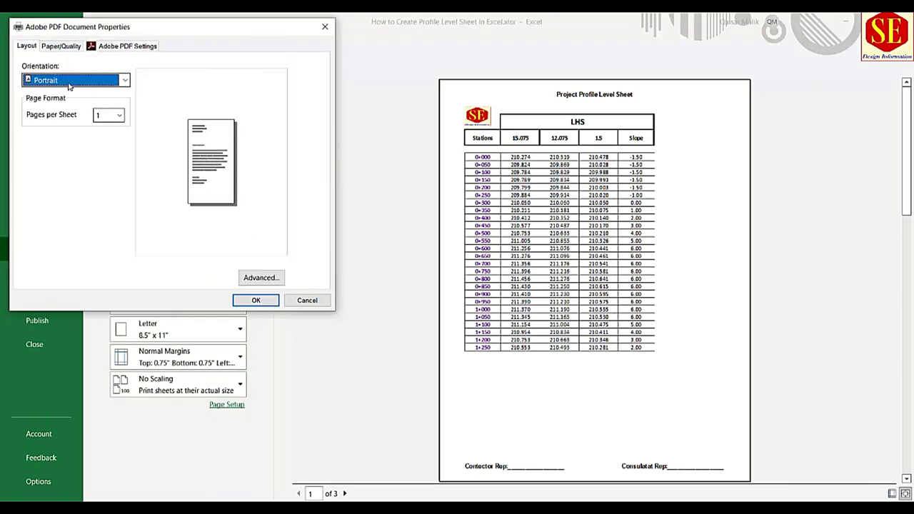
pyautogui.click(54, 102)
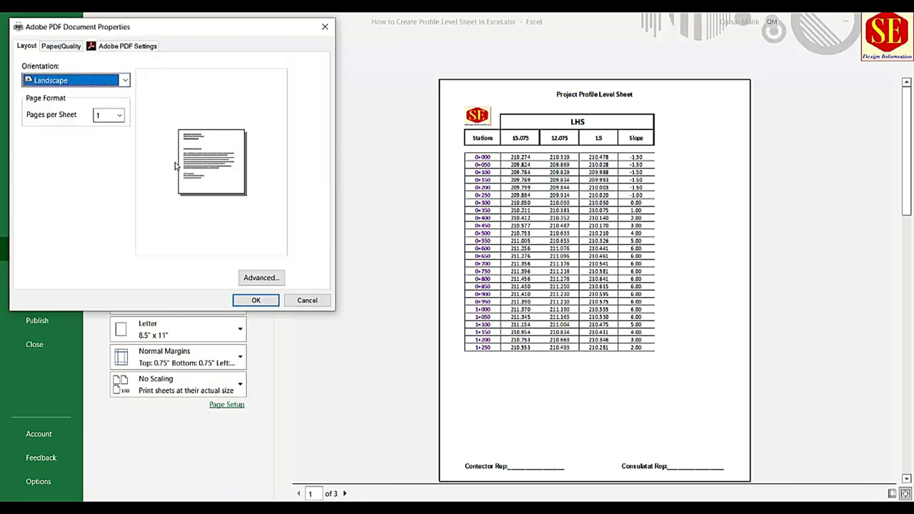
pyautogui.click(81, 84)
pyautogui.click(60, 96)
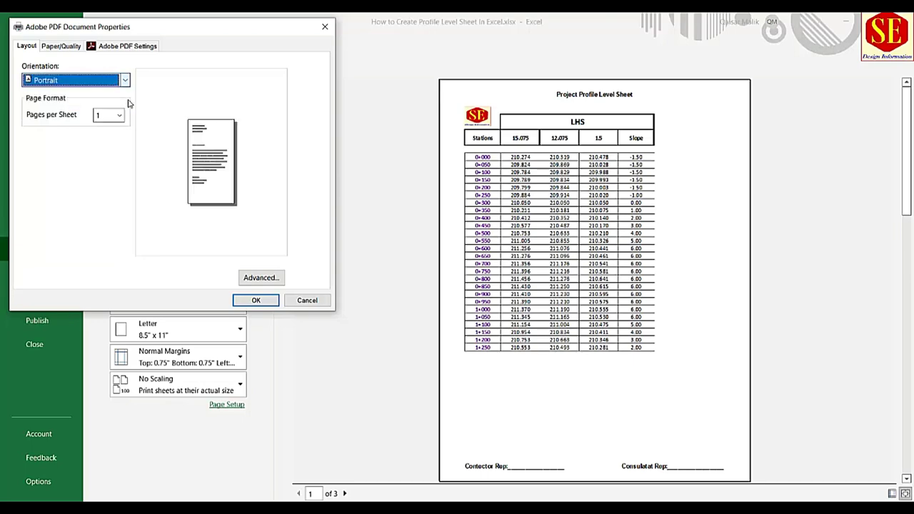
pyautogui.click(75, 80)
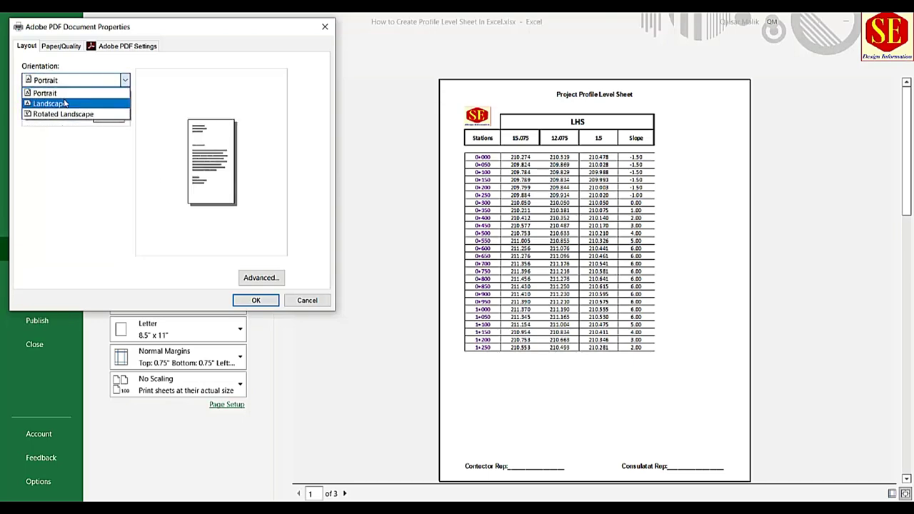
pyautogui.click(57, 95)
pyautogui.click(255, 301)
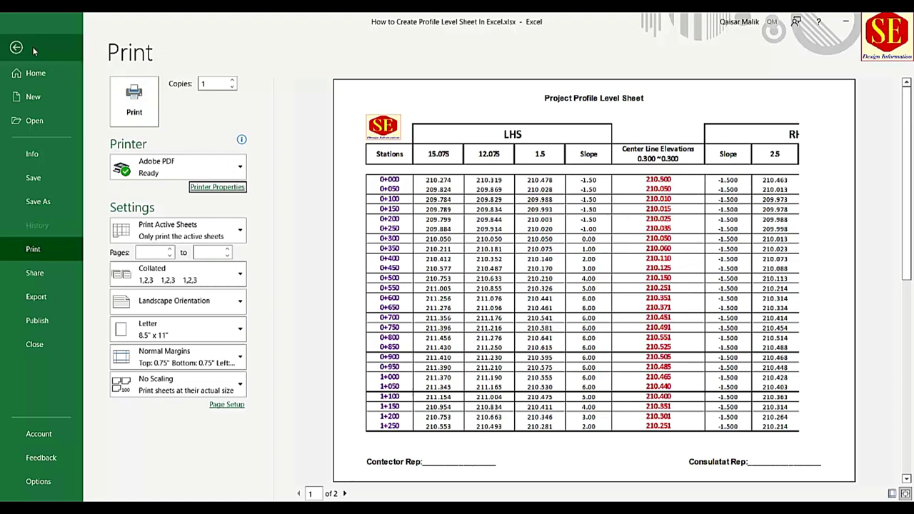
# Set print scaling to Fit All Rows on One Page.
pyautogui.click(180, 391)
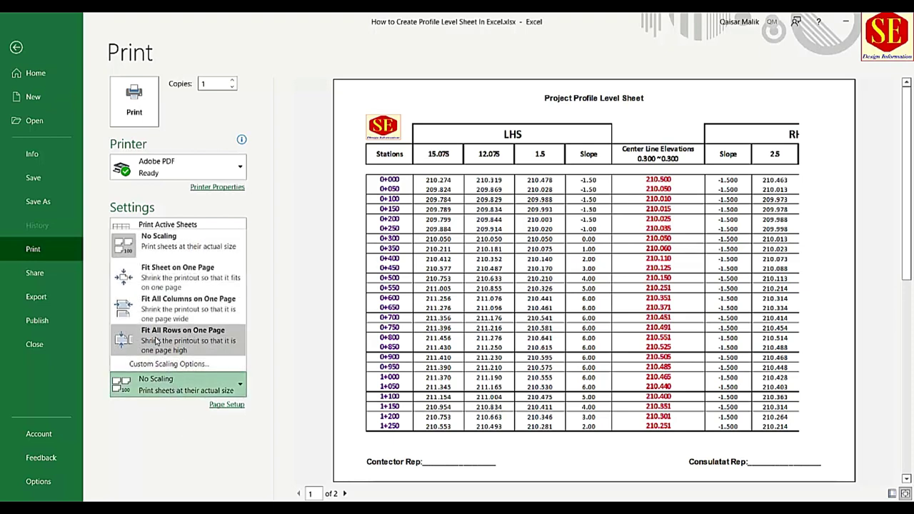
pyautogui.click(212, 341)
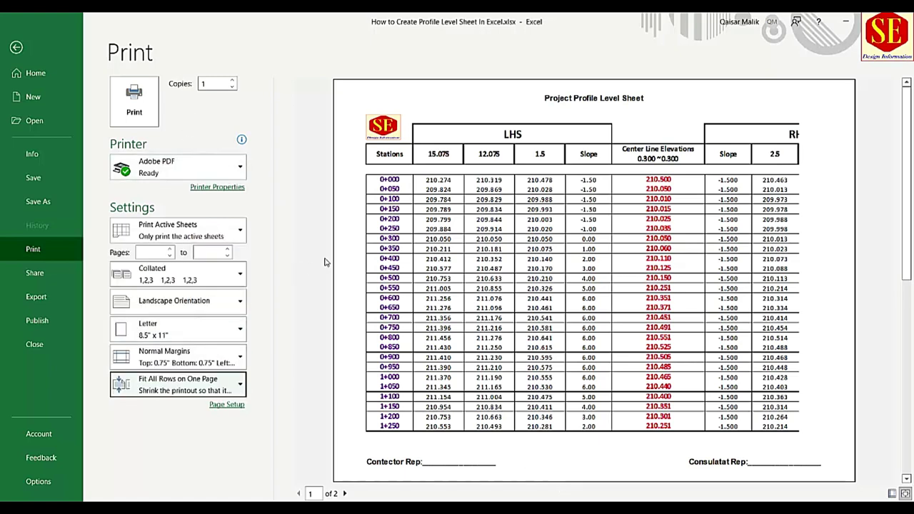
pyautogui.click(15, 50)
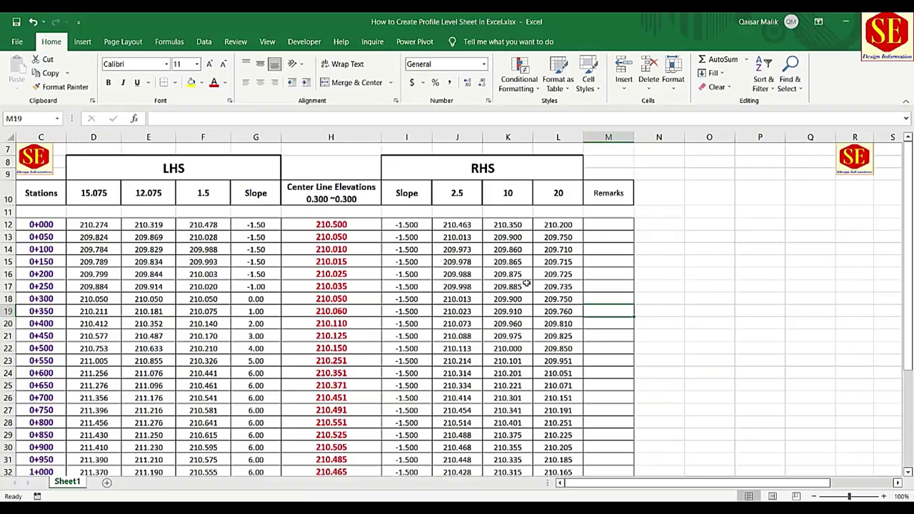
pyautogui.click(747, 286)
pyautogui.hotkey('ctrl', 'p')
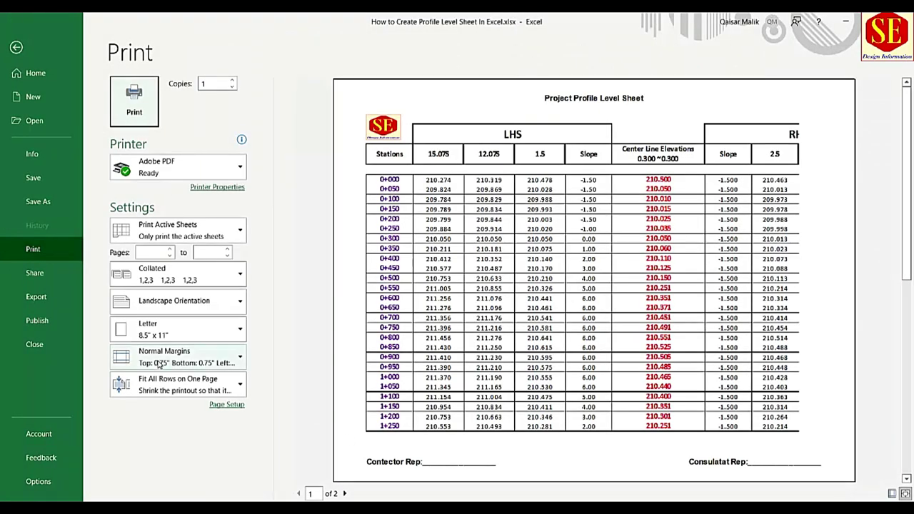
# Set page margins to left 0.2, right 0.2, bottom 0.25, then return to the worksheet.
pyautogui.click(225, 404)
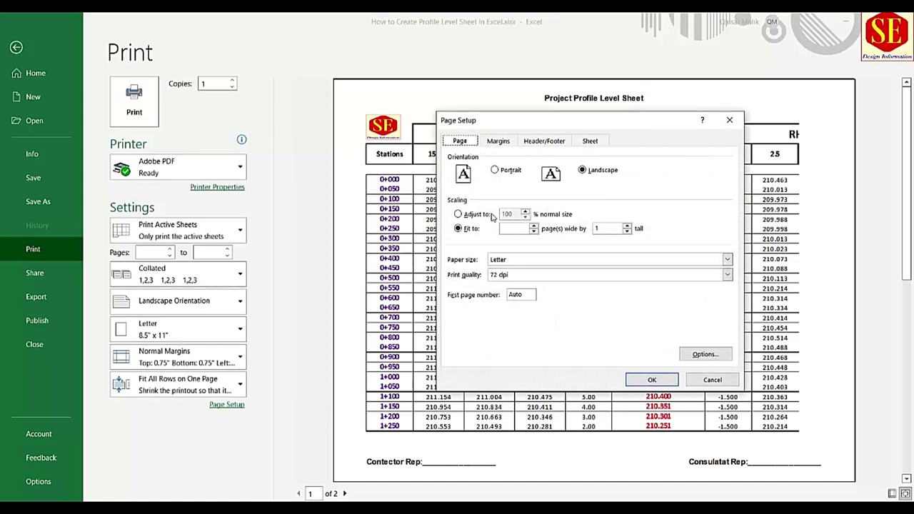
pyautogui.click(499, 142)
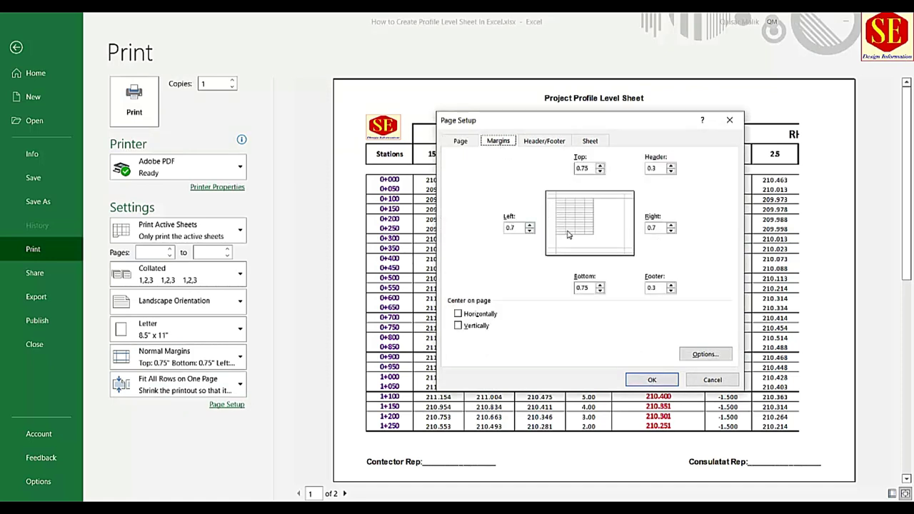
pyautogui.click(529, 230)
pyautogui.click(529, 230)
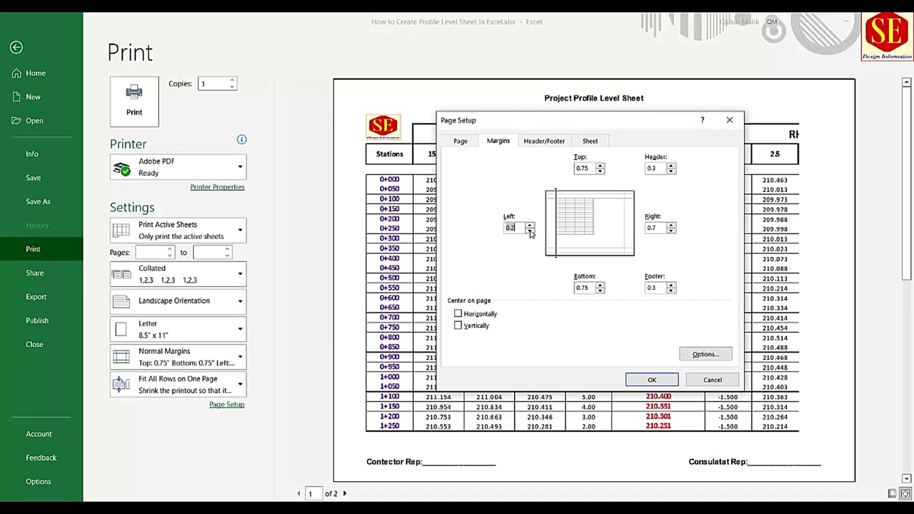
pyautogui.click(672, 230)
pyautogui.click(672, 231)
pyautogui.click(602, 291)
pyautogui.click(602, 291)
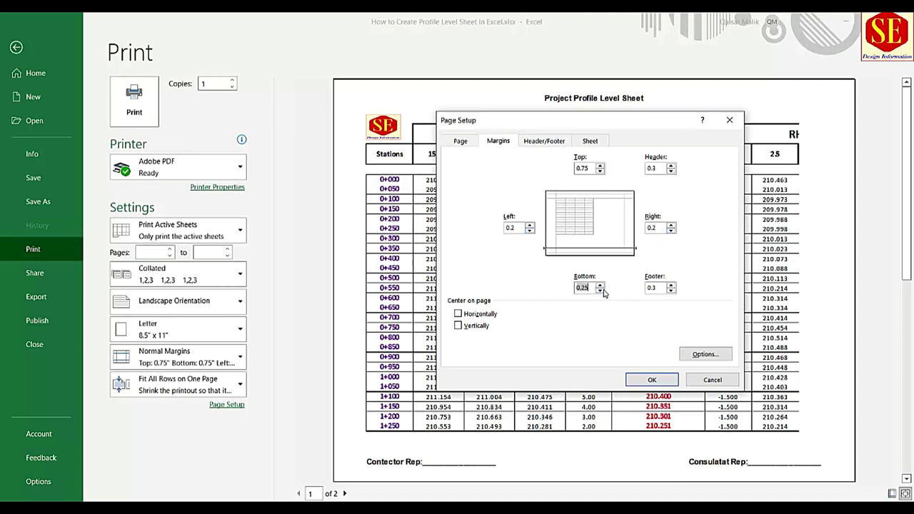
pyautogui.click(651, 379)
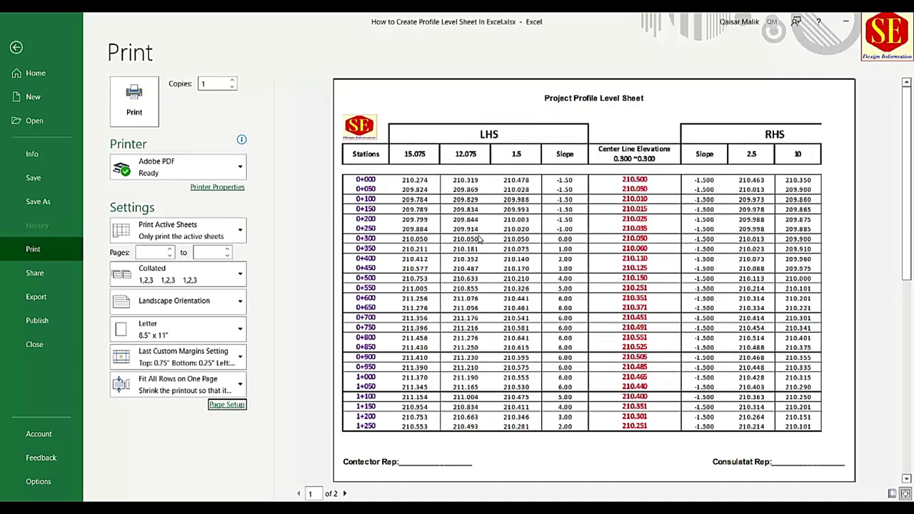
pyautogui.click(180, 360)
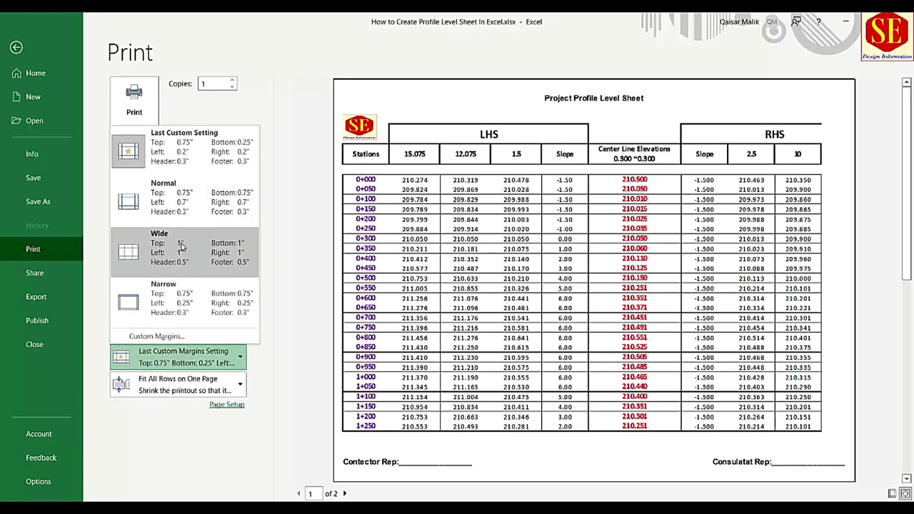
pyautogui.click(298, 242)
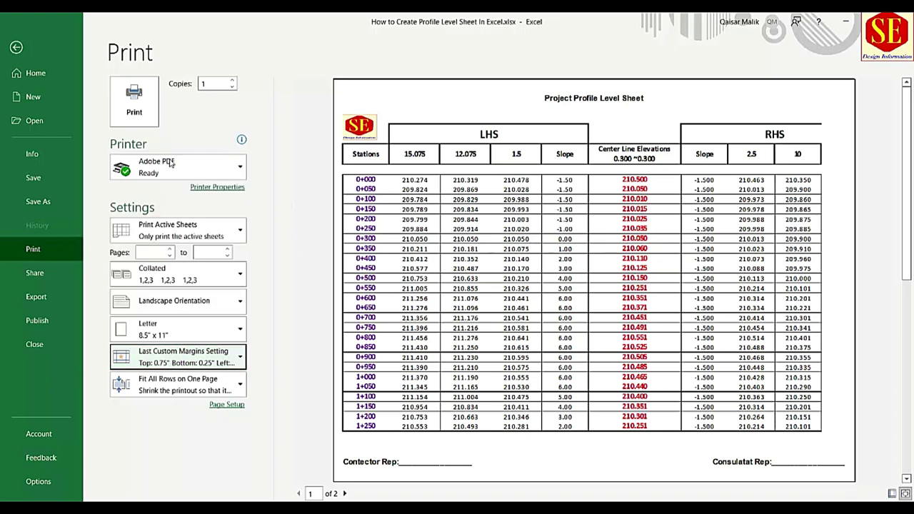
pyautogui.click(16, 47)
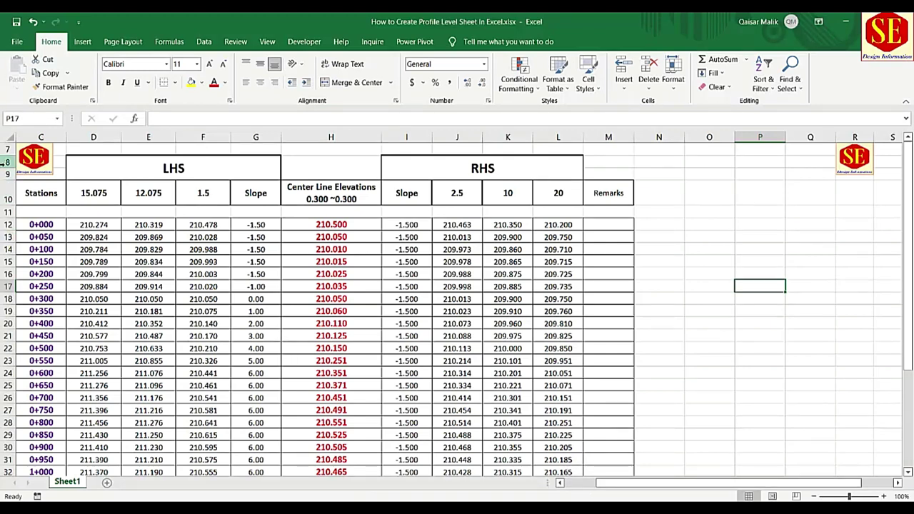
# Unhide rows 1–6 by selecting rows 7–9 and choosing Unhide.
pyautogui.scroll(-1, 445, 258)
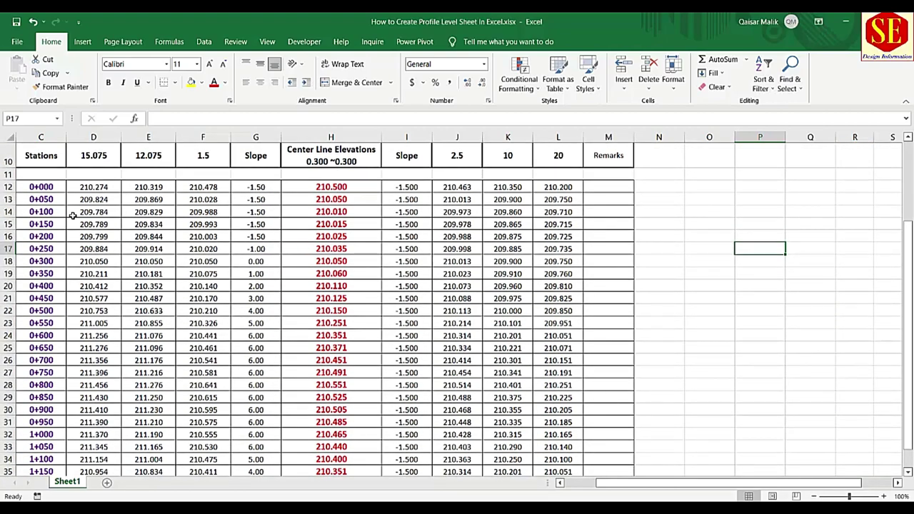
pyautogui.scroll(1, 72, 215)
pyautogui.moveTo(10, 175); pyautogui.dragTo(10, 150)
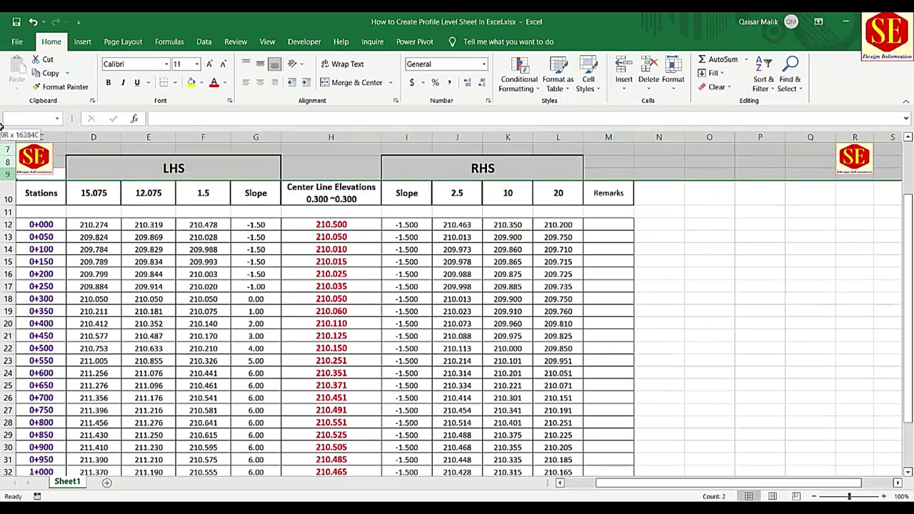
pyautogui.rightClick(12, 175)
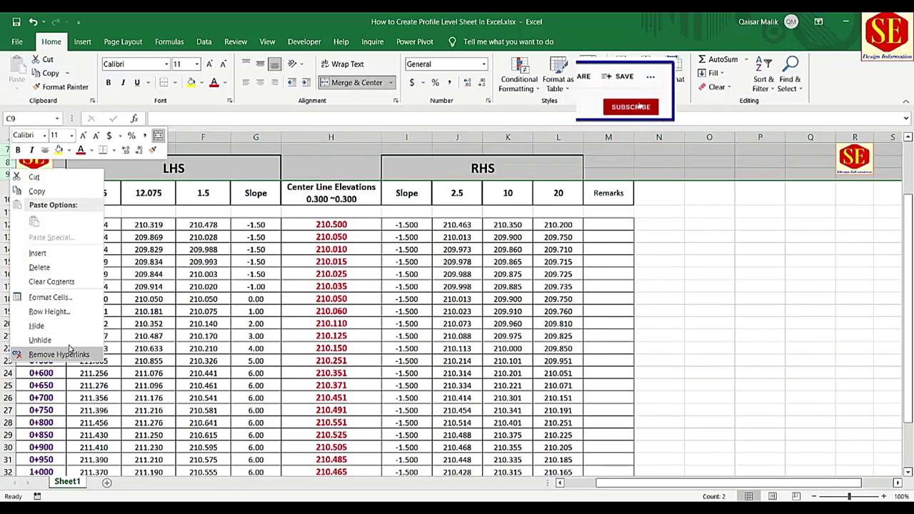
pyautogui.click(40, 340)
# Check the elevation formulas in cells J17 and E19.
pyautogui.click(465, 364)
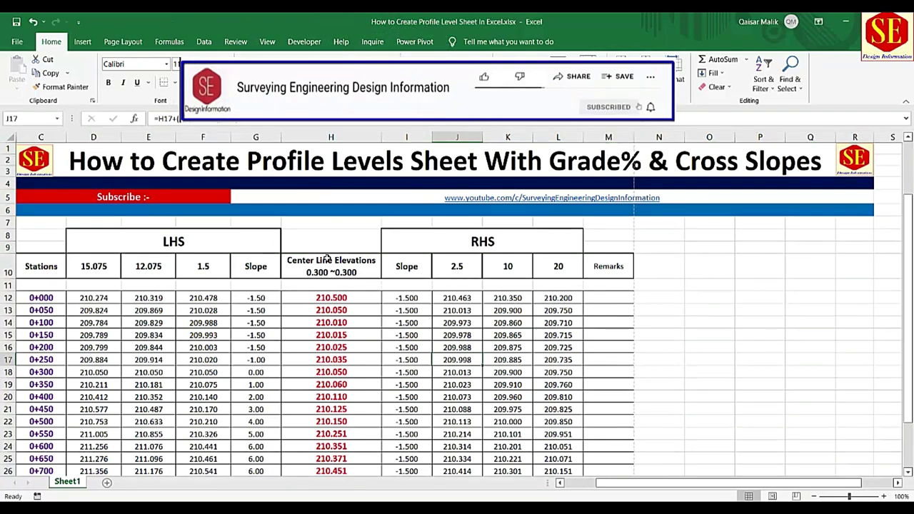
pyautogui.scroll(-2, 327, 259)
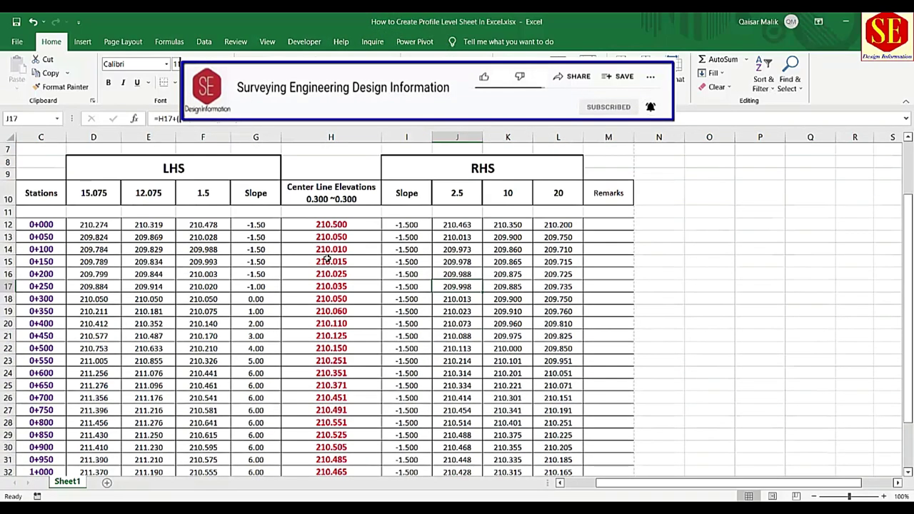
pyautogui.click(144, 312)
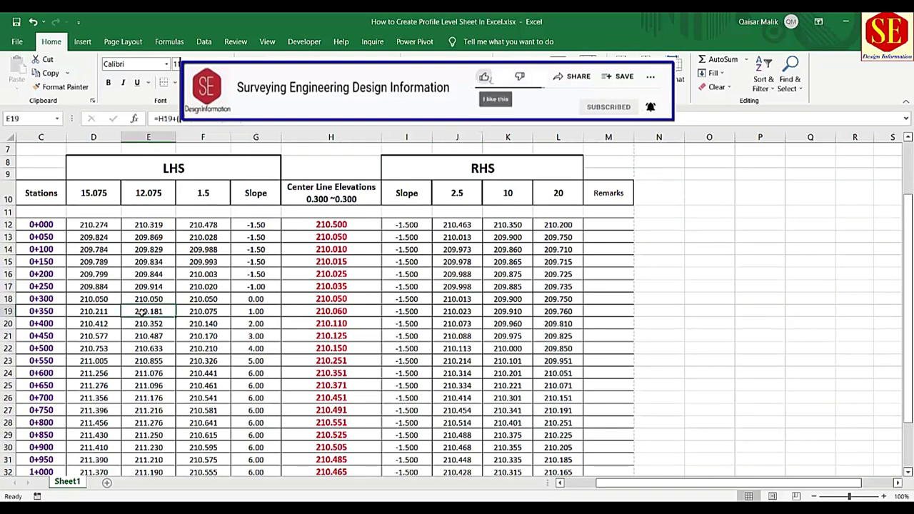